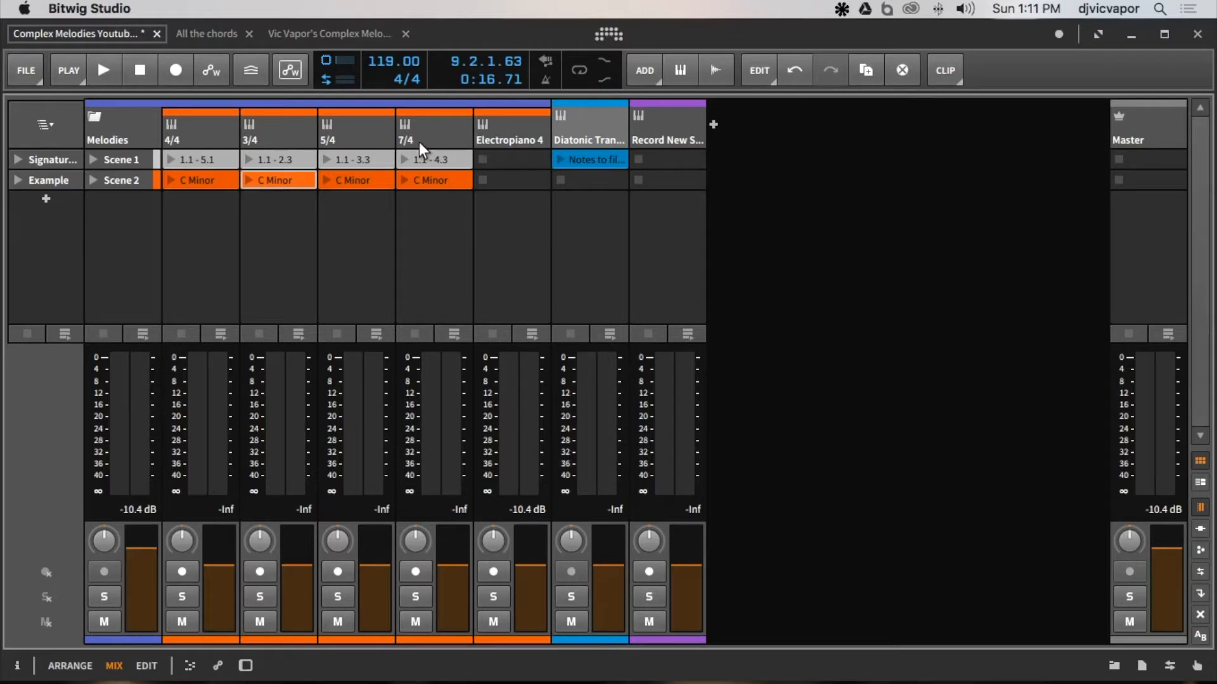
Show the Electropiano 4 track's Polysynth device, collapse it to its Perform remote controls, and hide the device chain.
double_click(493, 134)
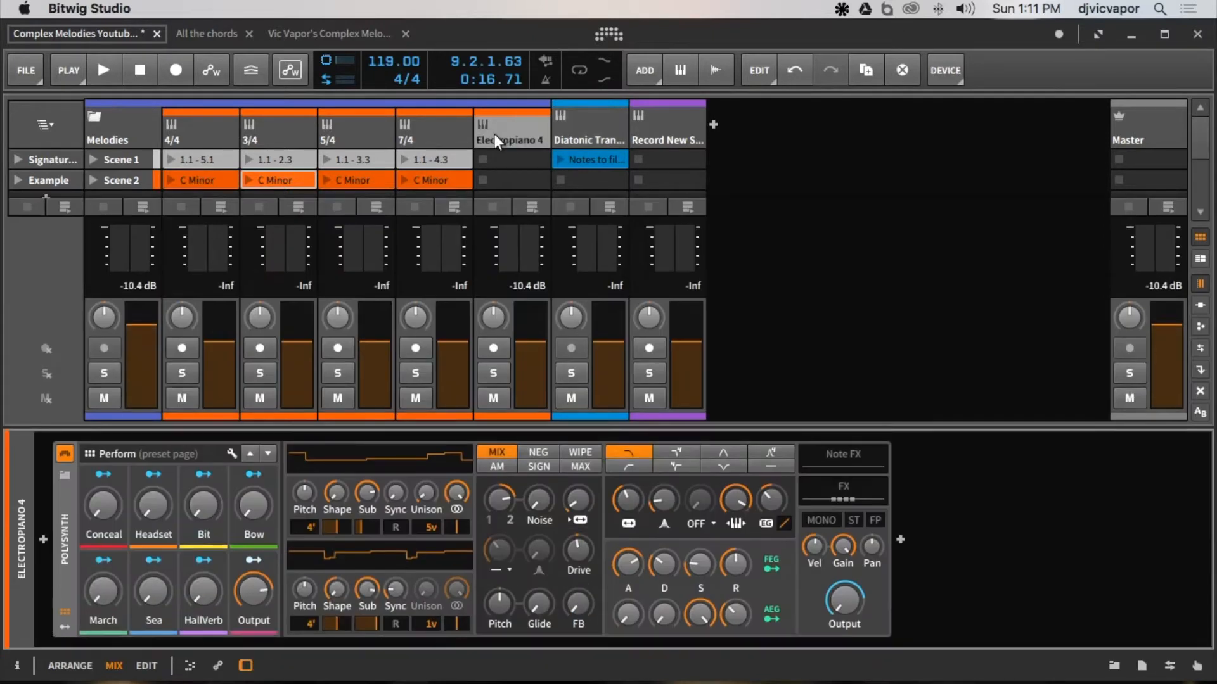
left_click(66, 534)
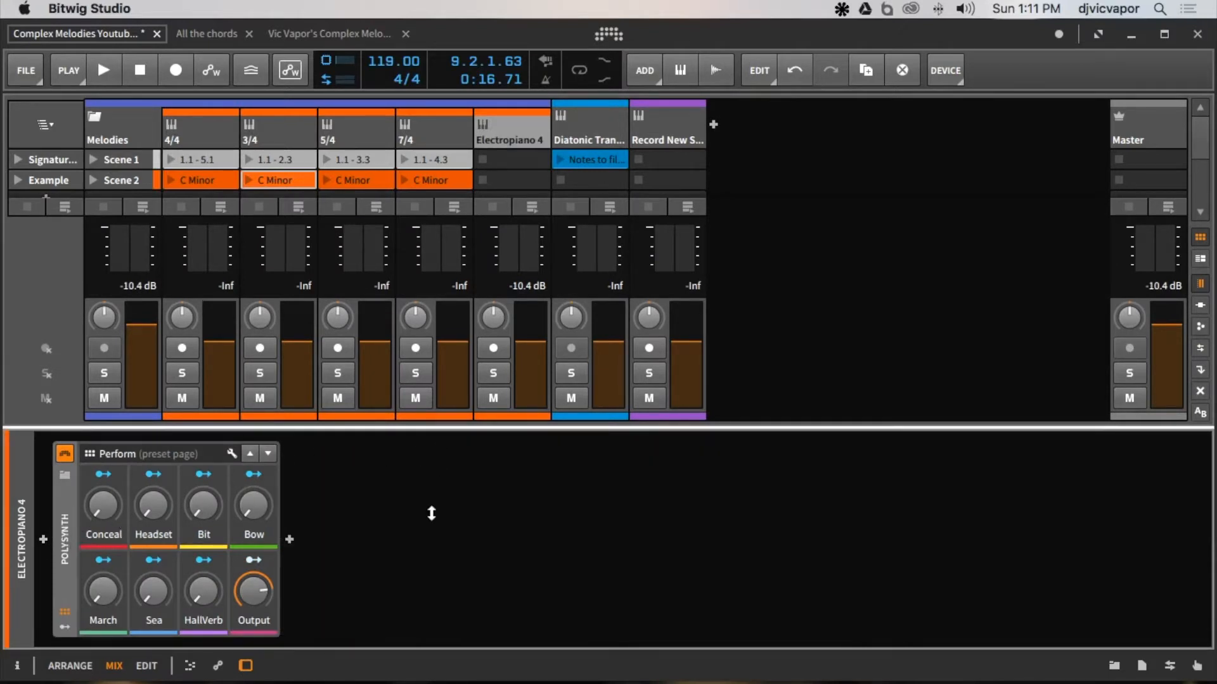
key("d")
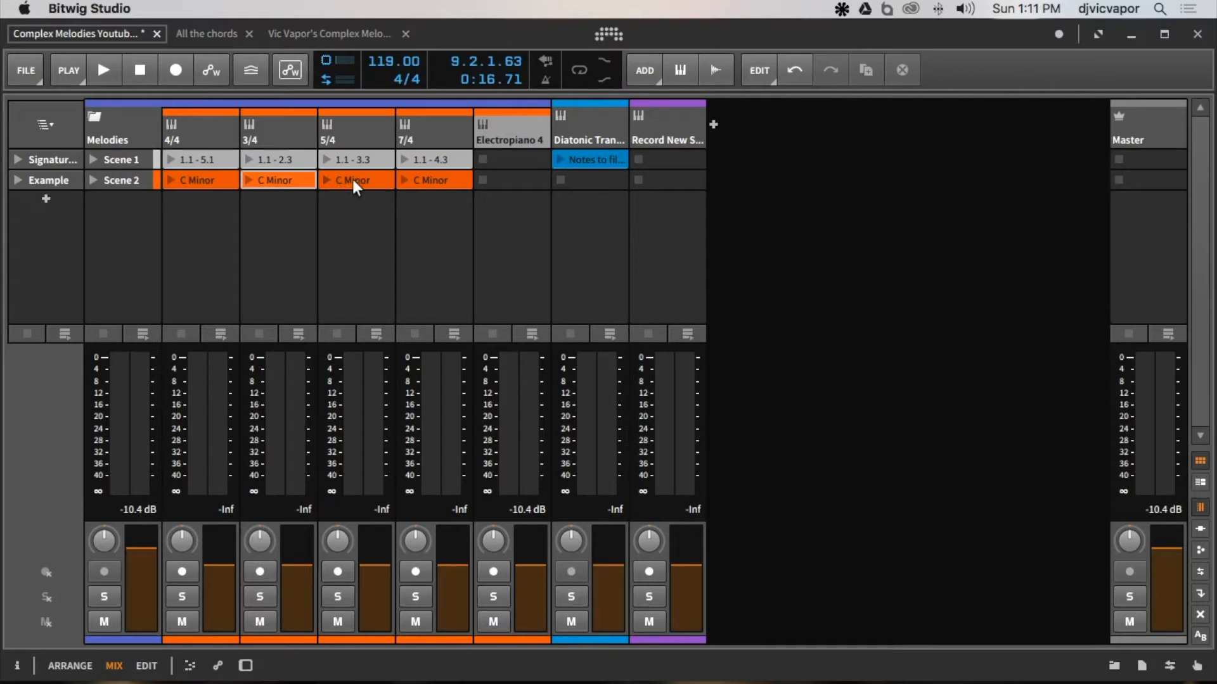
Play the Example scene twice to hear the four C Minor clips together, stopping playback after each listen.
left_click(19, 179)
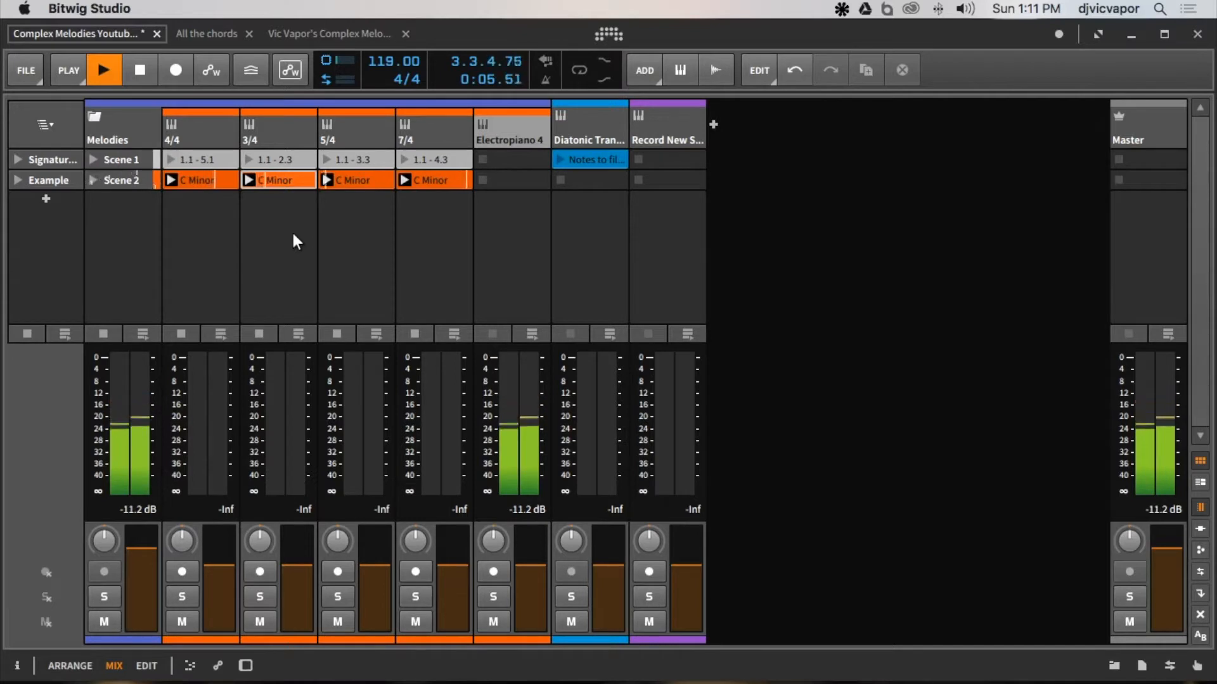
key("XF86AudioRaiseVolume")
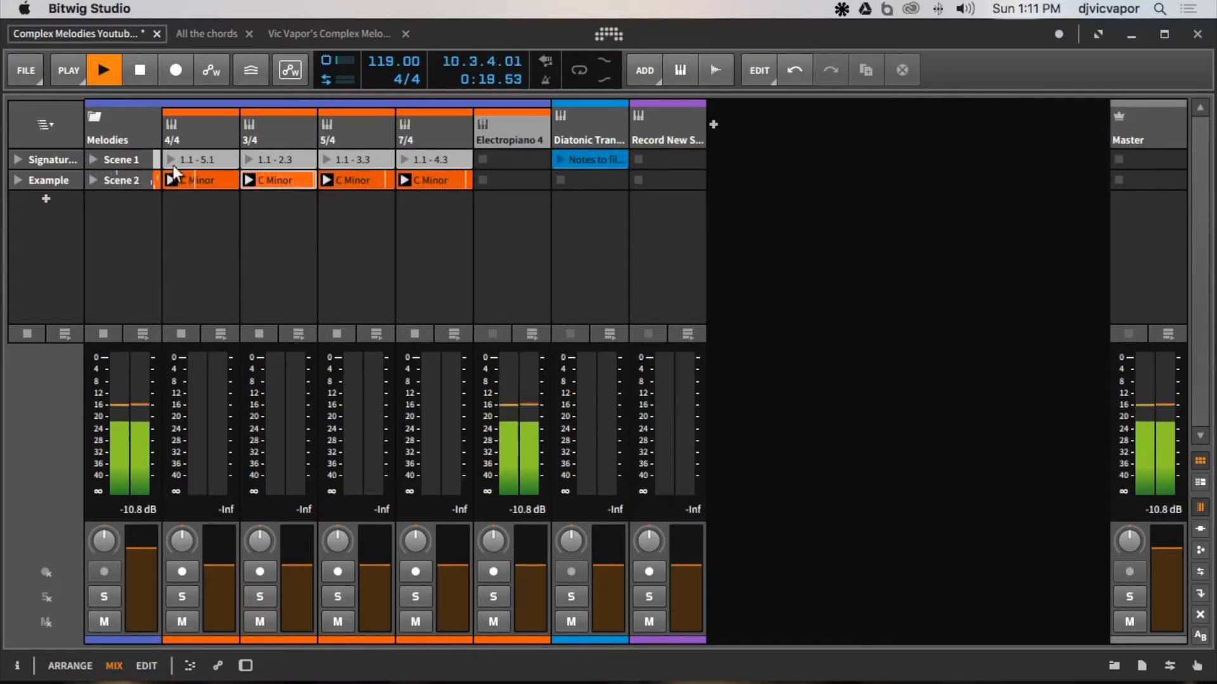
left_click(142, 74)
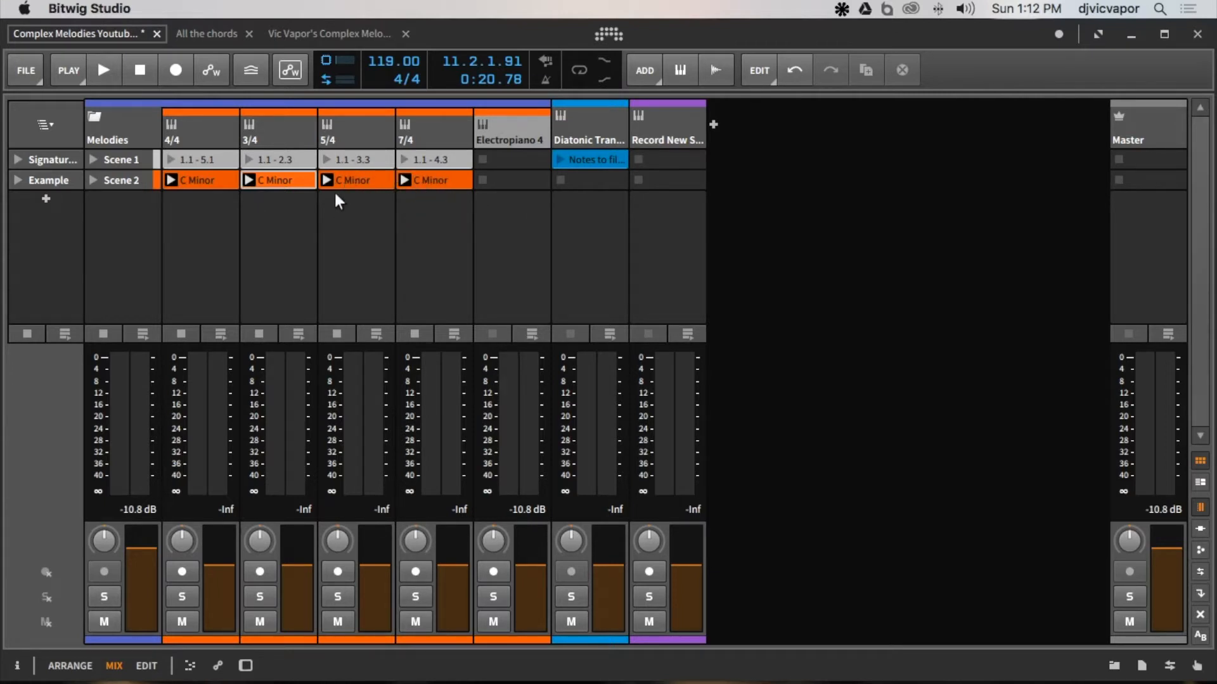
left_click(140, 71)
left_click(107, 69)
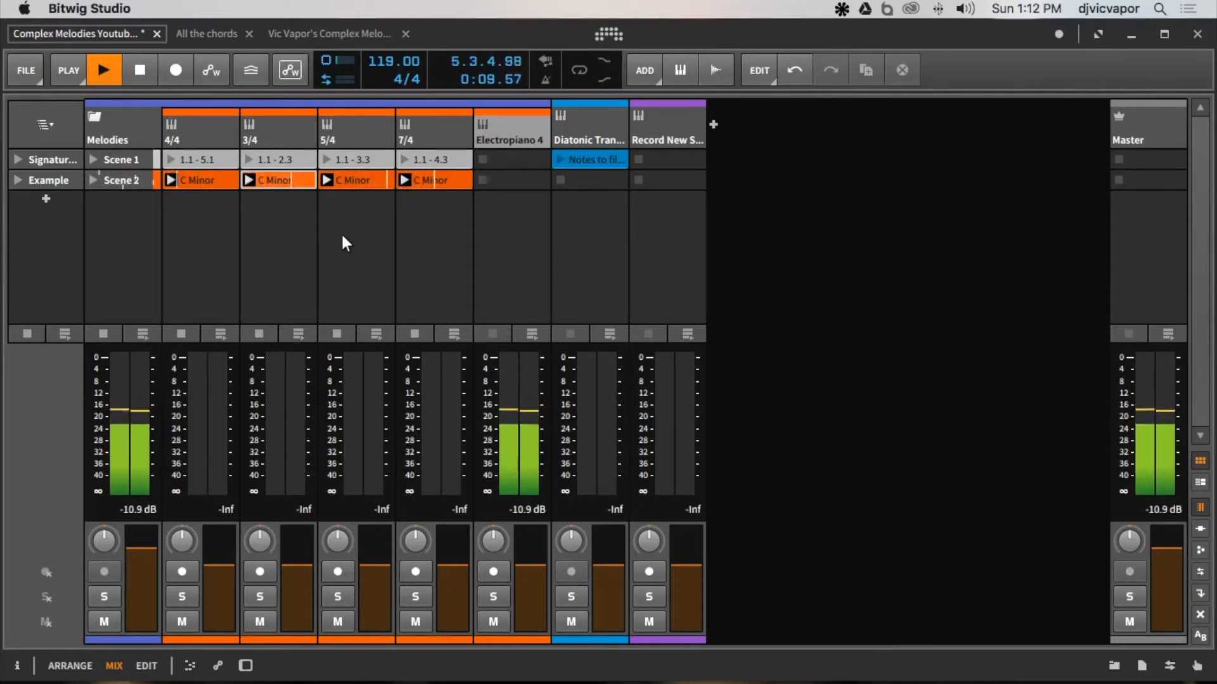
left_click(143, 67)
left_click(276, 215)
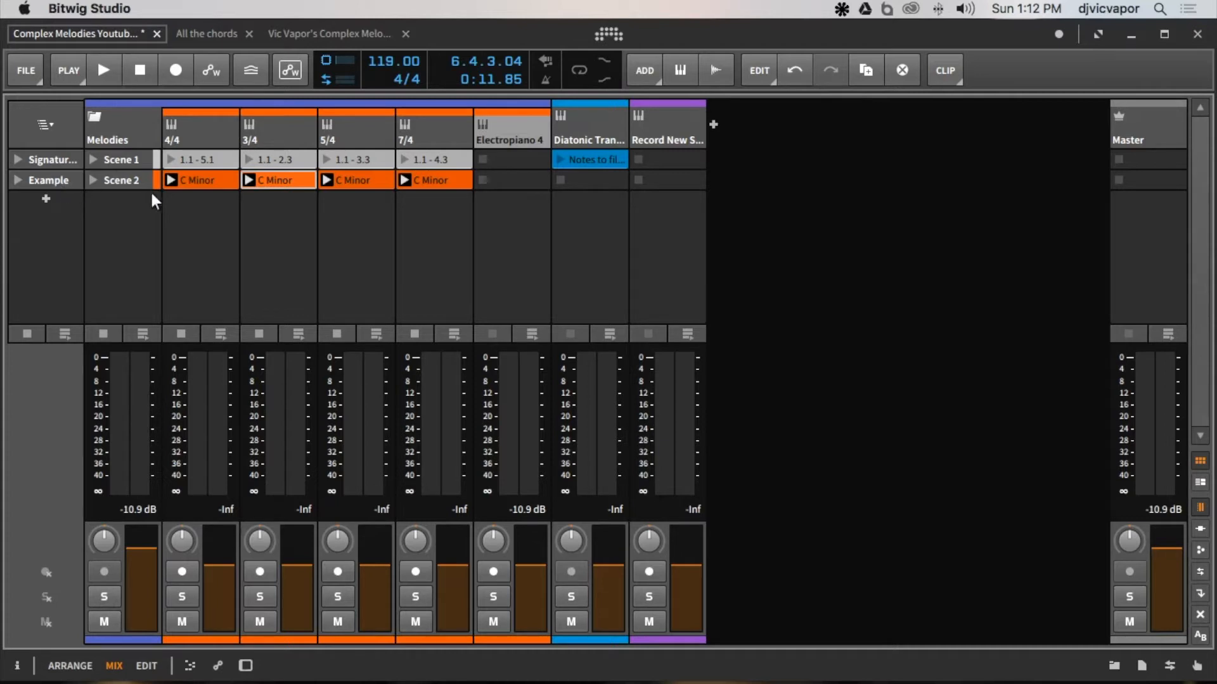
Open the 4/4 track's C Minor clip in an enlarged note editor with its notes readable.
double_click(212, 183)
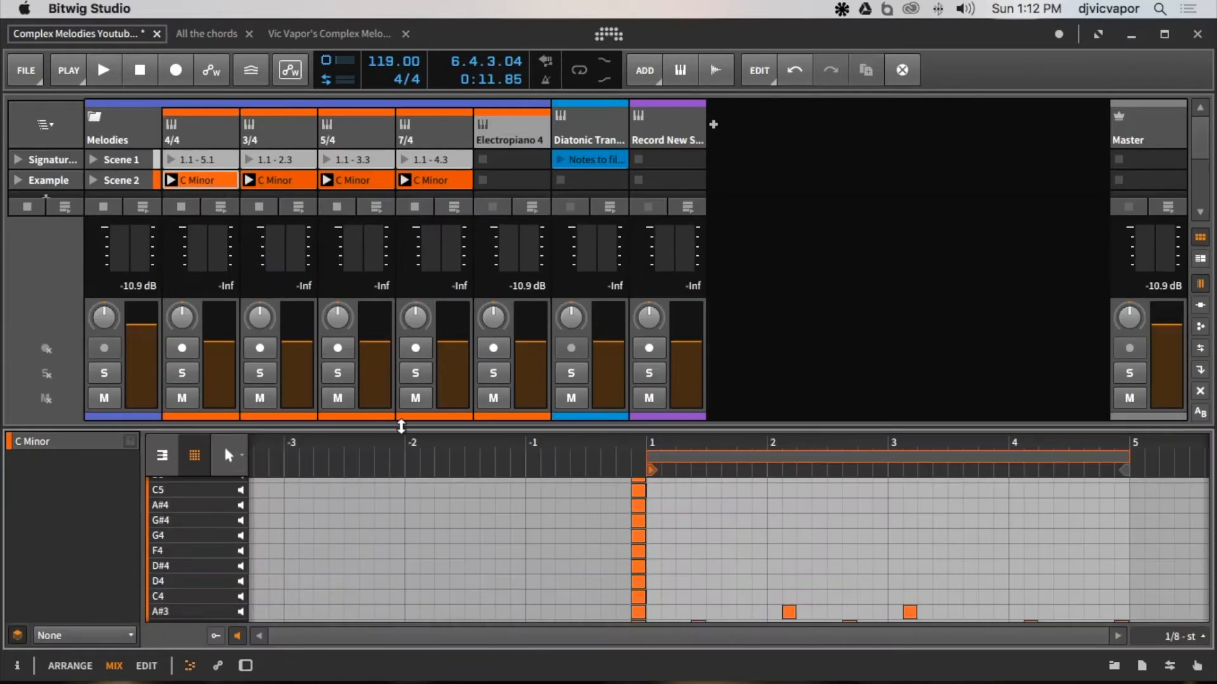
left_click_drag(401, 427, 409, 330)
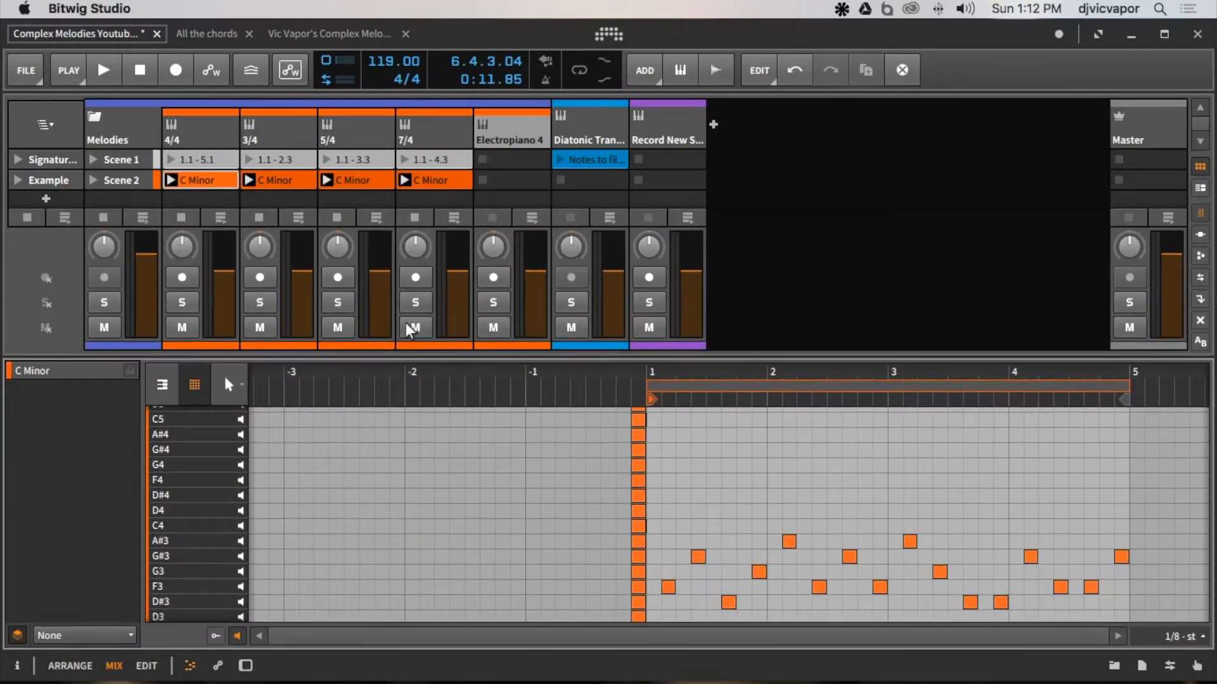
mouse_move(733, 372)
left_mouse_down()
mouse_move(577, 374)
mouse_move(563, 405)
left_mouse_up()
scroll(600, 452, "down", 3)
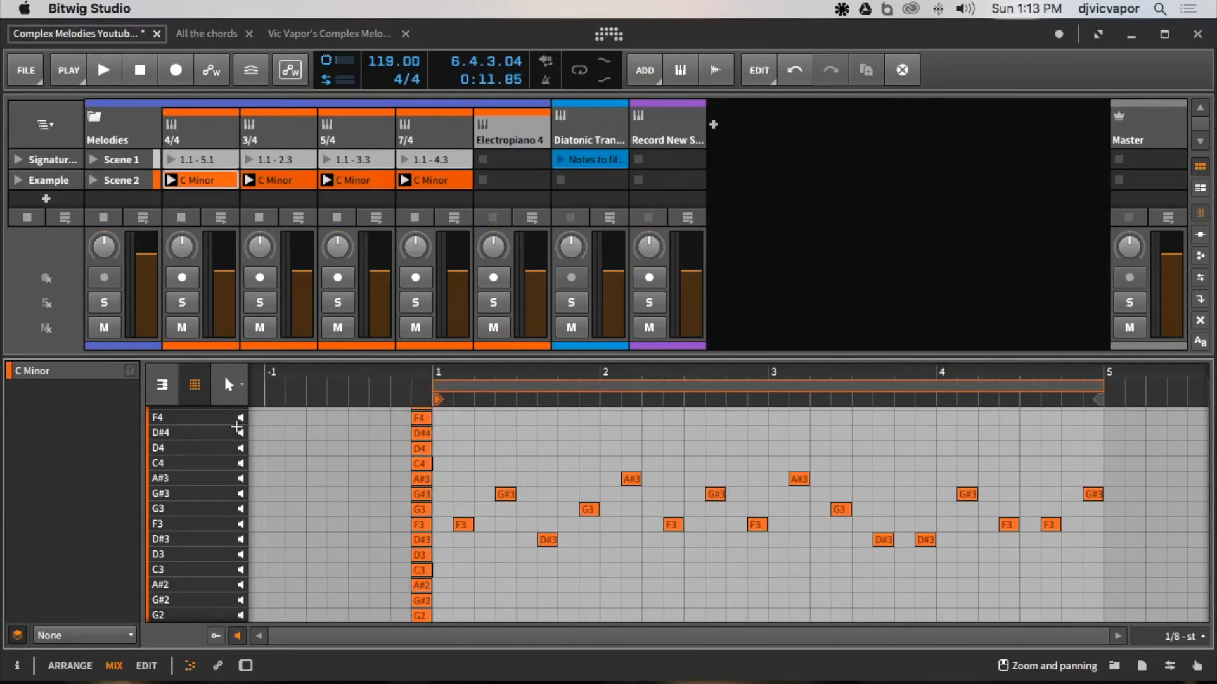
Examine the 4/4 clip's melody and full column of scale notes in the full-size editor, and return to the mixer view.
left_click(147, 666)
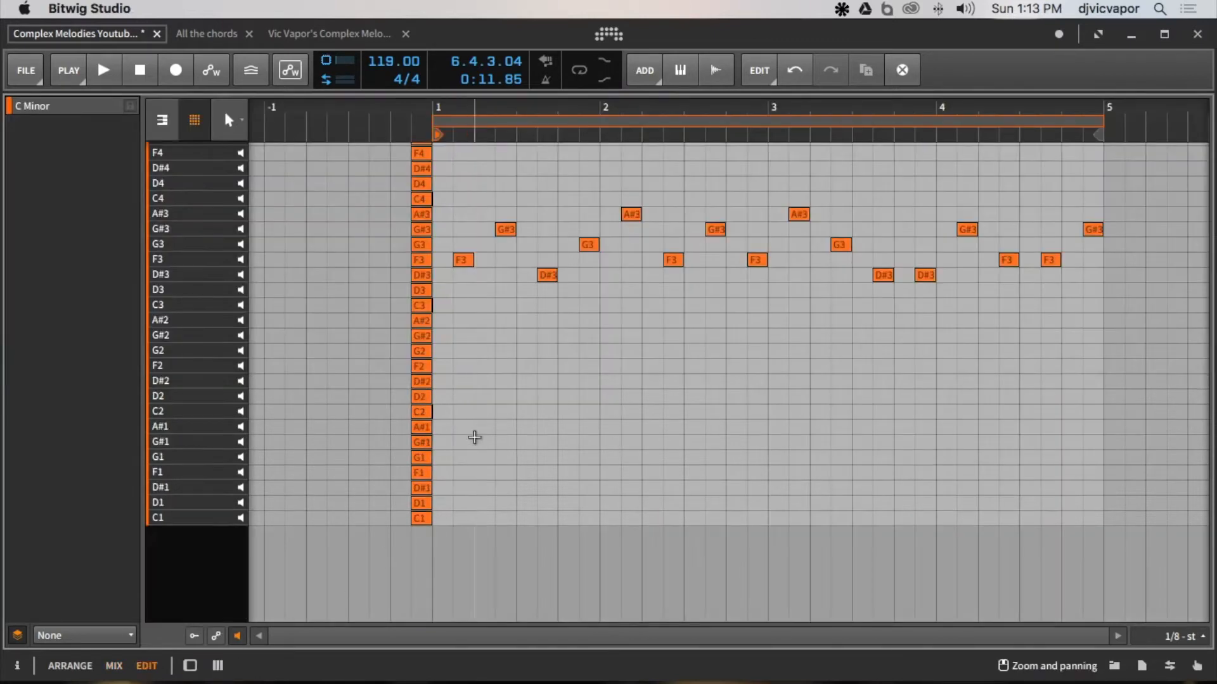
scroll(526, 437, "up", 5)
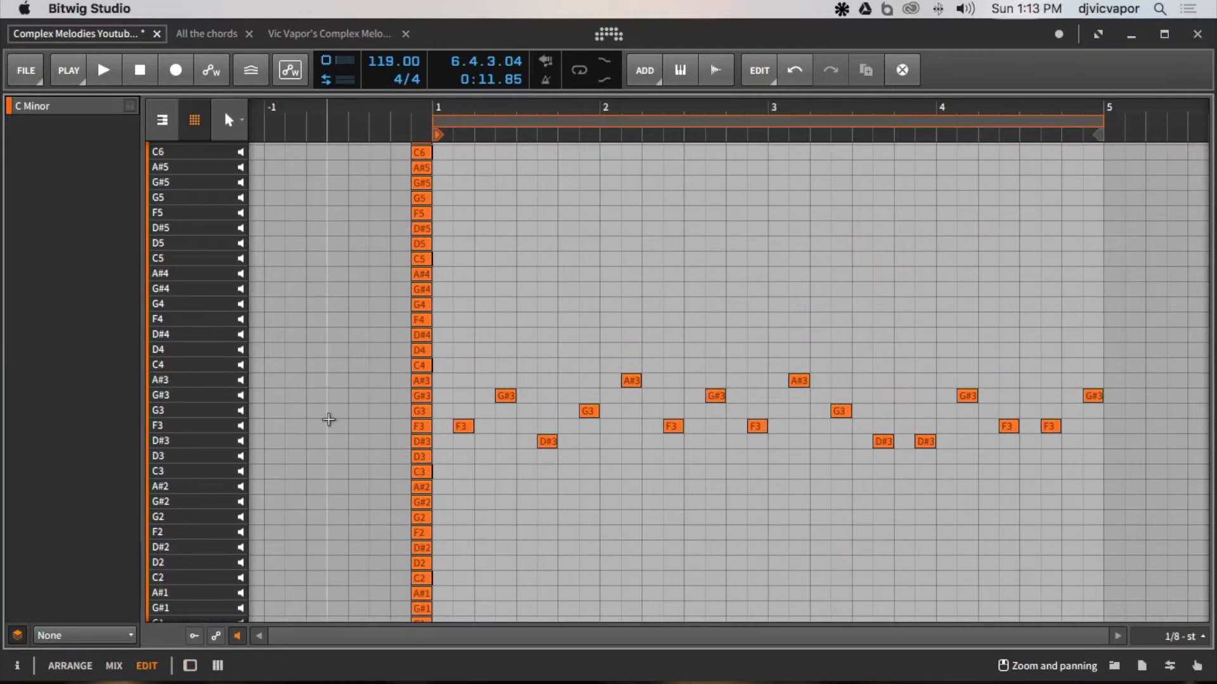
scroll(343, 458, "down", 3)
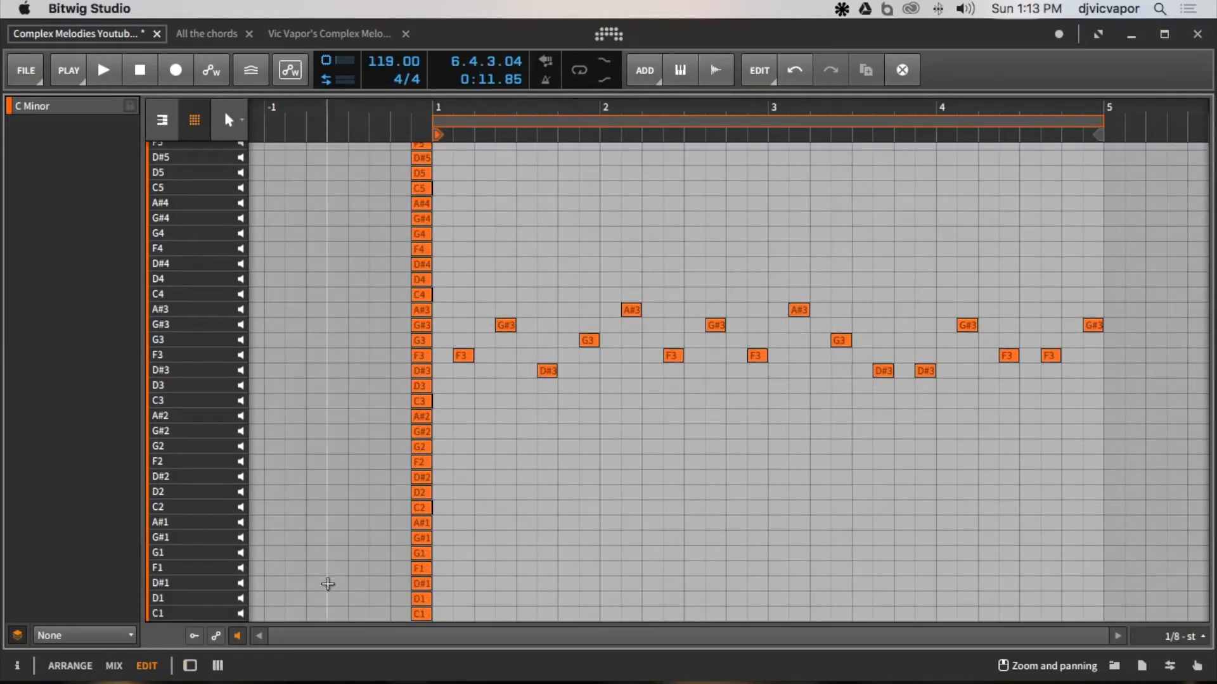
scroll(258, 399, "up", 3)
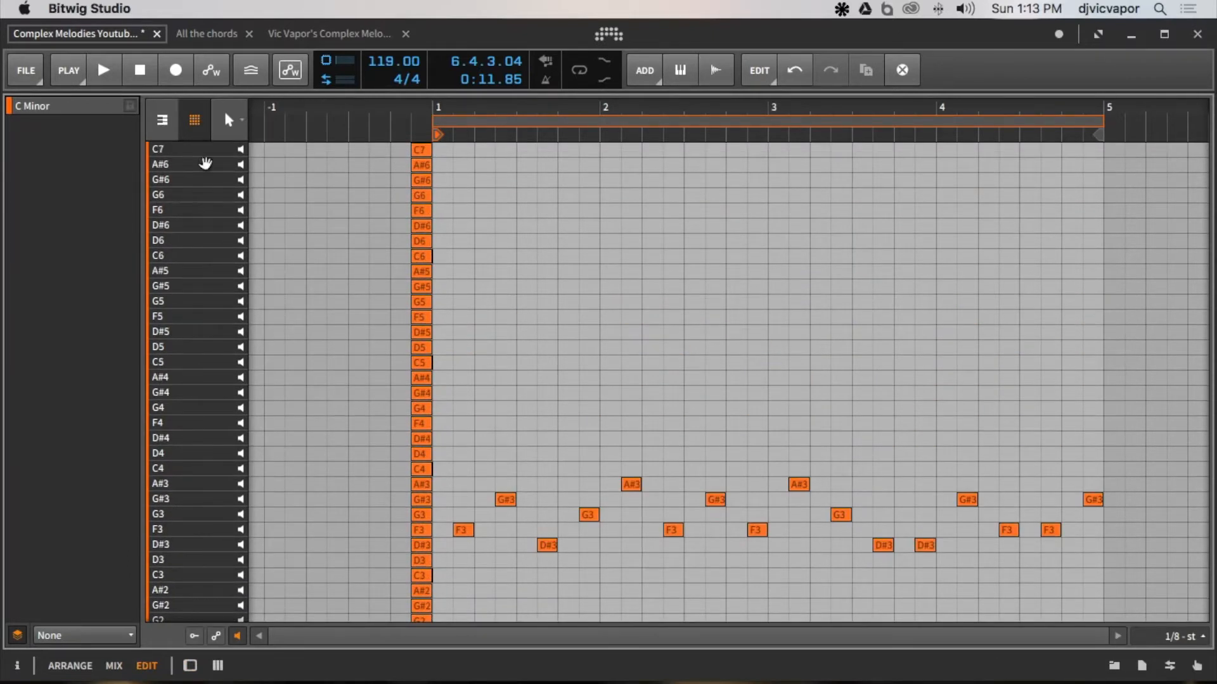
scroll(405, 259, "down", 3)
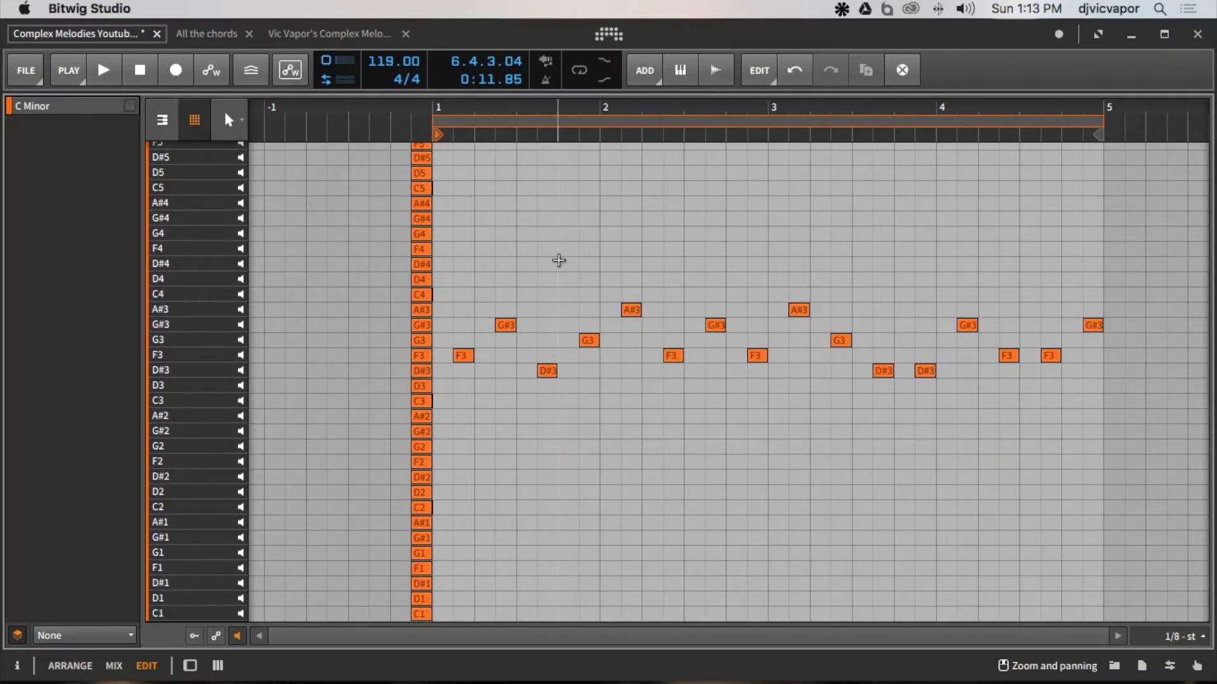
scroll(559, 260, "up", 5)
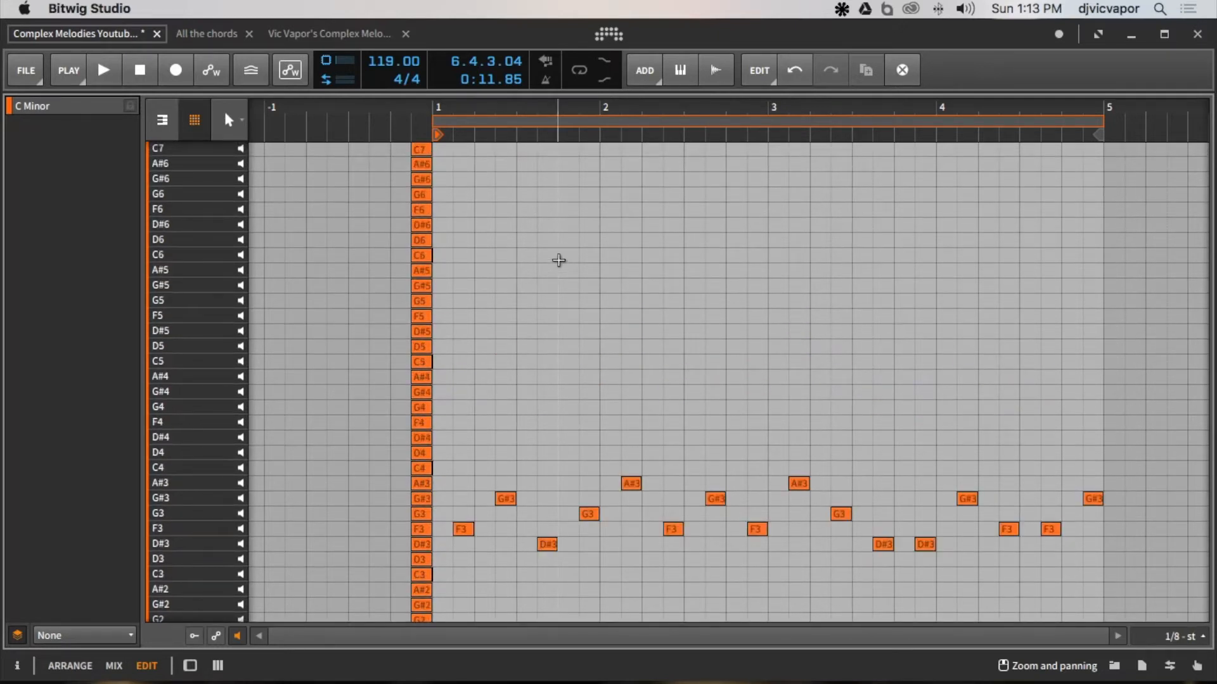
left_click(115, 666)
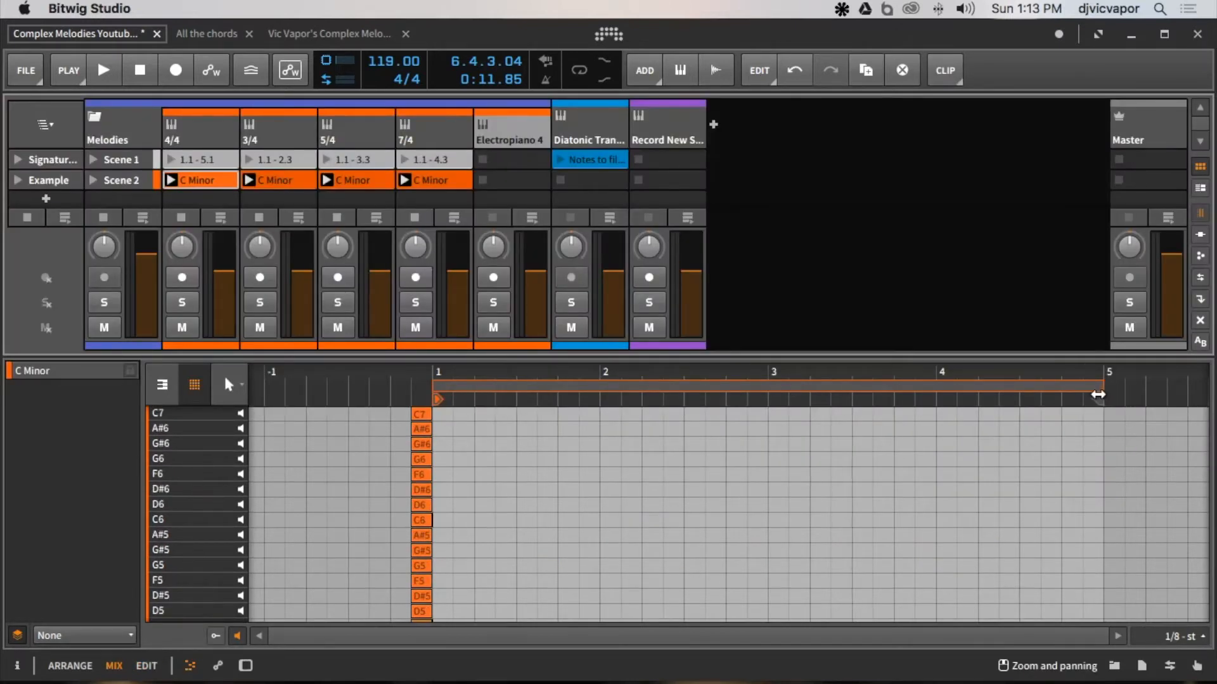
Examine the 3/4 track's C Minor clip in the full-size editor, including its notes and loop length, and return to the mixer view.
left_click(278, 180)
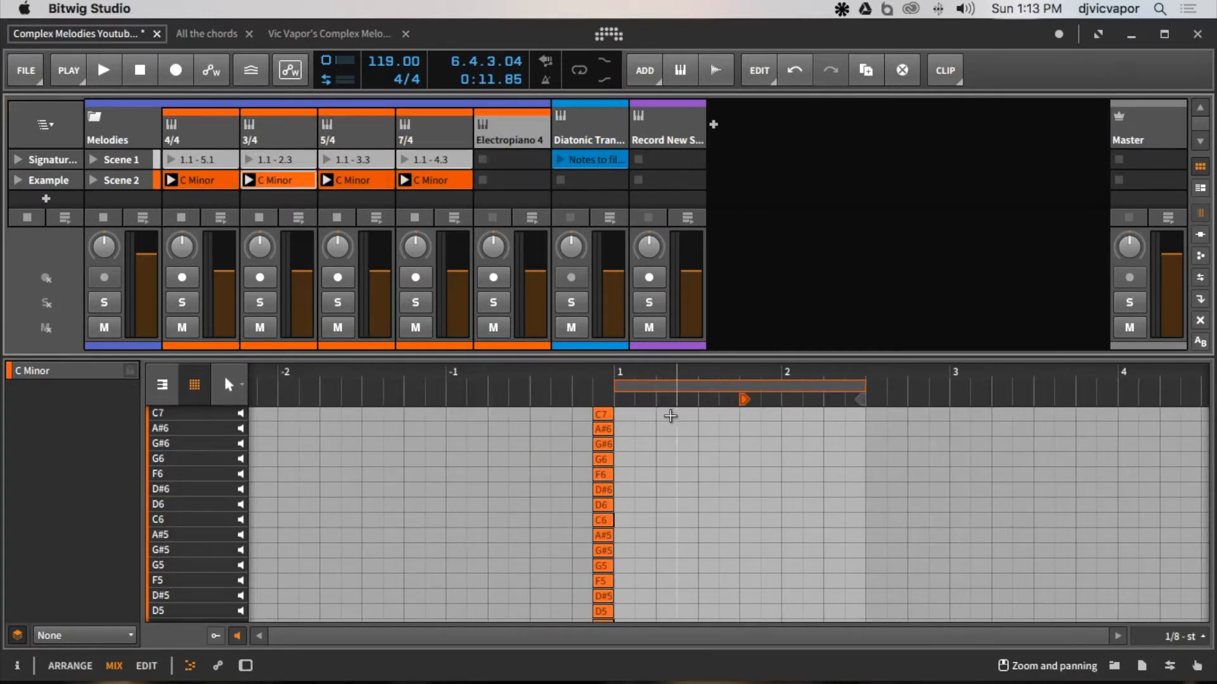
left_click(147, 666)
scroll(649, 413, "down", 2)
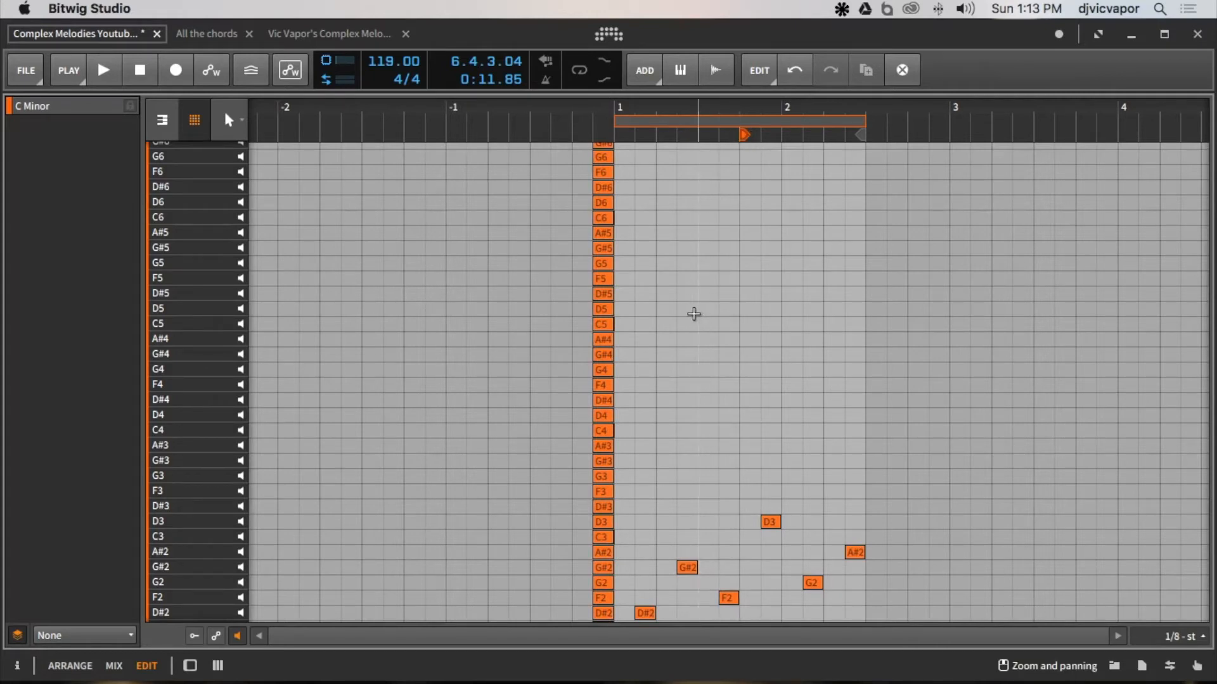
scroll(693, 314, "down", 3)
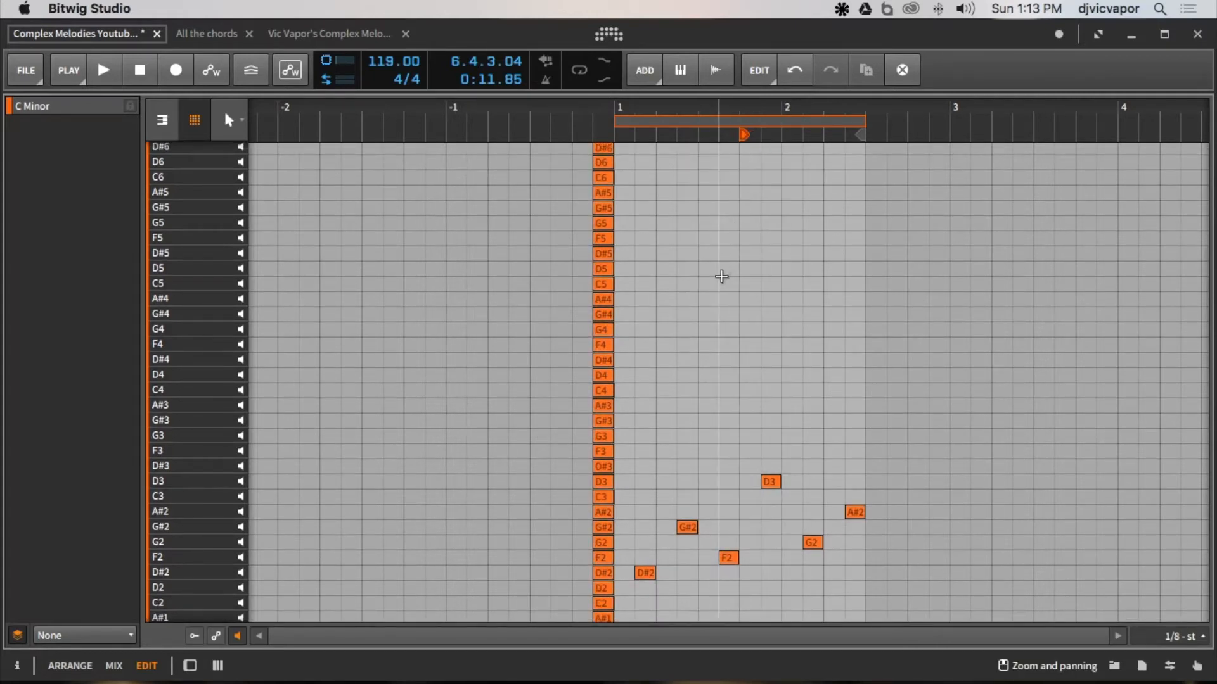
scroll(721, 276, "down", 5)
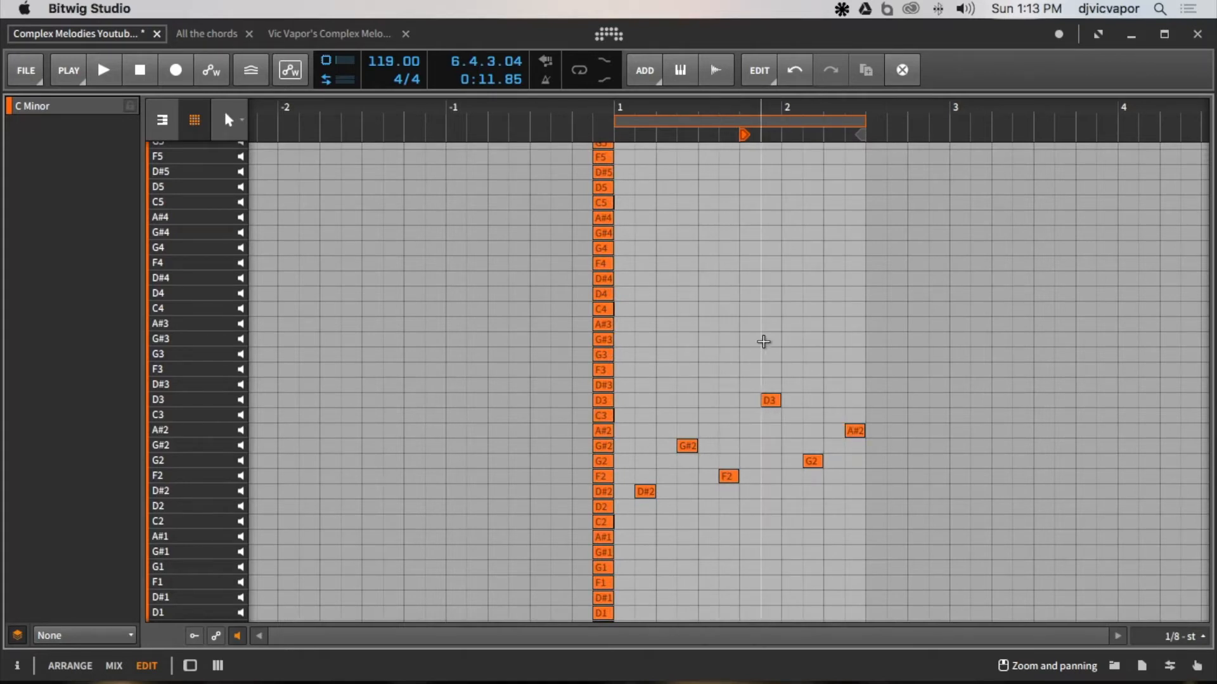
scroll(763, 342, "up", 2)
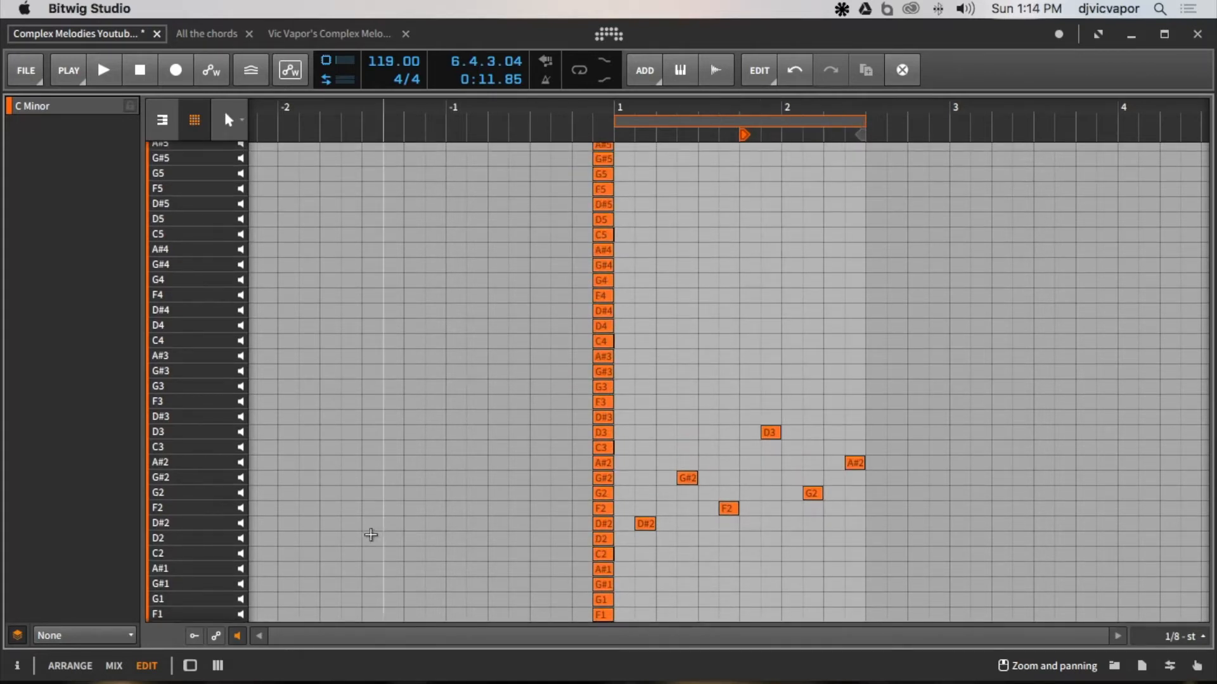
left_click(114, 665)
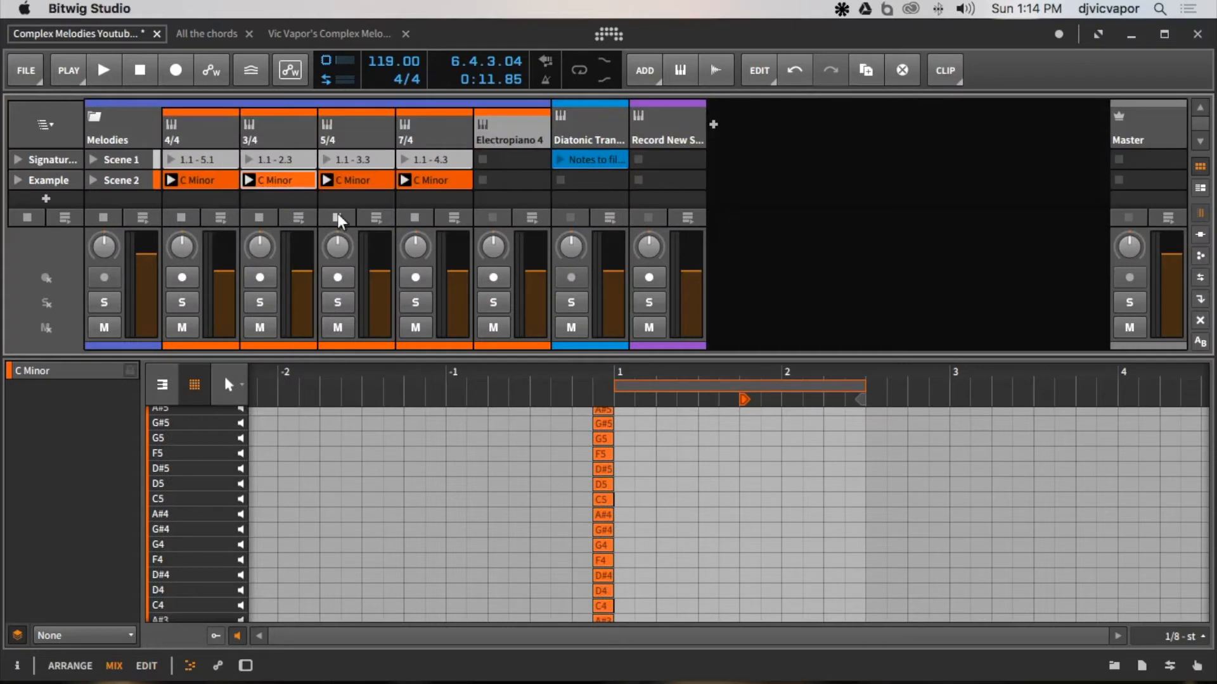
Examine the notes and loop lengths of the C Minor clips on the 5/4 and 7/4 tracks.
left_click(348, 181)
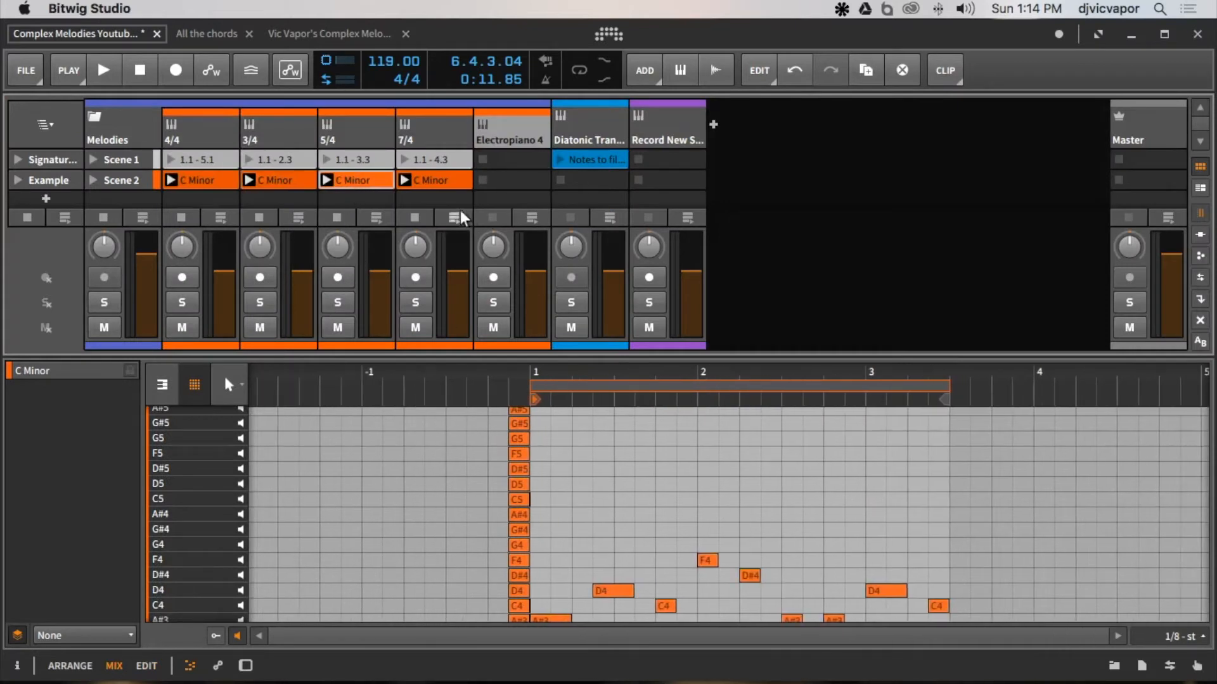
scroll(618, 472, "down", 3)
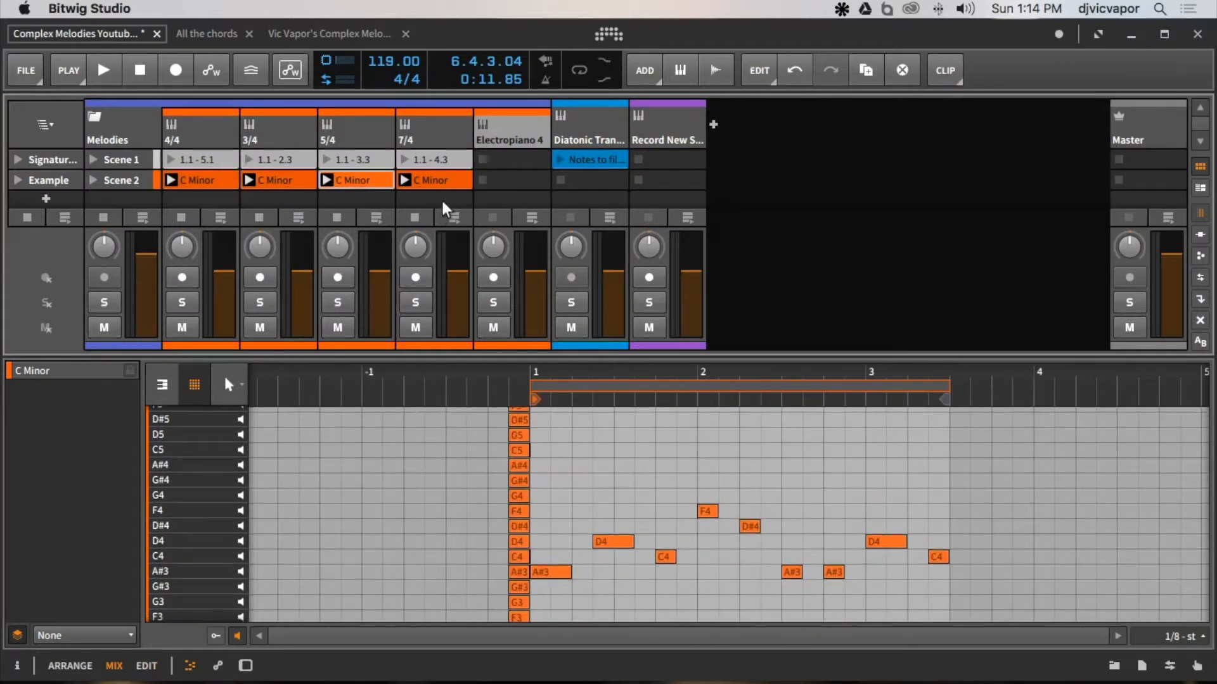
left_click(441, 181)
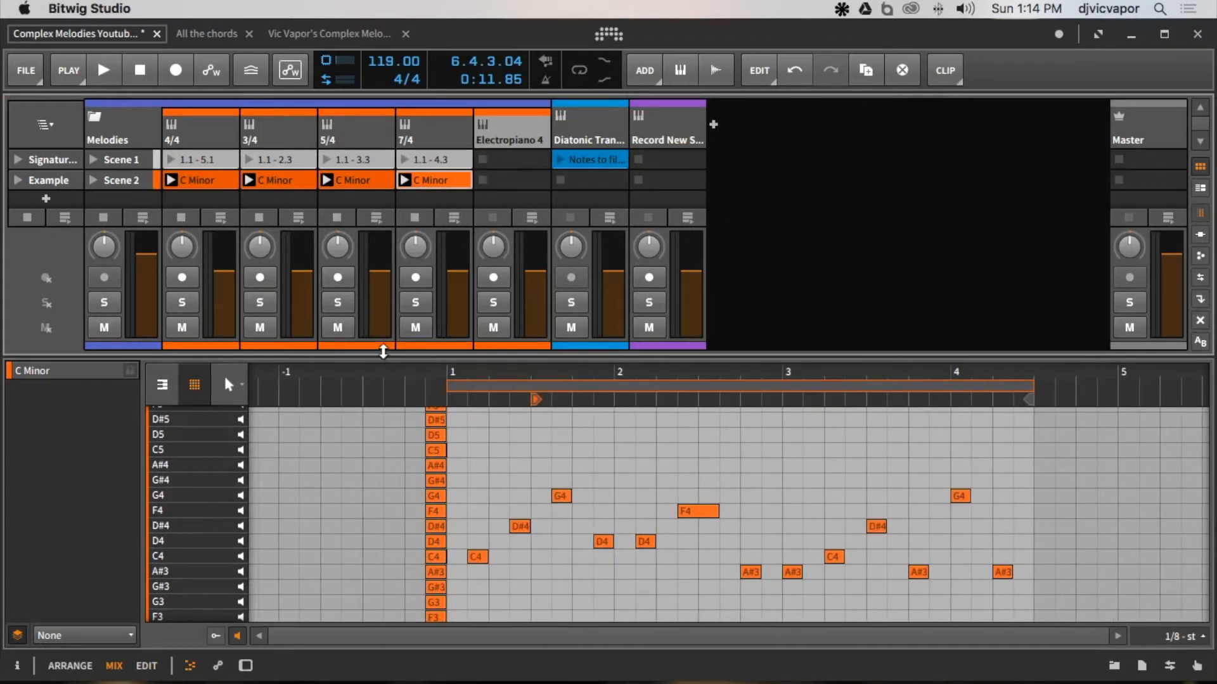
Replay the Example scene briefly, and clear its launched clips with playback stopped and the note editor closed.
left_click(19, 180)
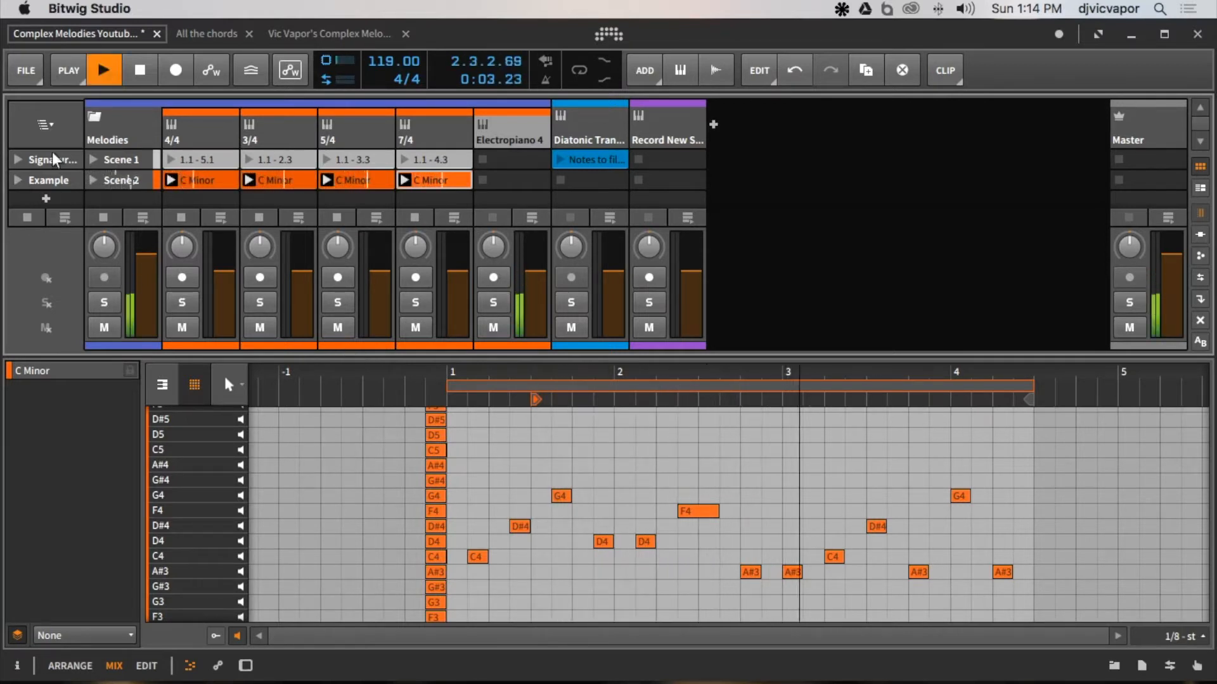
left_click(139, 68)
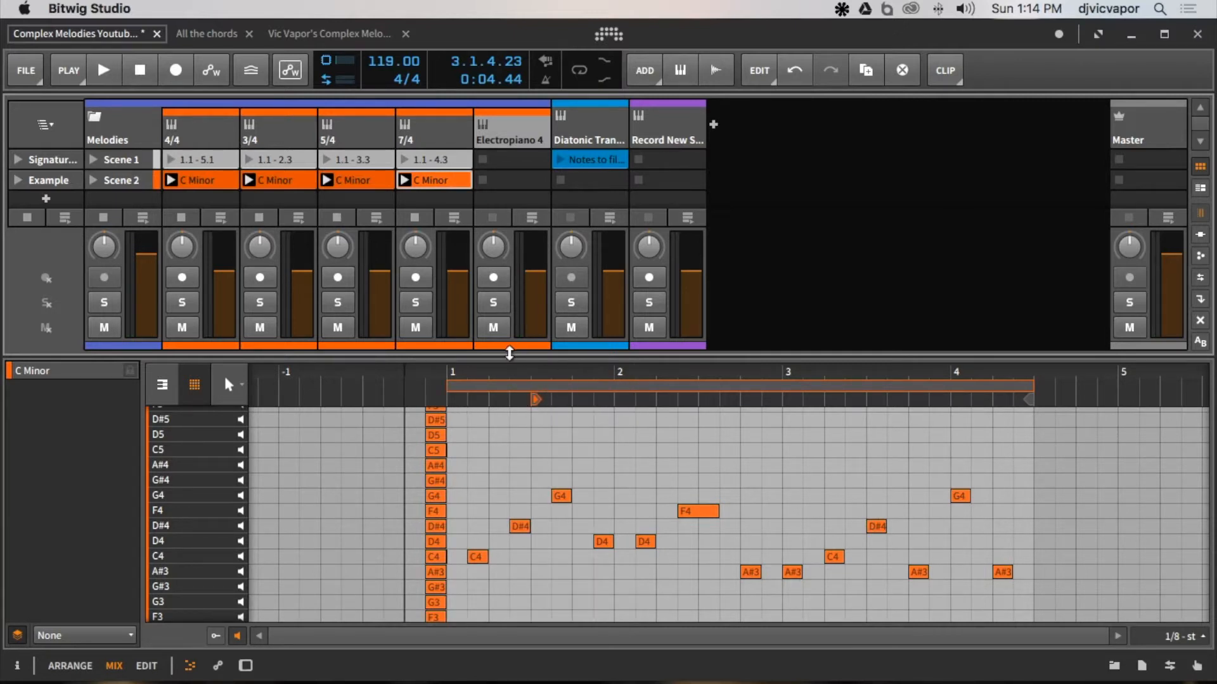
left_click_drag(508, 359, 496, 592)
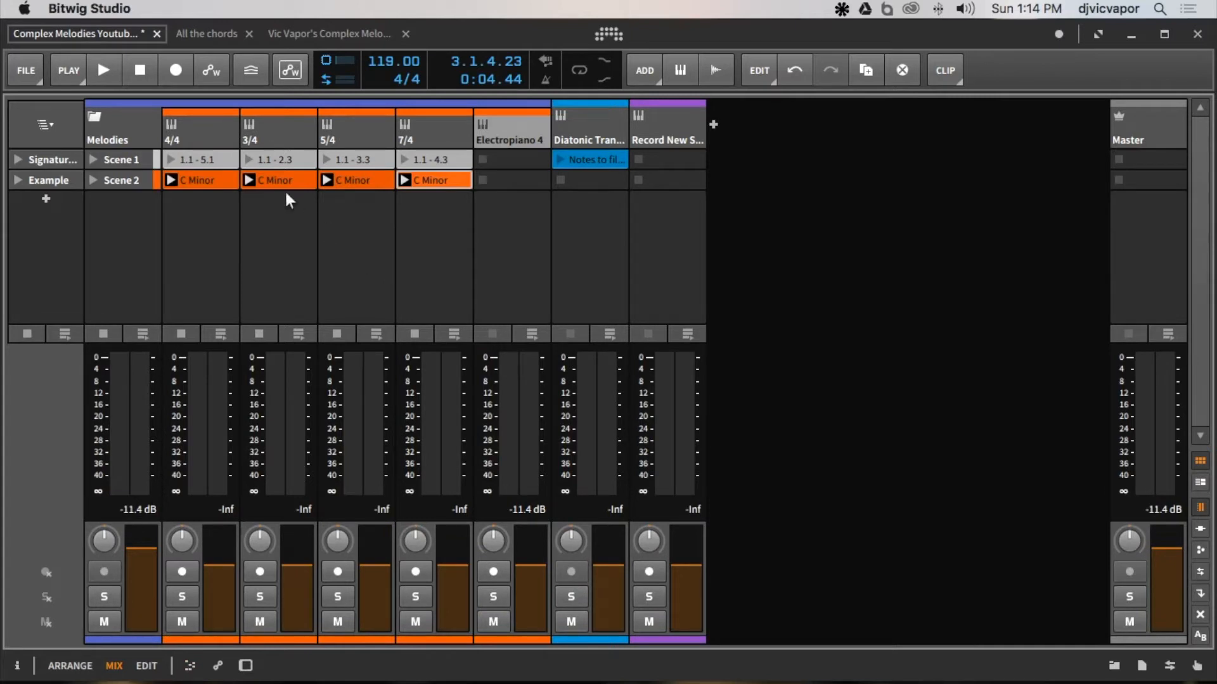
left_click(27, 334)
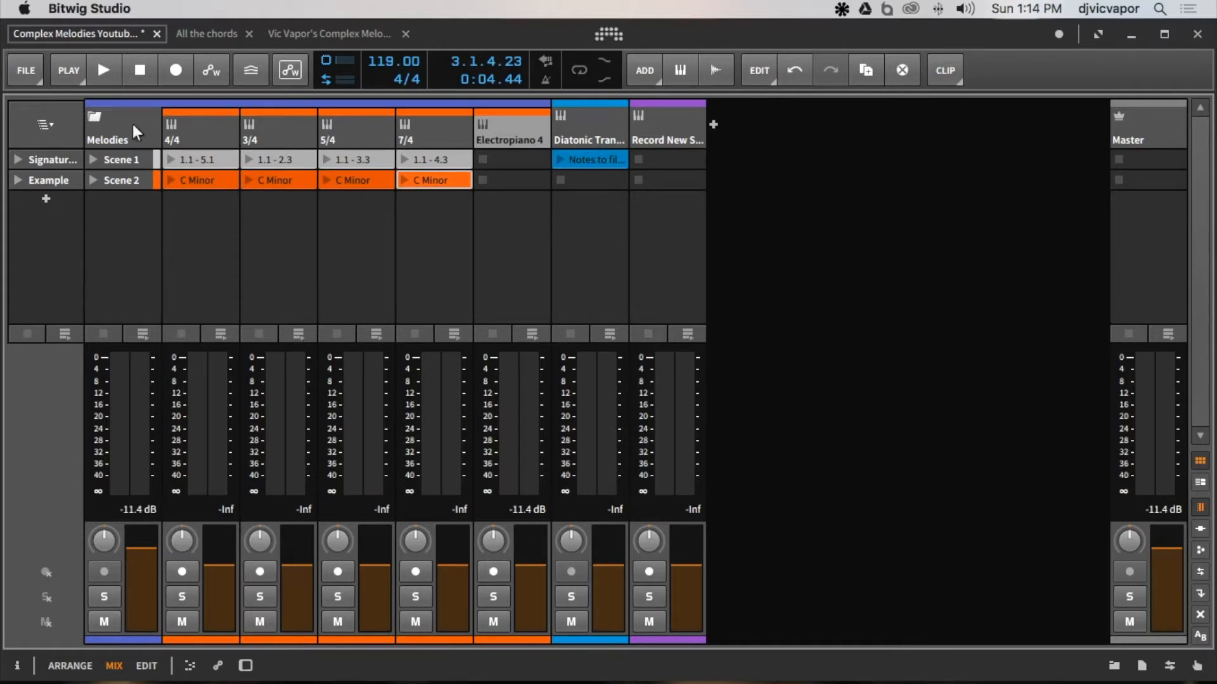
Collapse the Melodies group and set the Diatonic Transposer track's device to C Major, with its device chain hidden again.
left_click(96, 117)
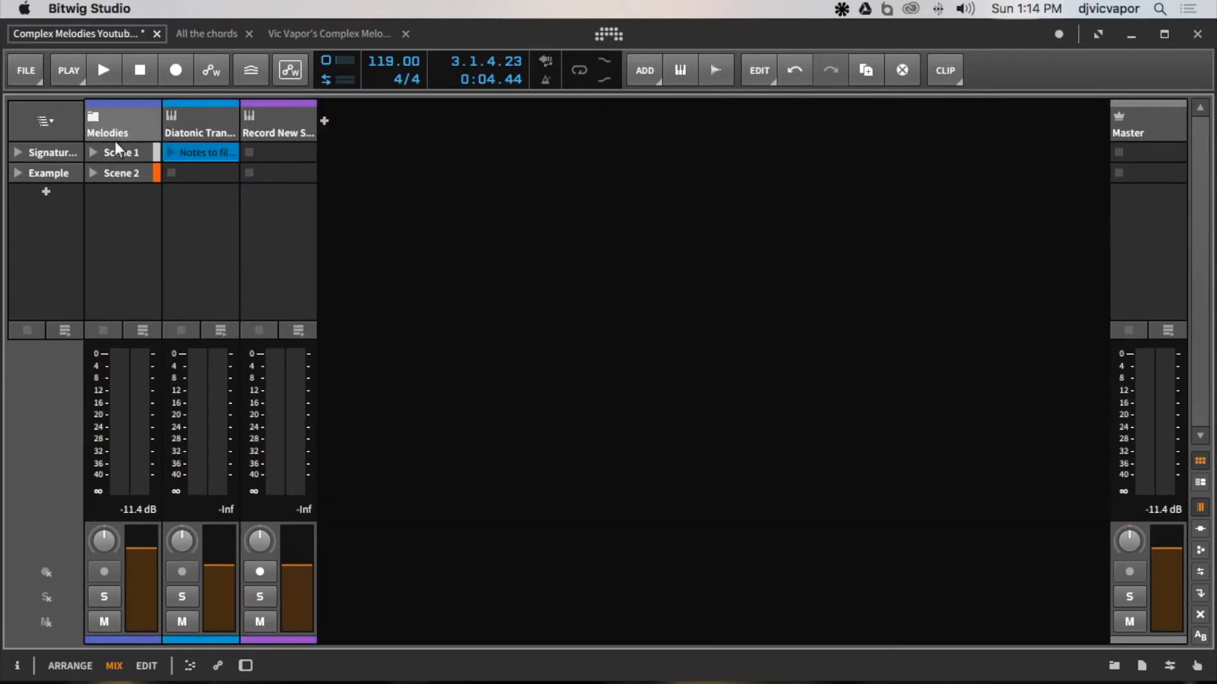
left_click(201, 124)
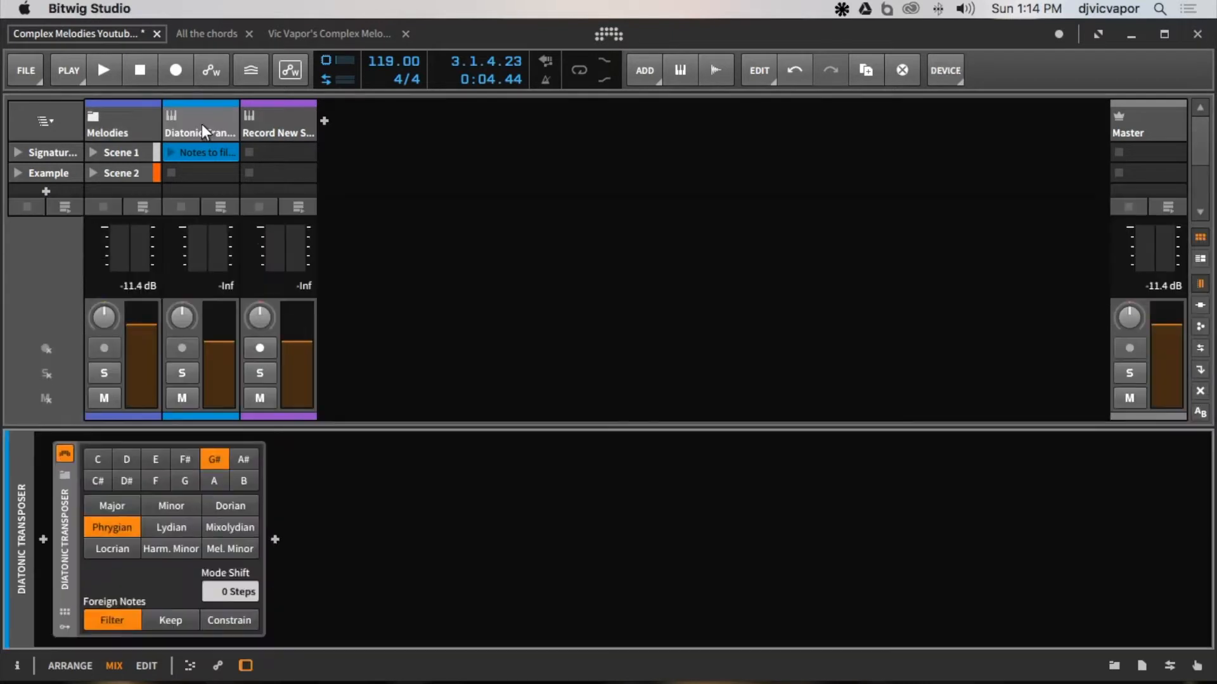
mouse_move(424, 434)
left_mouse_down()
mouse_move(426, 467)
mouse_move(405, 433)
left_mouse_up()
left_click(97, 461)
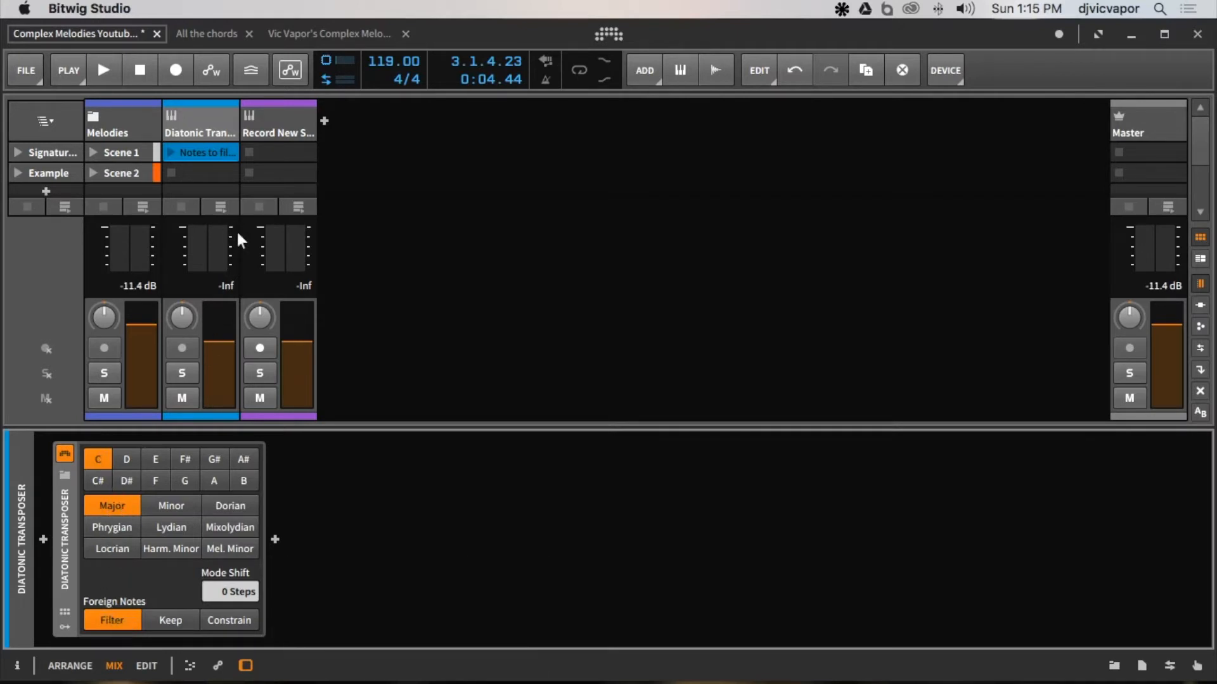
left_click_drag(306, 429, 306, 625)
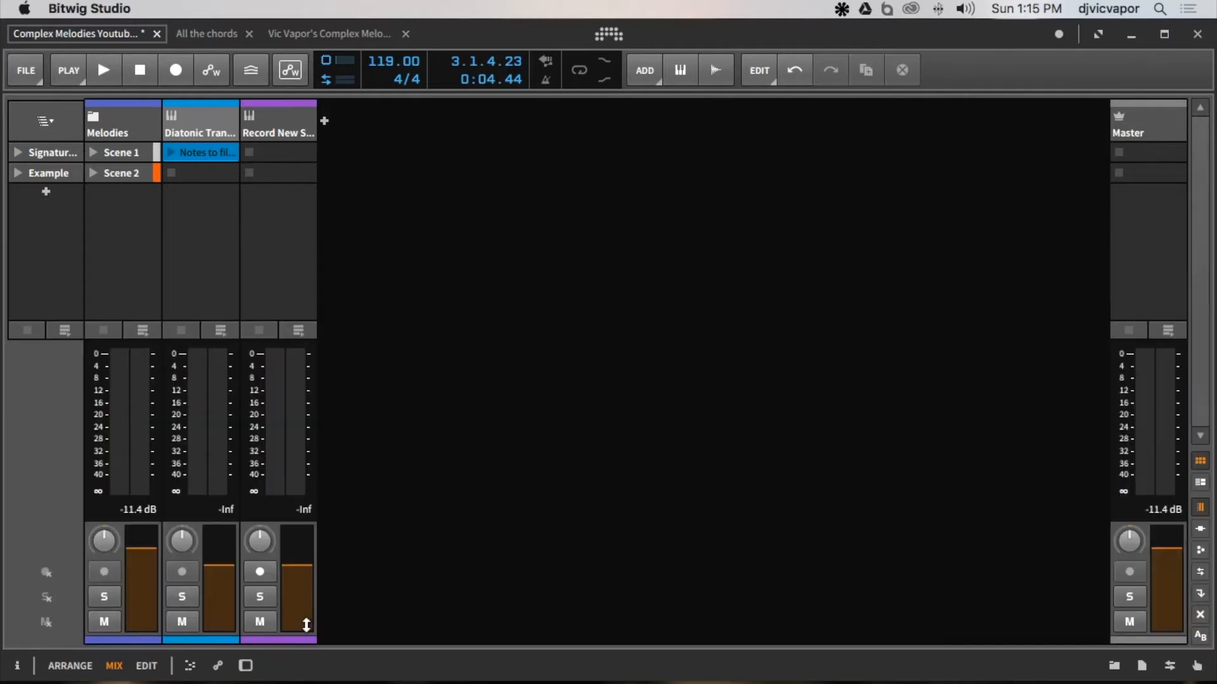
Examine the "Notes to filter" clip's stacked notes in the full-size piano roll and return to the mixer view.
double_click(203, 149)
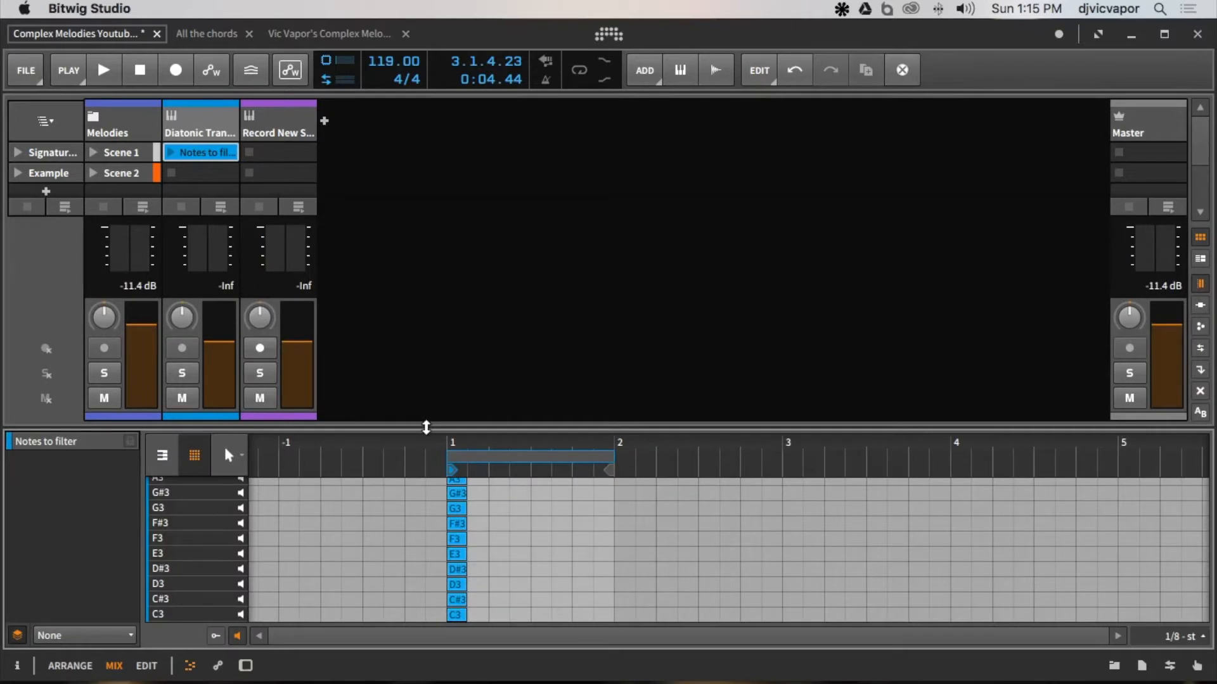
left_click_drag(425, 427, 428, 305)
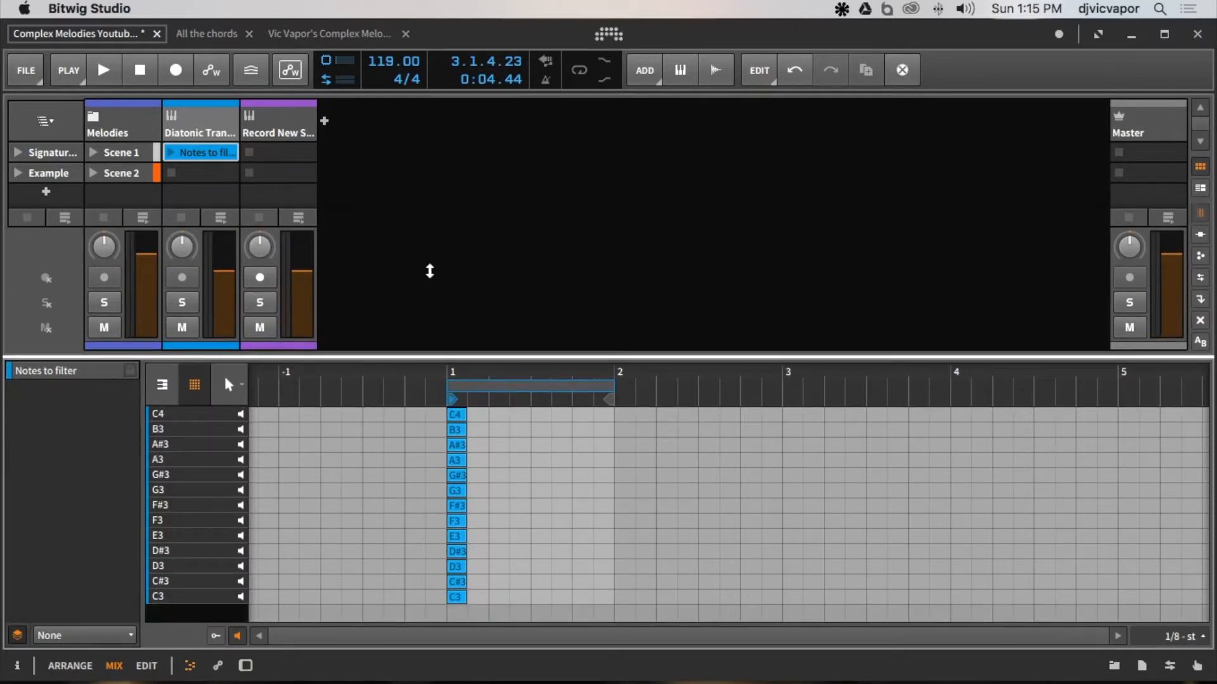
left_click(165, 389)
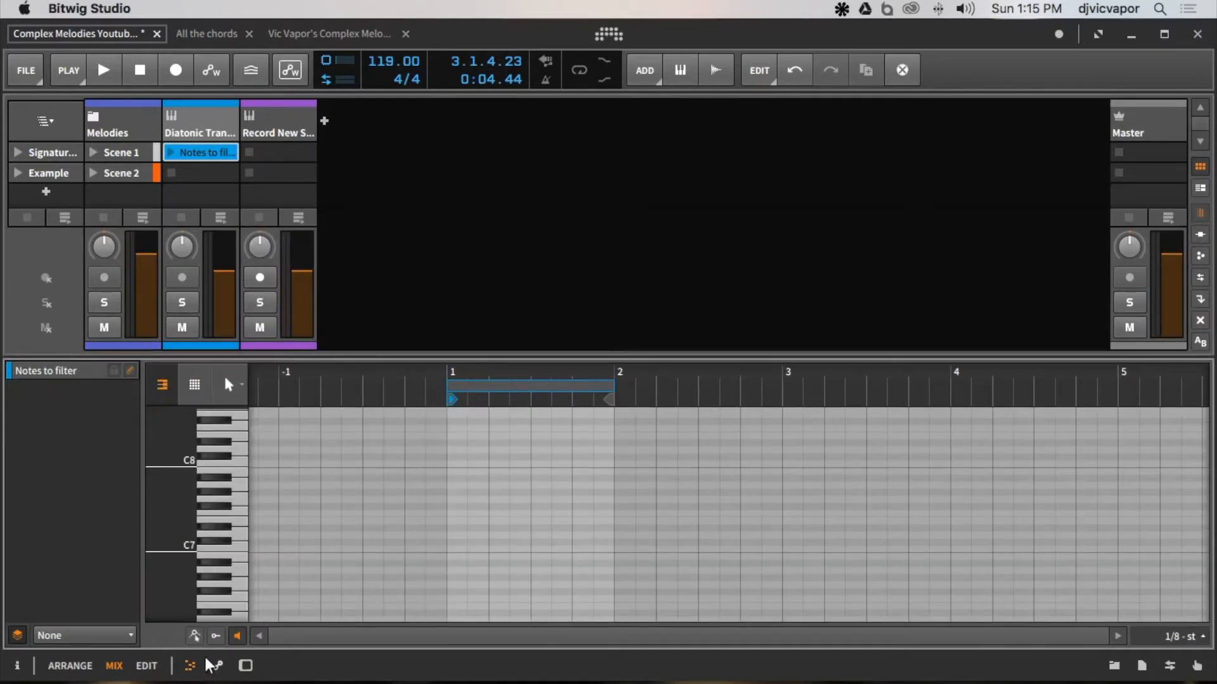
left_click(147, 665)
scroll(542, 440, "down", 3)
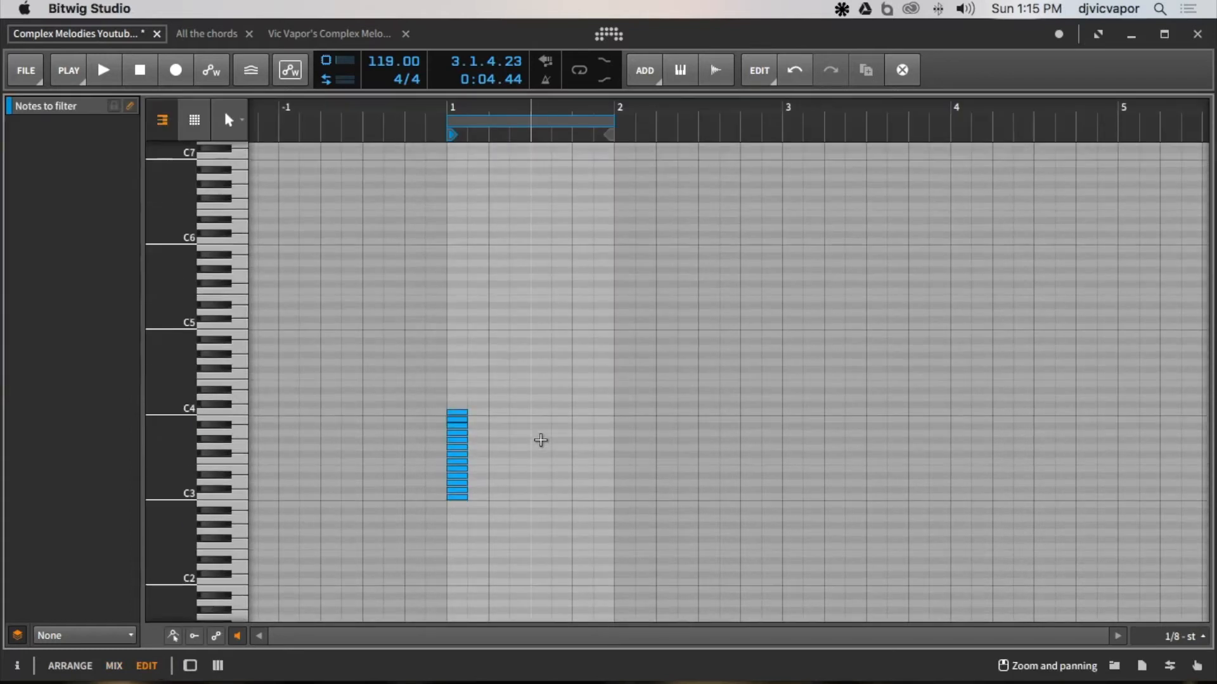
scroll(542, 439, "up", 3)
scroll(541, 440, "down", 1)
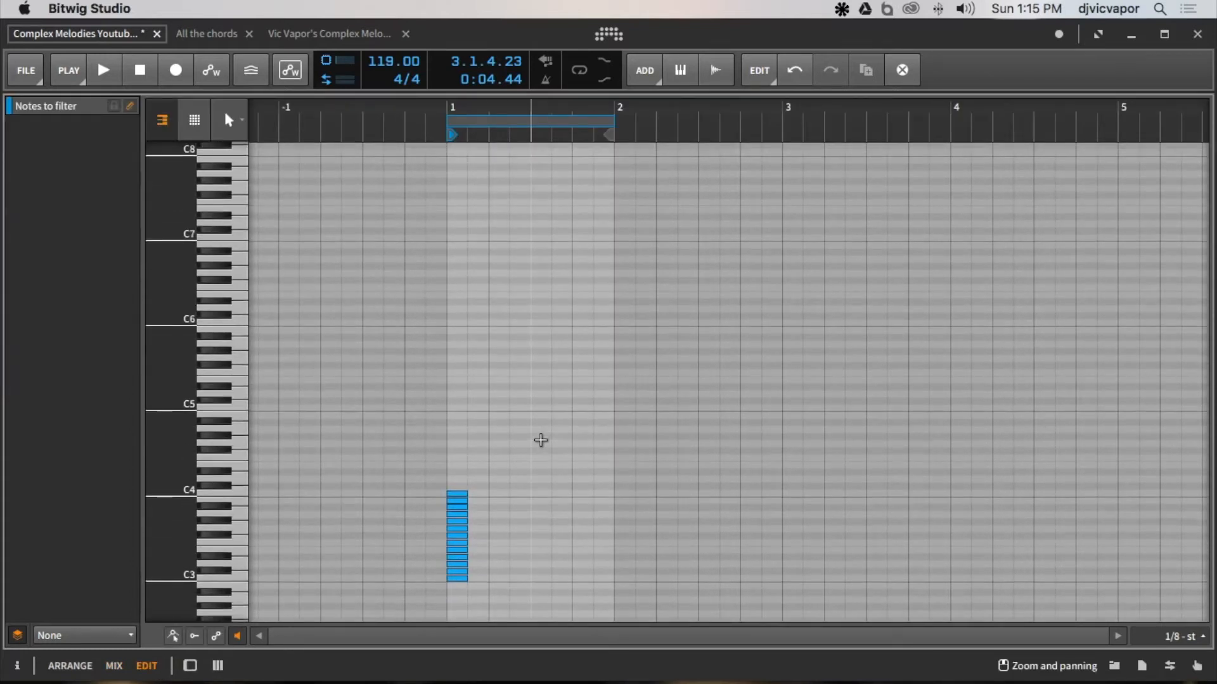
left_click(114, 665)
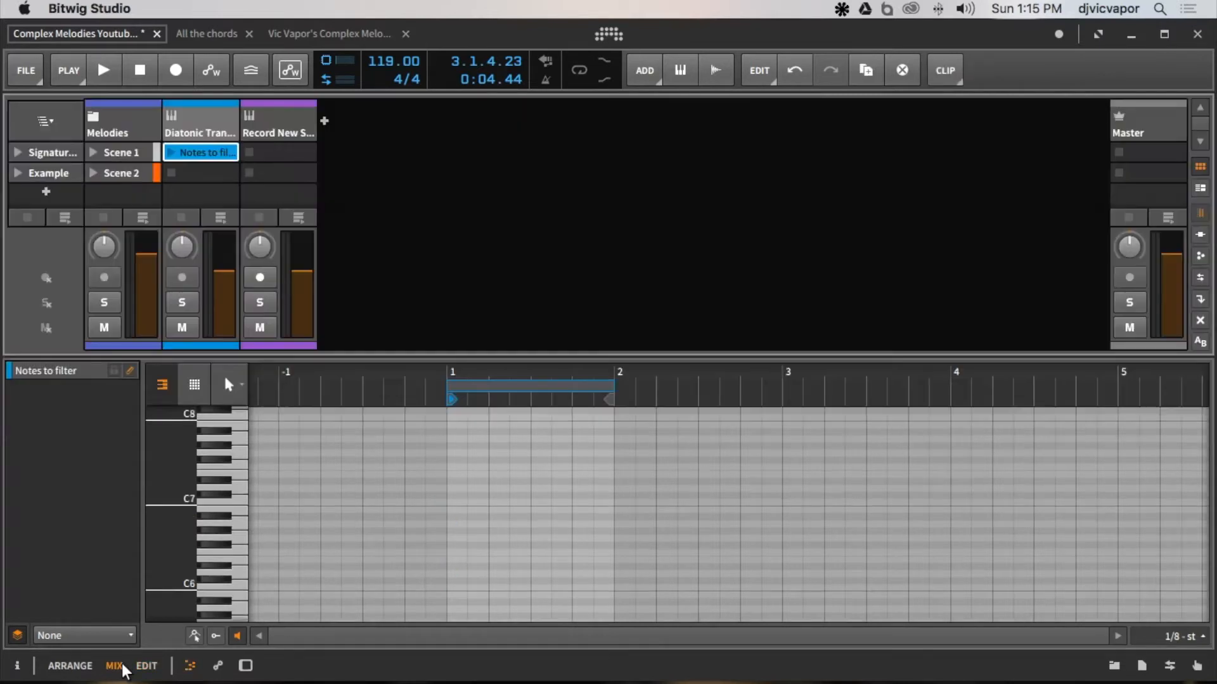
Move the "Notes to filter" clip to a third scene and create an empty clip in the Diatonic Transposer track's first slot.
left_click(222, 154)
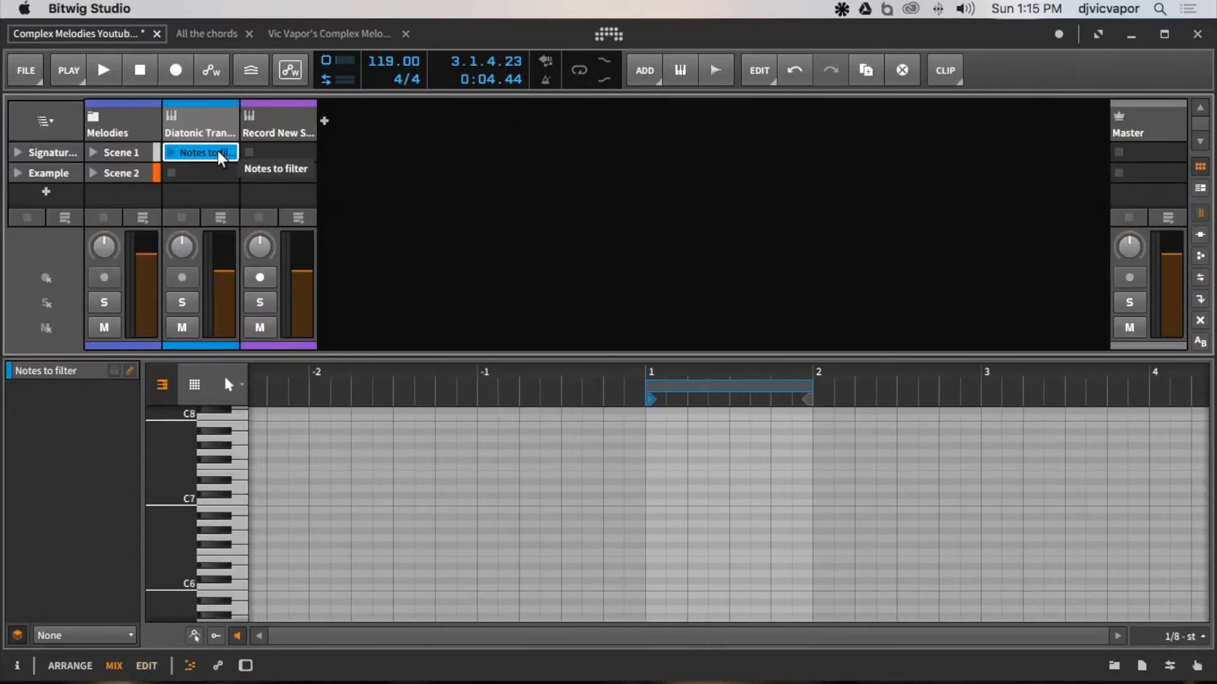
left_click_drag(218, 153, 218, 193)
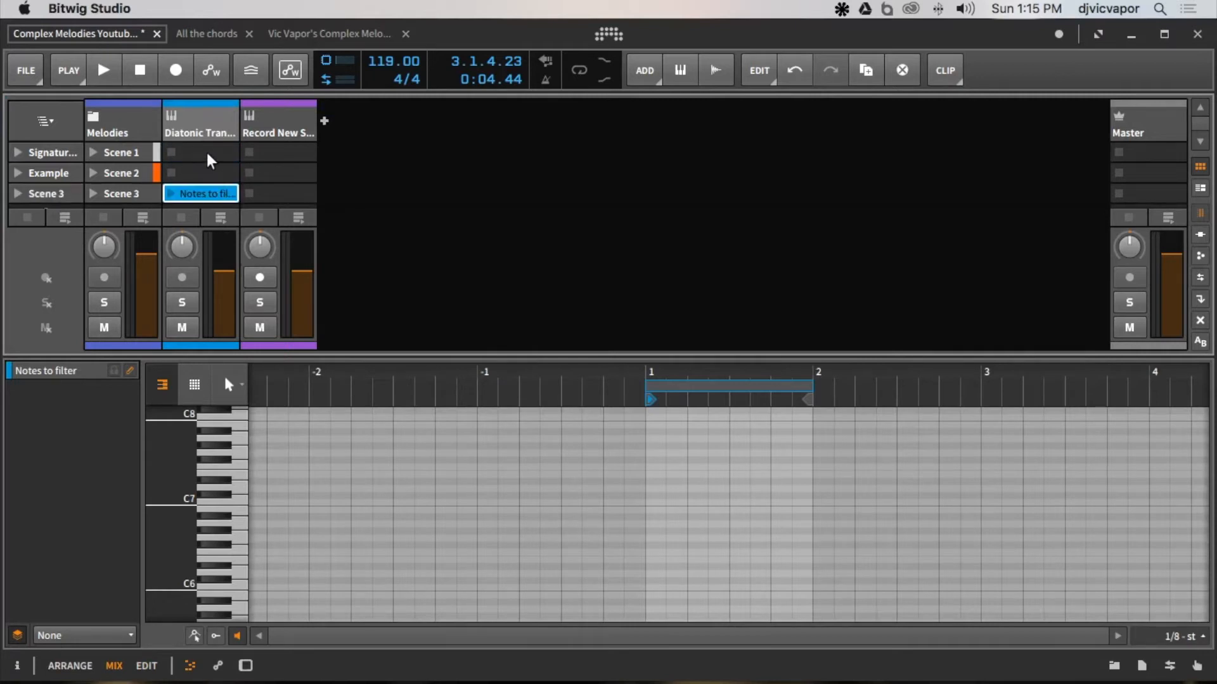
double_click(206, 151)
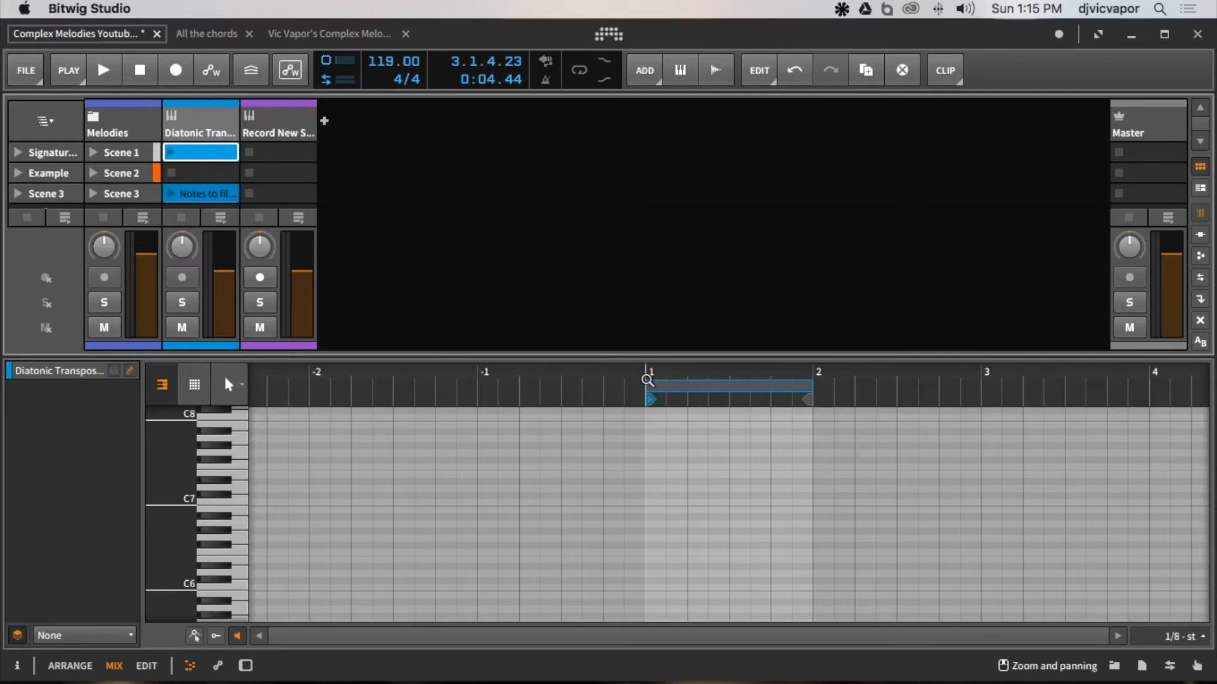
Add stacked 1/8 notes at position 1.1 of the new clip on every semitone from C3 to F3.
left_click_drag(666, 379, 648, 421)
scroll(350, 472, "down", 8)
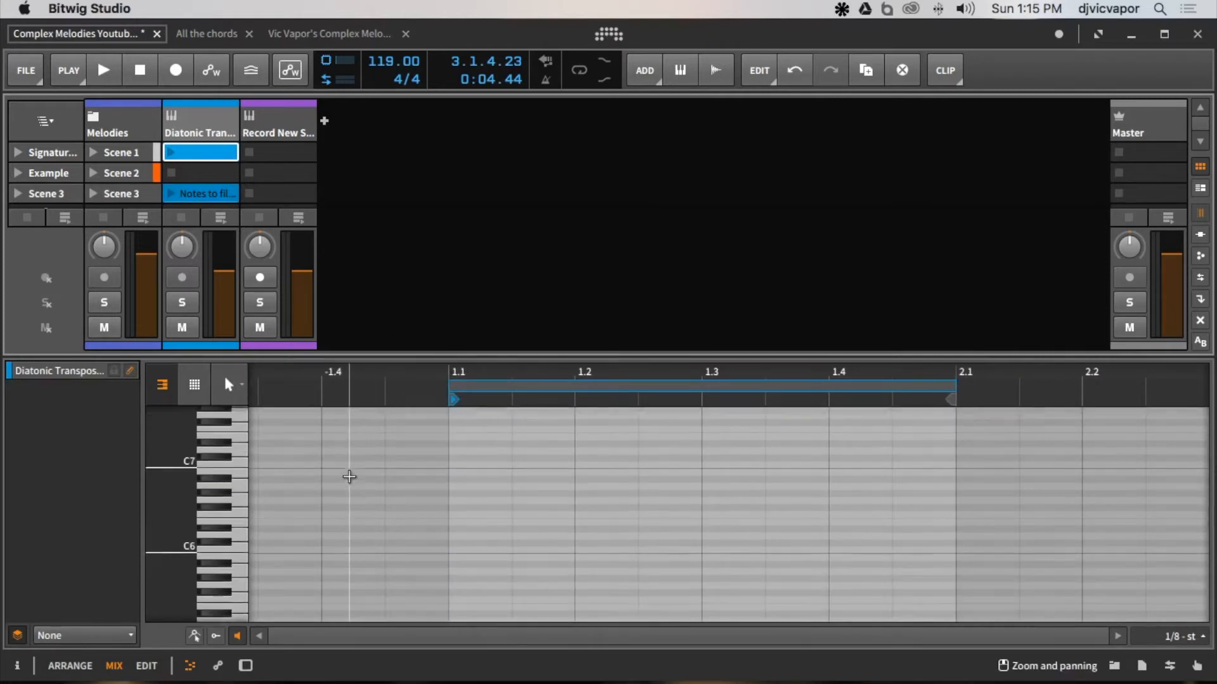
scroll(350, 477, "down", 3)
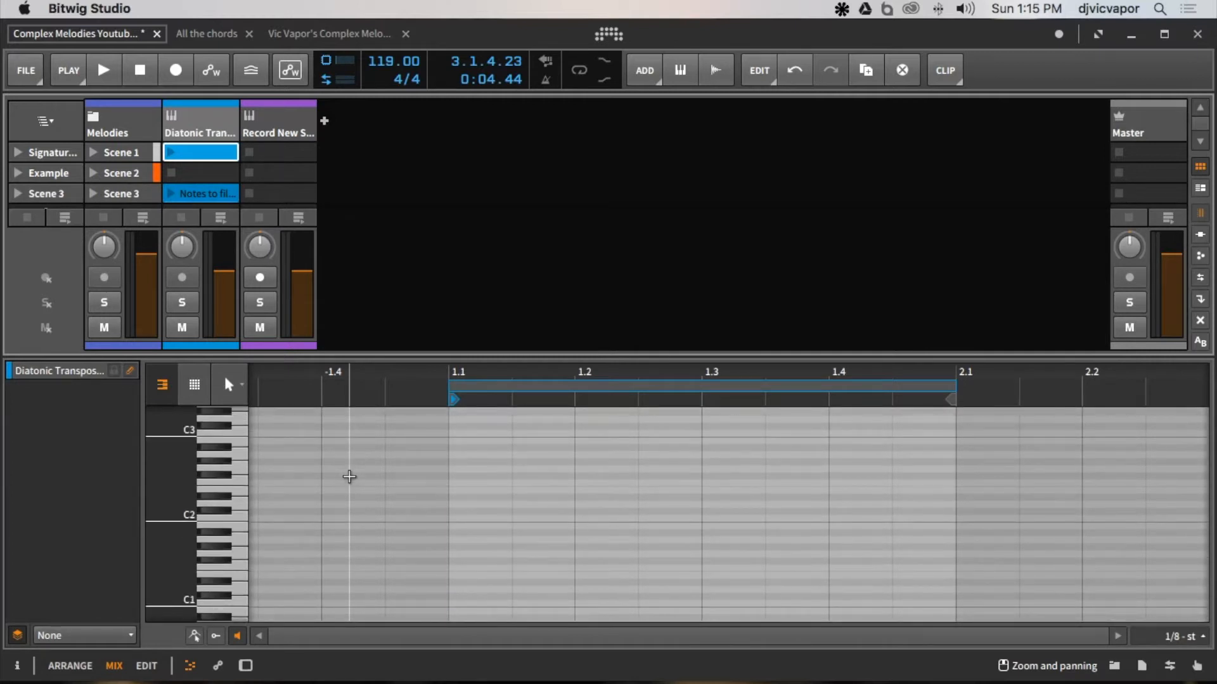
scroll(349, 476, "up", 1)
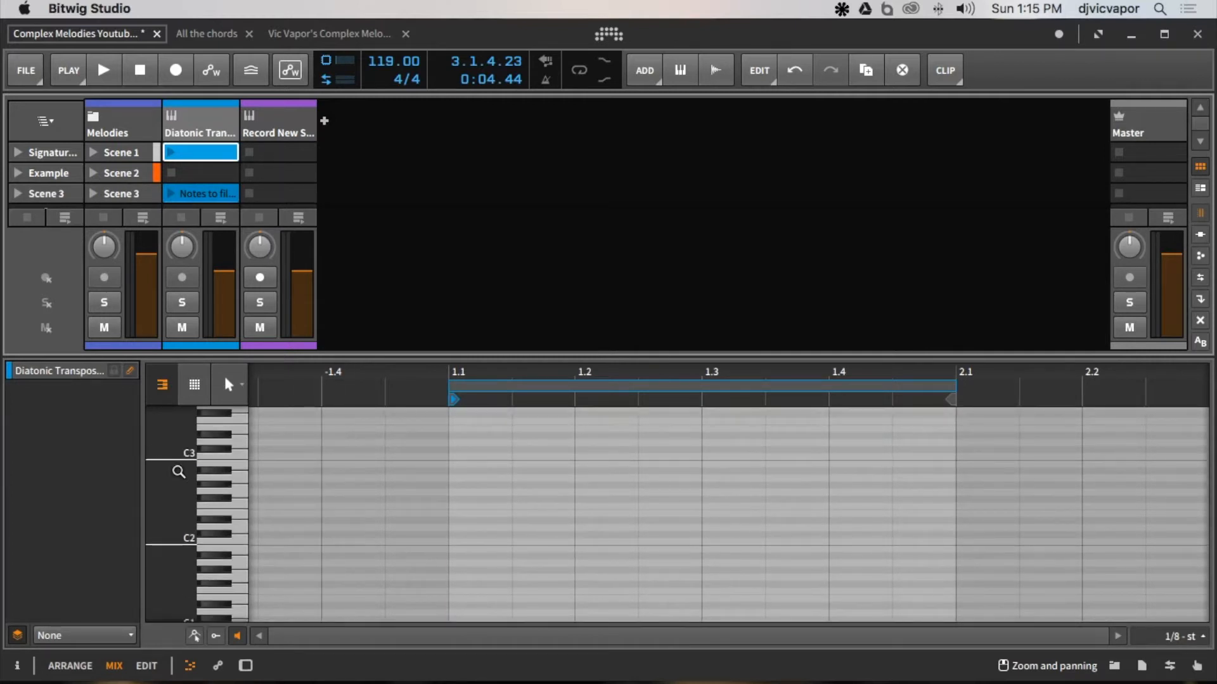
left_click_drag(178, 472, 221, 547)
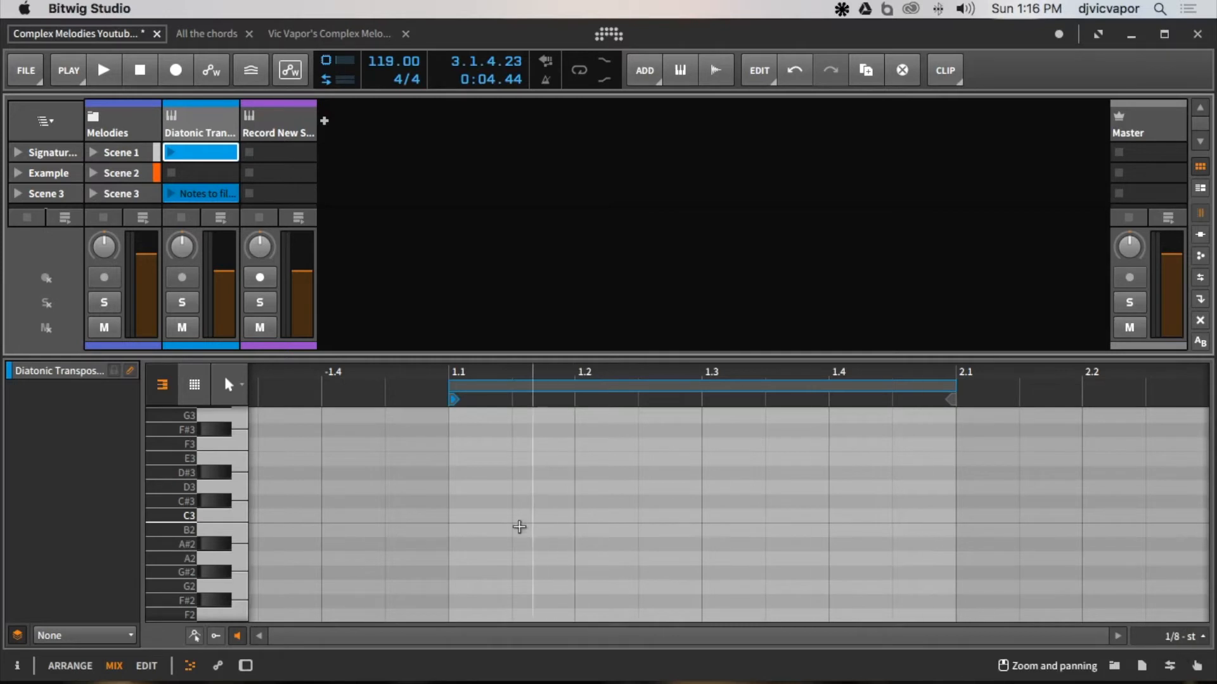
double_click(482, 515)
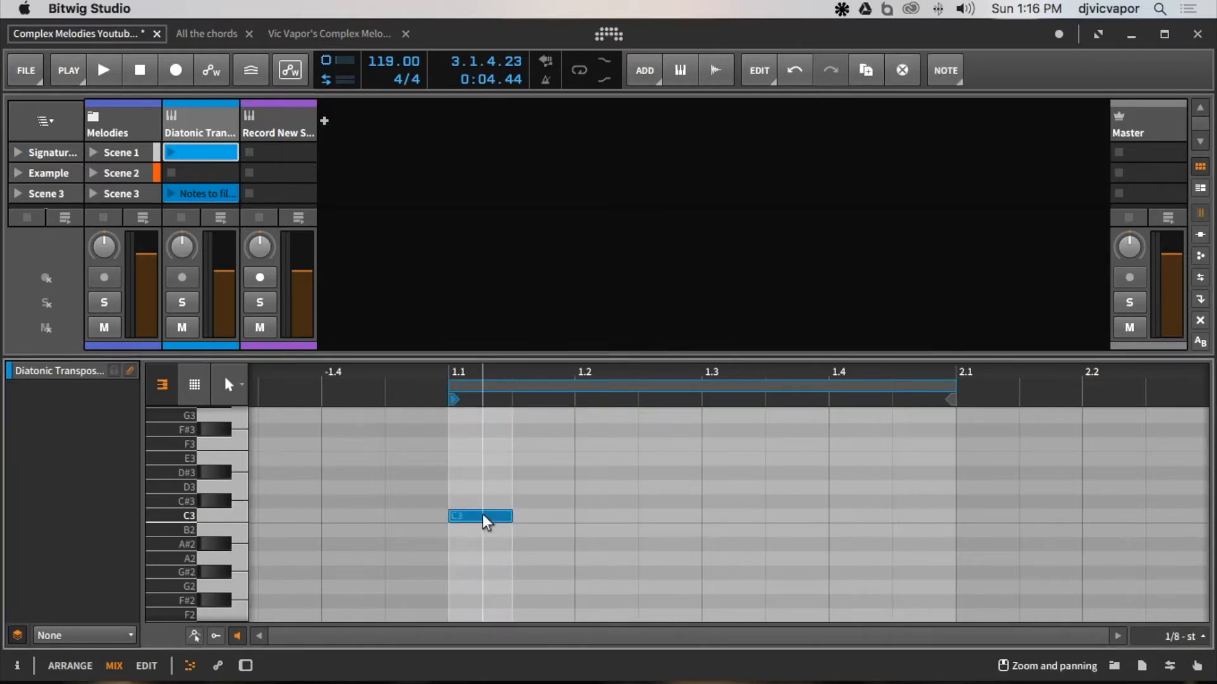
scroll(468, 501, "up", 2)
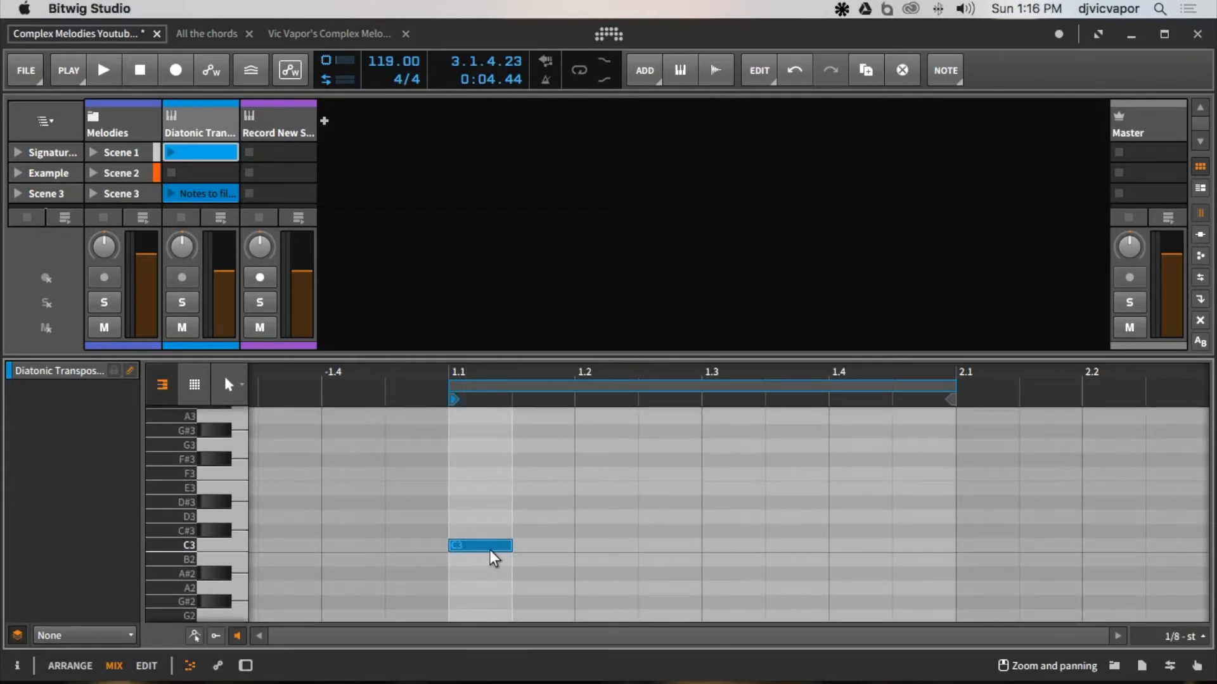
left_click(487, 534)
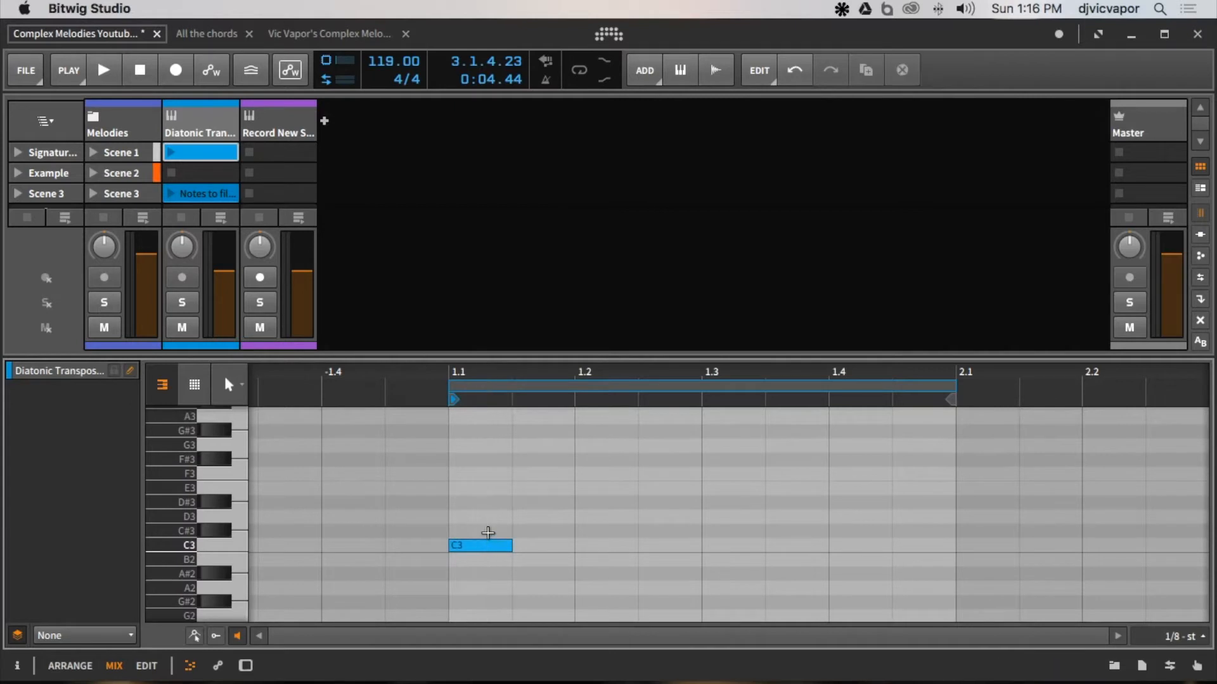
double_click(488, 533)
double_click(488, 516)
double_click(492, 503)
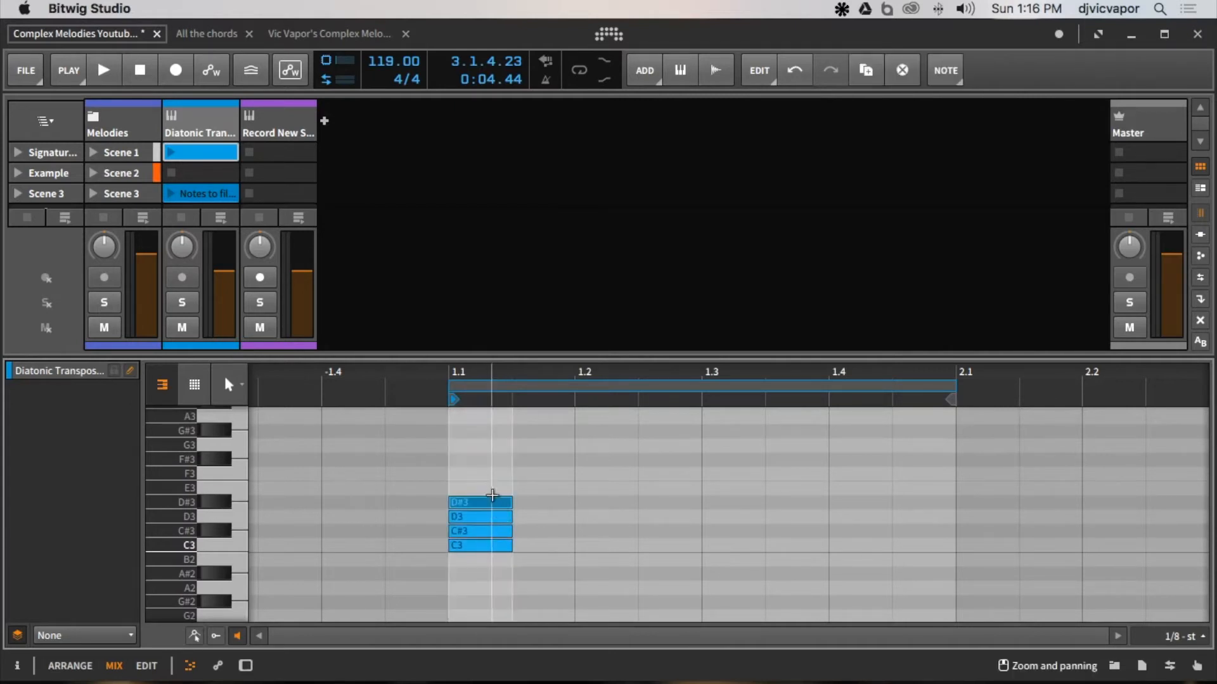
double_click(492, 489)
double_click(496, 475)
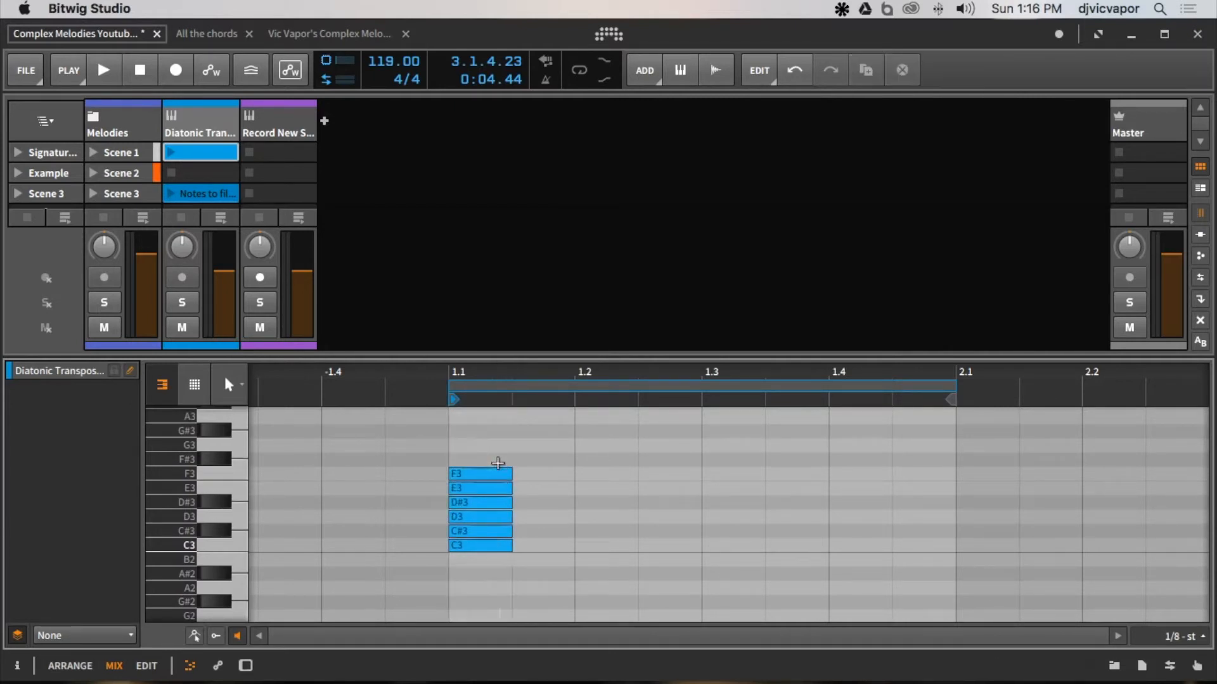
Extend the chromatic note stack at position 1.1 with every semitone from F#3 to C4.
scroll(551, 483, "up", 1)
double_click(494, 491)
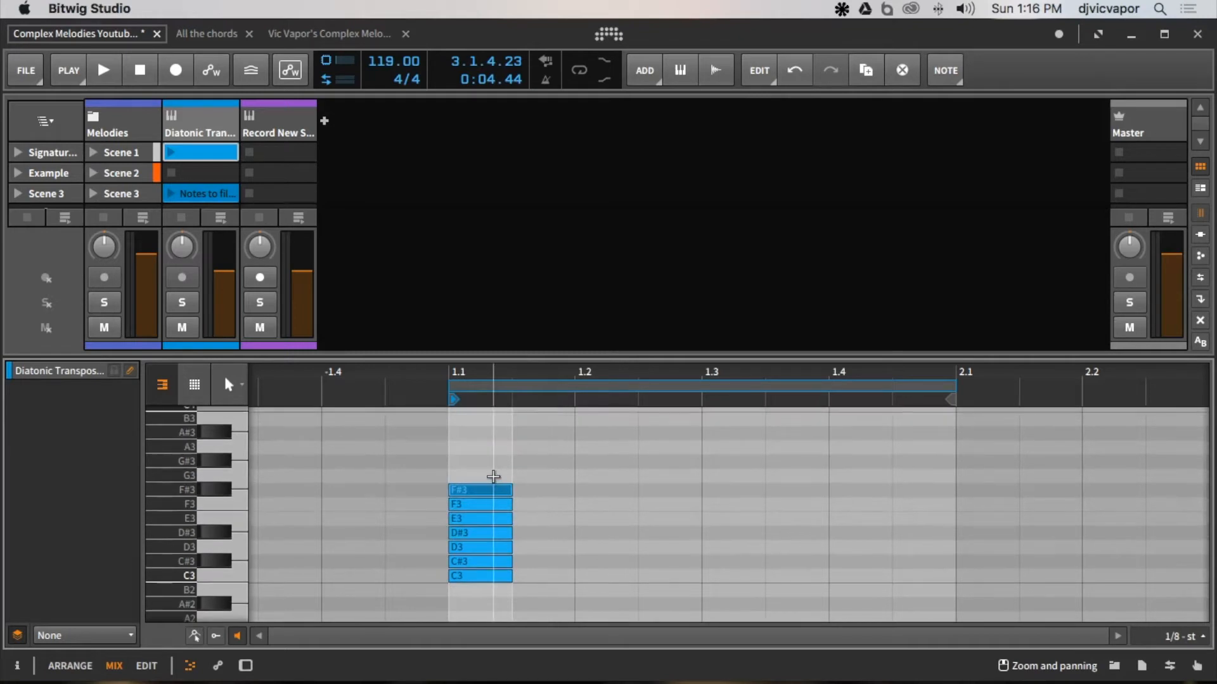
double_click(492, 475)
double_click(495, 461)
left_click(497, 448)
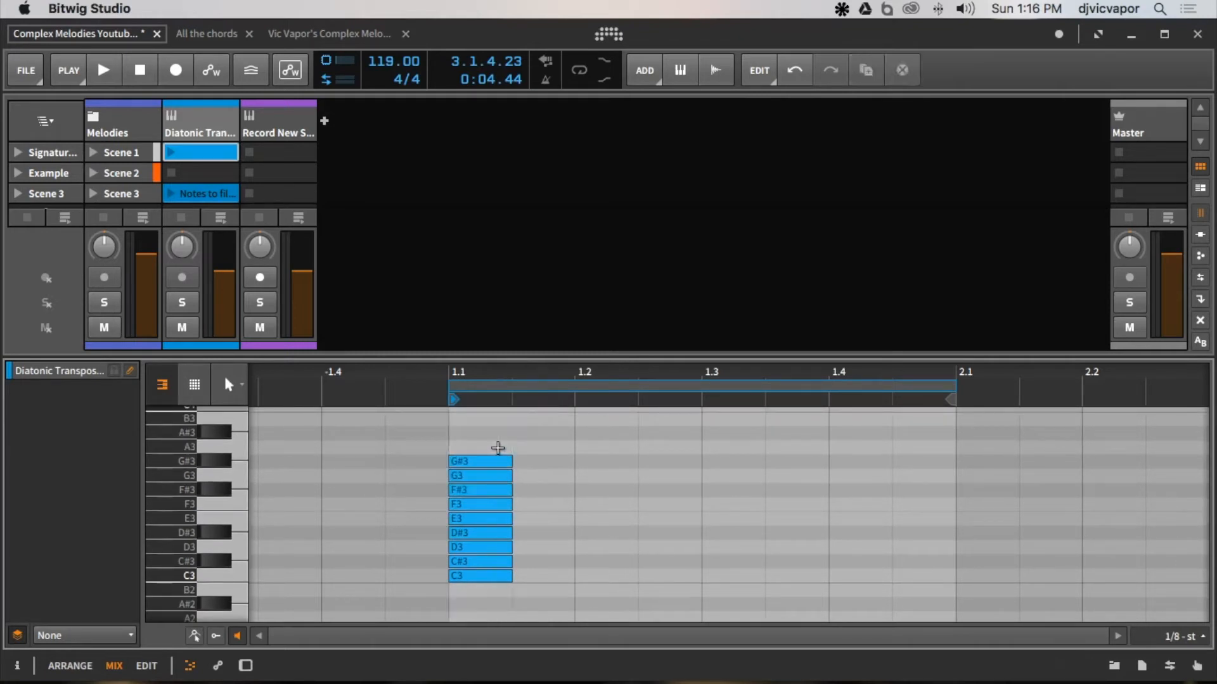
double_click(498, 448)
scroll(552, 491, "up", 2)
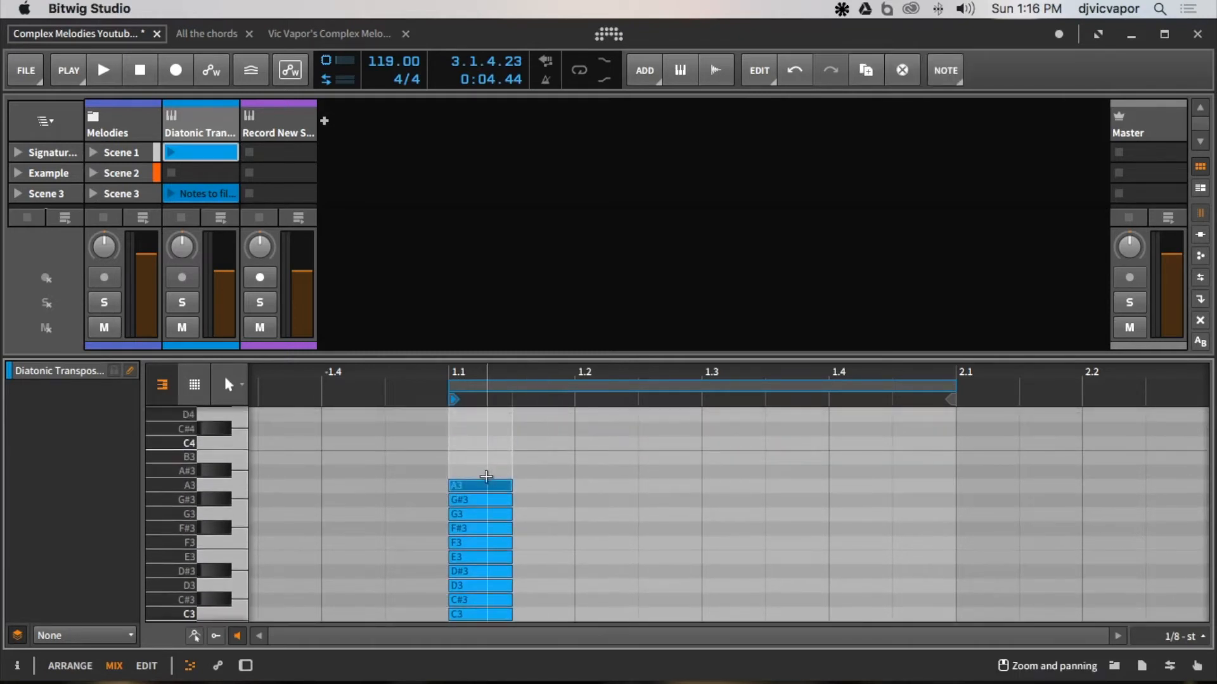
double_click(489, 471)
double_click(492, 457)
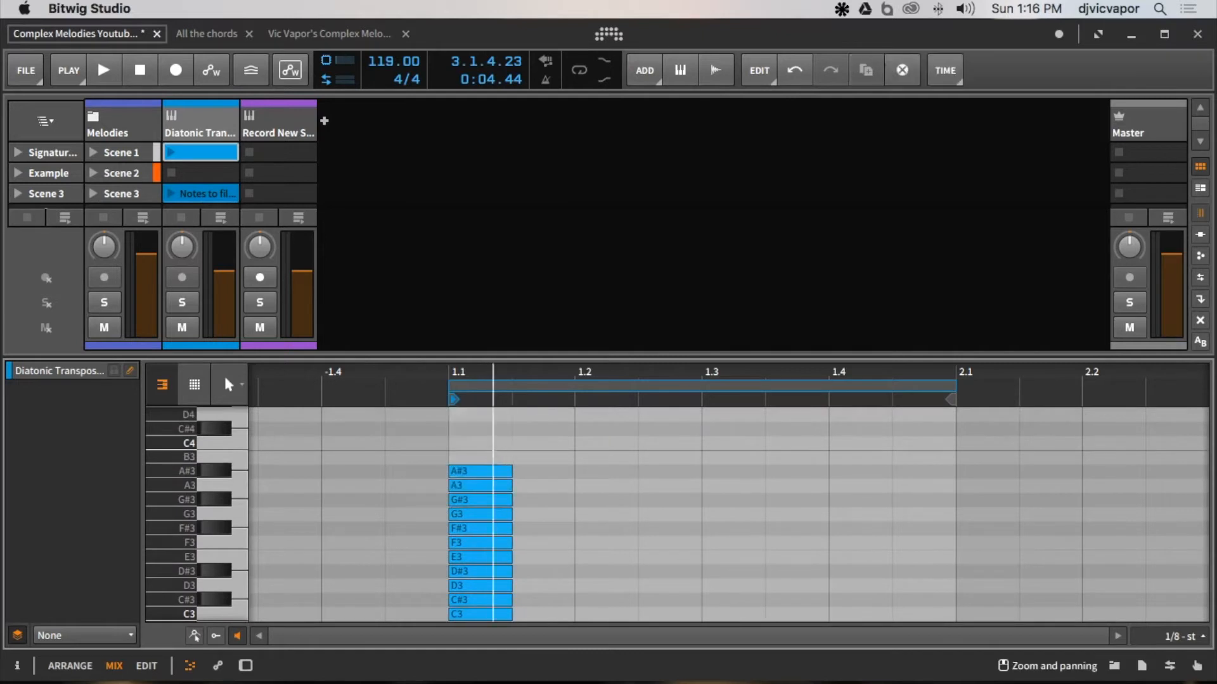
double_click(493, 443)
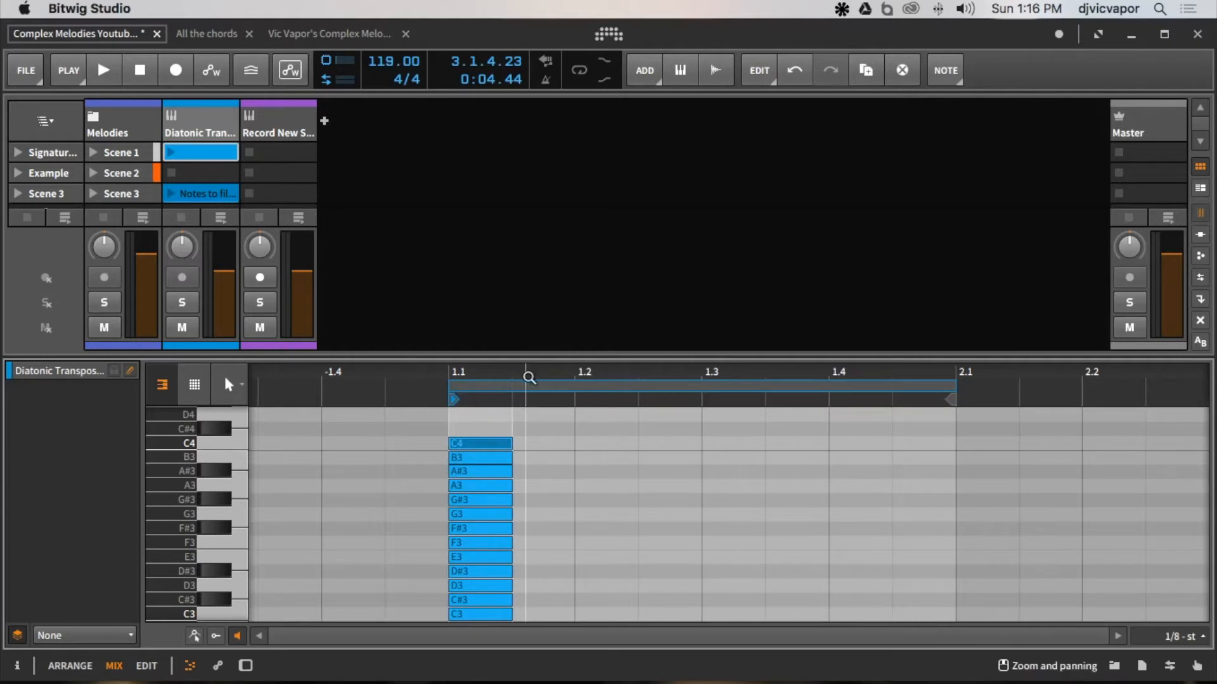
scroll(501, 474, "down", 3)
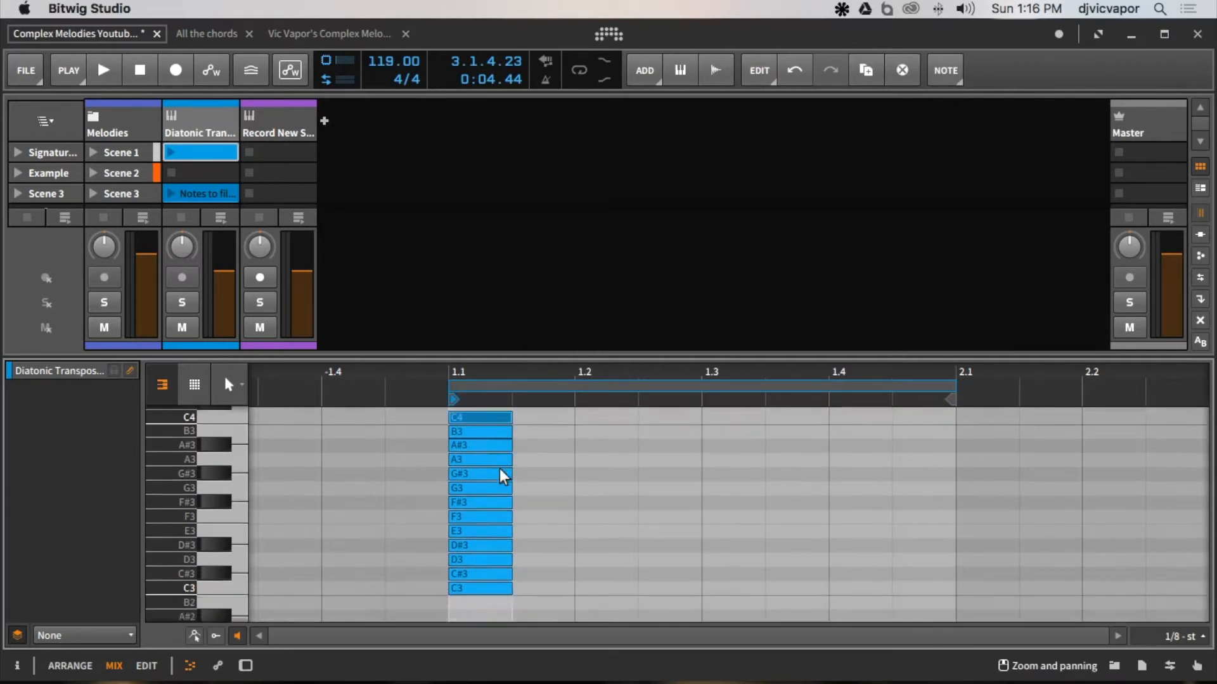
scroll(486, 491, "up", 5)
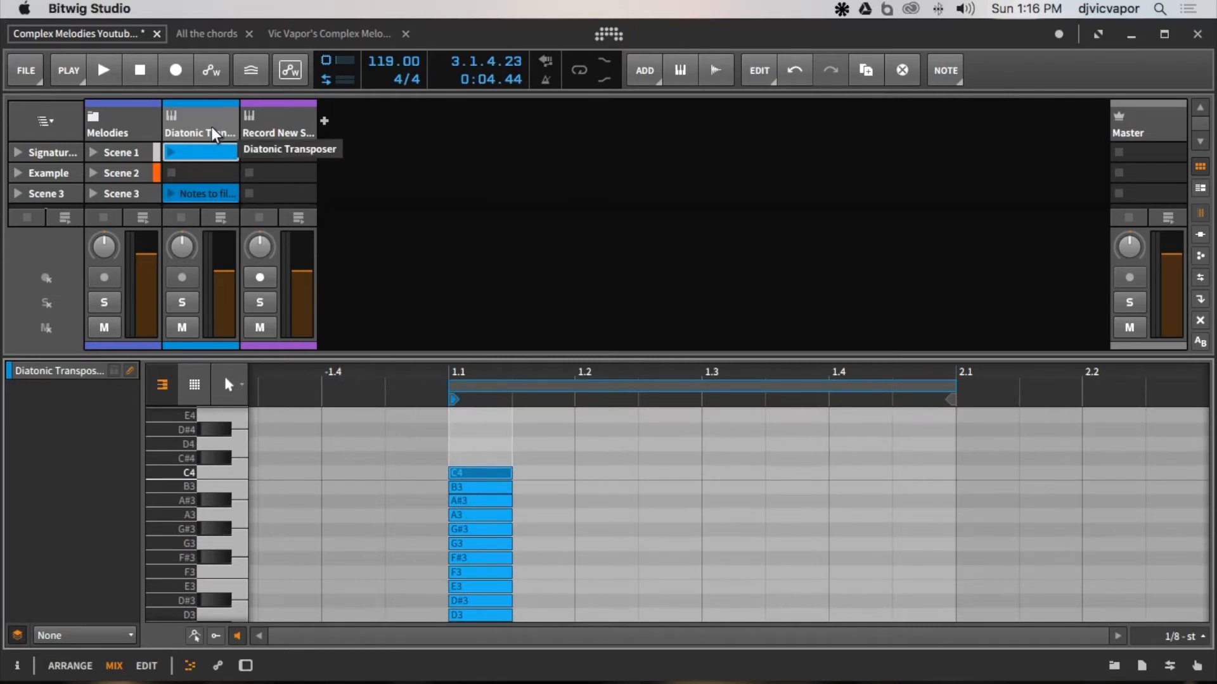
key("d")
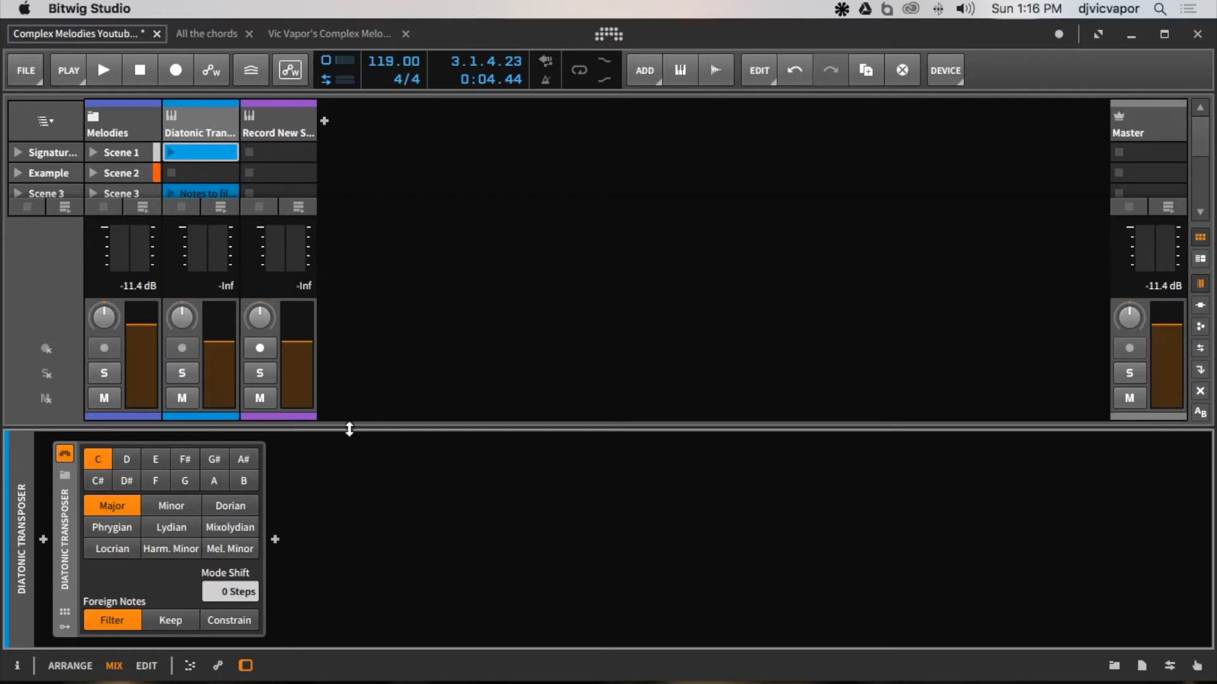
left_click_drag(347, 426, 326, 553)
left_click(260, 134)
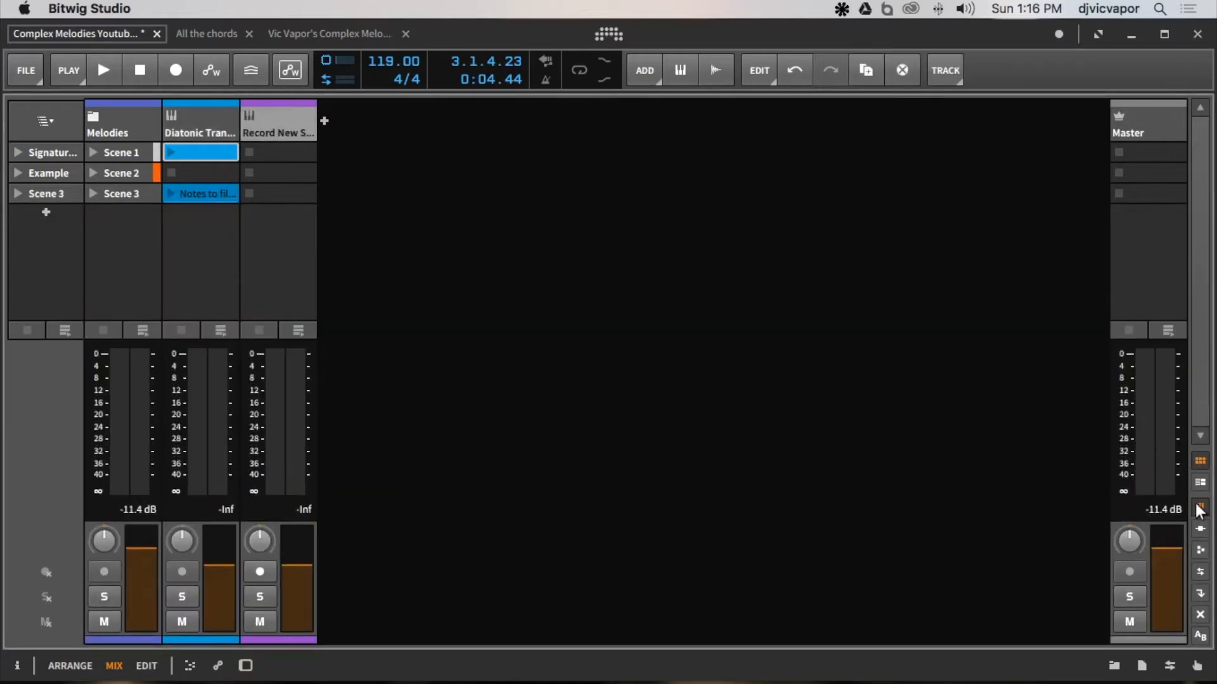
left_click(1200, 574)
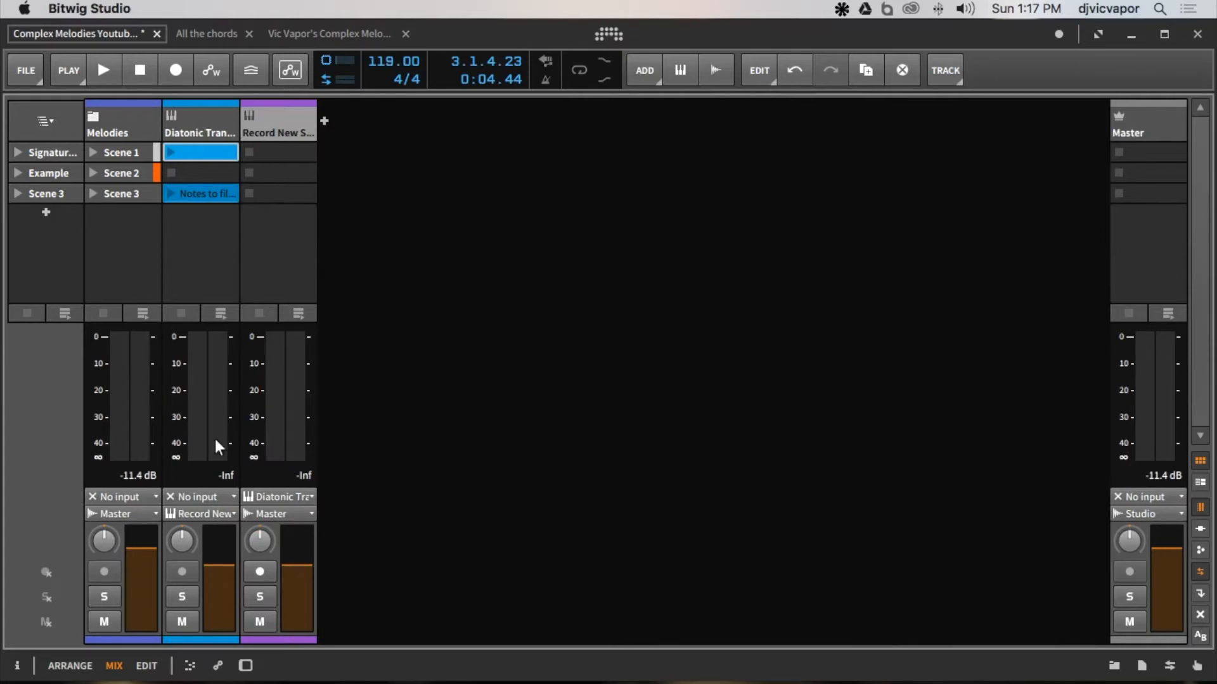
Arm the Record New Scales track, record the Diatonic Transposer's filtered notes into its first clip slot, and stop playback.
left_click(260, 573)
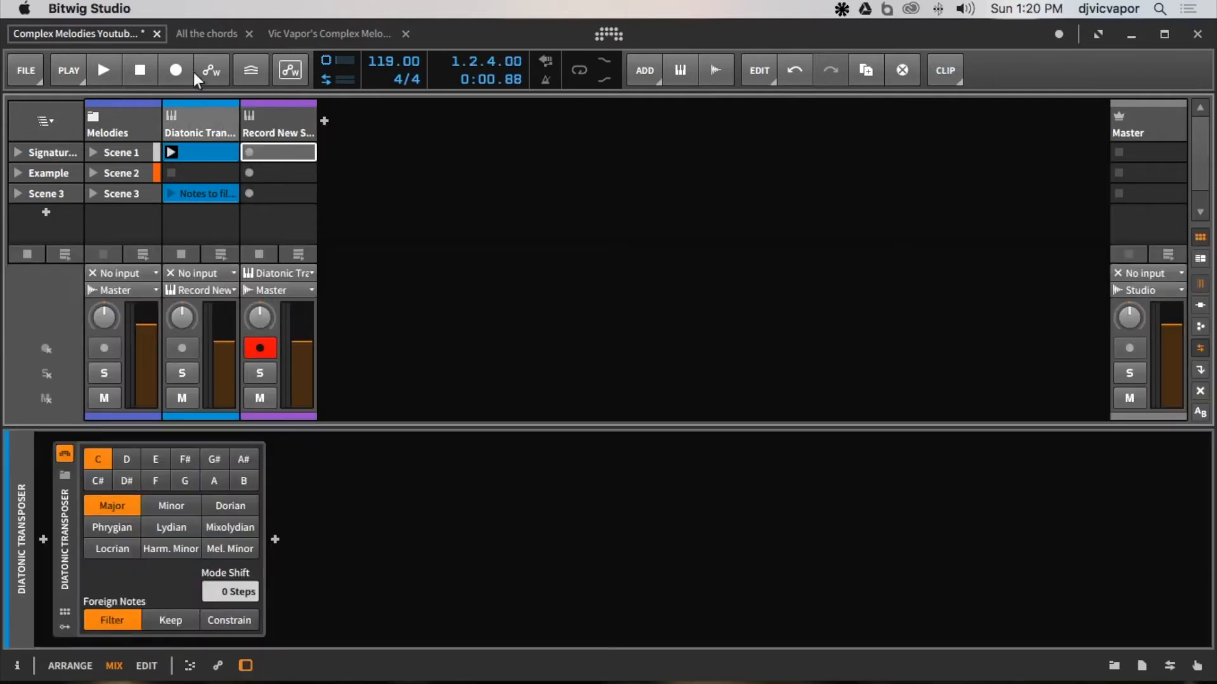
left_click(185, 67)
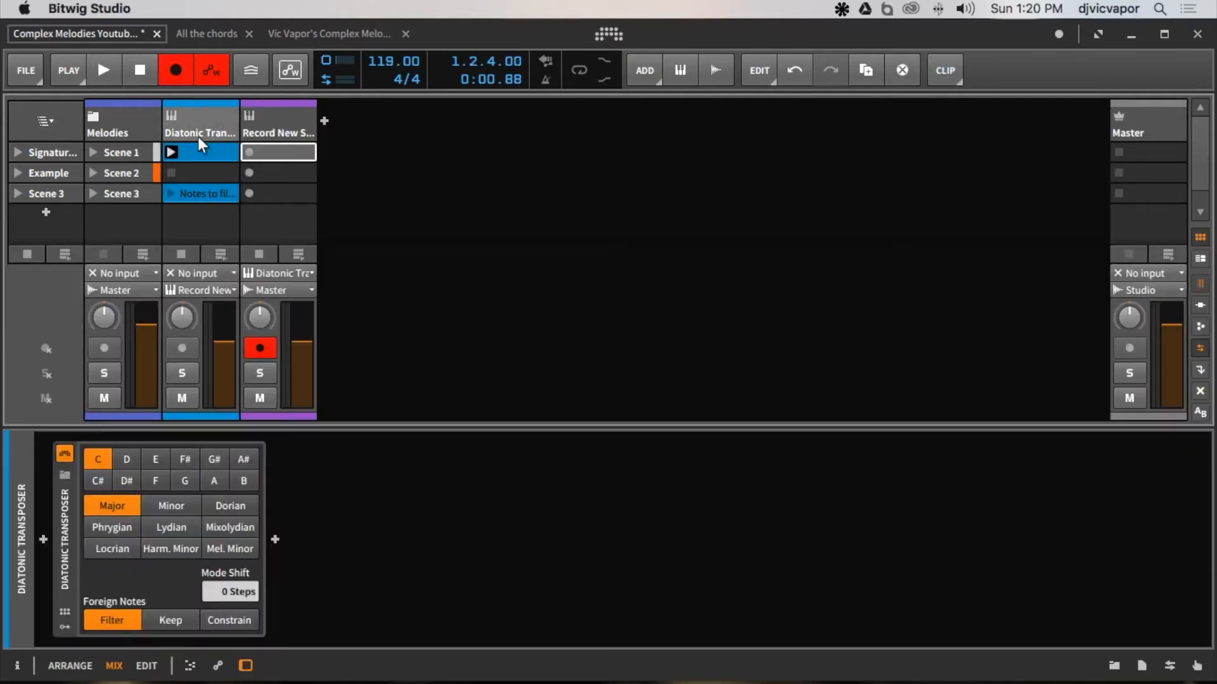
left_click(253, 150)
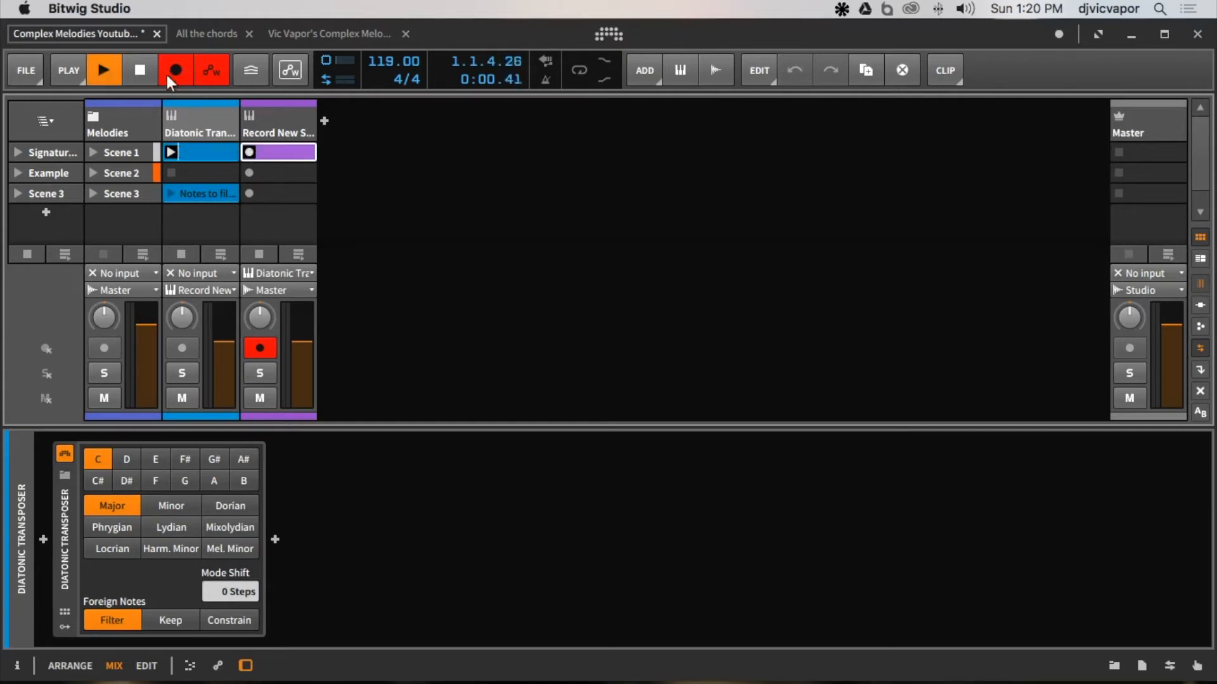
key("space")
Examine the notes of the newly recorded Record New Scales clip in the full-size piano roll.
double_click(280, 152)
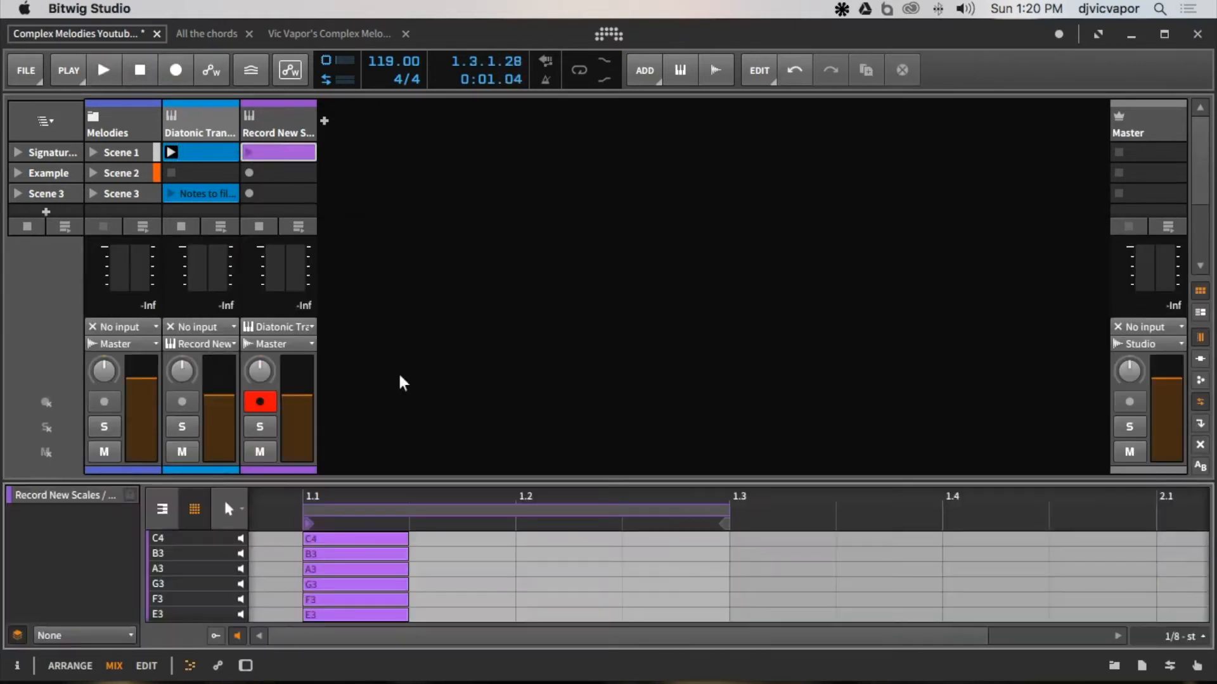
left_click(165, 510)
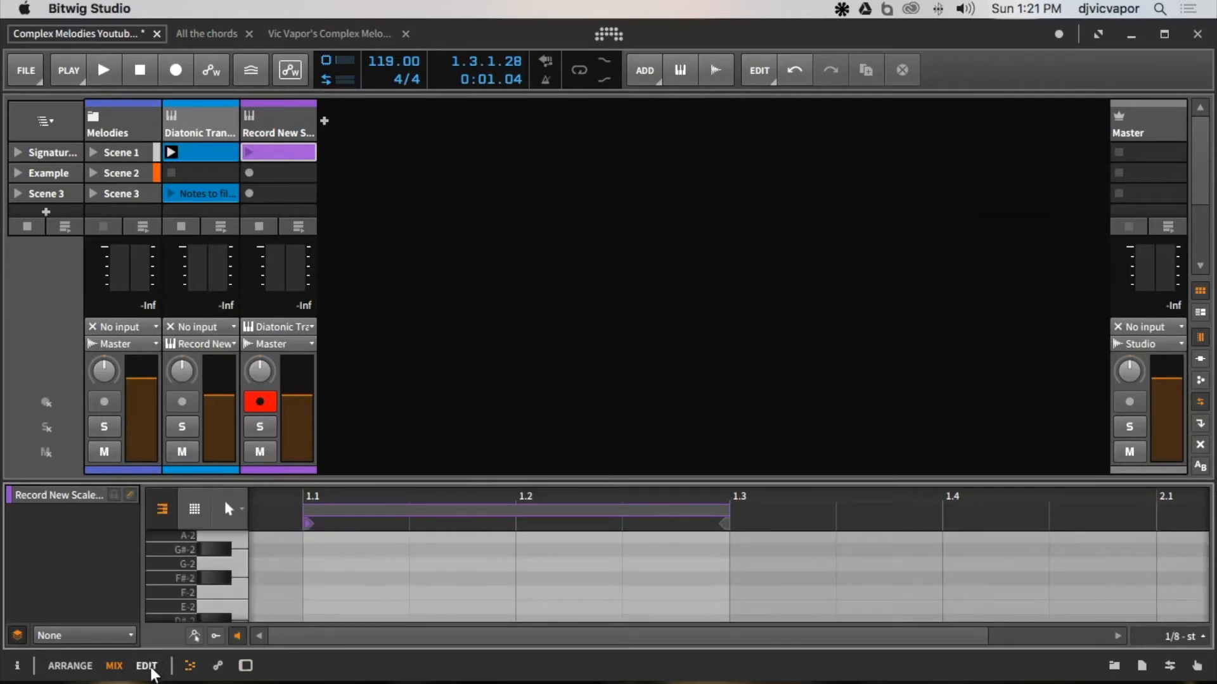
left_click(152, 662)
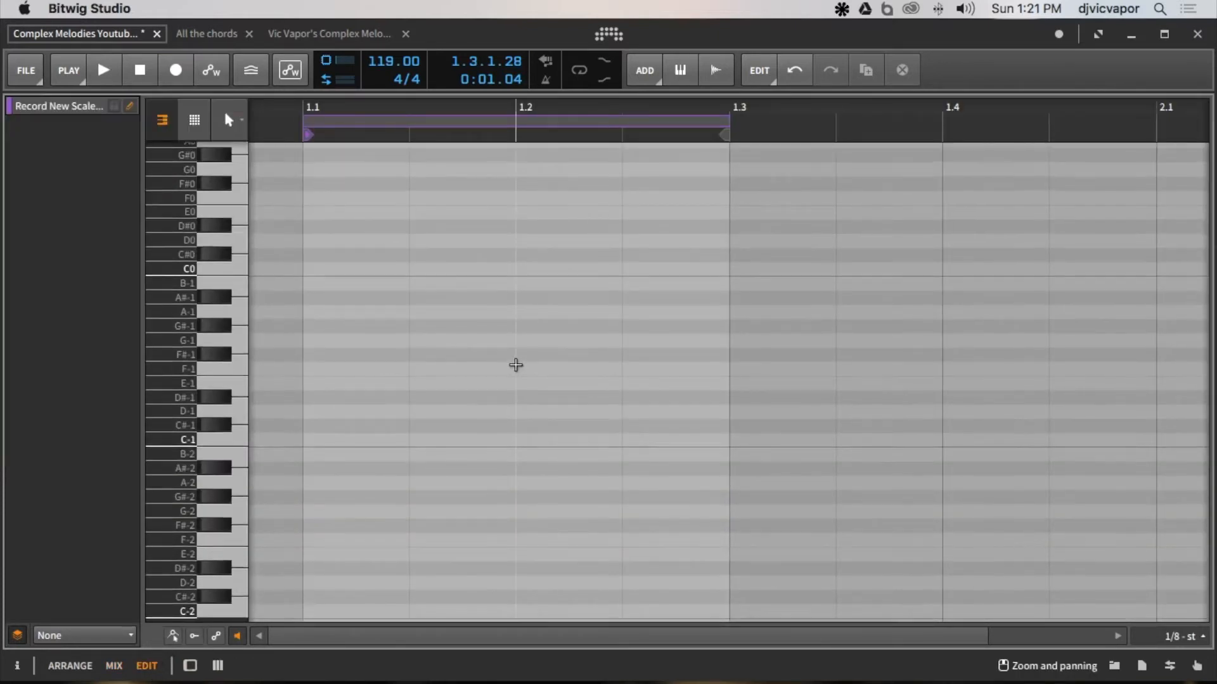
scroll(516, 365, "up", 10)
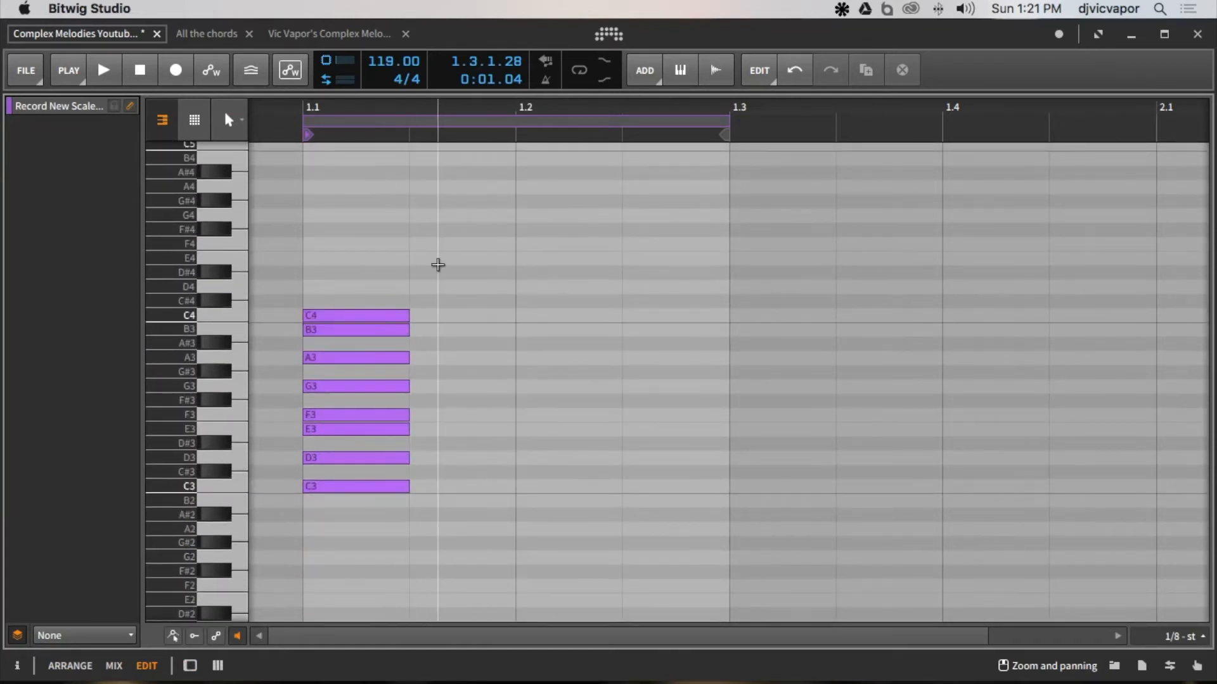
Duplicate the C3 to C4 scale notes, transpose the copy down one octave, and move it back to position 1.1.
left_click_drag(392, 105, 503, 76)
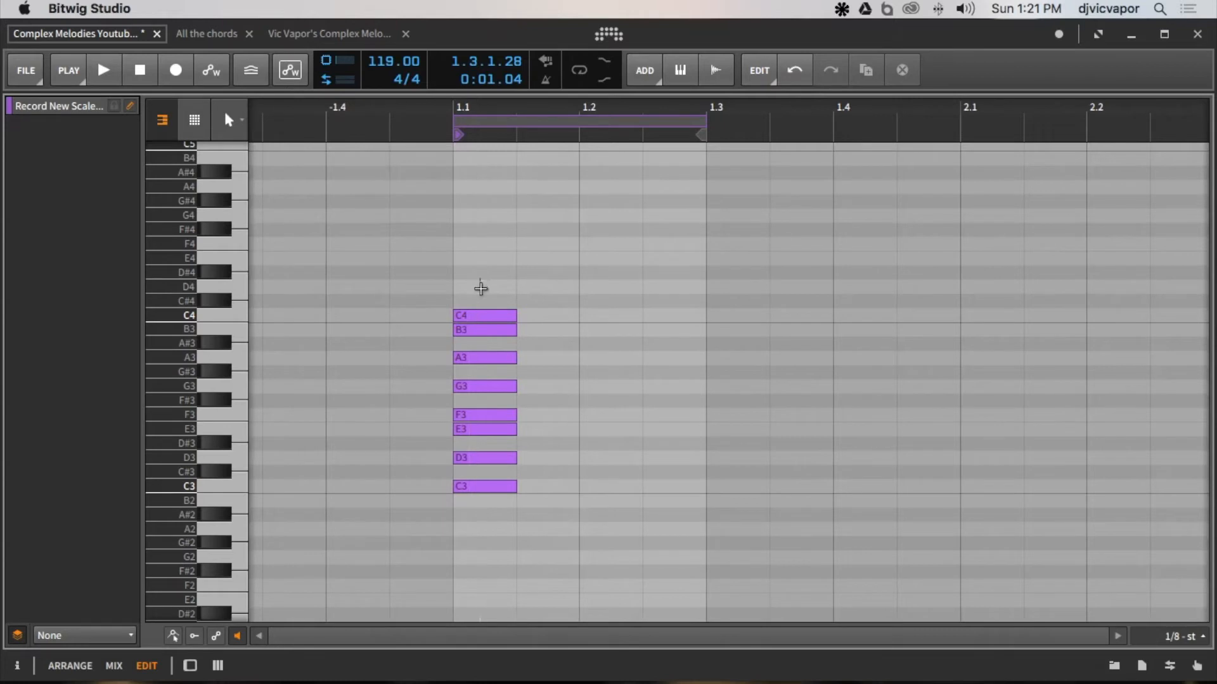
left_click_drag(480, 278, 490, 511)
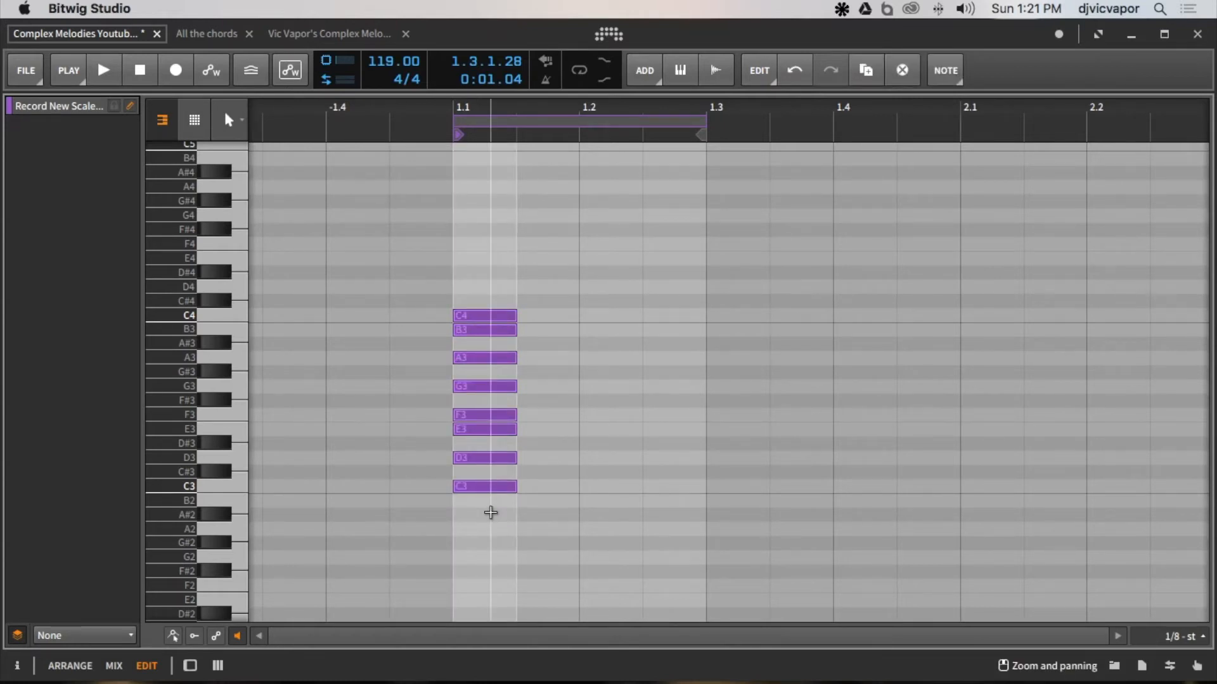
key("super+d")
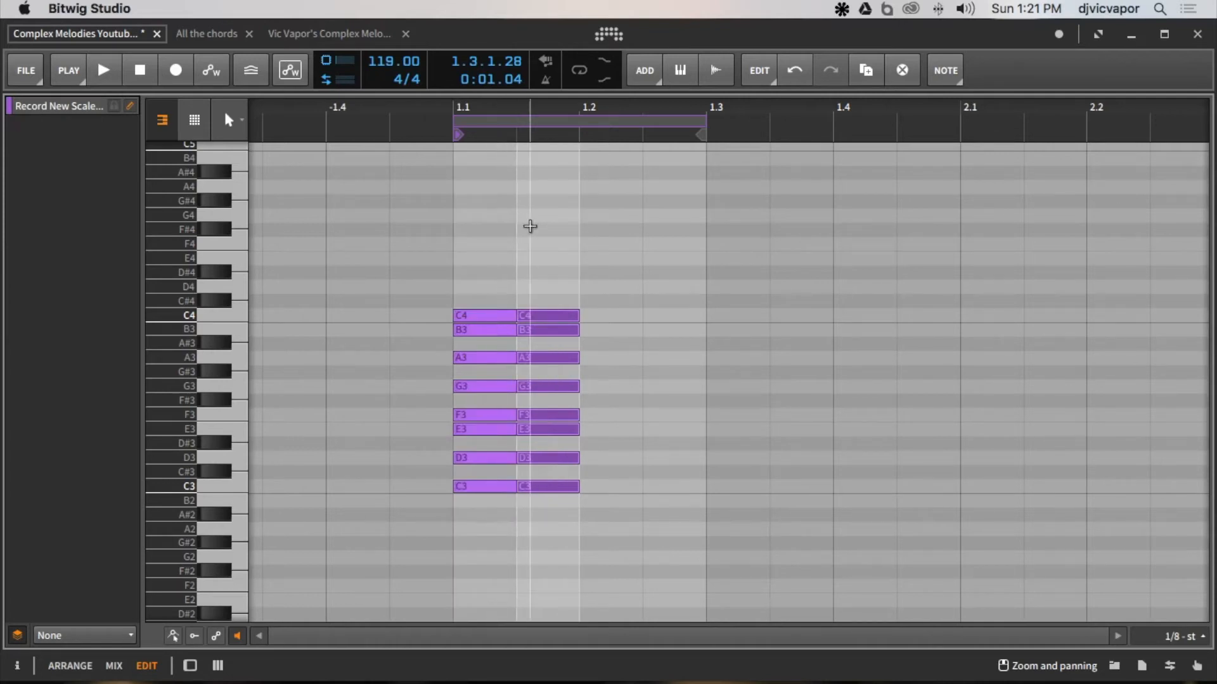
left_click_drag(536, 292, 544, 499)
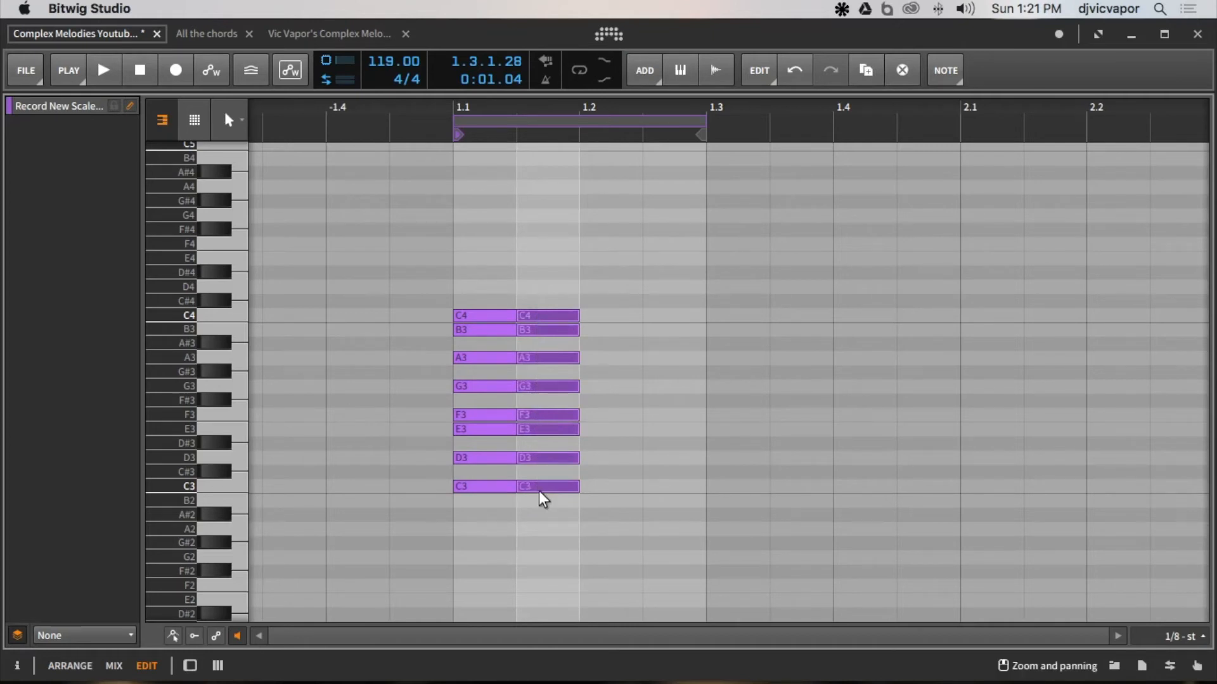
key("Down")
key("Down")
key("Down")
key("Down")
key("Down")
key("Down")
key("Down")
key("Down")
key("Down")
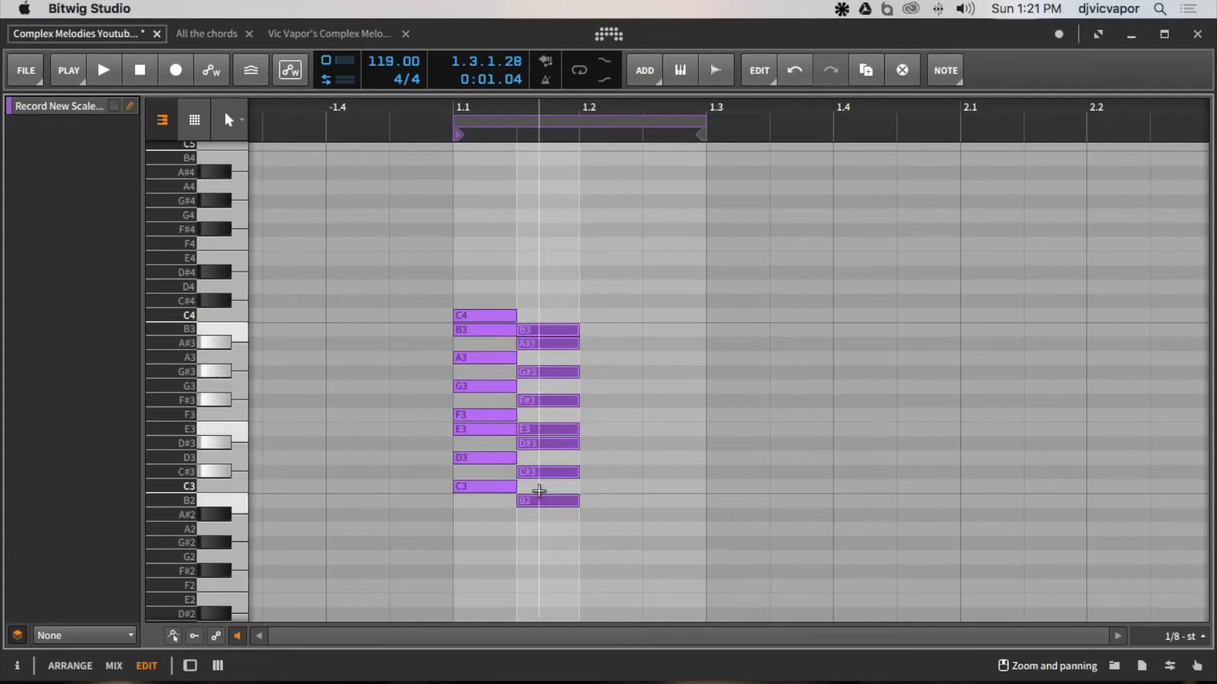
key("Down")
key("Down")
key("Down")
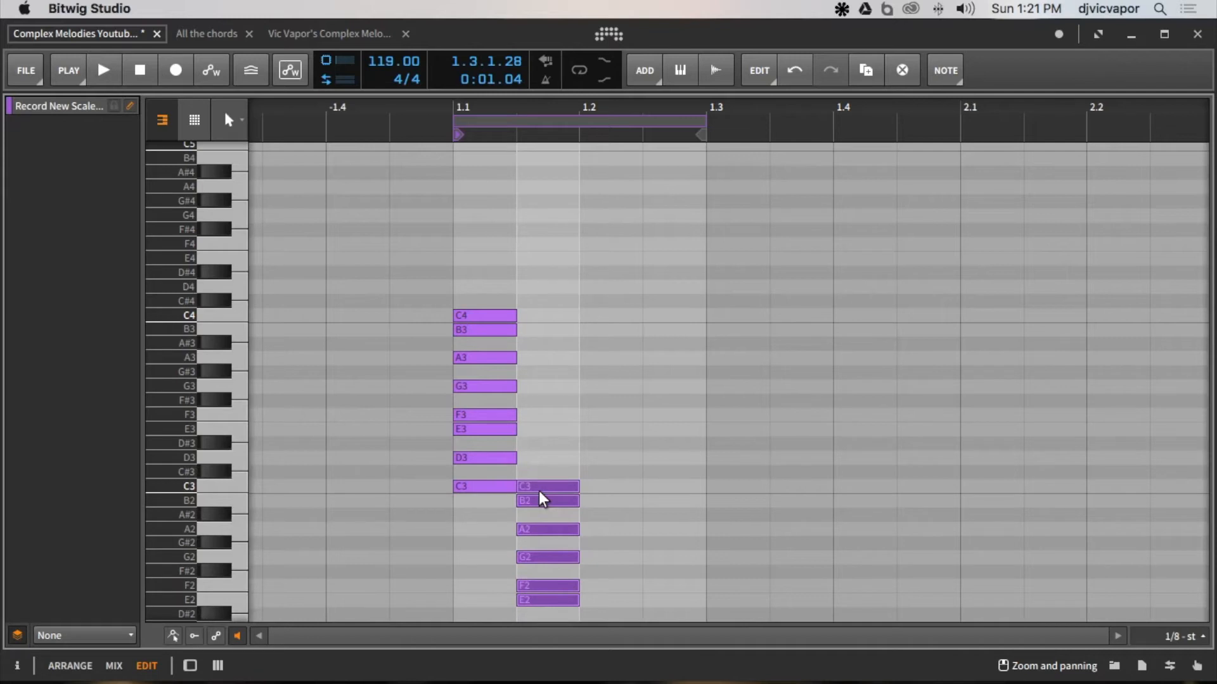
key("Left")
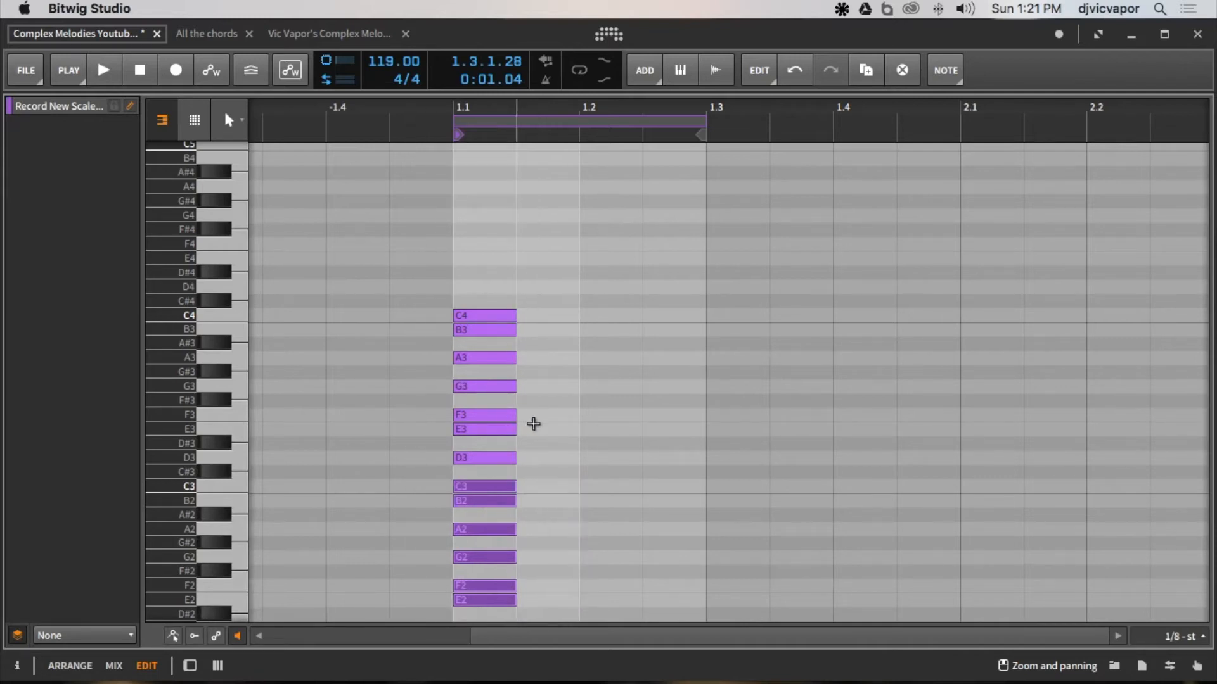
left_click(539, 428)
Duplicate the C2 to C4 note stack, transpose the copy down two octaves, and align it under the original at position 1.1.
scroll(541, 432, "down", 5)
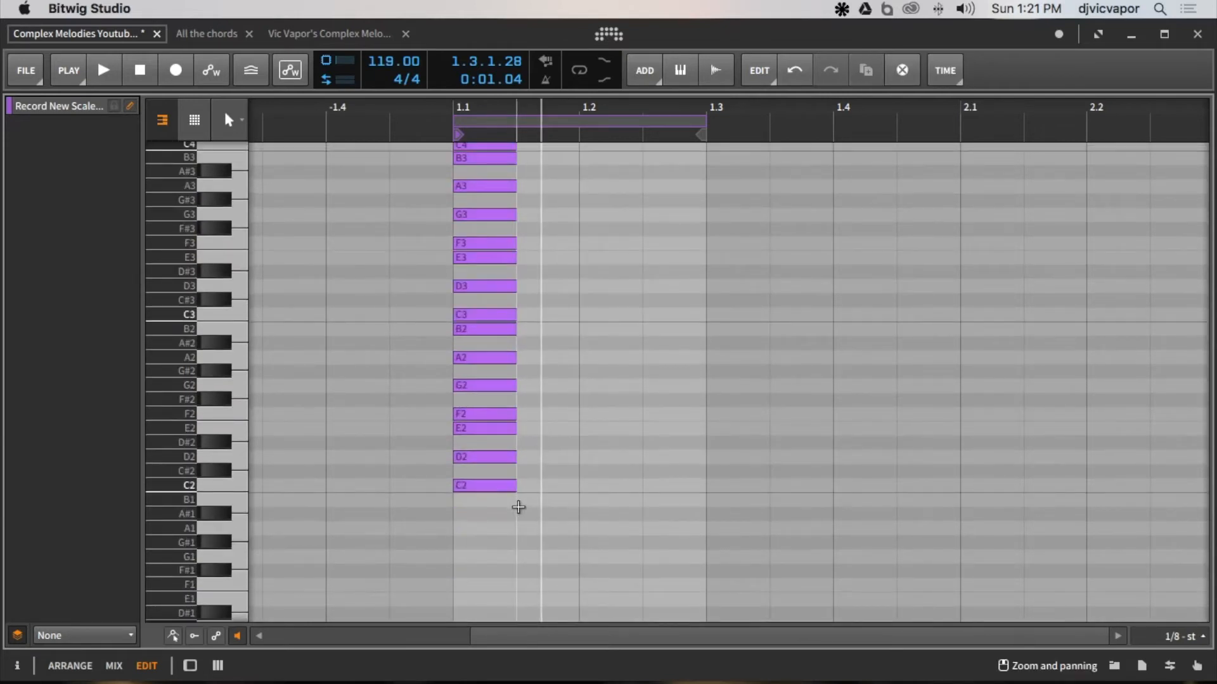
left_click_drag(505, 507, 494, 141)
scroll(543, 279, "up", 2)
left_click_drag(167, 371, 140, 385)
left_click_drag(489, 528, 486, 264)
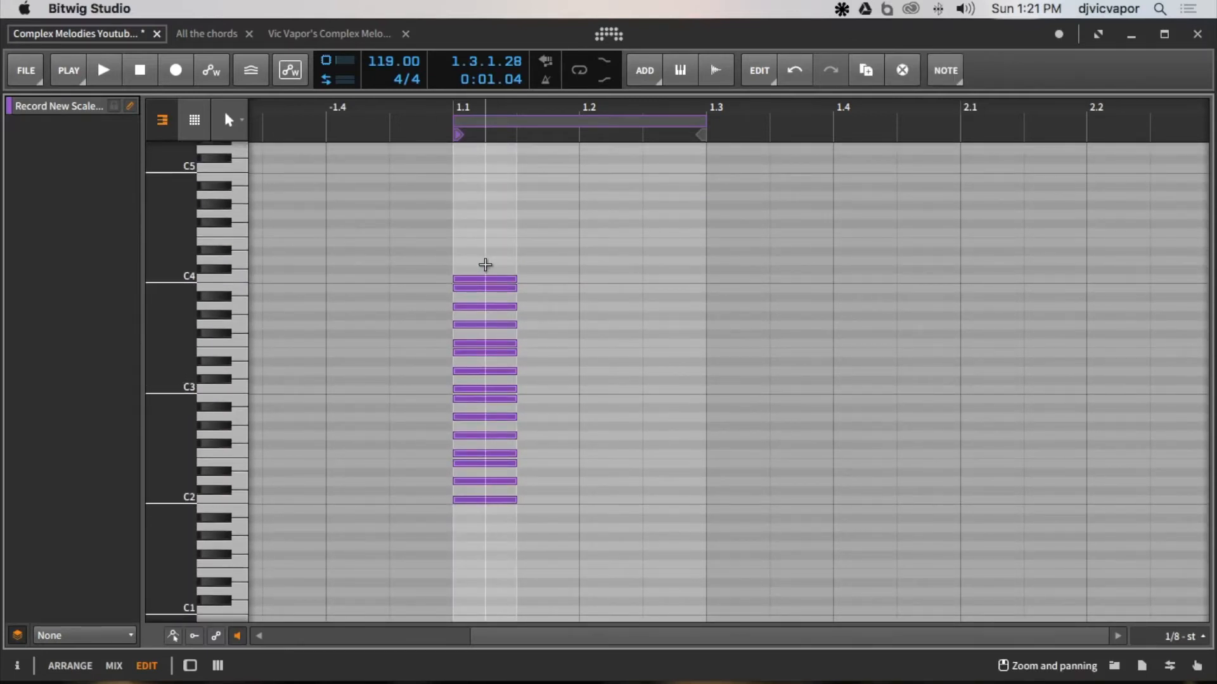
key("super+d")
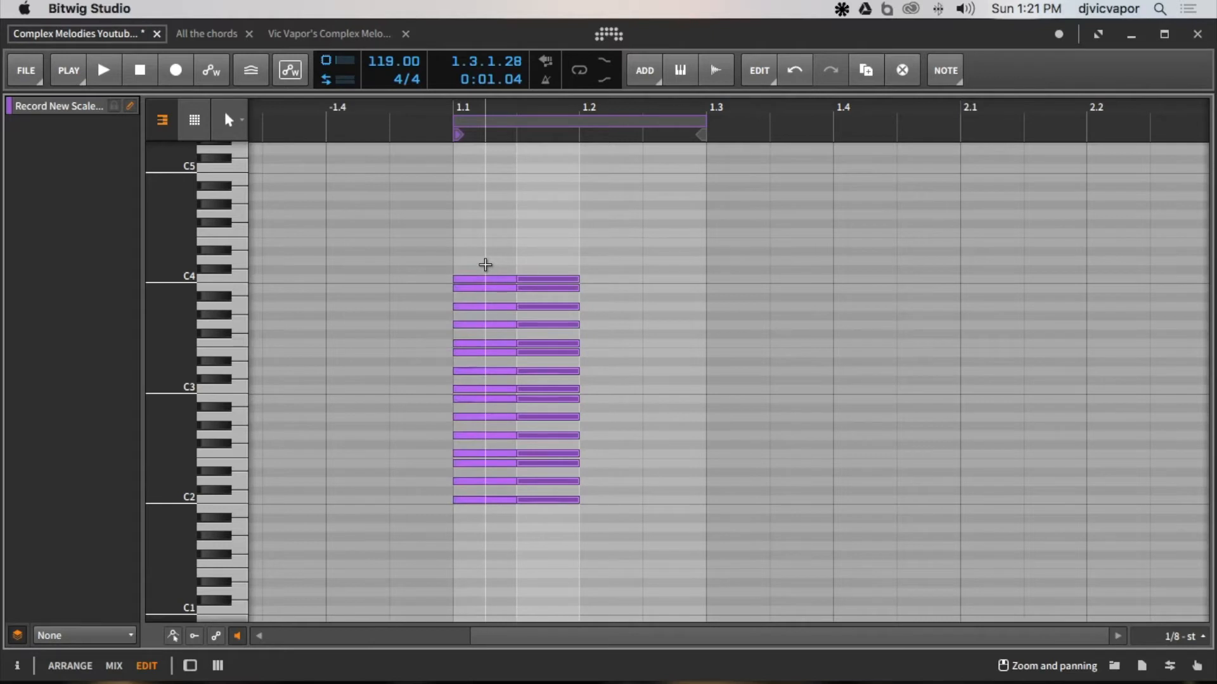
key("Down")
key("Down")
key("Down")
key("Down")
key("Down")
key("Down")
key("Down")
key("Down")
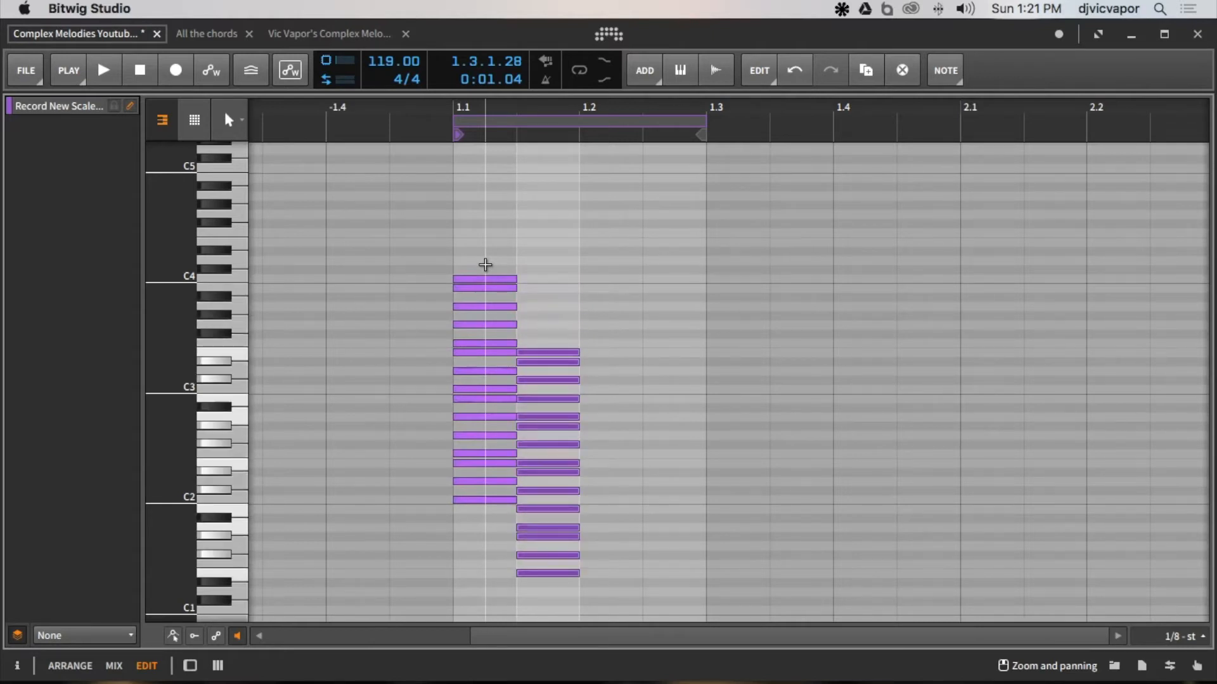
key("Down")
key("Down")
key("Down")
key("Down")
key("Down")
key("Down")
key("Down")
key("Down")
key("Down")
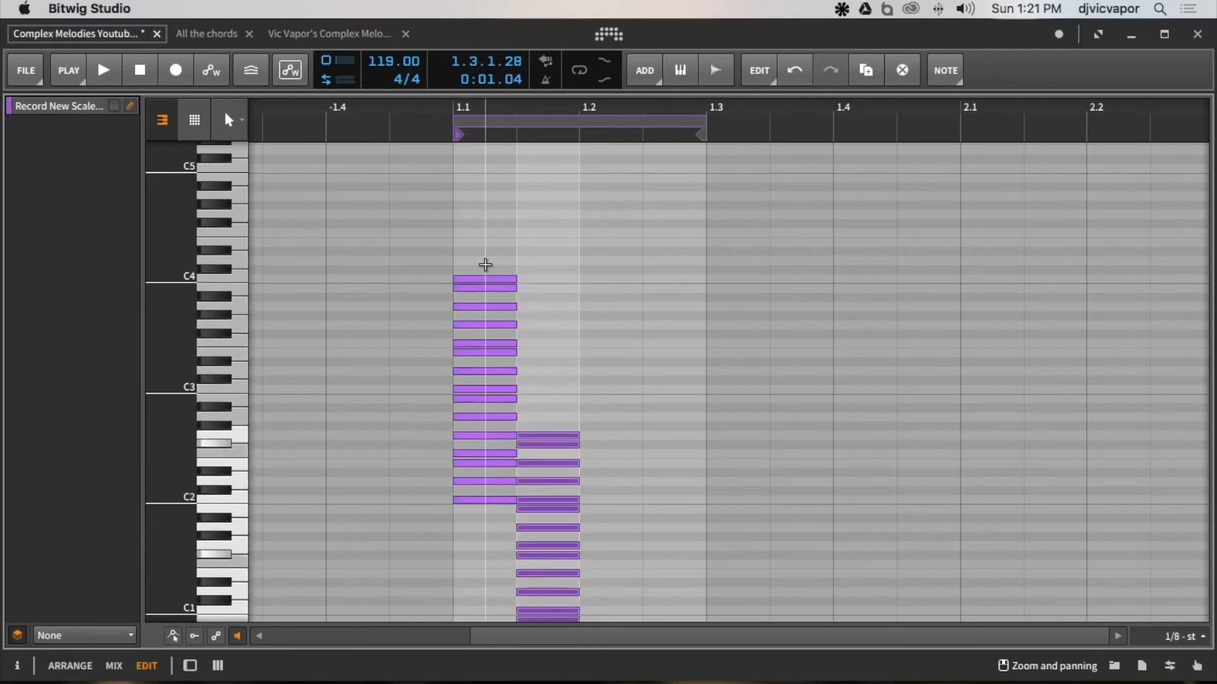
key("Down")
key("Down")
key("Down")
key("Down")
key("Down")
key("Down")
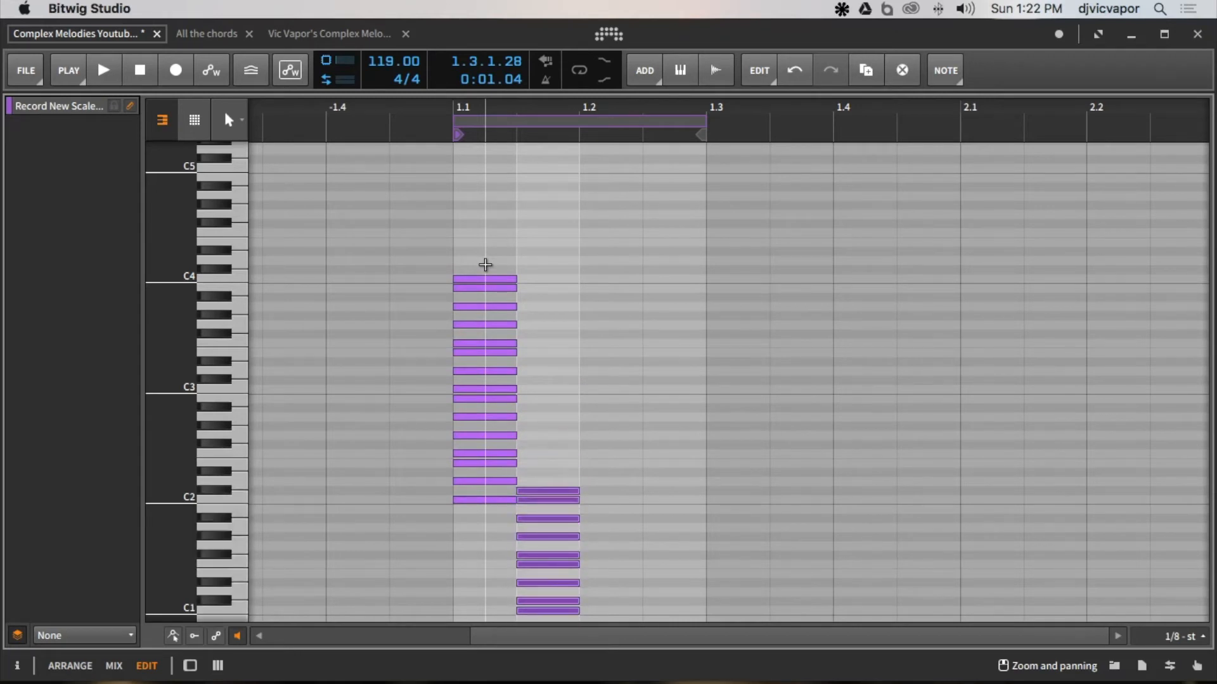
key("Down")
key("Left")
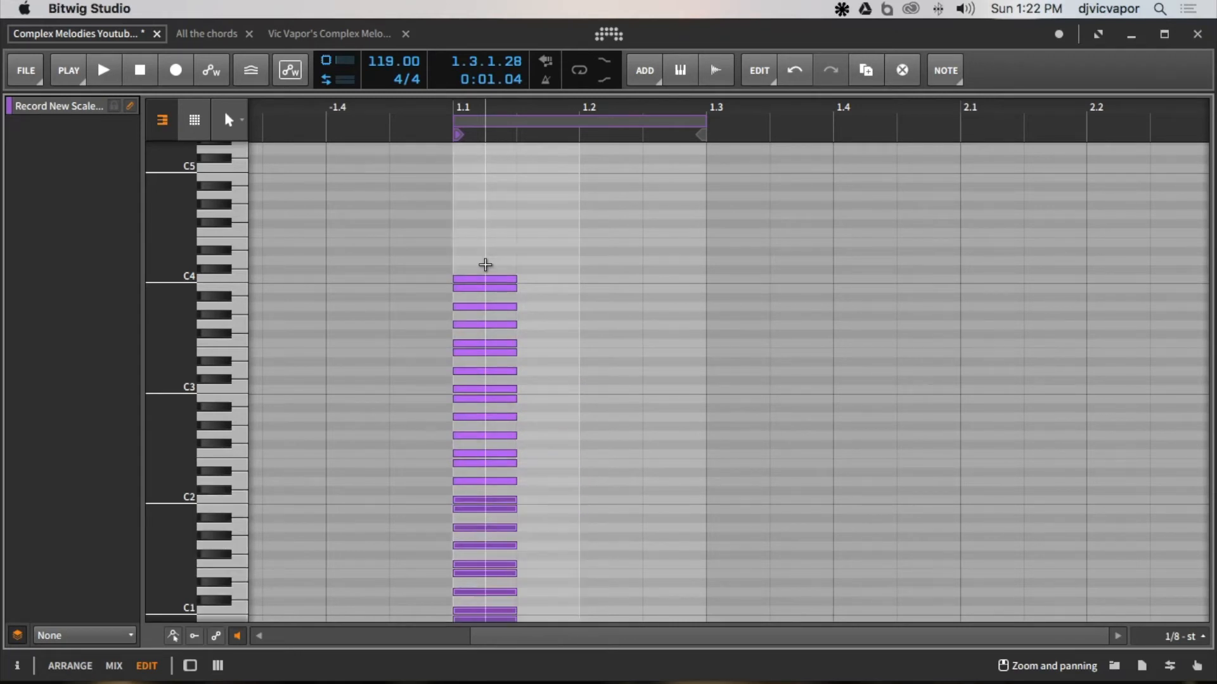
left_click(543, 418)
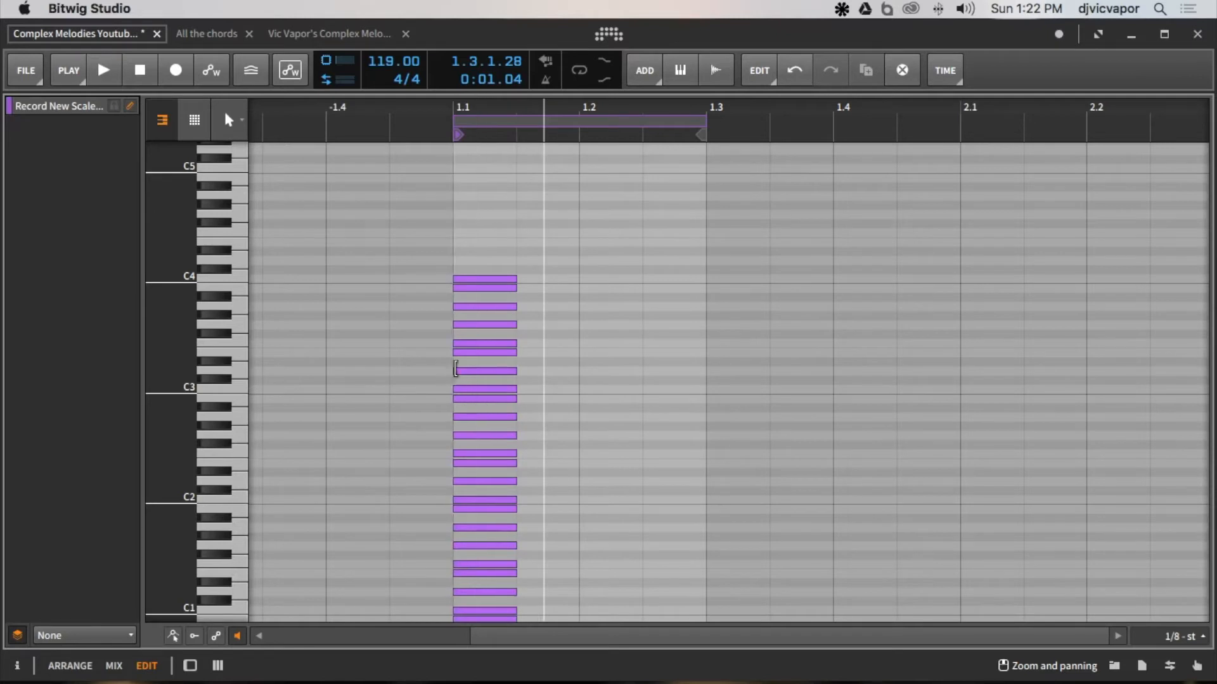
Duplicate the whole C0 to C4 stack, transpose the copy up four octaves to reach C8, and shift it back to position 1.1.
left_click_drag(183, 422, 167, 350)
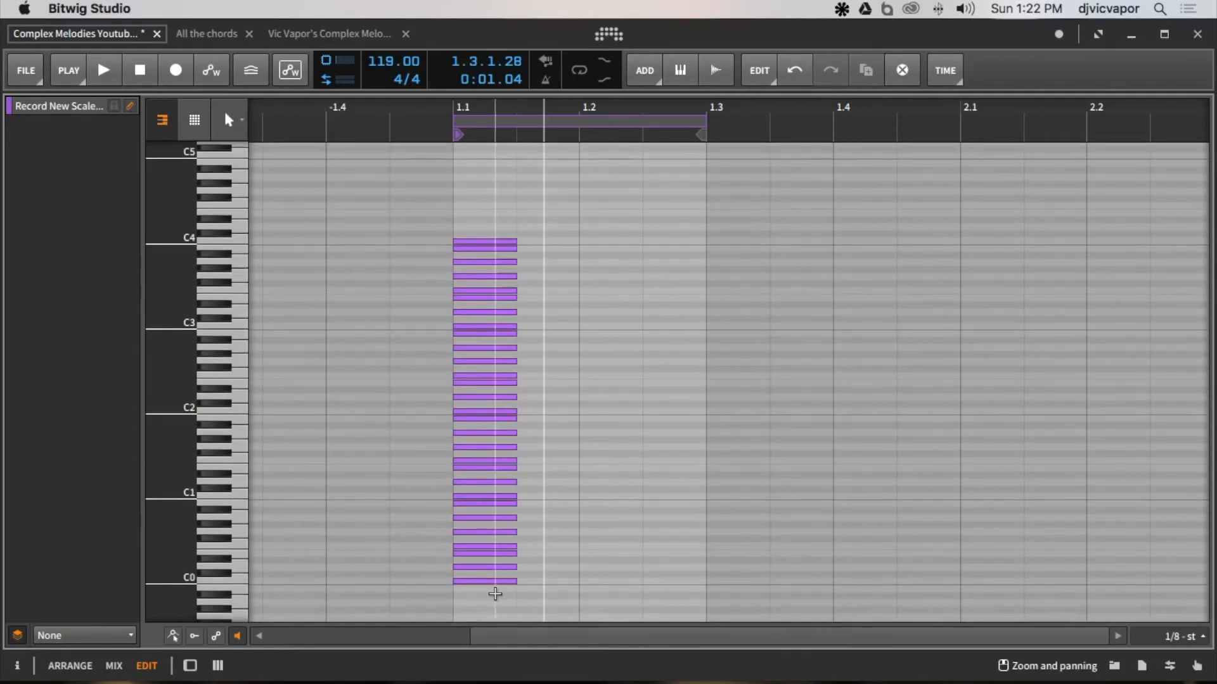
left_click_drag(495, 594, 497, 236)
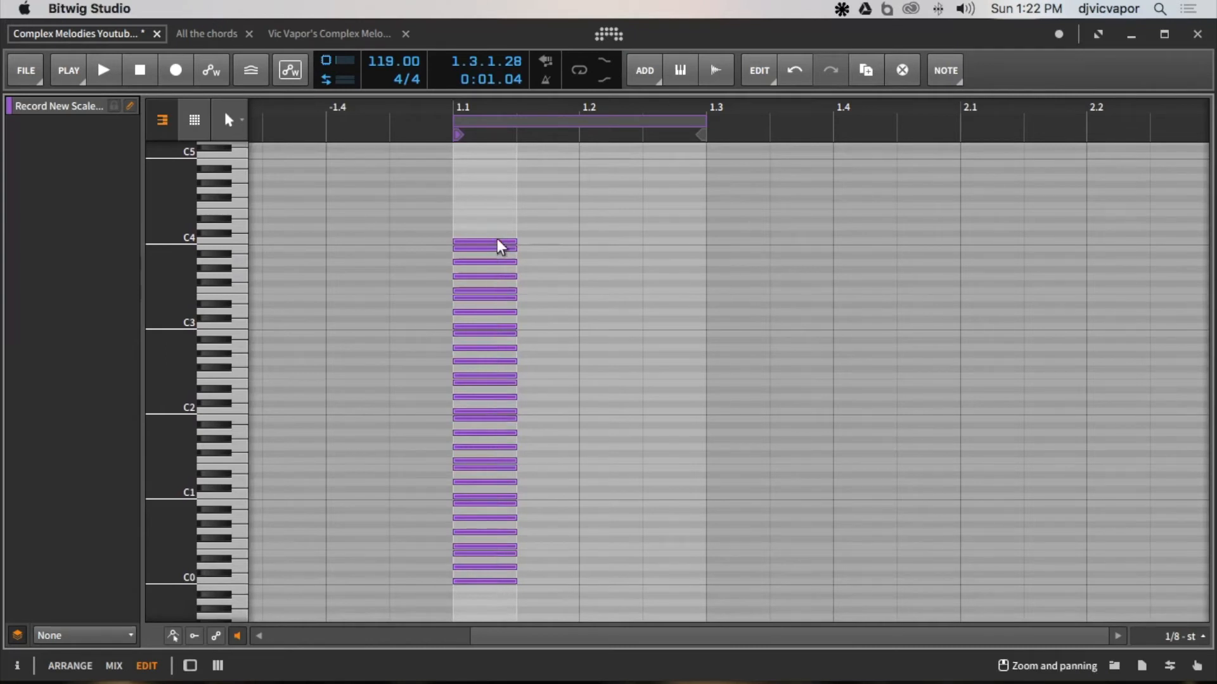
key("super+d")
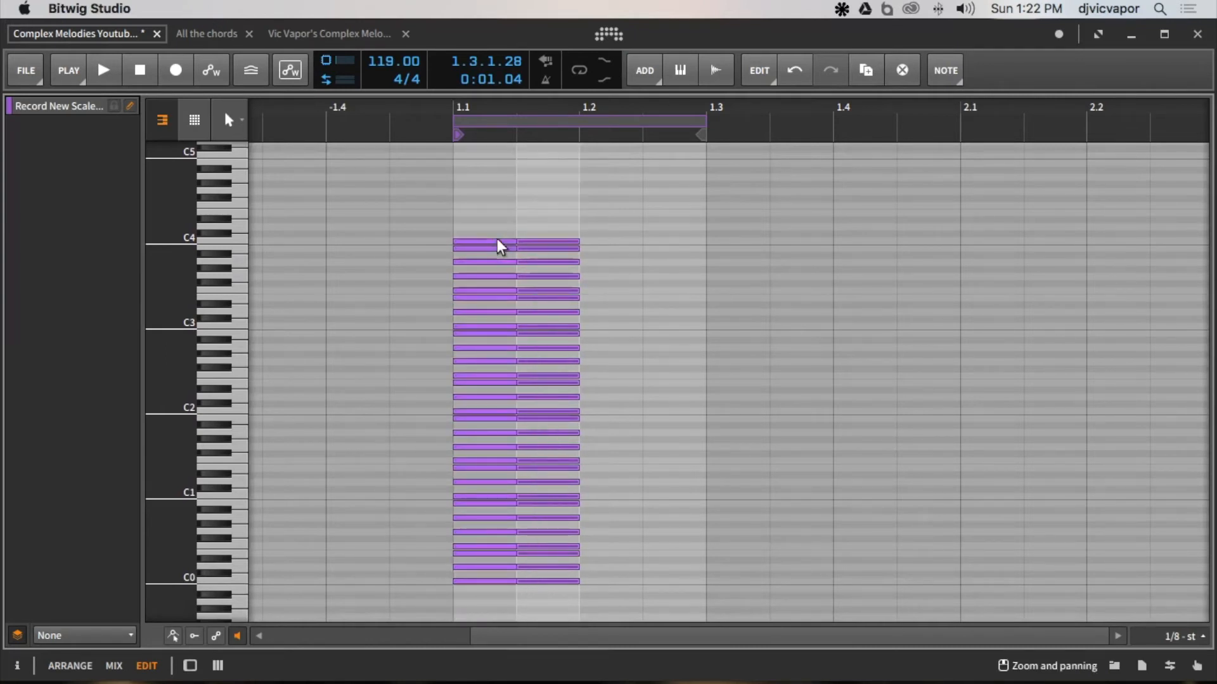
scroll(498, 241, "up", 5)
key("Up")
key("Up")
key("Up")
key("Up")
key("Up")
key("Up")
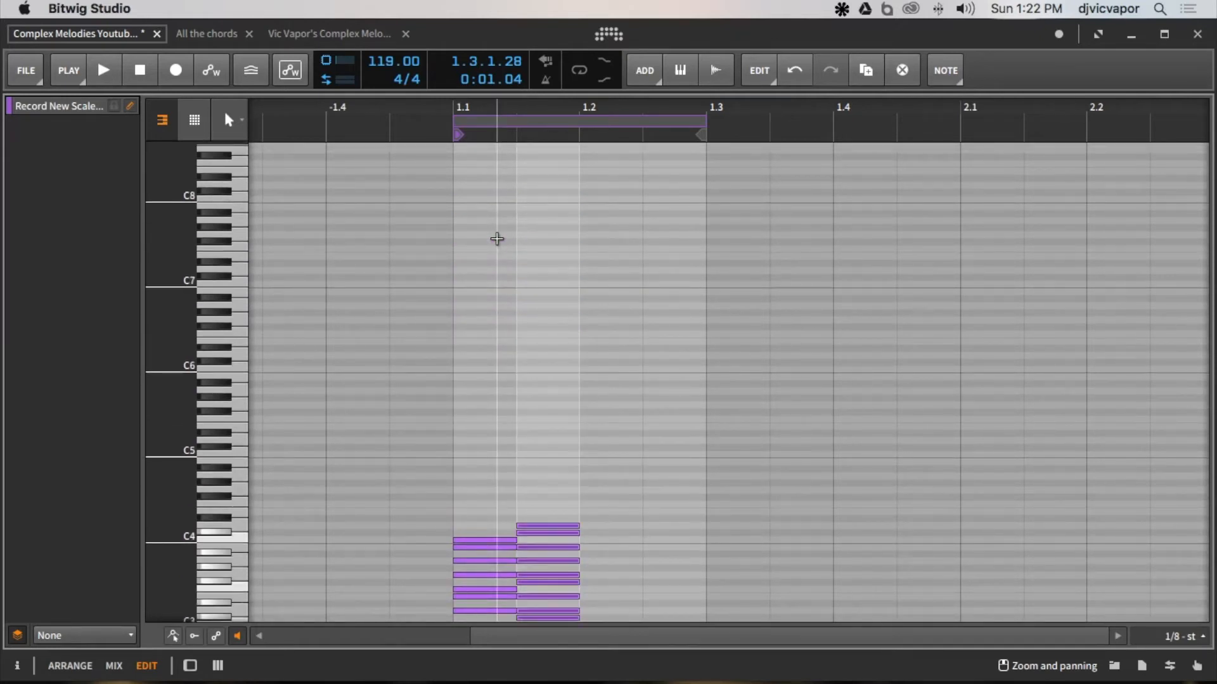
key("Up")
key("Up")
key("Up")
key("Up")
key("Up")
key("Up")
key("Up")
key("Up")
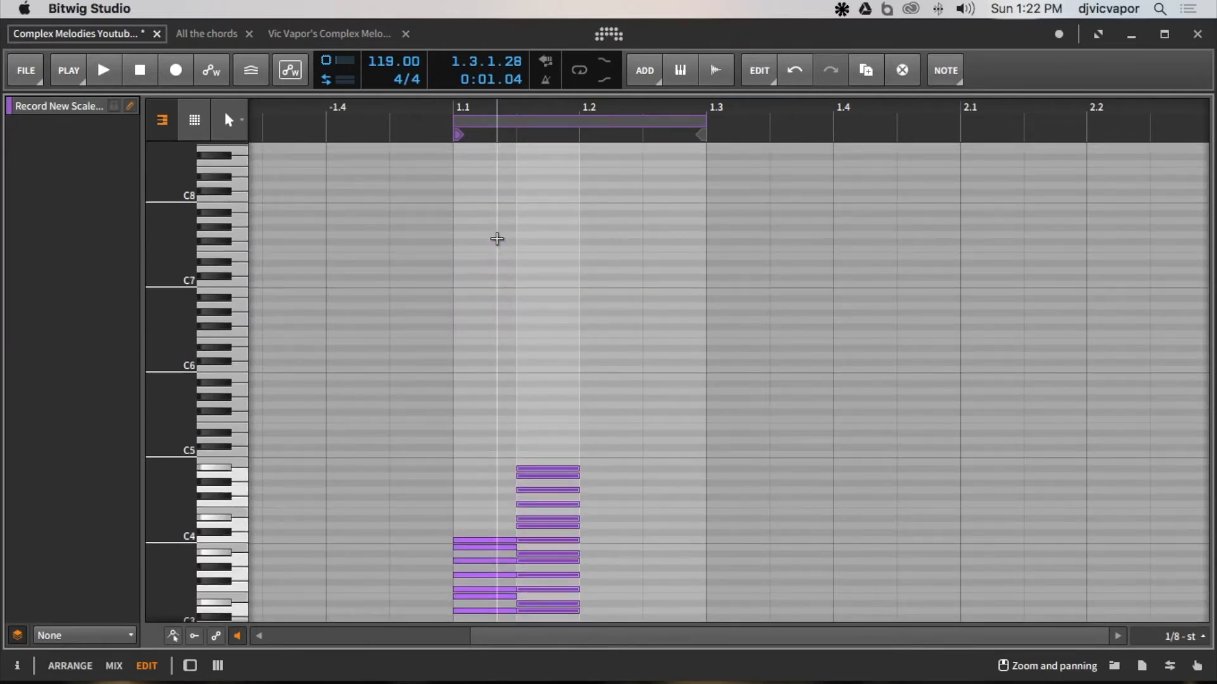
key("Up")
key("Up")
key("Up")
key("Up")
key("Up")
key("Up")
key("Up")
key("Up")
key("Up")
key("Up")
key("Up")
key("Up")
key("Up")
key("Up")
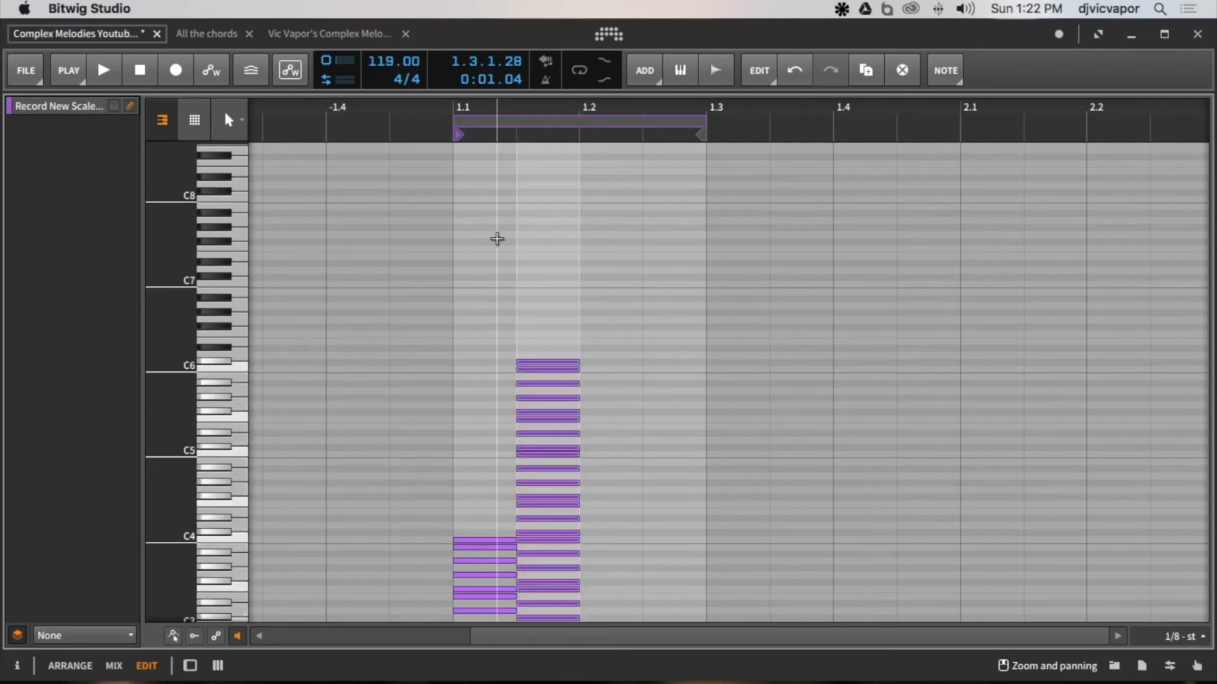
key("Up")
key("Up")
key("Up")
key("Up")
key("Up")
key("Up")
key("Up")
key("Up")
key("Up")
key("Up")
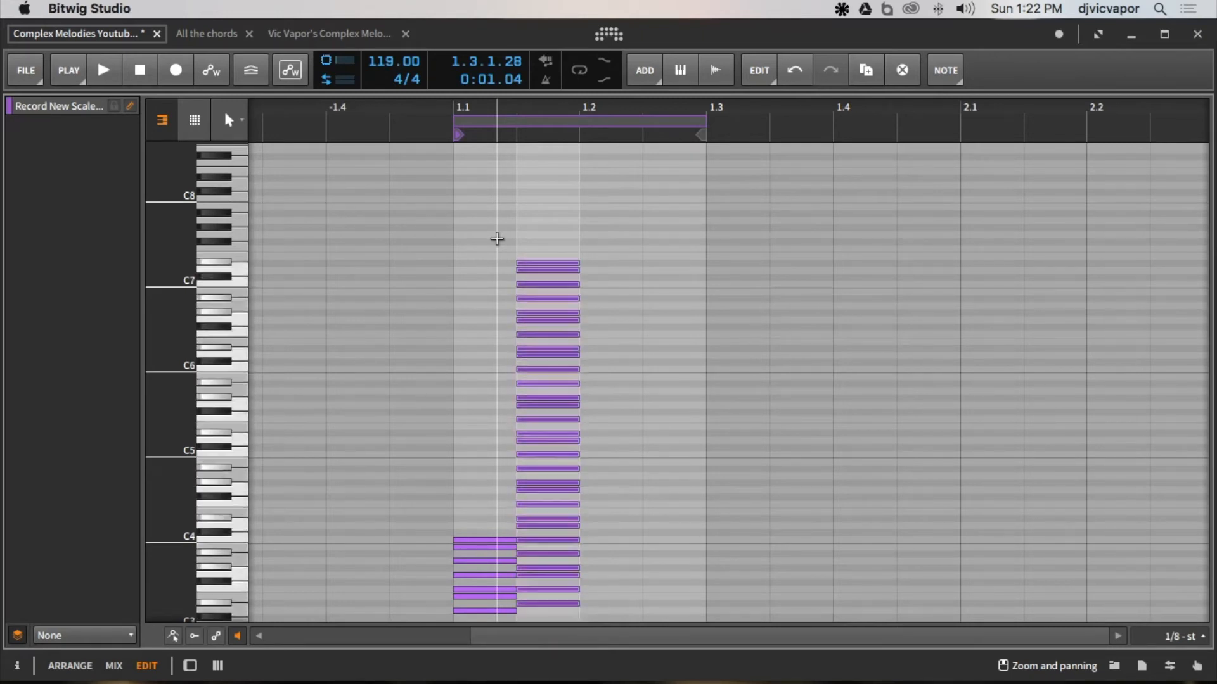
key("Up")
key("Up")
key("Up")
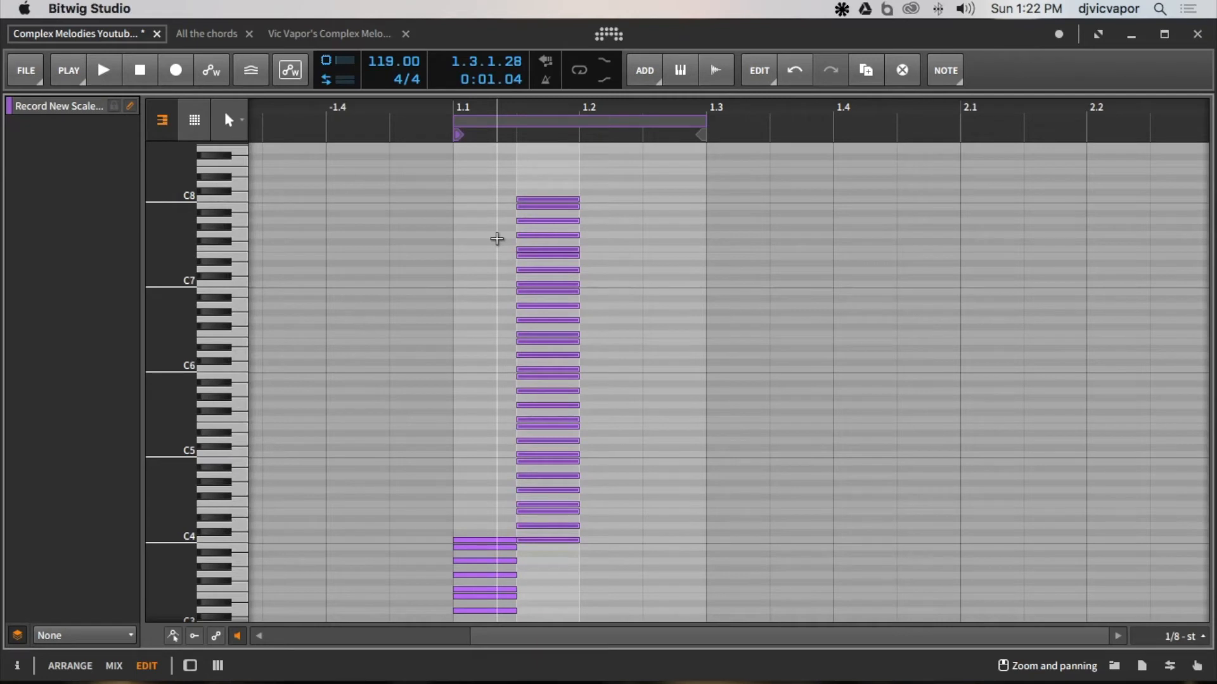
key("Left")
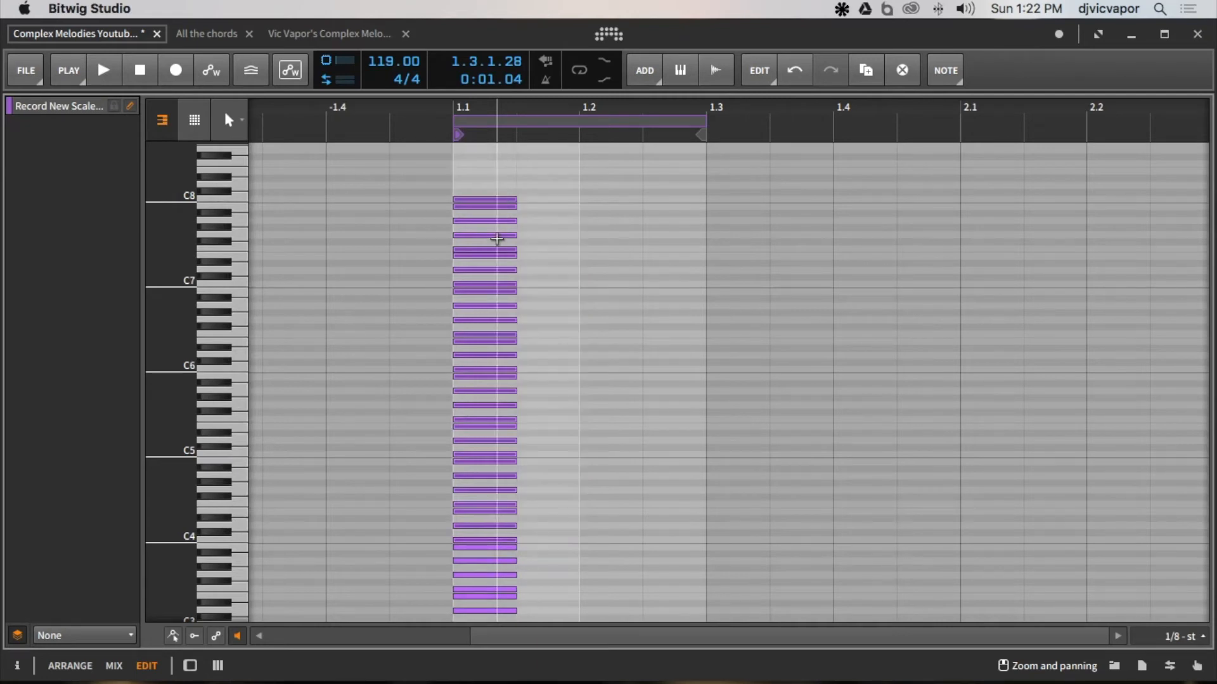
Switch the clip to the drum editor view and shift all its notes an eighth note earlier, ending right before position 1.1.
left_click(195, 127)
left_click(533, 291)
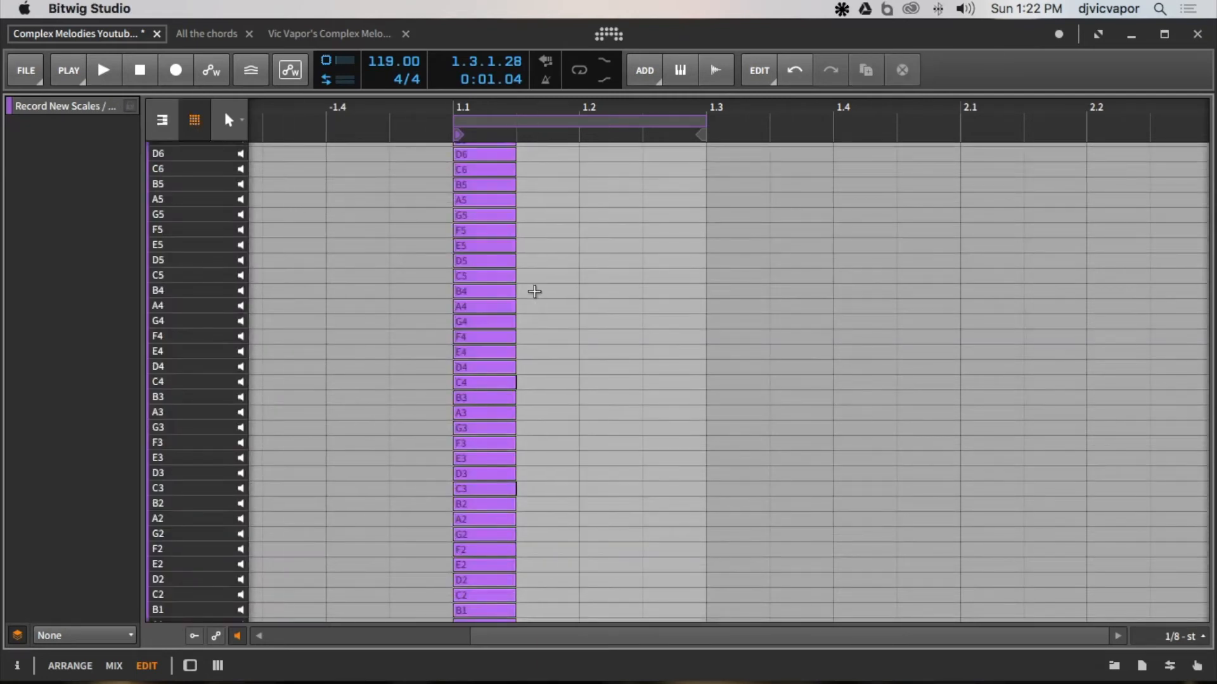
scroll(534, 292, "up", 5)
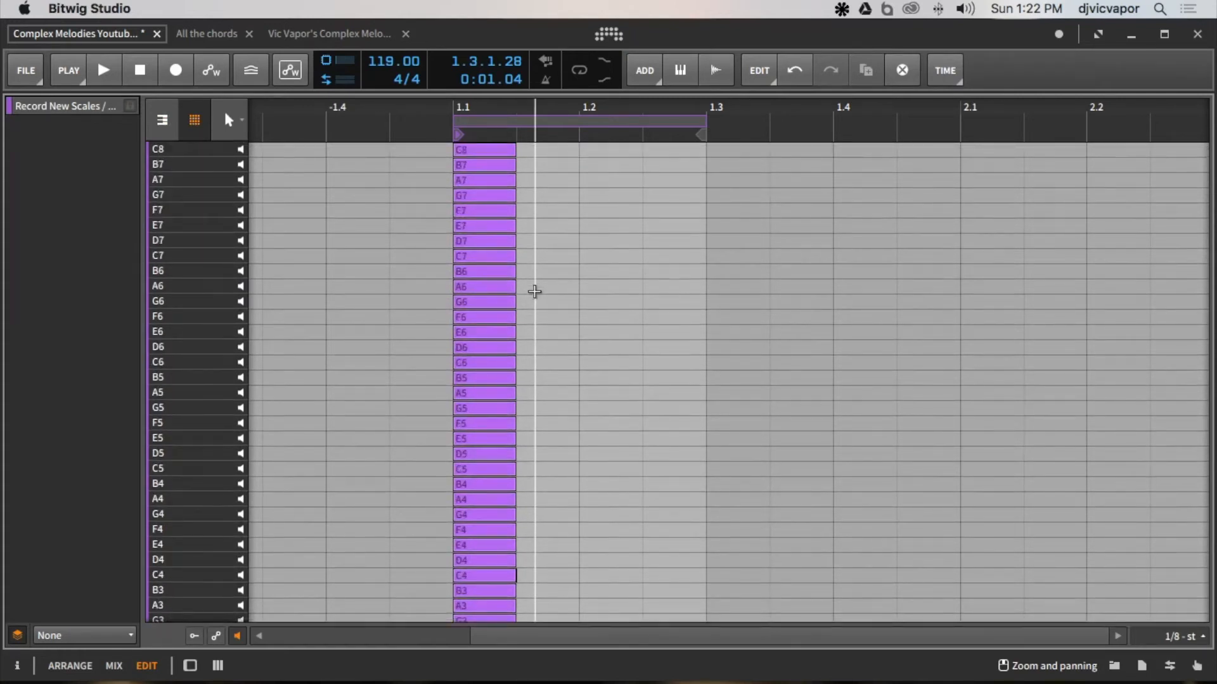
scroll(535, 292, "down", 2)
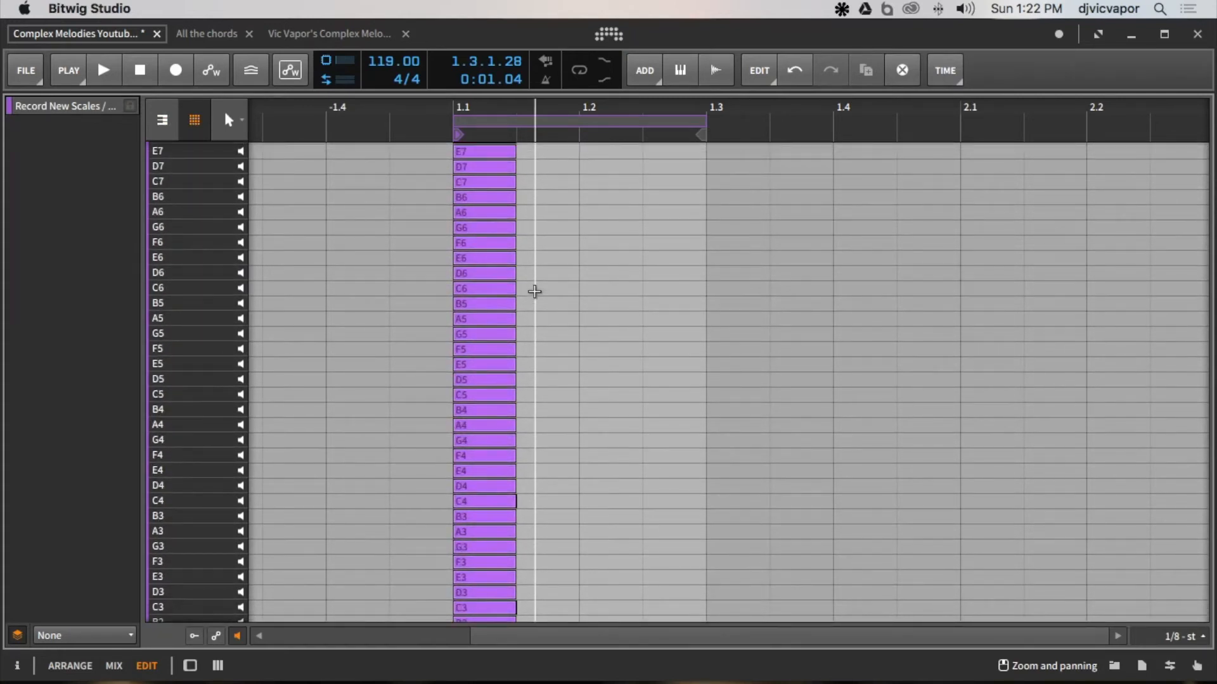
key("super+a")
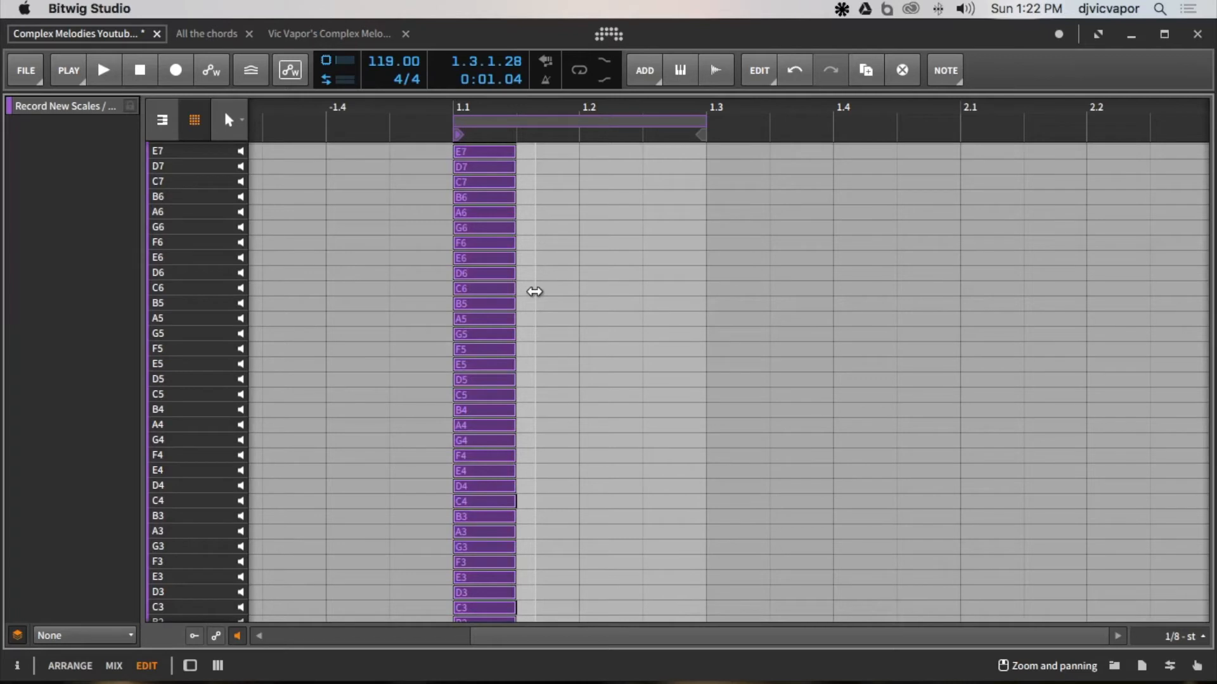
key("Left")
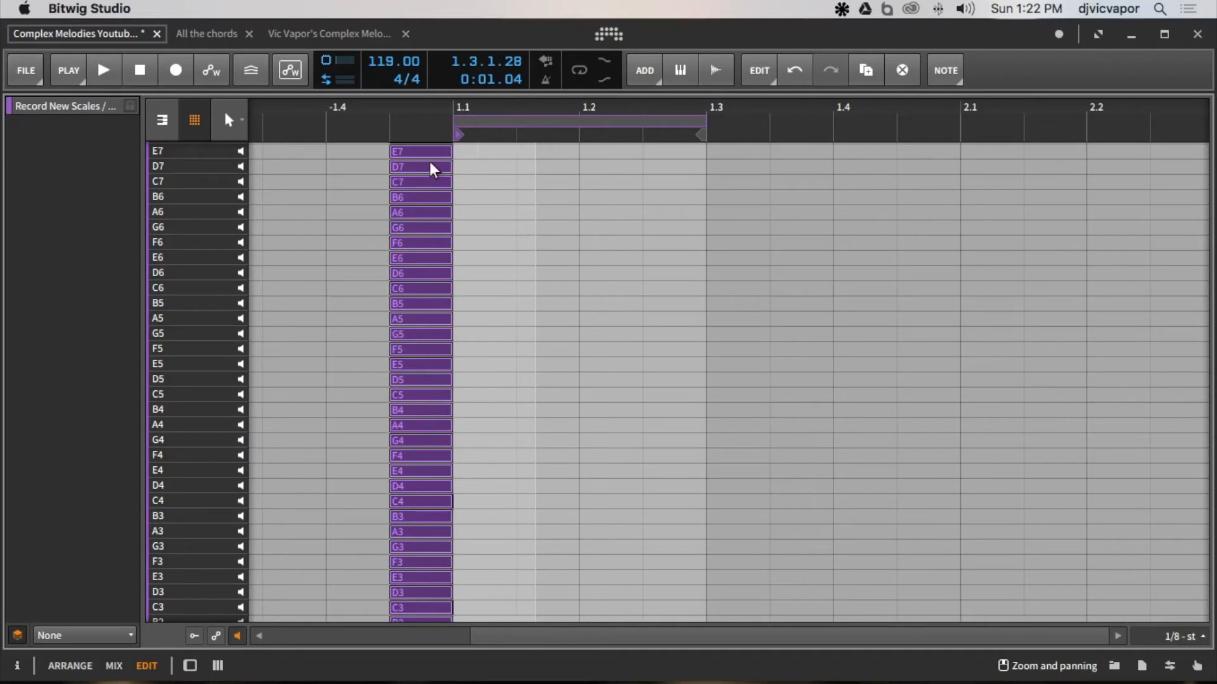
left_click(481, 245)
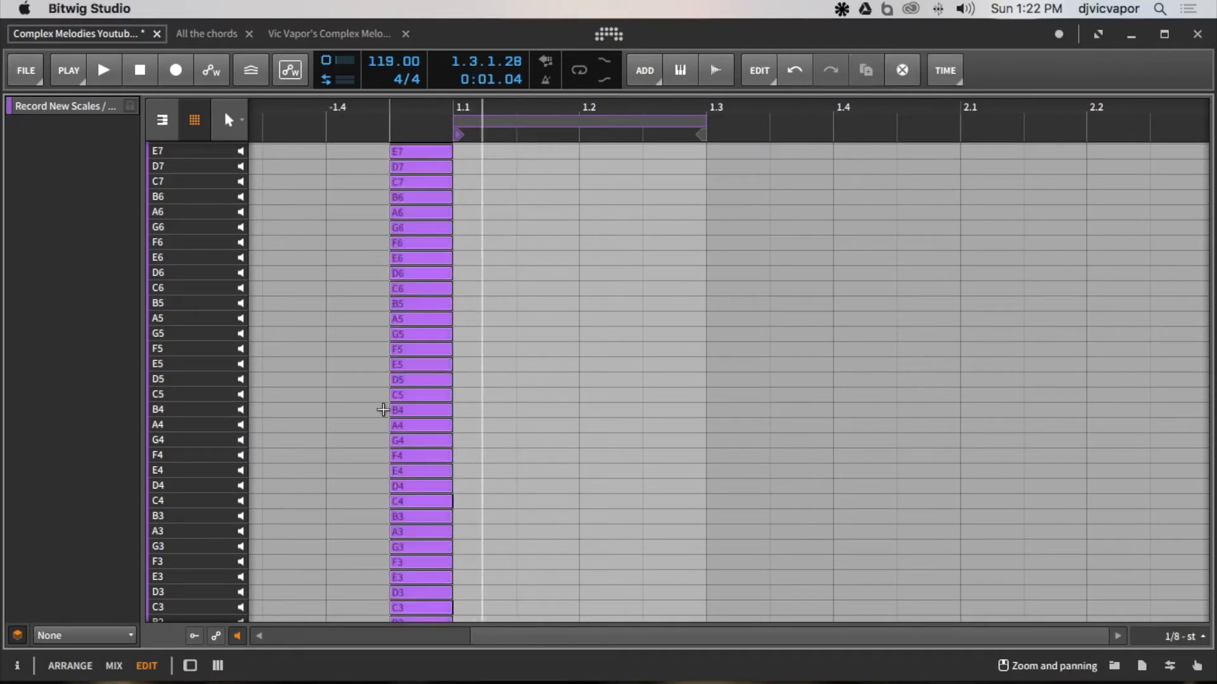
Return to the mix view with the large level meters hidden and the clip's note editor collapsed.
left_click(118, 665)
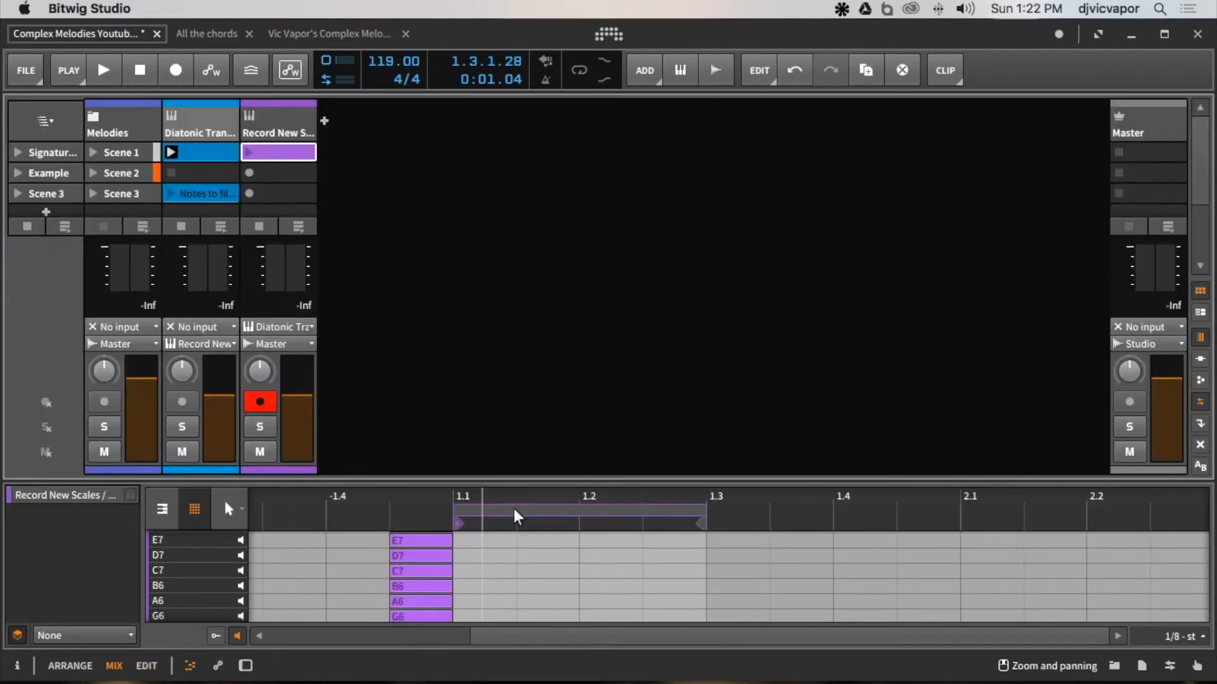
left_click_drag(517, 504, 510, 299)
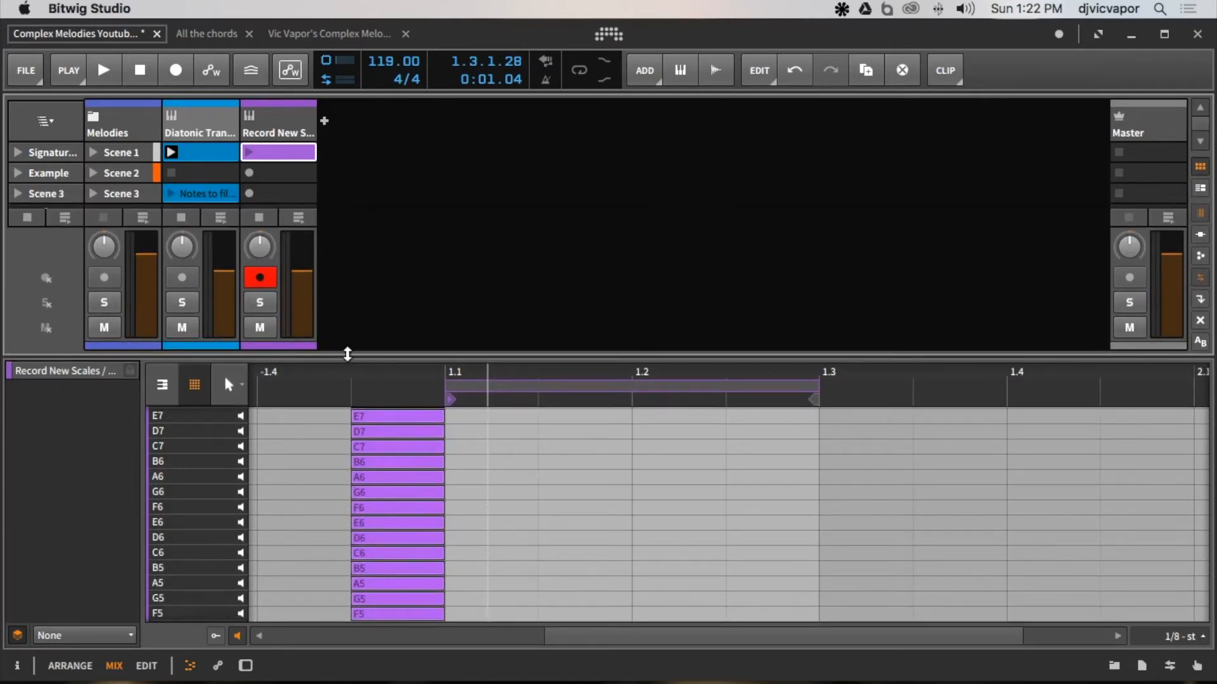
left_click_drag(348, 353, 347, 541)
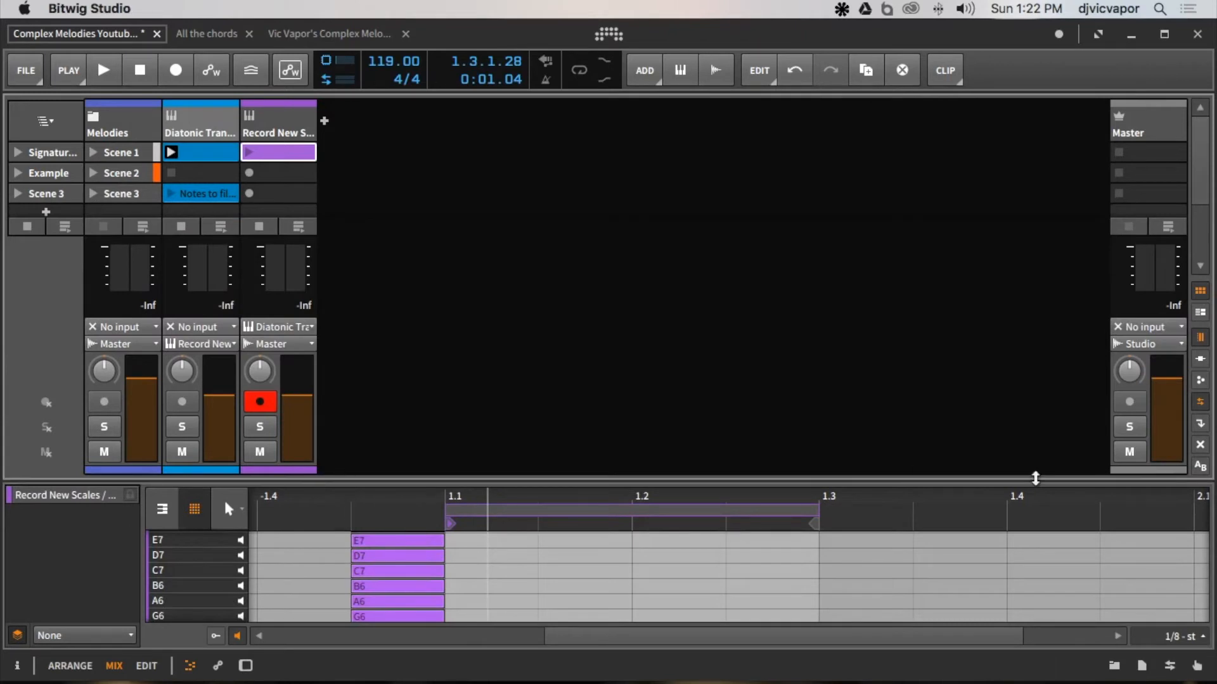
left_click(1200, 339)
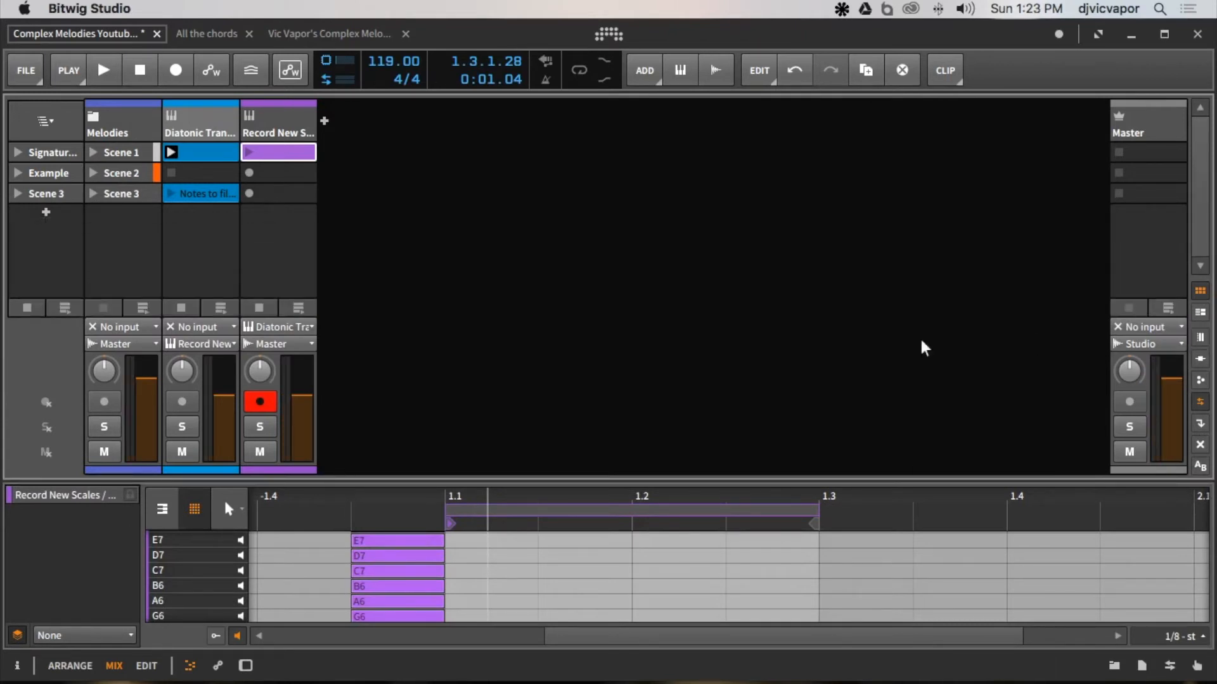
left_click_drag(569, 486, 548, 625)
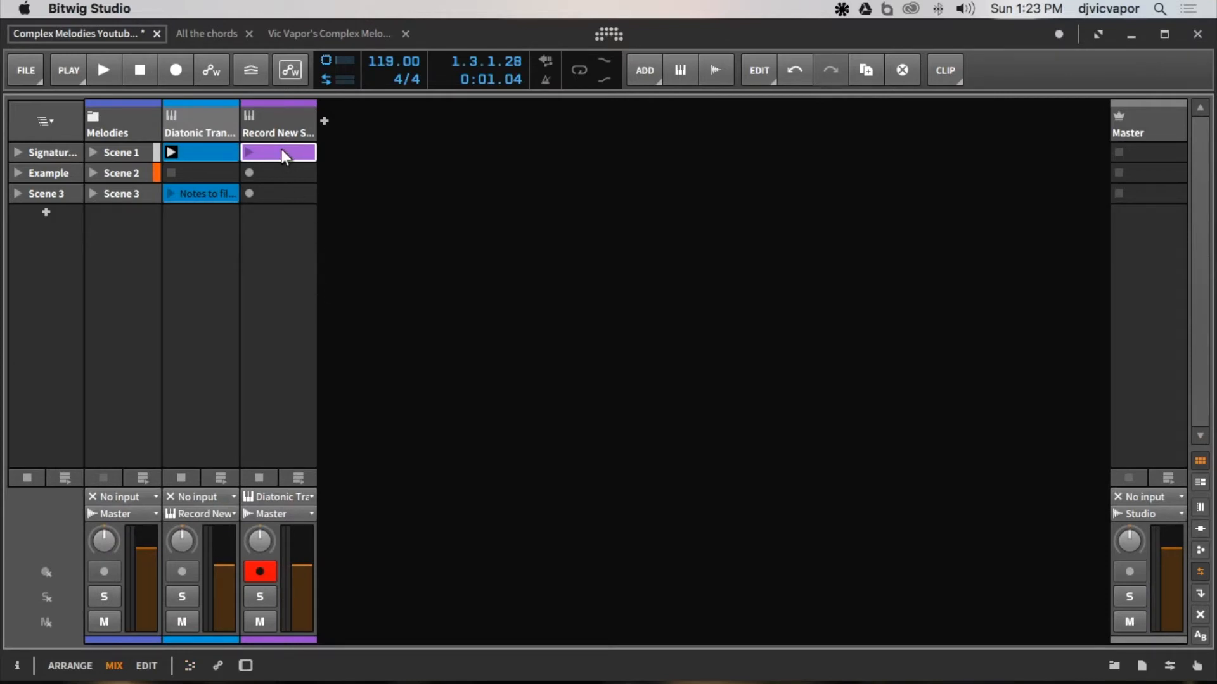
Rename the scale-note clip on the recording track as C Major.
key("super+r")
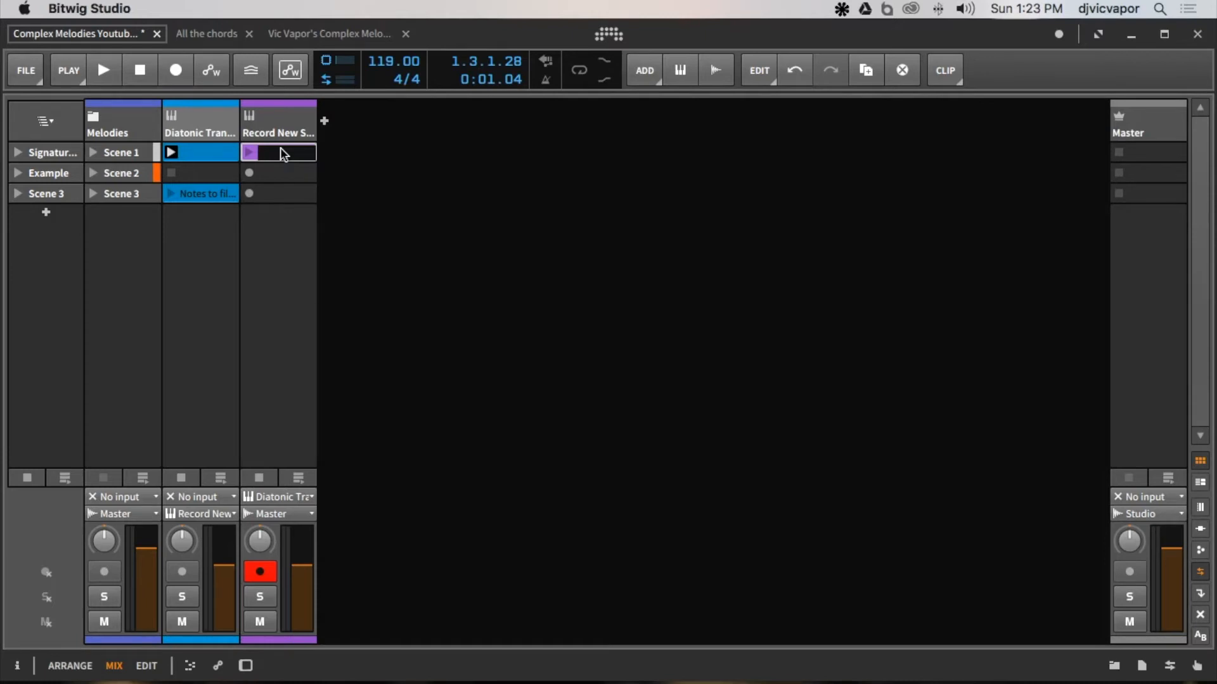
type("C Major")
key("Return")
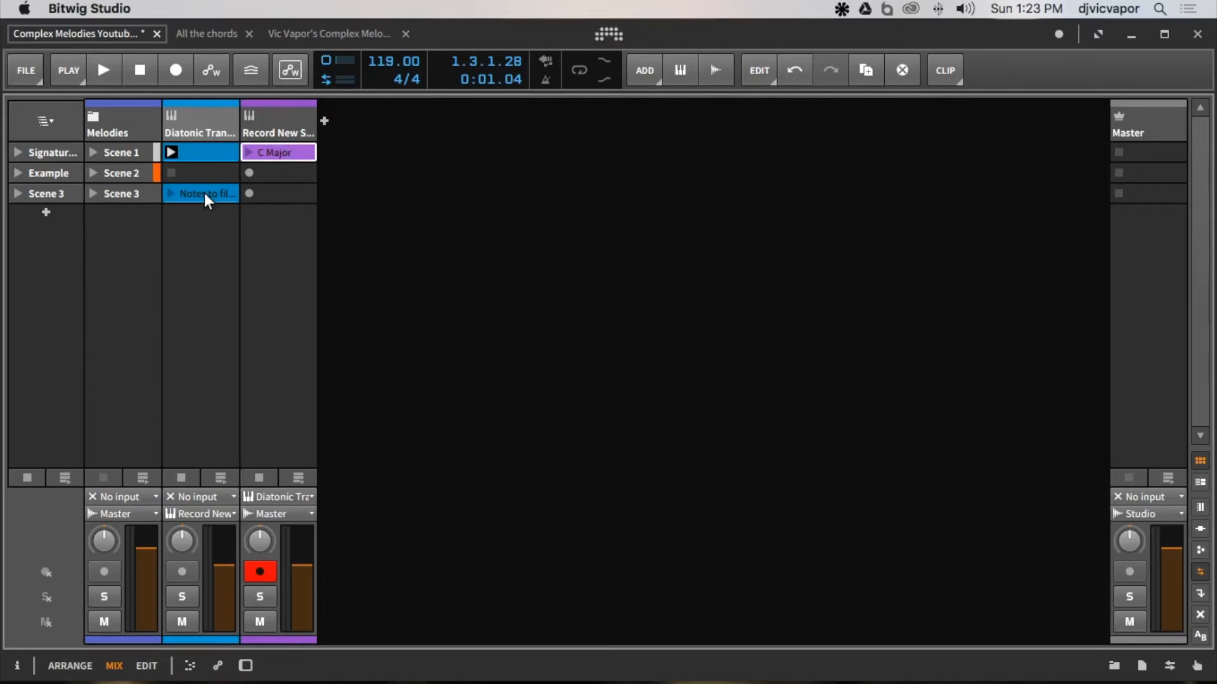
Move the C Major clip to the 4/4 track of the Melodies group in Scene 3, and rename that project scene C Major.
mouse_move(204, 193)
left_mouse_down()
mouse_move(249, 190)
mouse_move(260, 176)
mouse_move(202, 173)
mouse_move(210, 199)
left_mouse_up()
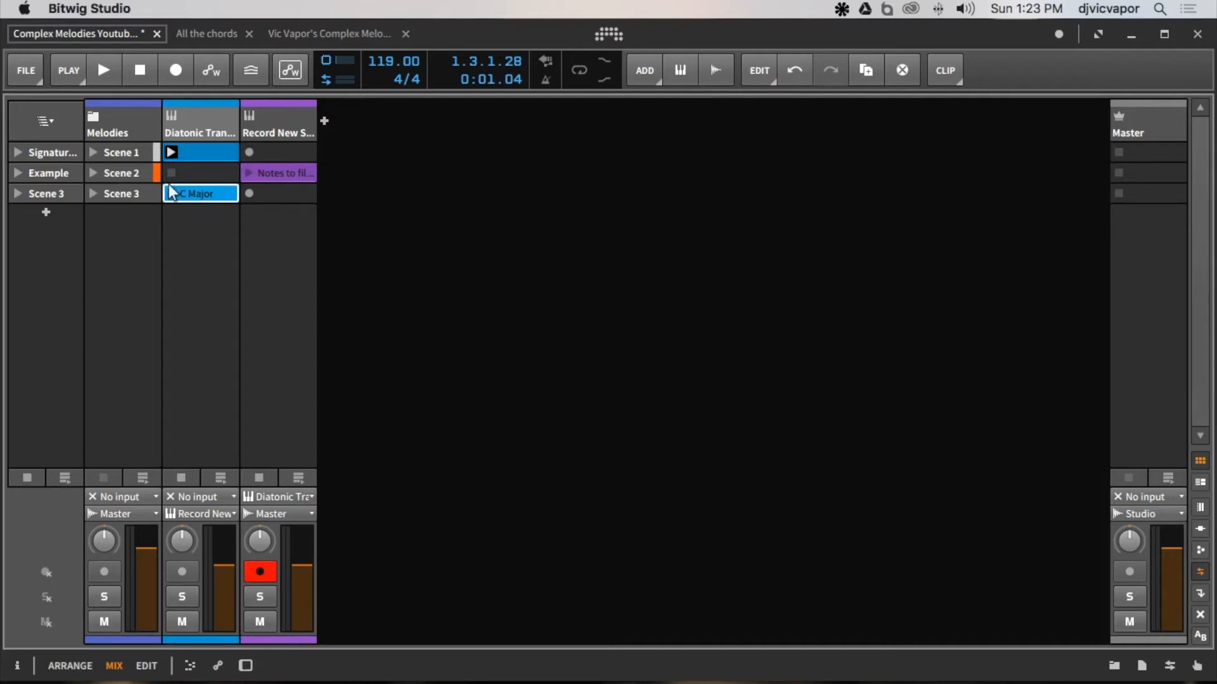
left_click(91, 117)
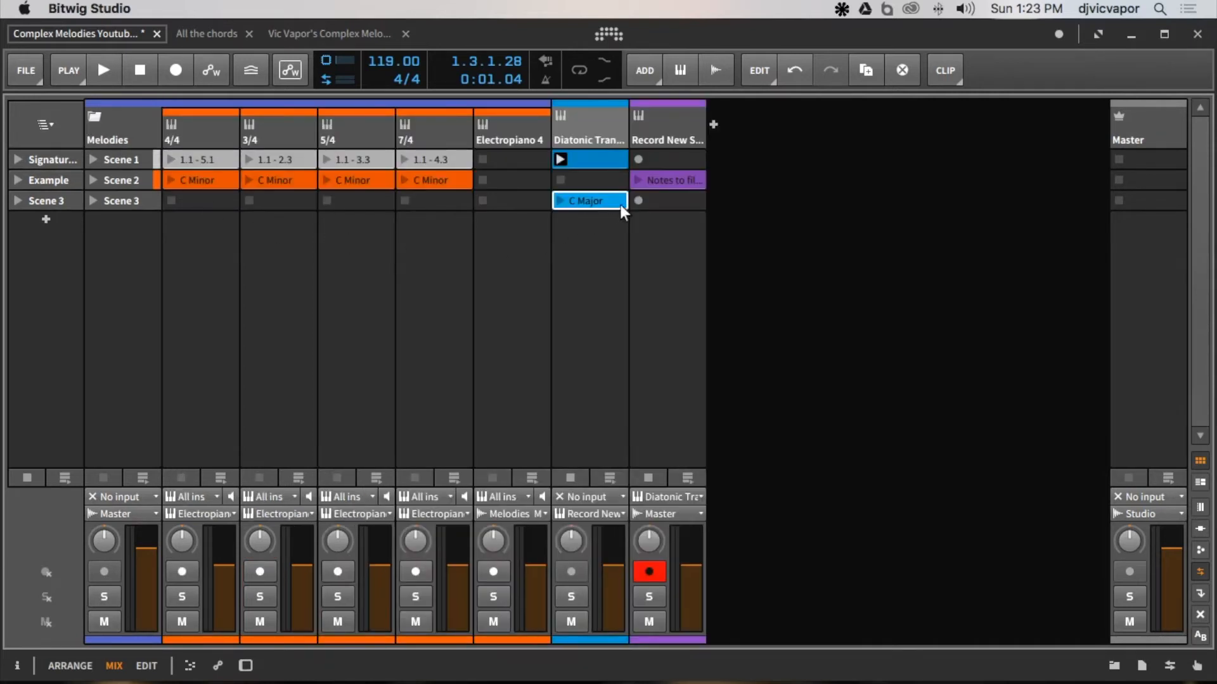
left_click_drag(599, 200, 213, 199)
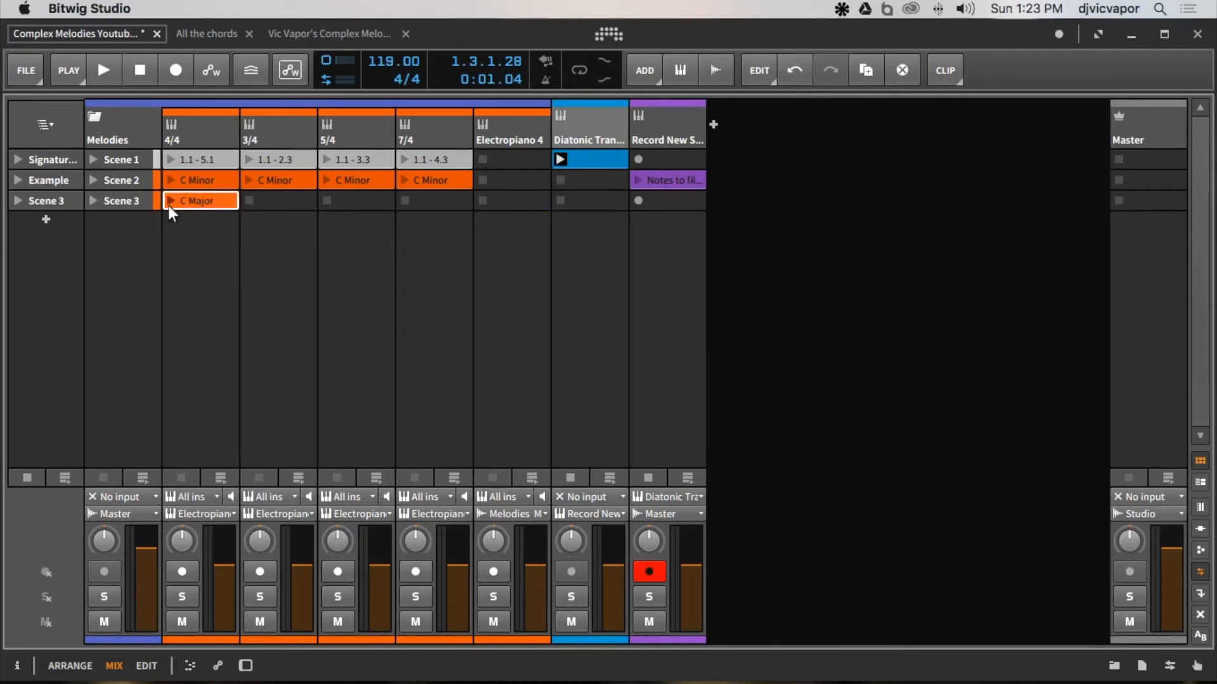
left_click(52, 200)
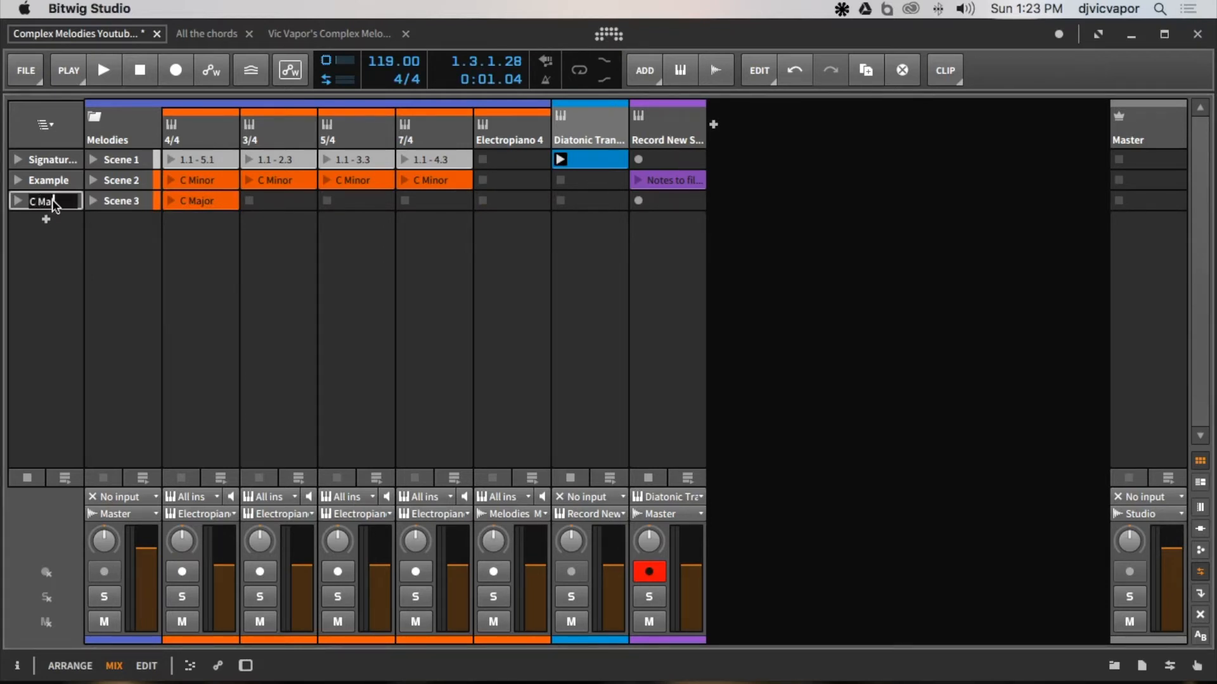
key("Return")
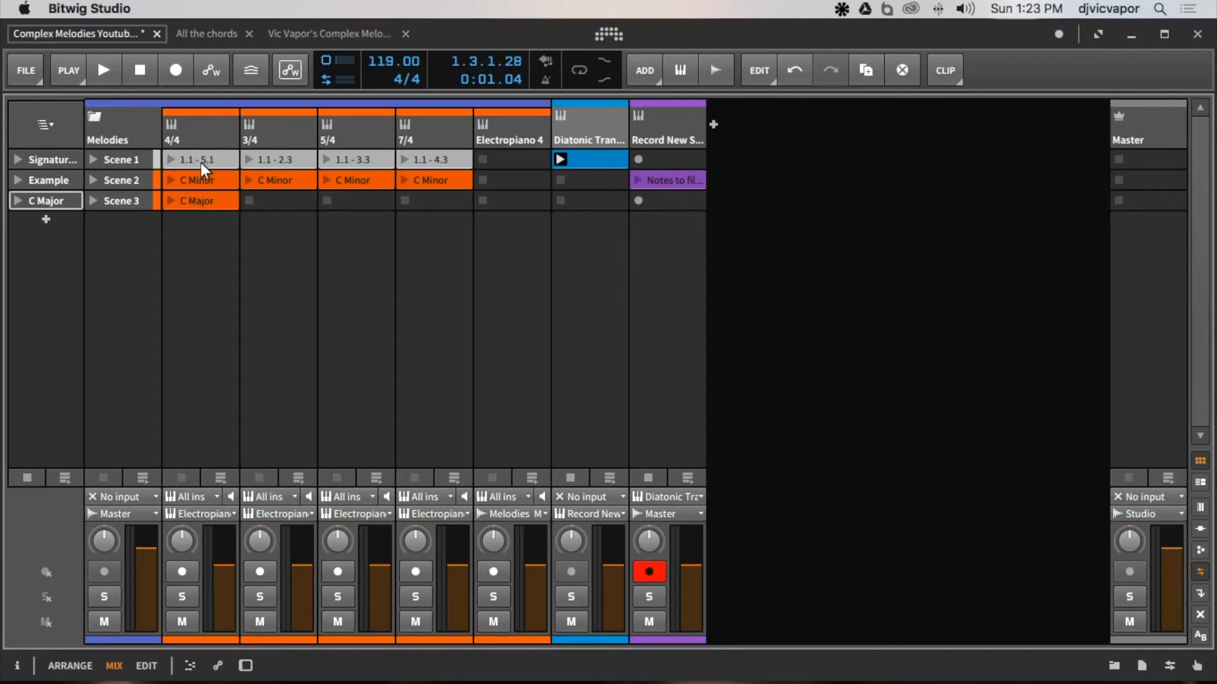
Open the 4/4 track's C Major clip and extend its loop to four bars, from 1 to 5.
double_click(204, 198)
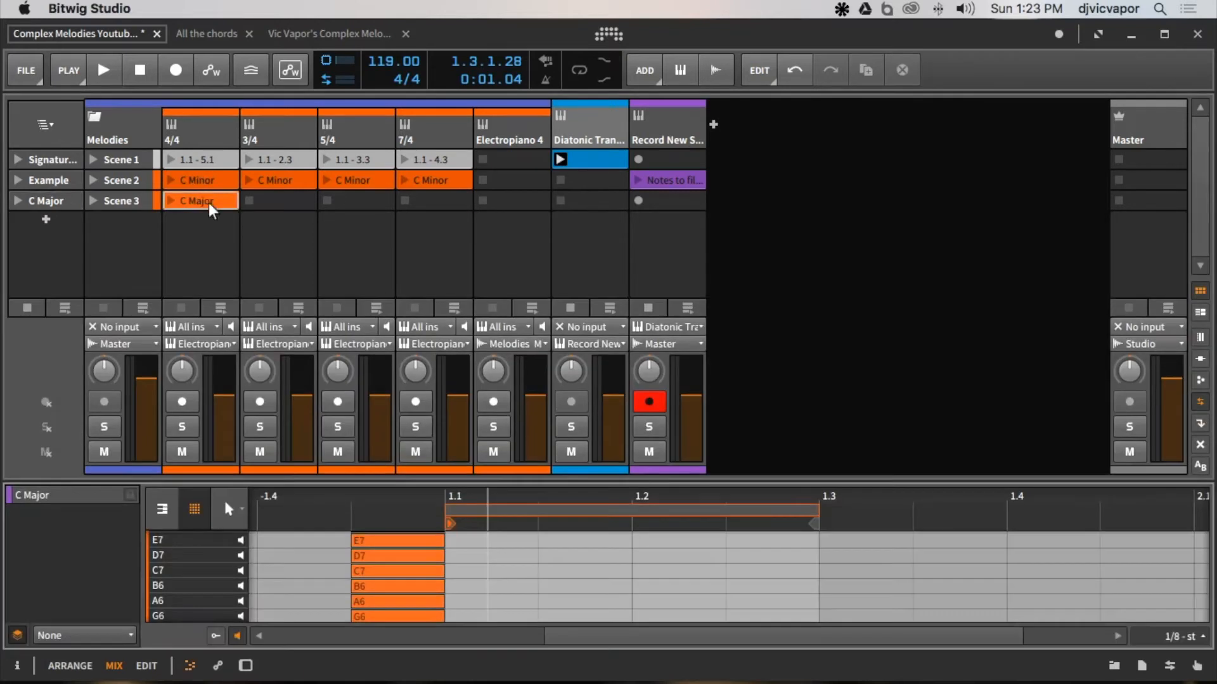
mouse_move(534, 502)
left_mouse_down()
mouse_move(488, 521)
mouse_move(1207, 514)
mouse_move(1213, 557)
mouse_move(1057, 553)
left_mouse_up()
left_click_drag(697, 498, 718, 447)
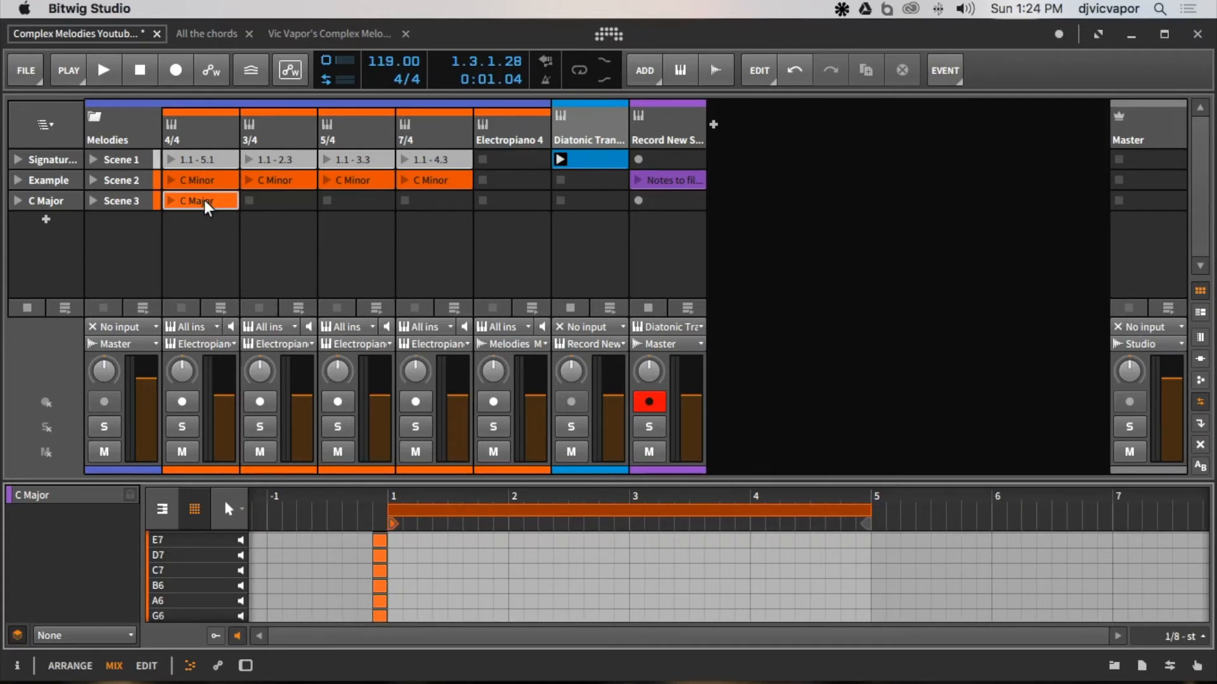
Copy the C Major clip to the 3/4 track with its loop ending at 2.3, and to the 5/4 track ending at 3.3.
left_click_drag(204, 207, 271, 200)
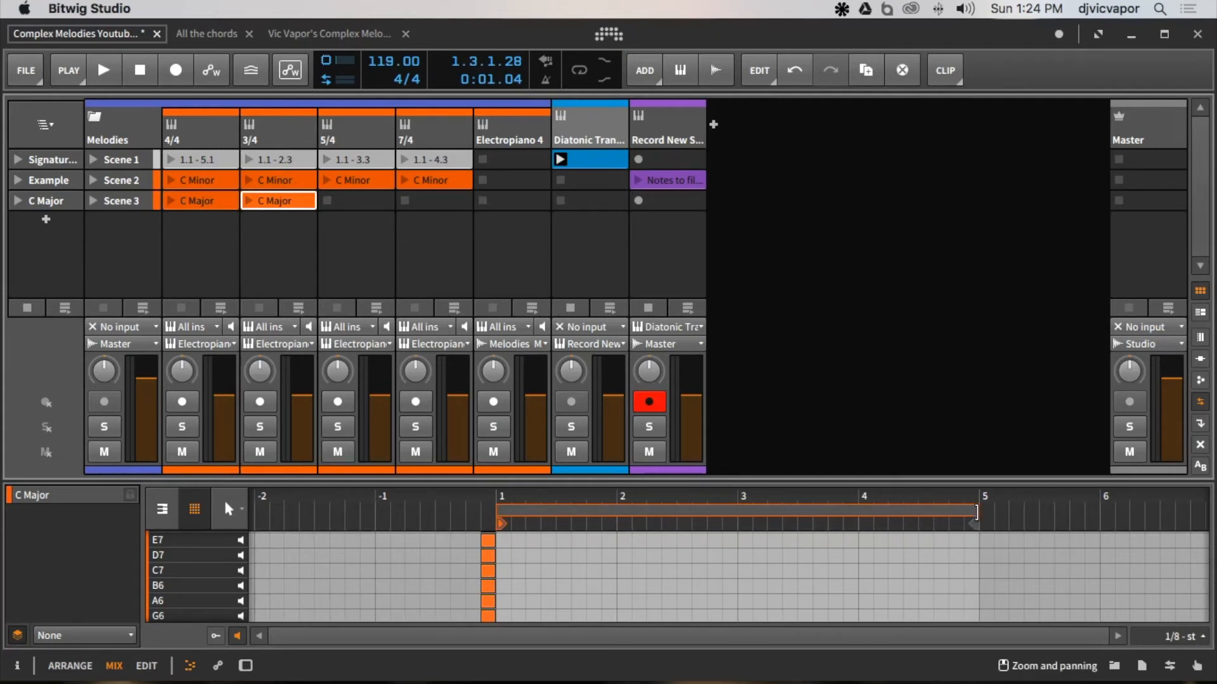
mouse_move(977, 510)
left_mouse_down()
mouse_move(677, 518)
mouse_move(679, 570)
mouse_move(684, 519)
left_mouse_up()
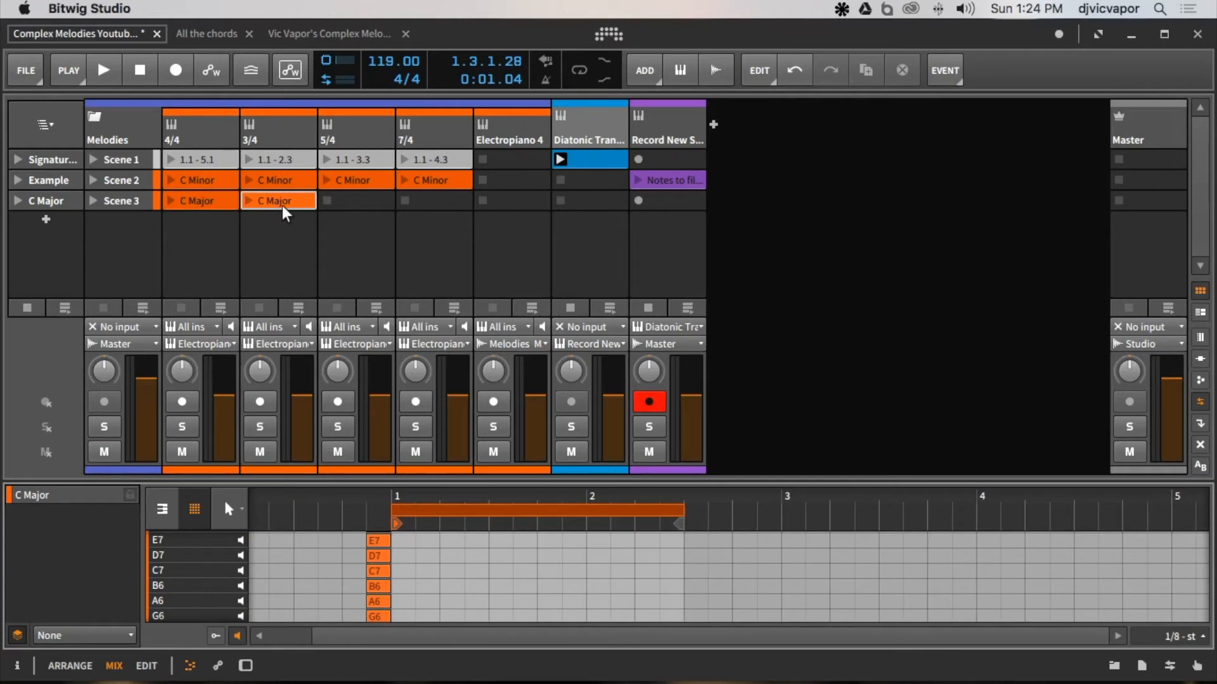
left_click_drag(287, 213, 359, 206)
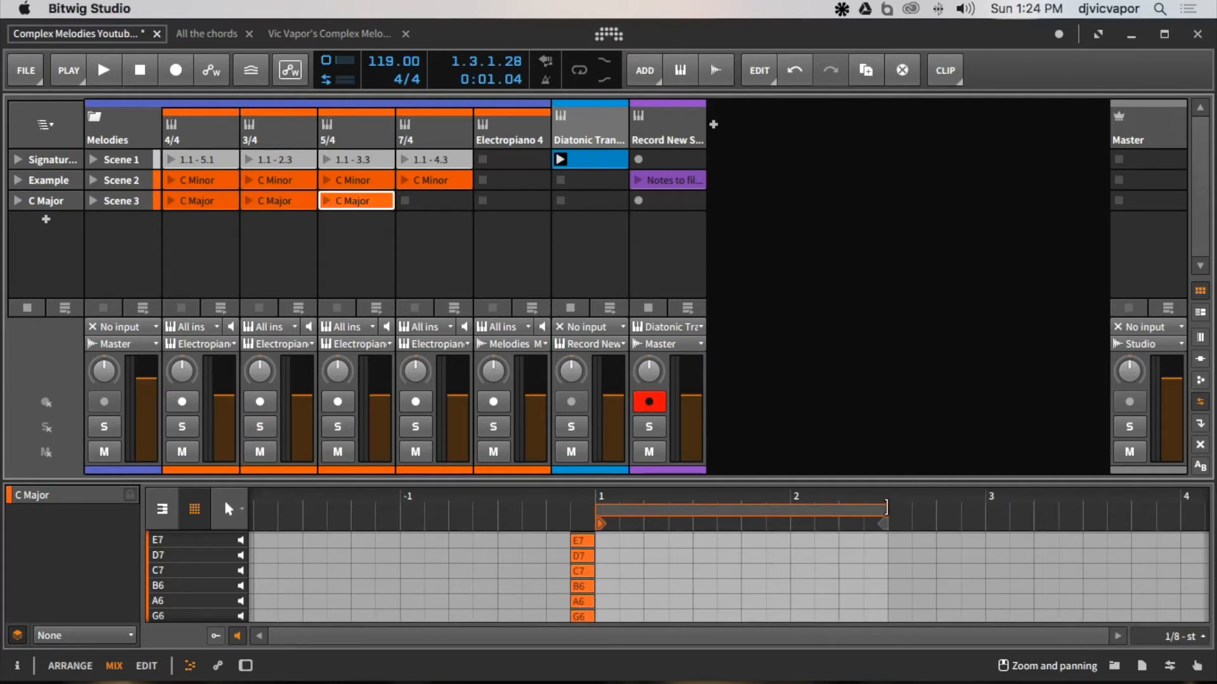
left_click_drag(883, 504, 1024, 468)
left_click(1080, 497)
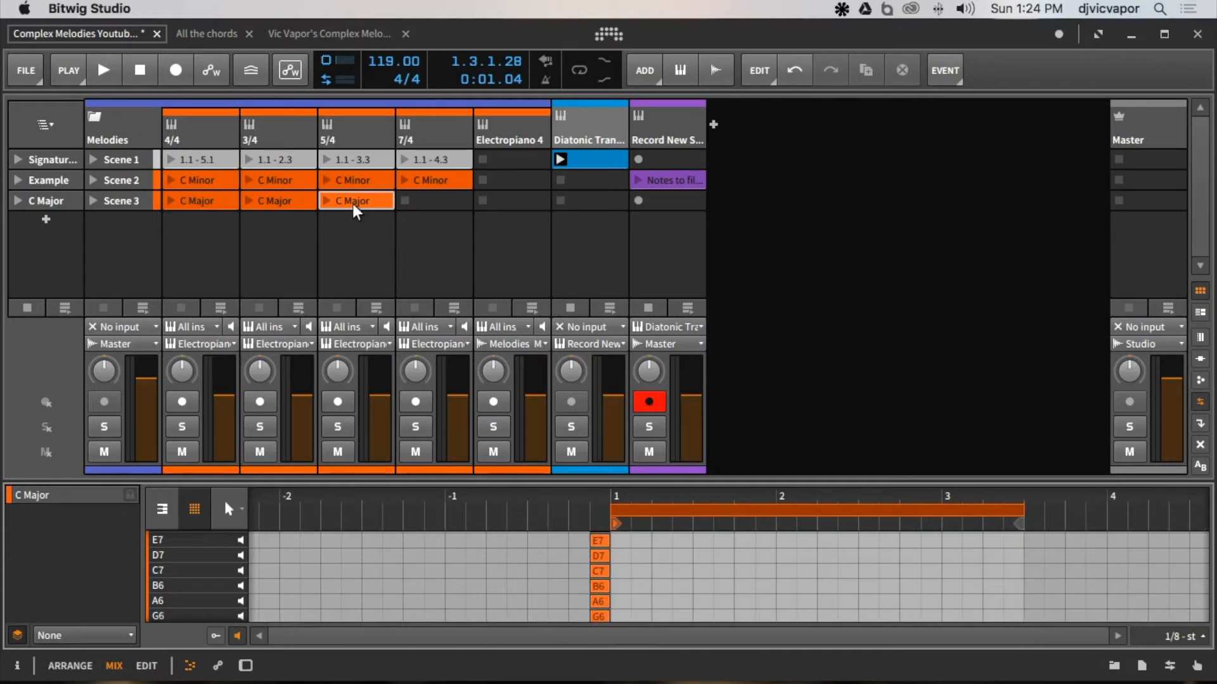
Copy the C Major clip to the 7/4 track with its loop ending at 4.3, and check the loop lengths of the C Major clips.
left_click(406, 201)
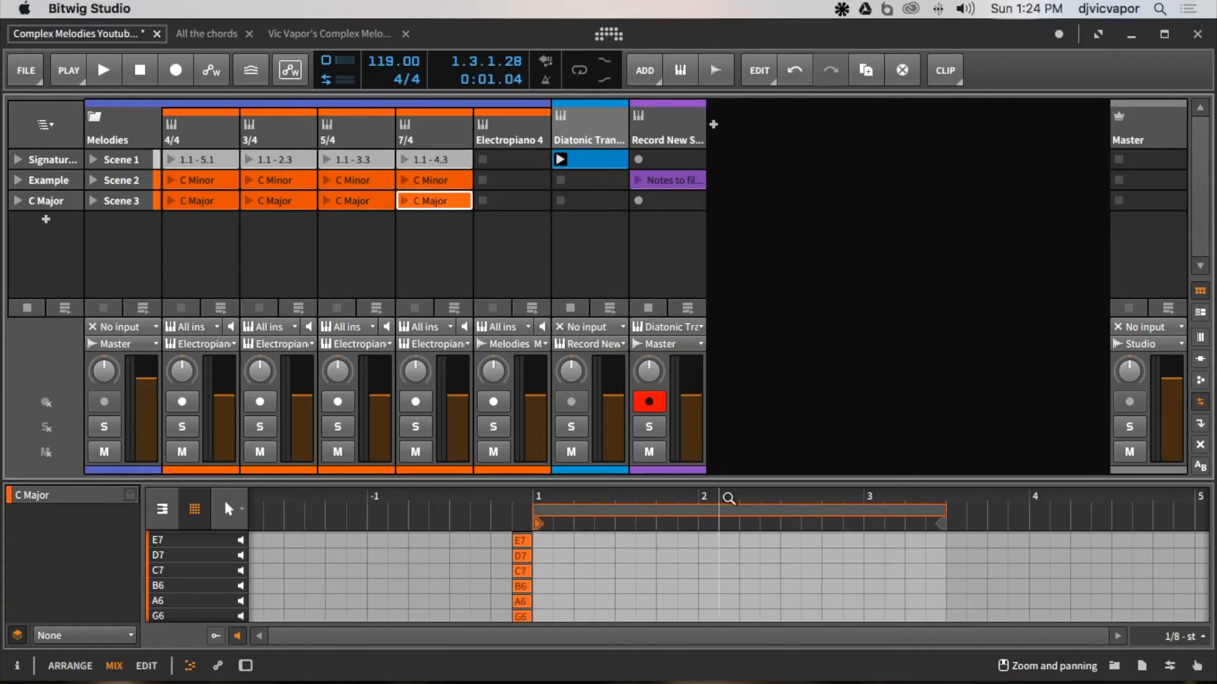
mouse_move(945, 515)
left_mouse_down()
mouse_move(1111, 520)
mouse_move(1100, 514)
mouse_move(1081, 549)
mouse_move(1073, 504)
left_mouse_up()
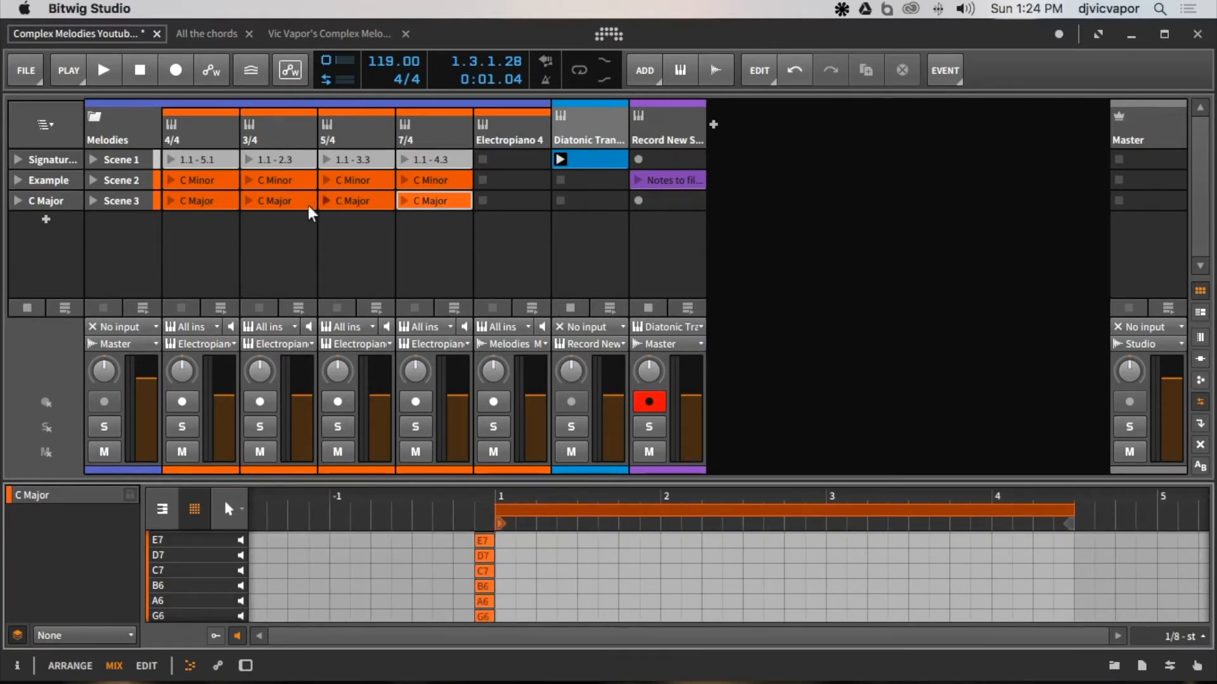
left_click(197, 202)
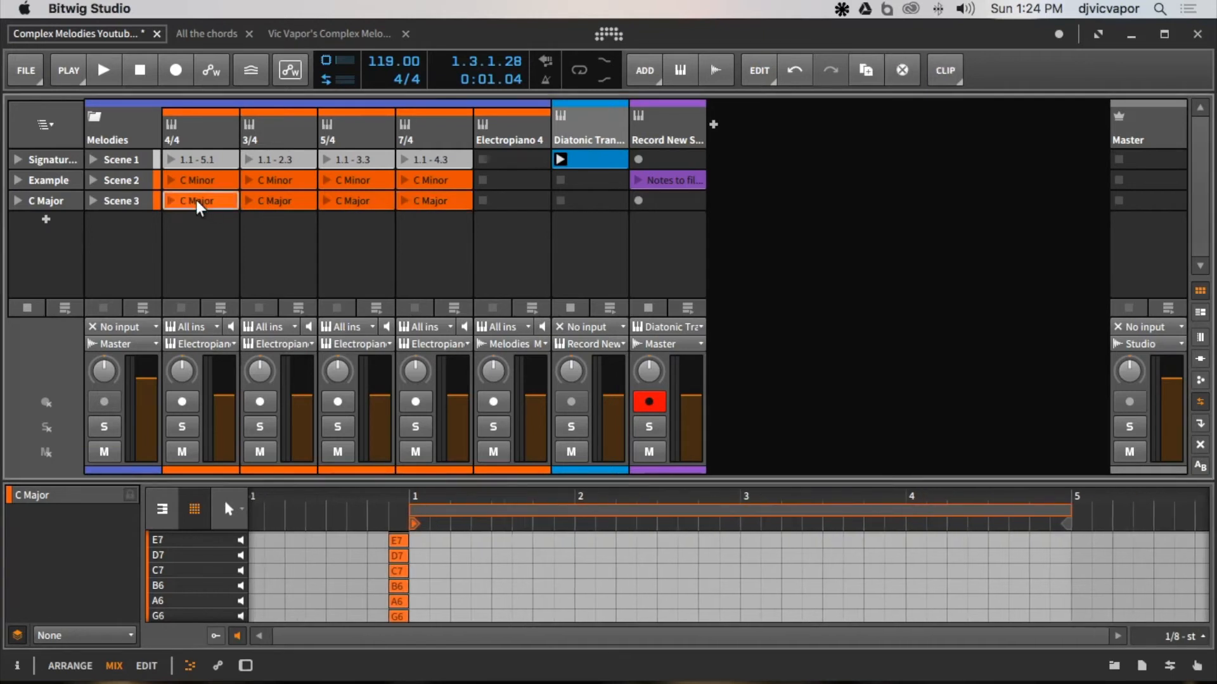
left_click(298, 203)
left_click(350, 204)
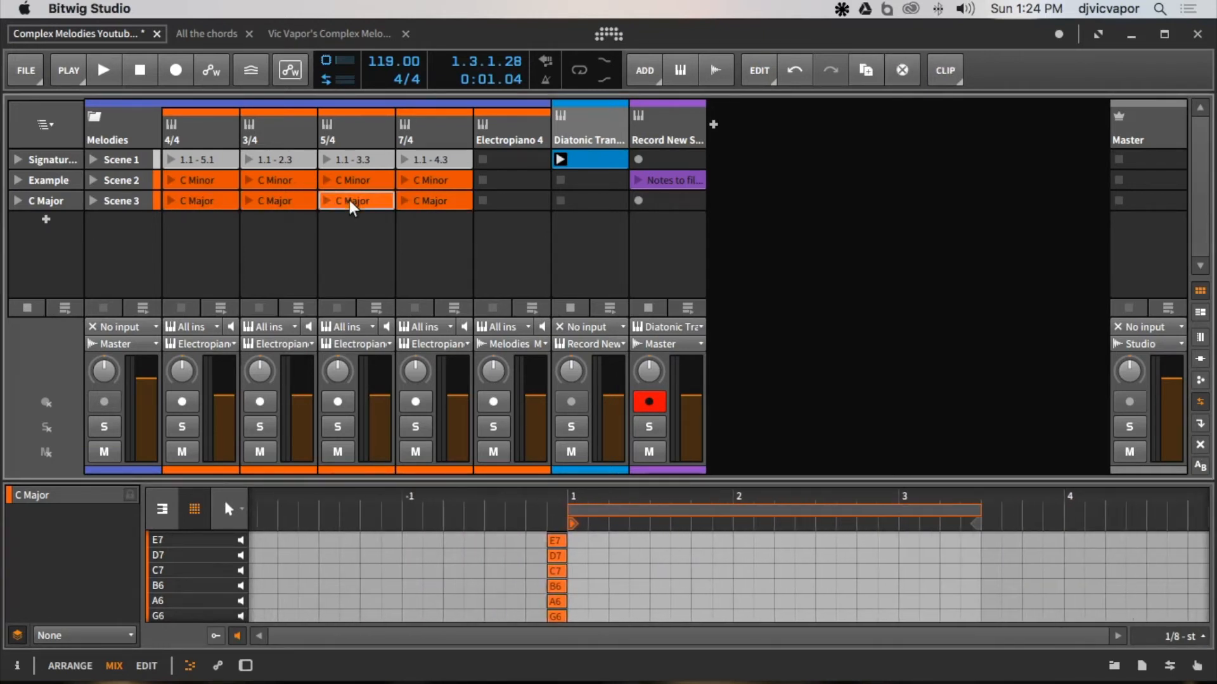
left_click(424, 202)
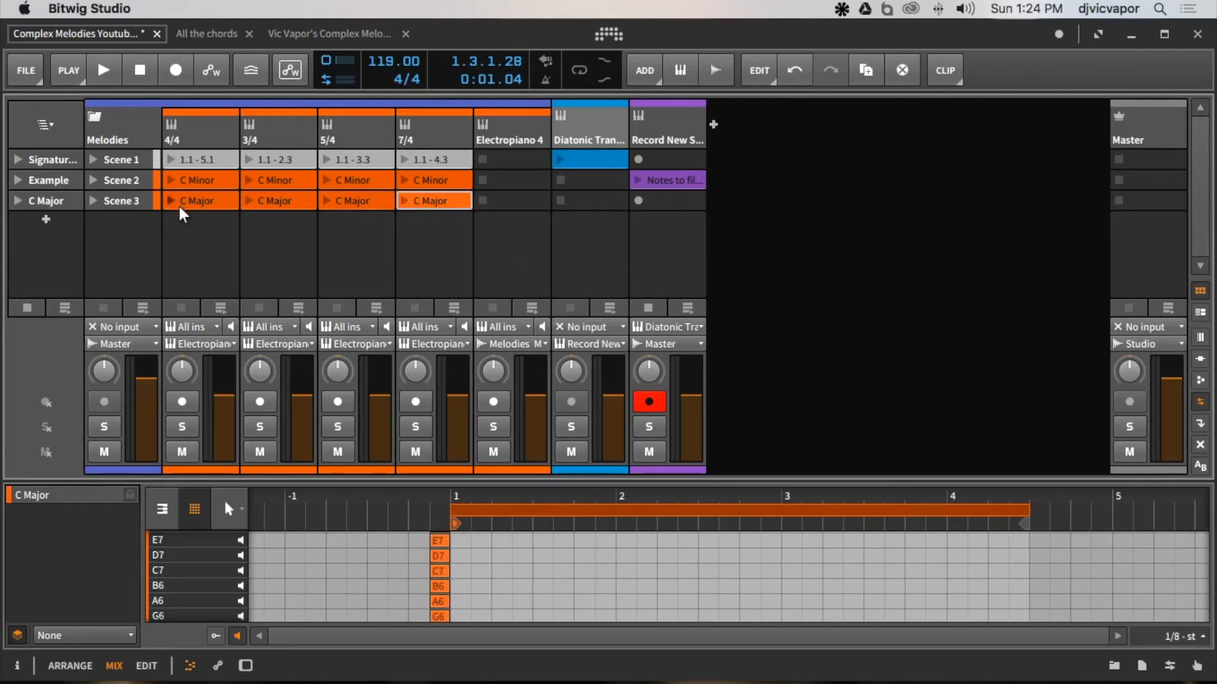
Open the 4/4 track's C Major clip in the full Edit view, showing the note rows around C3.
left_click(206, 203)
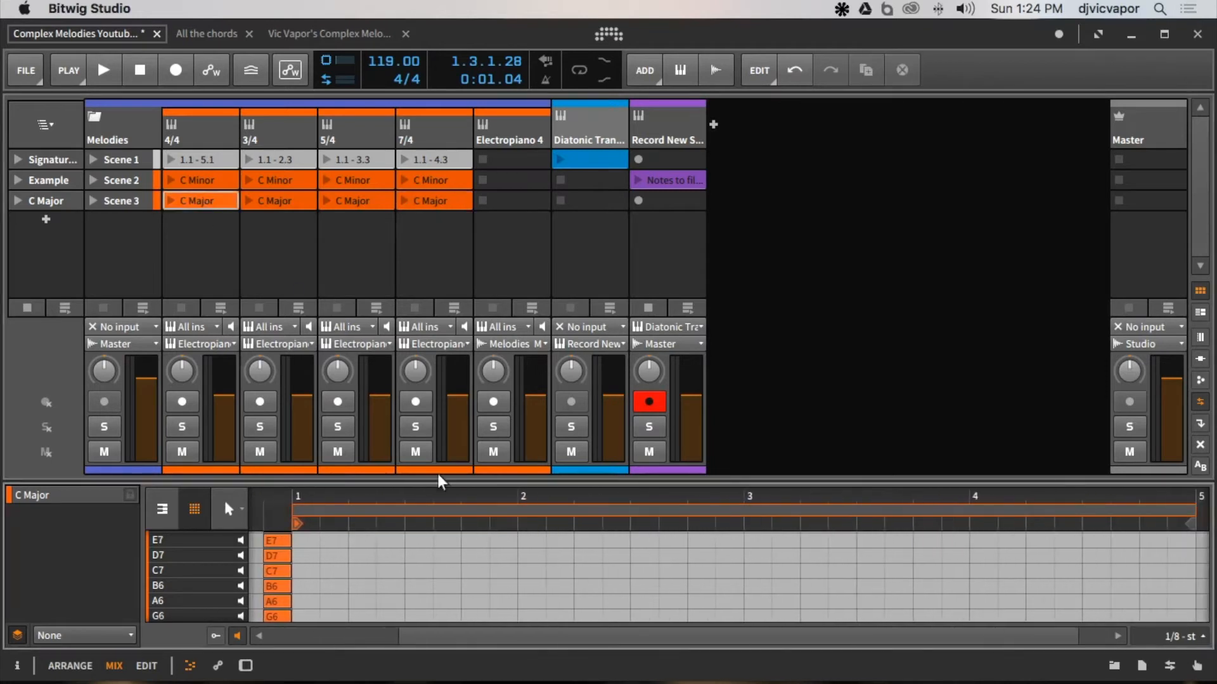
left_click_drag(463, 481, 447, 327)
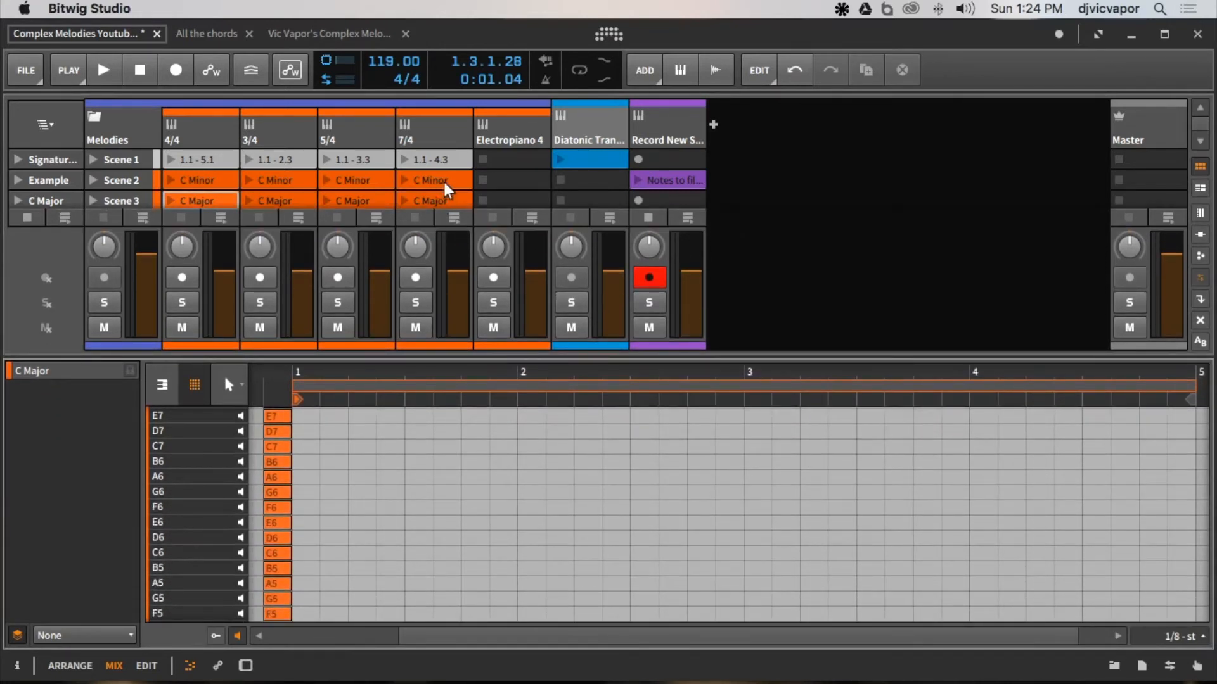
scroll(447, 189, "down", 1)
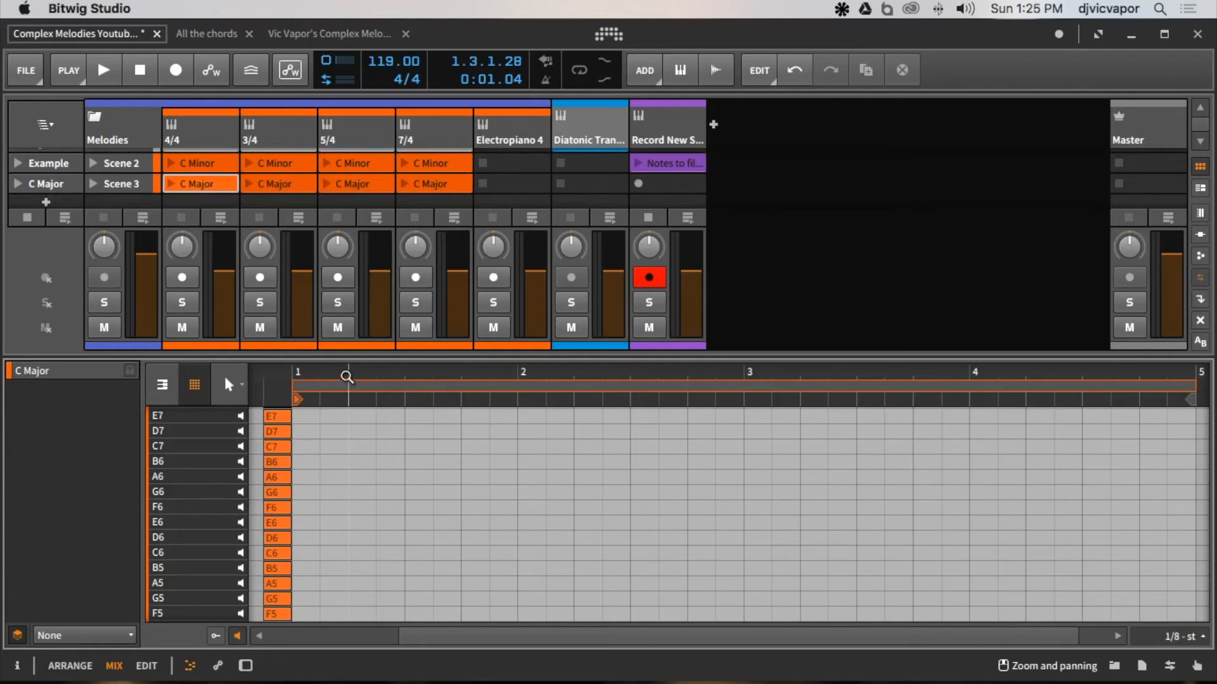
left_click_drag(347, 377, 405, 376)
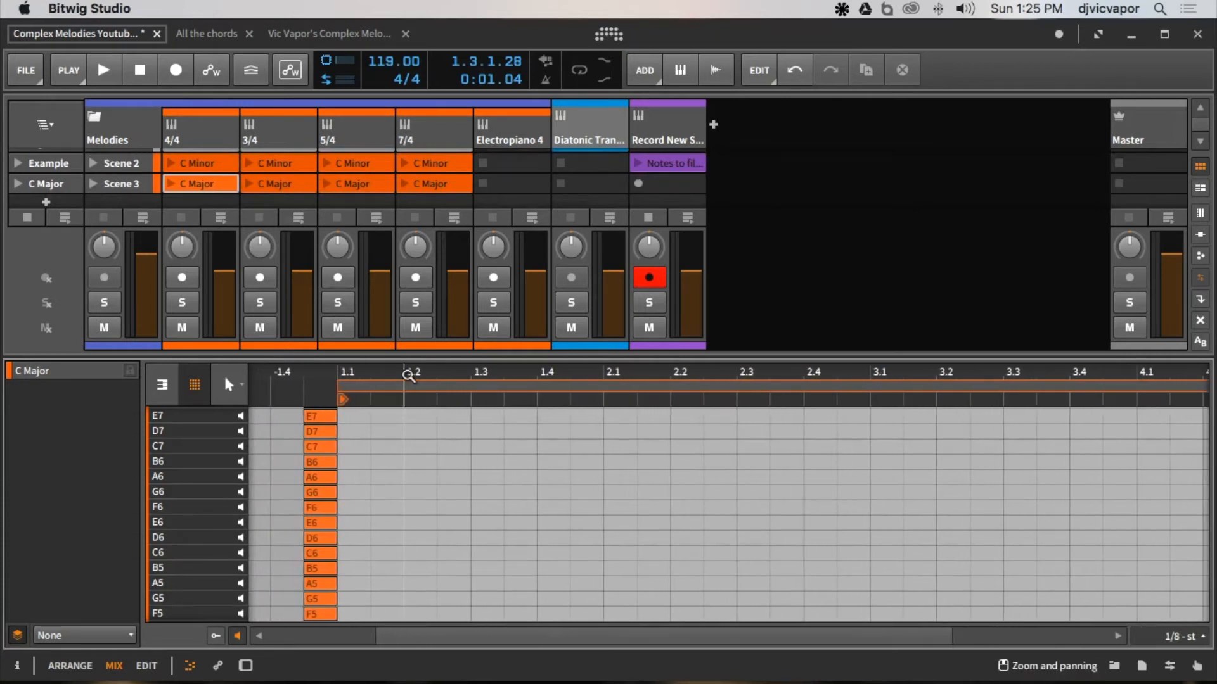
left_click(148, 666)
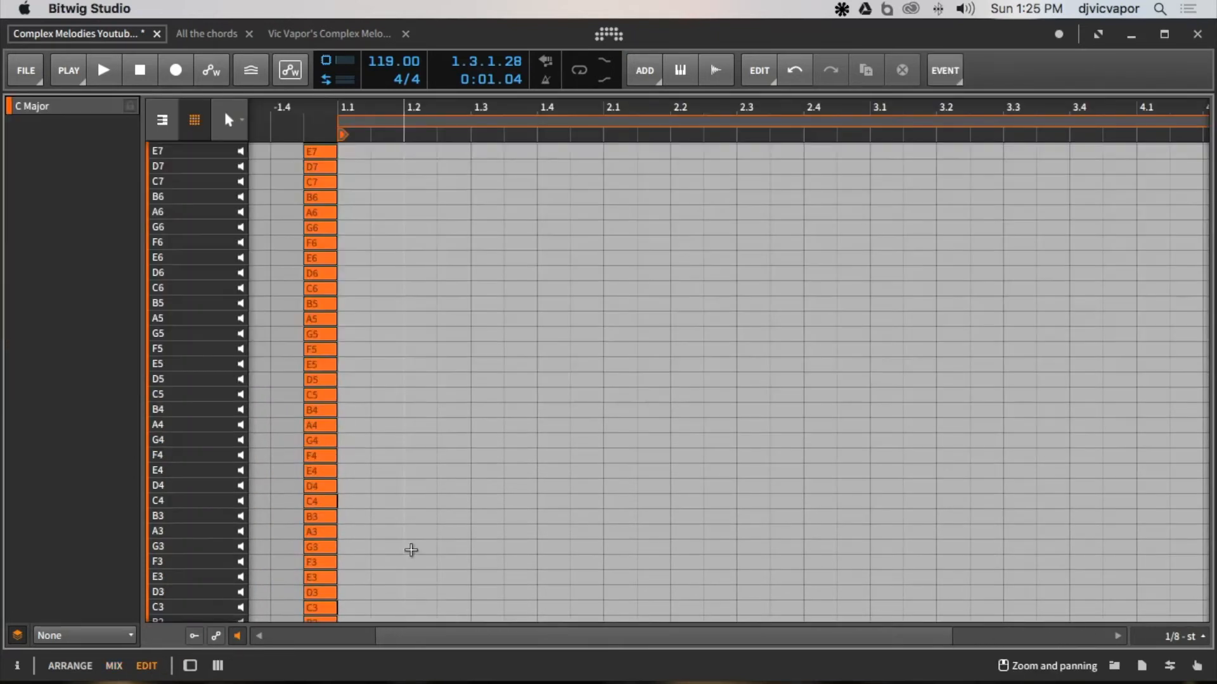
scroll(458, 494, "down", 5)
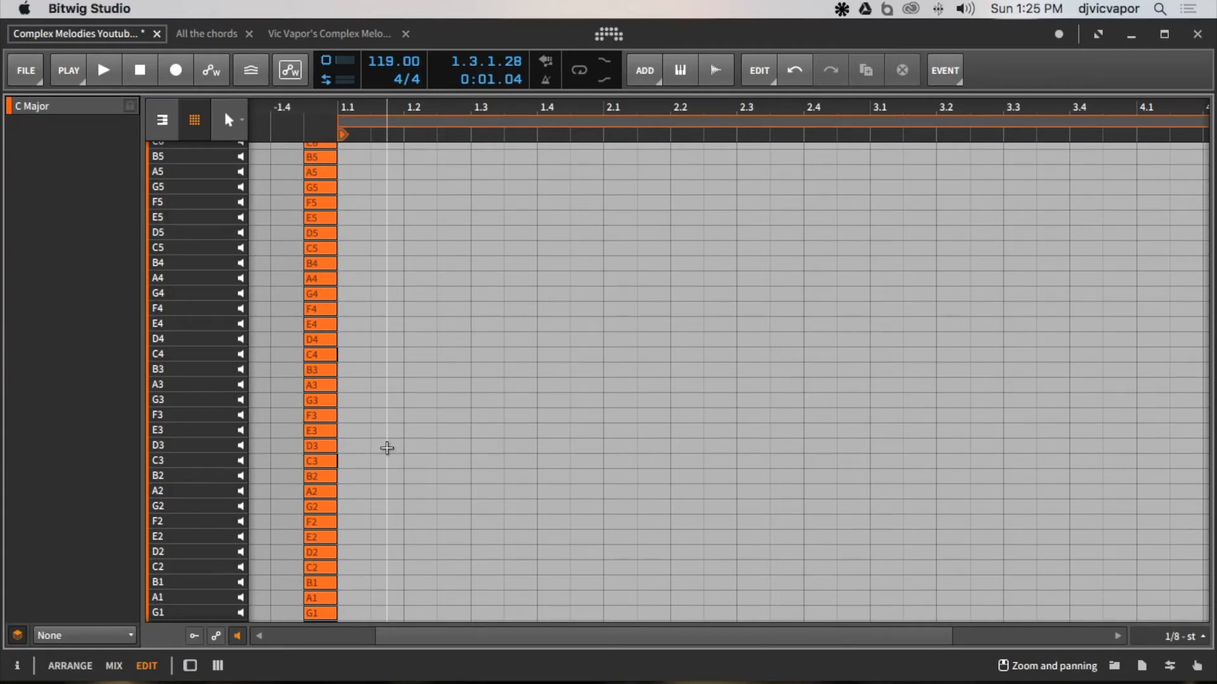
Add eighth notes D3, C3, F3, B2, F3 and A3 on the consecutive off-beats of beats 1.1 through 2.2.
double_click(387, 446)
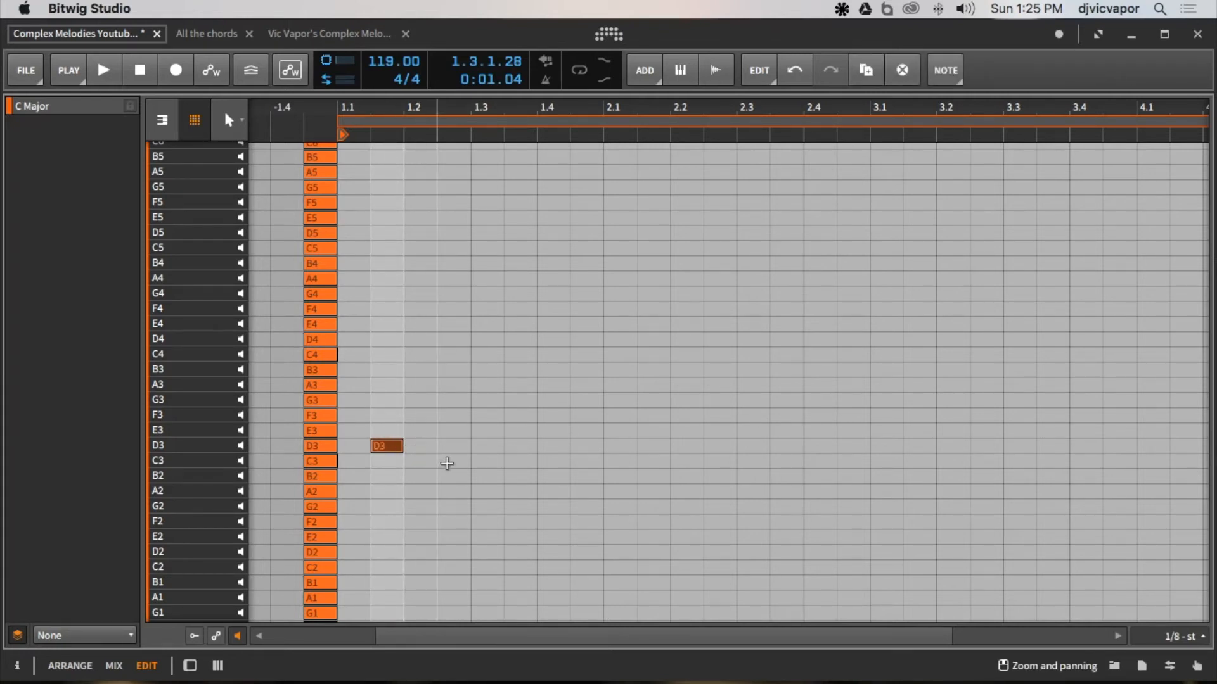
double_click(449, 462)
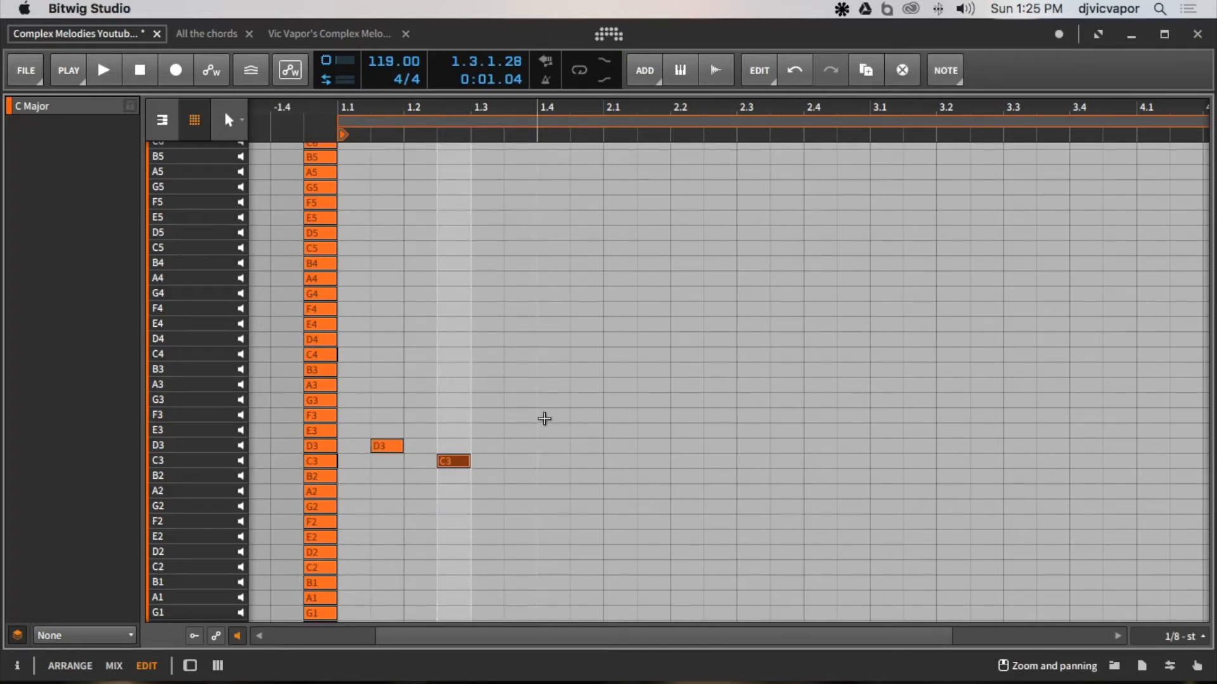
double_click(545, 416)
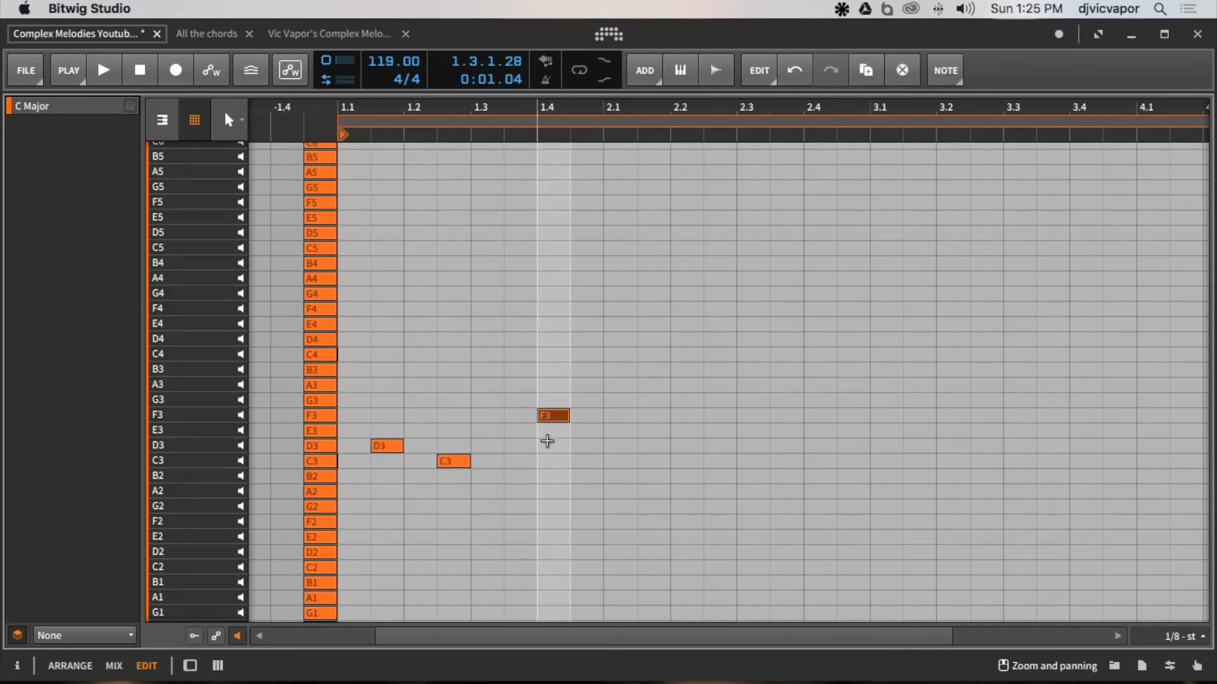
key("Left")
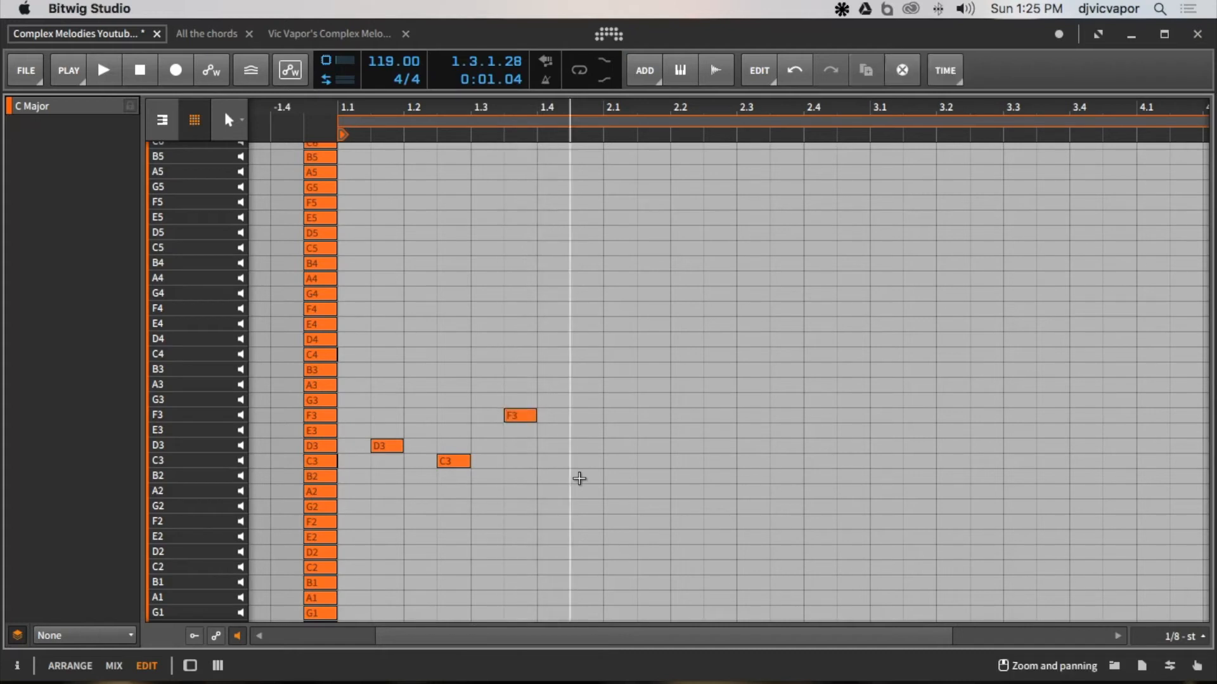
double_click(579, 478)
double_click(650, 415)
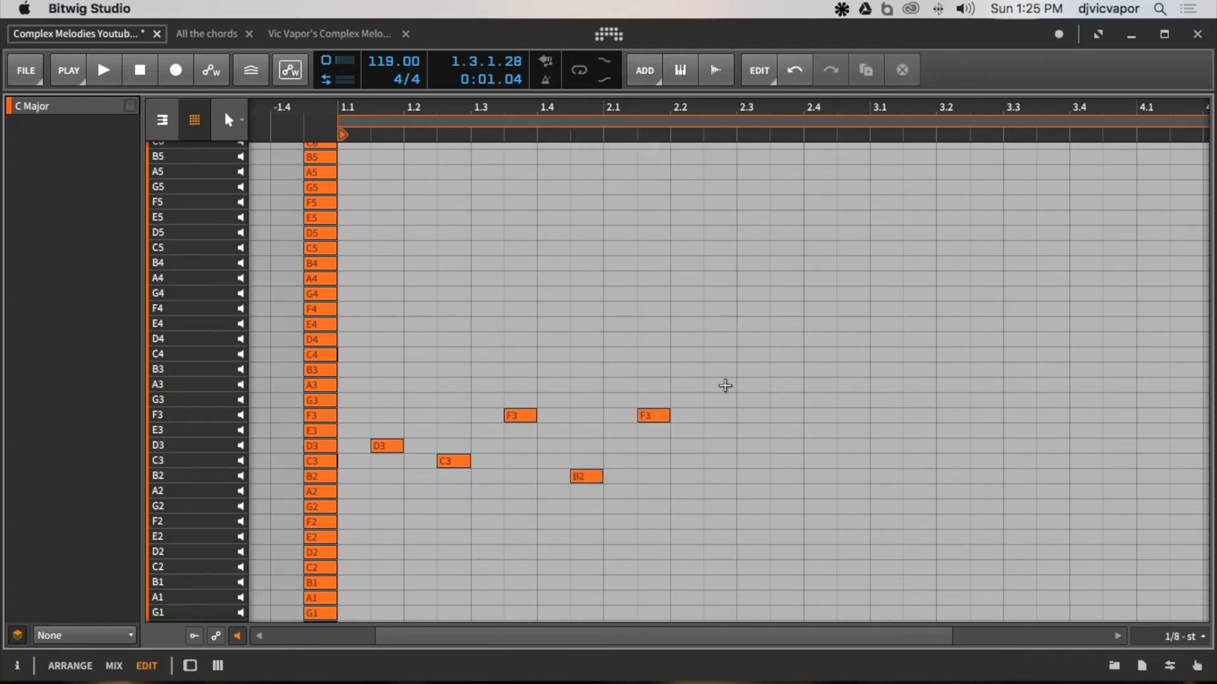
double_click(721, 385)
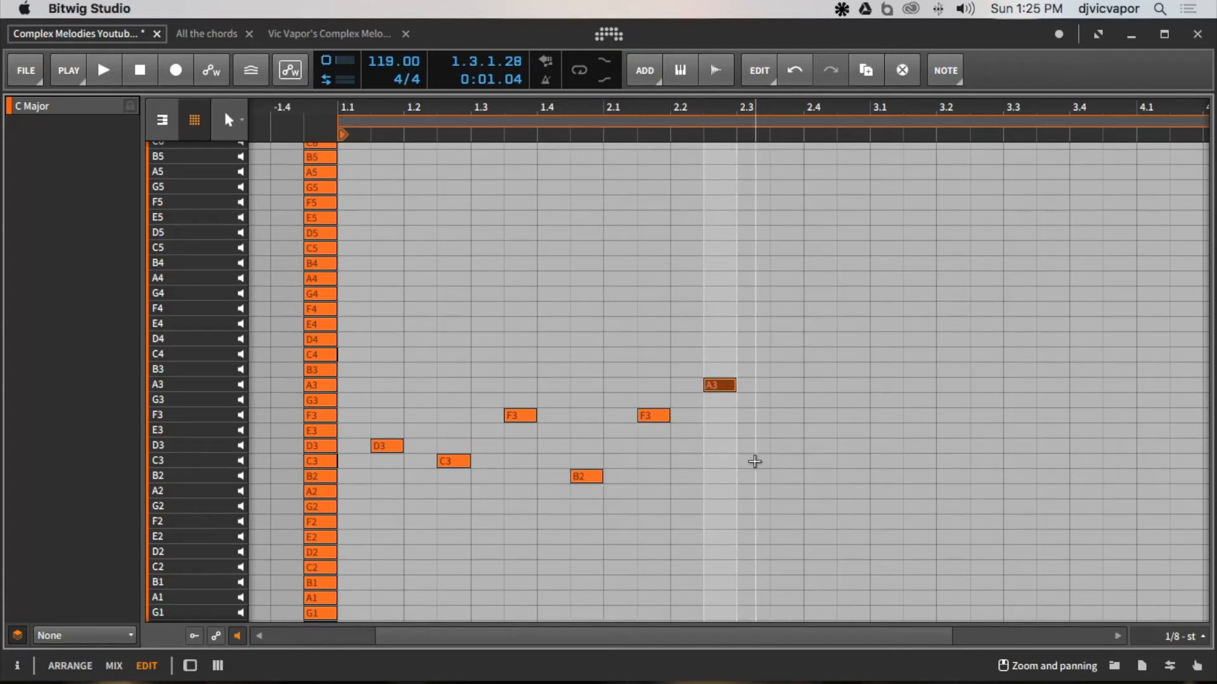
Continue the melody with eighth notes C3 at 2.3, E3 at 2.4, G3 at 3.1 and C3 at 3.2.
left_click(754, 461)
double_click(754, 462)
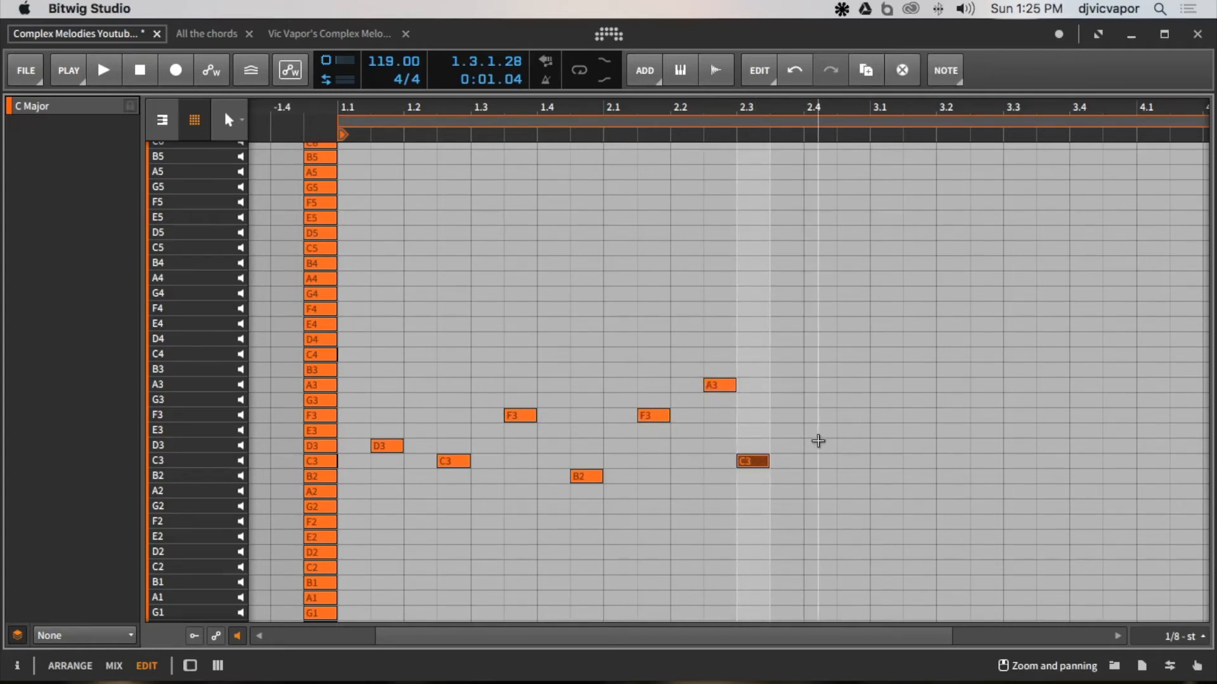
left_click(818, 435)
double_click(818, 433)
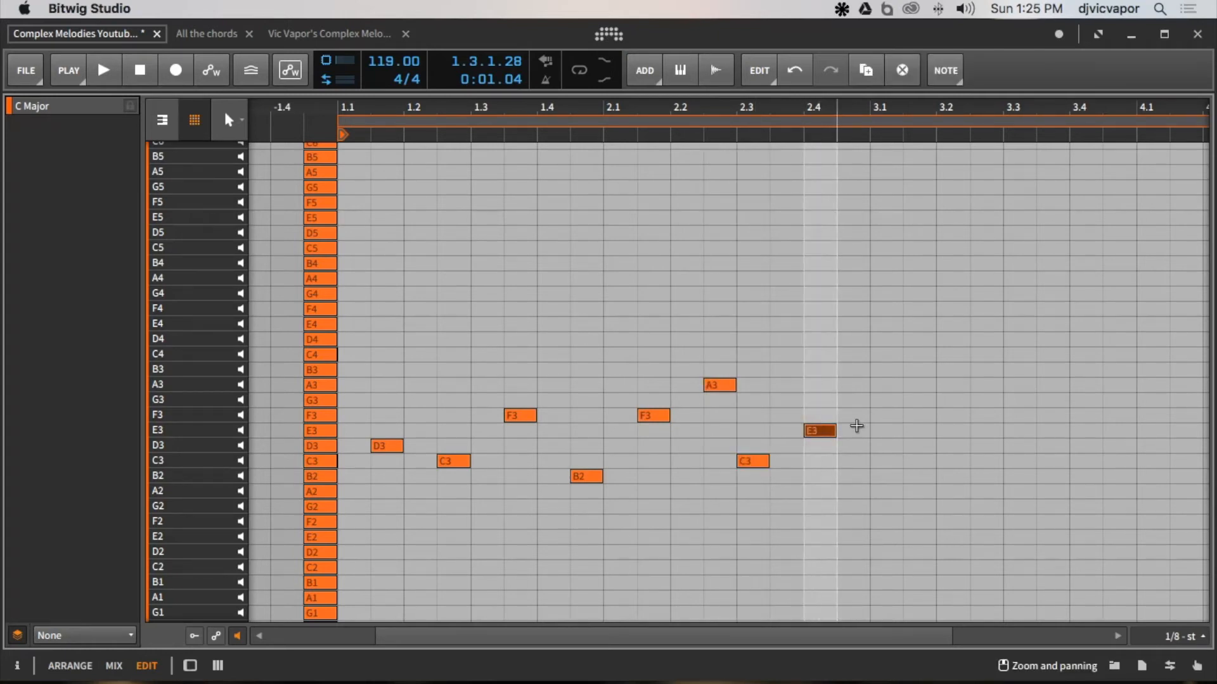
left_click(886, 398)
double_click(884, 399)
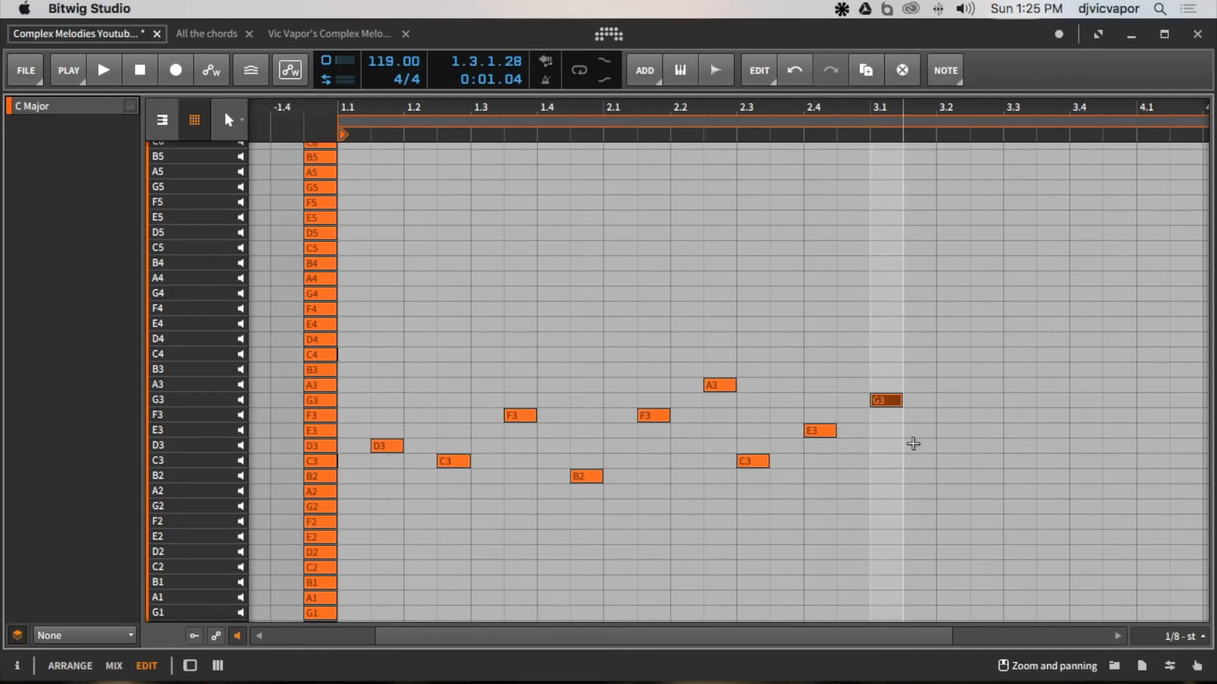
left_click(945, 463)
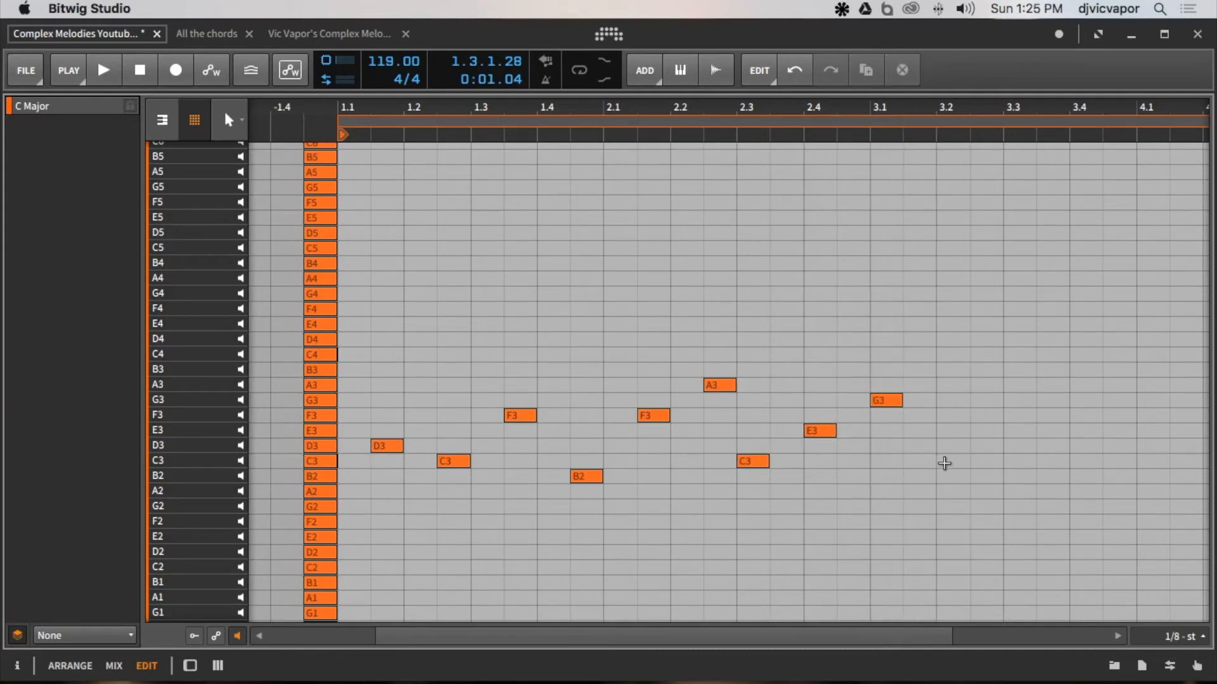
double_click(945, 462)
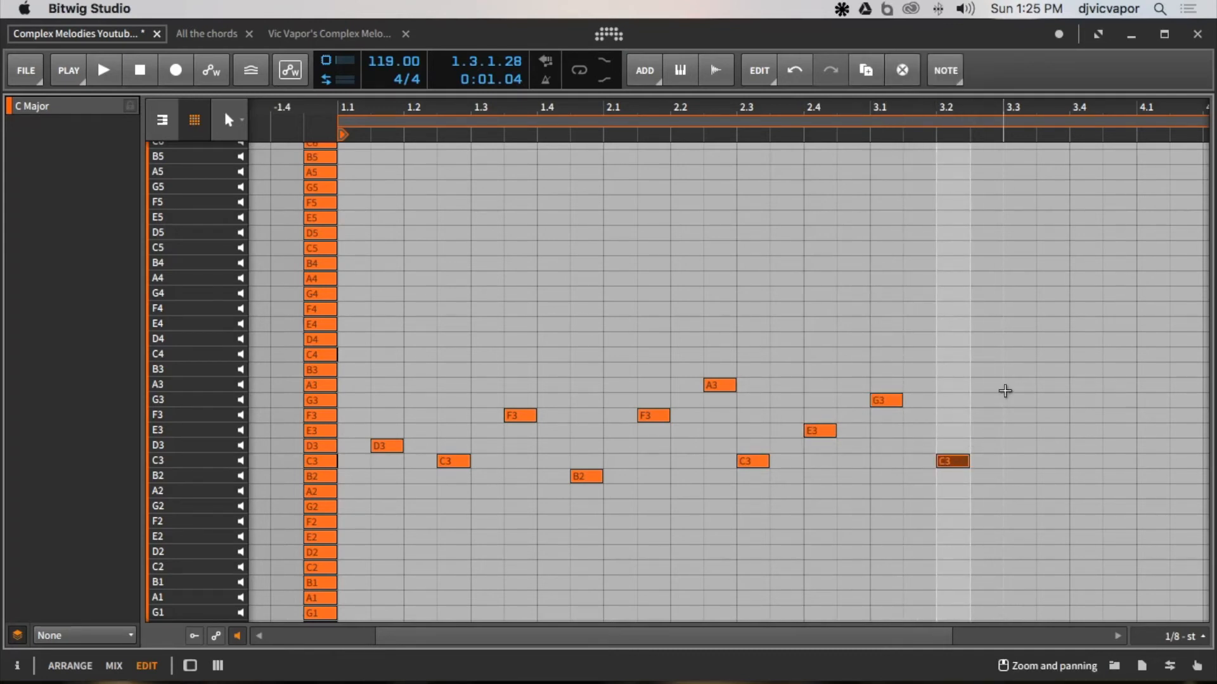
Extend the 4/4 melody with eighth notes A3 at 3.3 and F3 at 3.4.
left_click(1008, 388)
double_click(1013, 386)
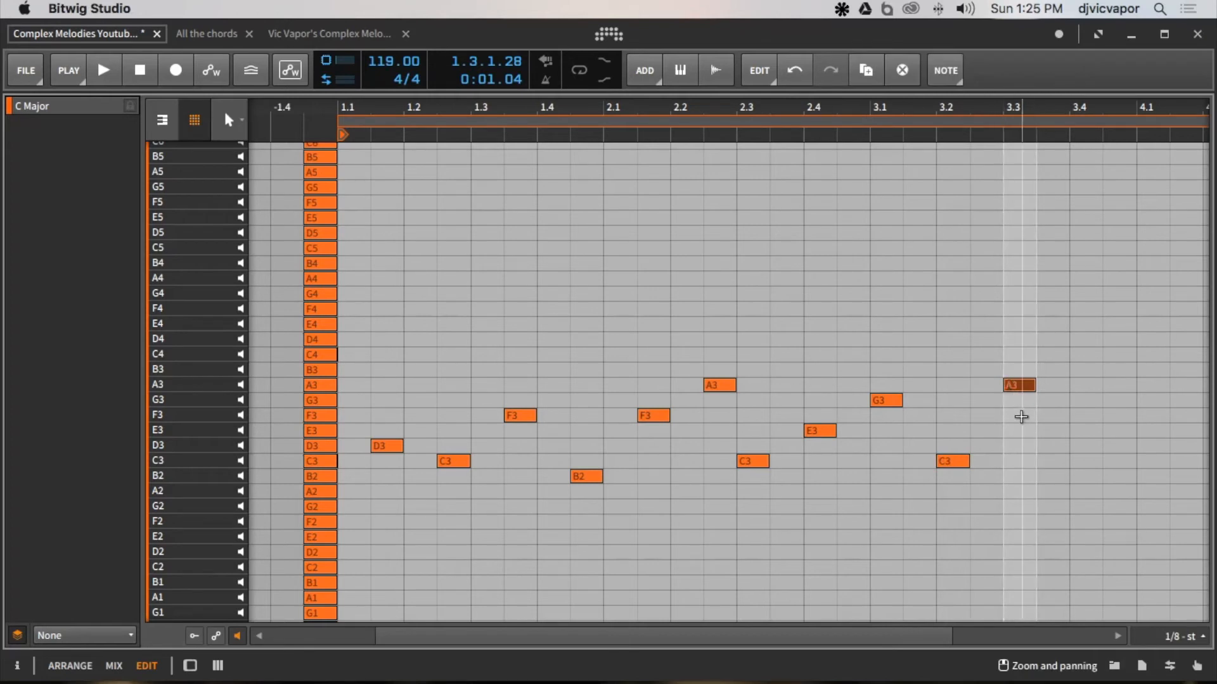
double_click(1021, 416)
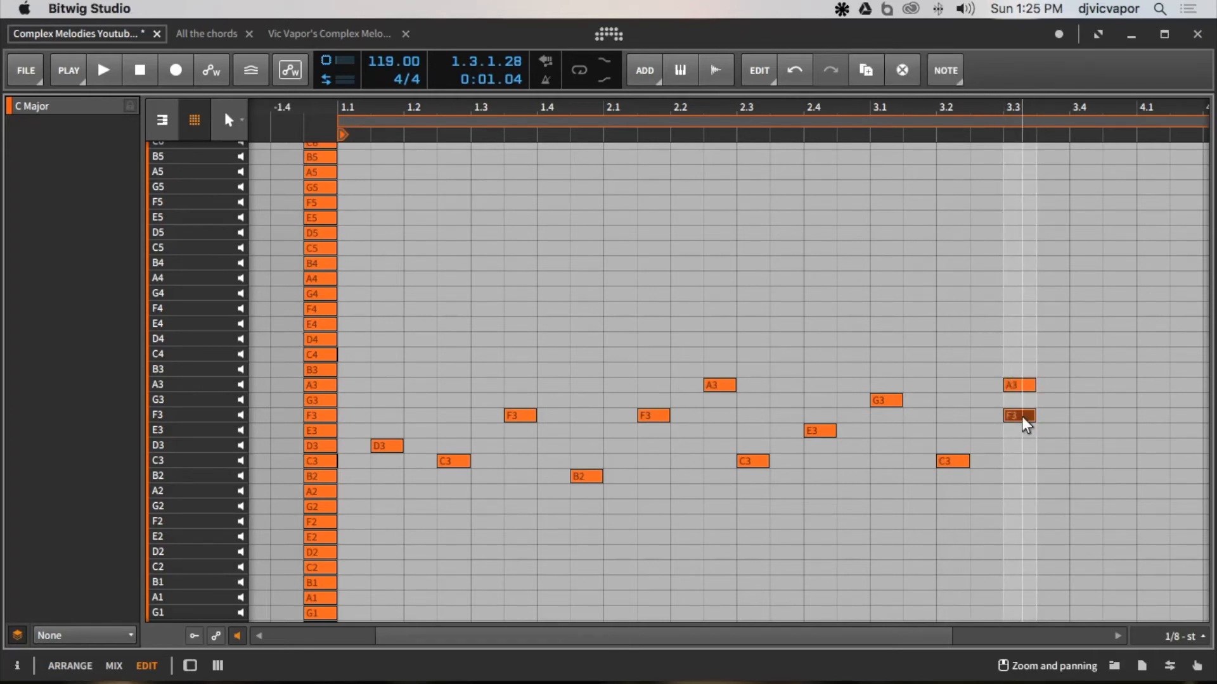
key("Right")
key("Right")
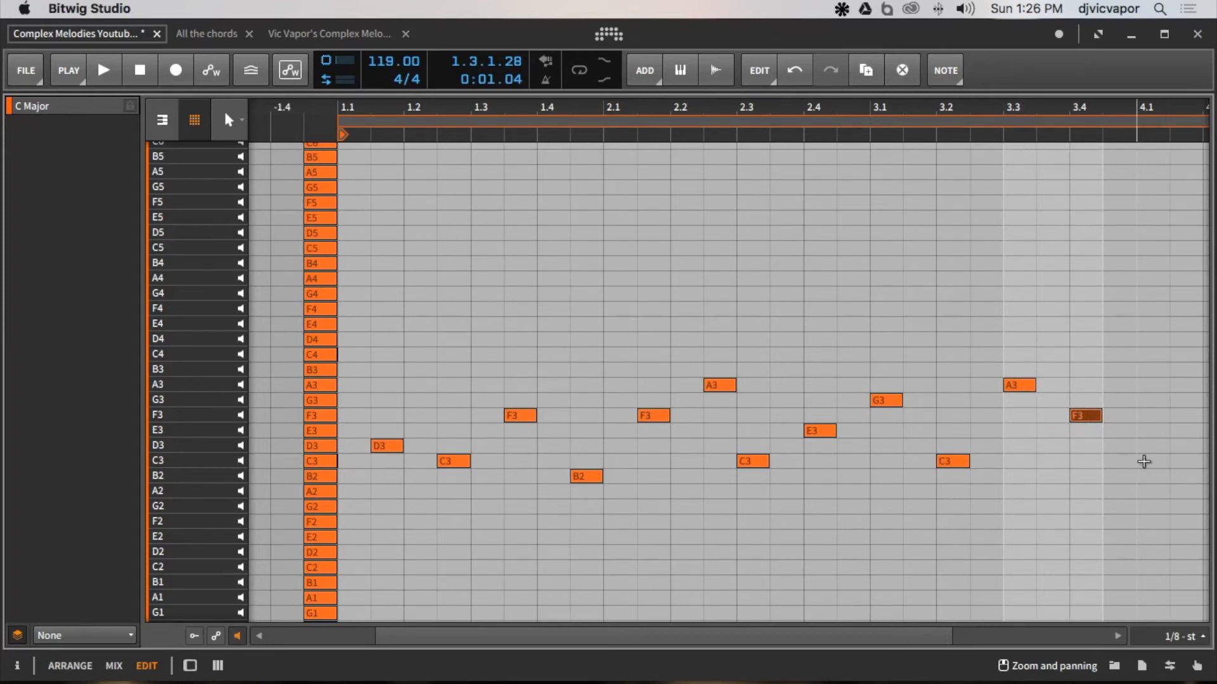
Finish the 4/4 melody with eighth notes D3 at 4.1, C3 at 4.2, C3 at 4.3 and F3 at 4.4.
left_click_drag(1075, 113, 754, 82)
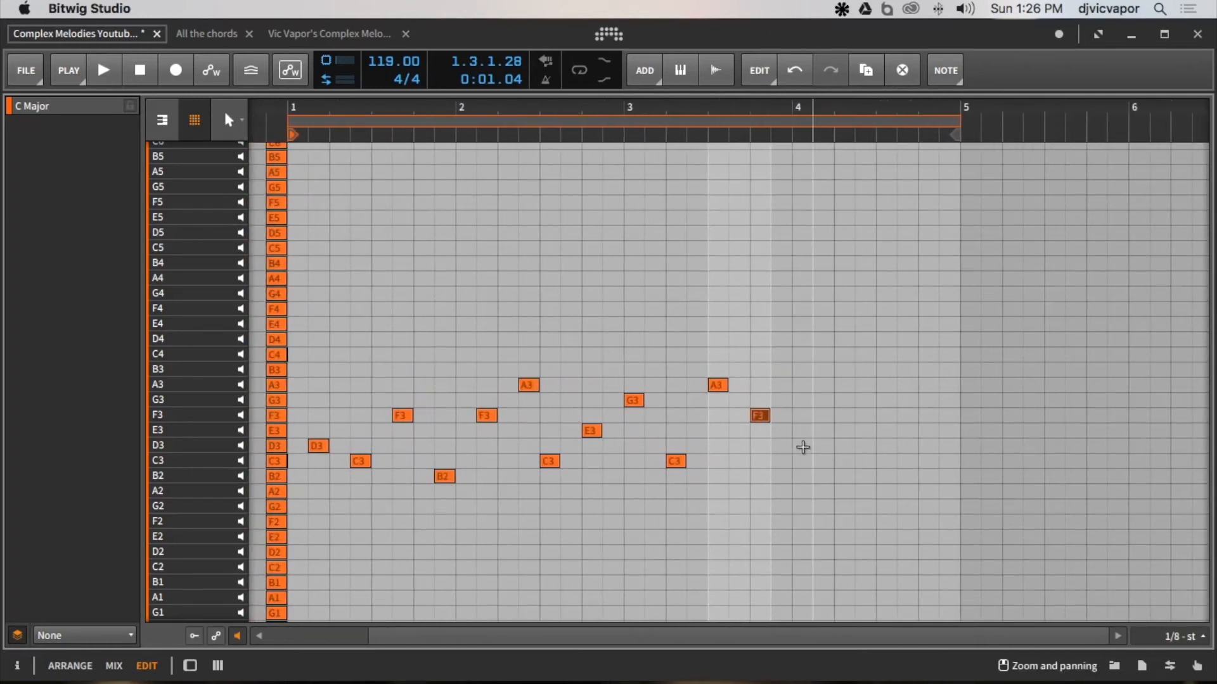
double_click(802, 448)
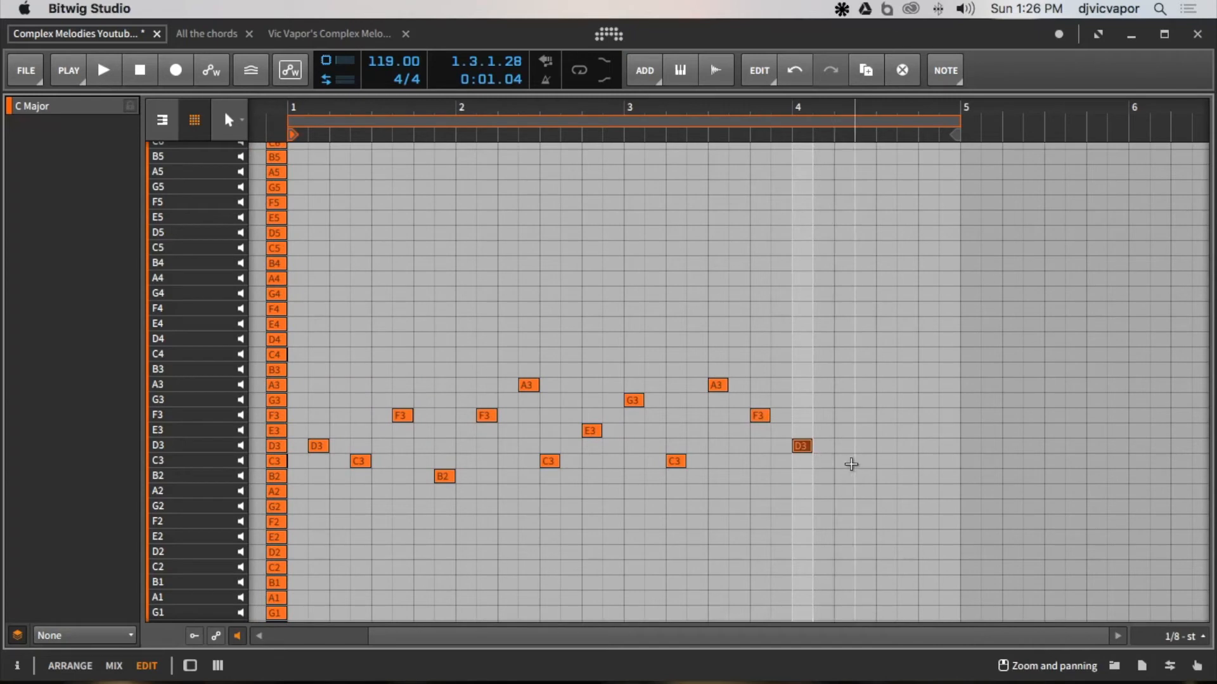
double_click(849, 463)
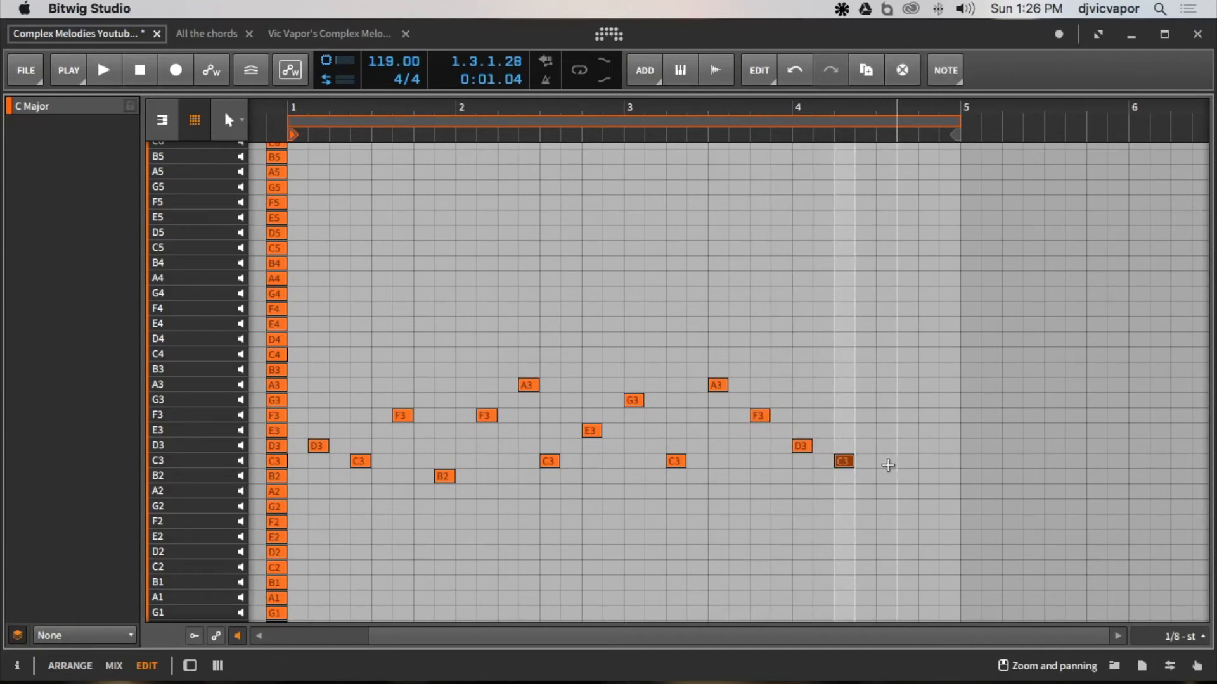
double_click(888, 463)
double_click(926, 417)
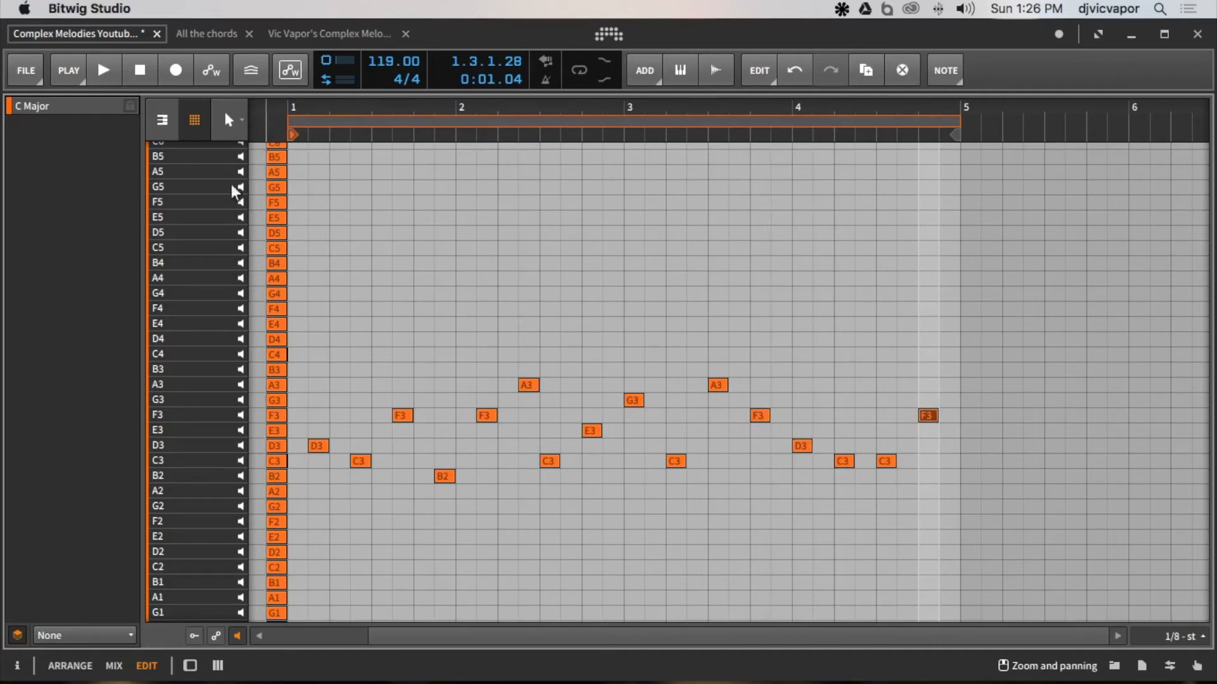
Audition the 4/4 track's C Major clip in the Mix view, with the mixer enlarged and level meters shown instead of track routing.
left_click(113, 665)
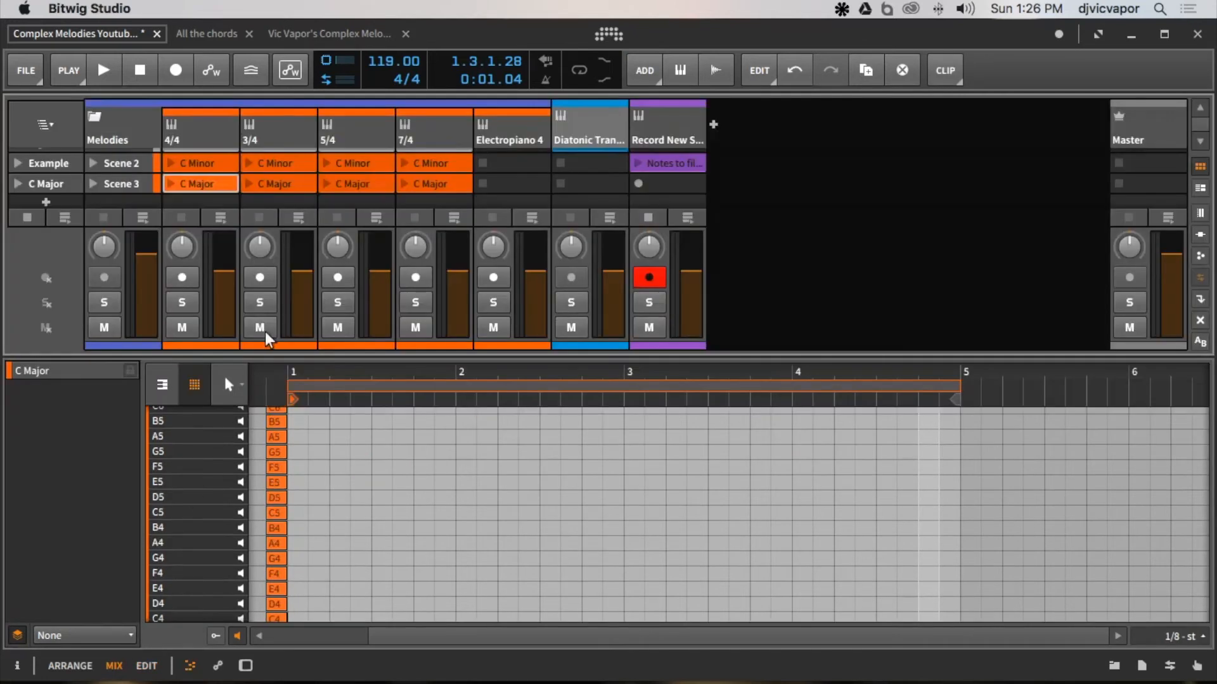
left_click(170, 184)
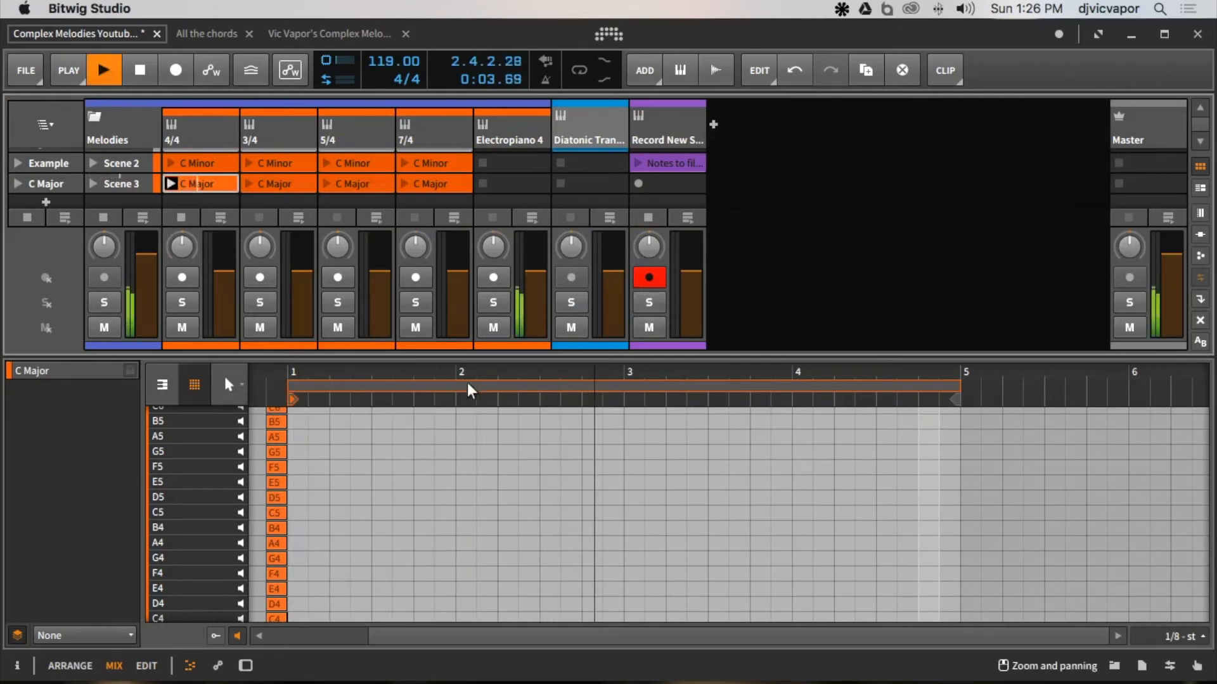
left_click_drag(443, 355, 433, 486)
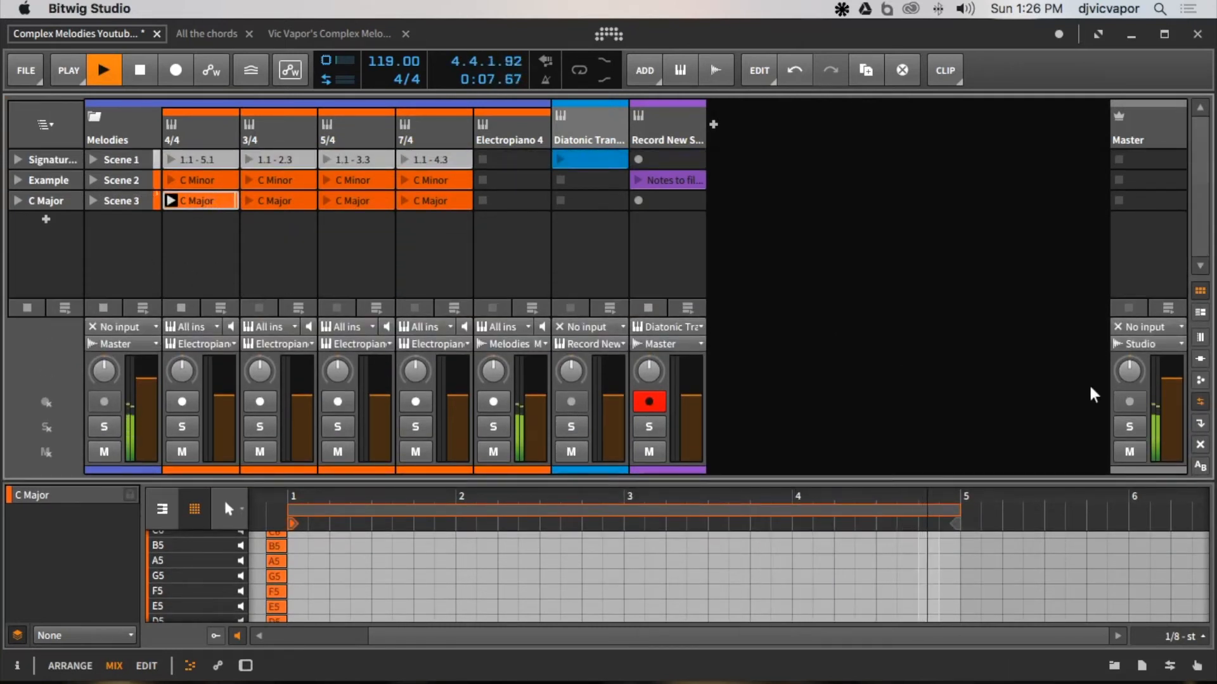
left_click(1200, 338)
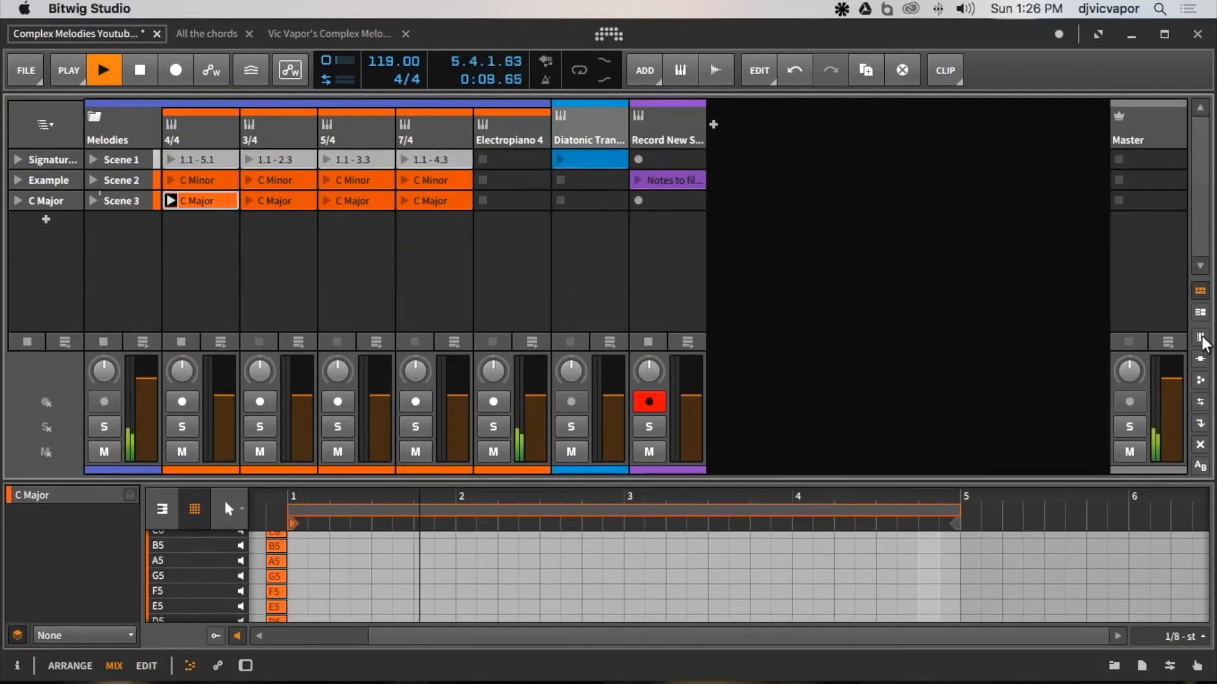
left_click(1200, 338)
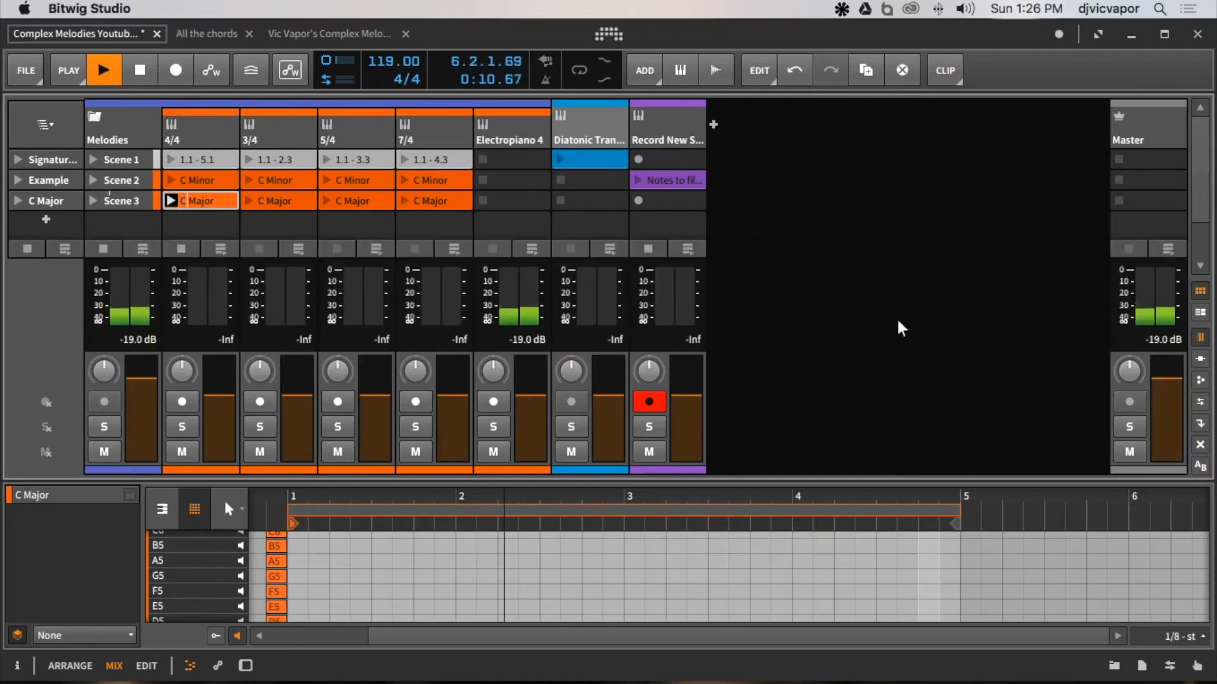
left_click(95, 64)
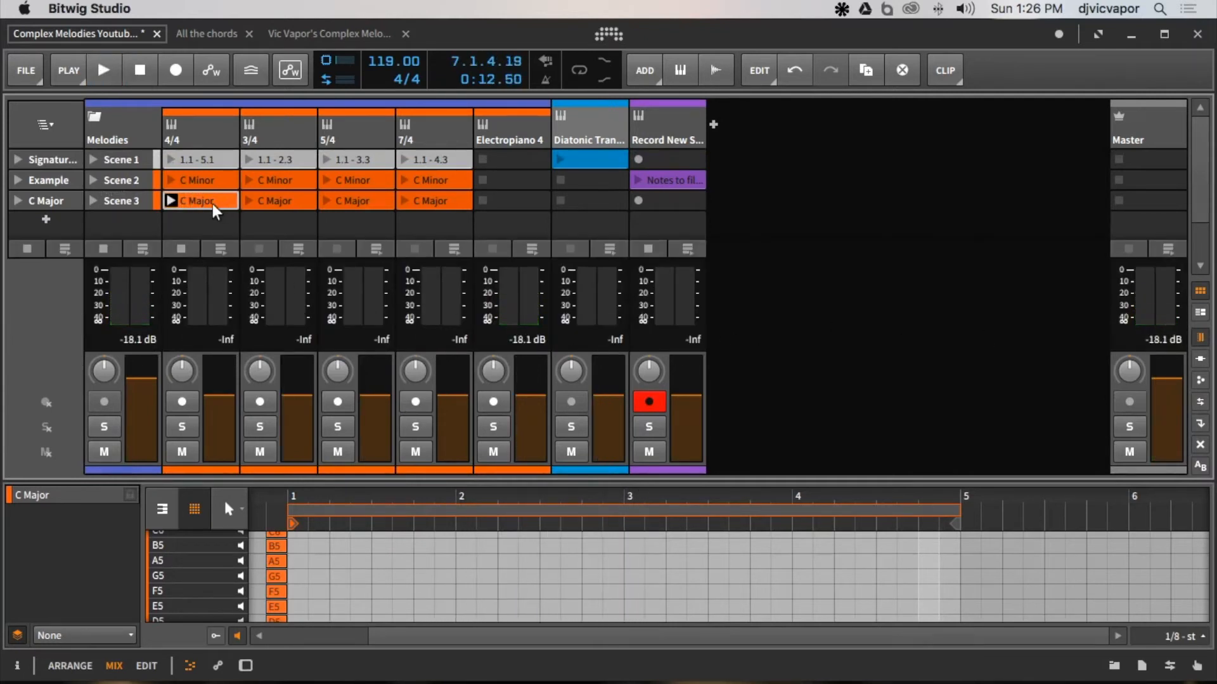
Open the 3/4 track's C Major clip in the full Edit view, showing the note rows around F4.
left_click(279, 201)
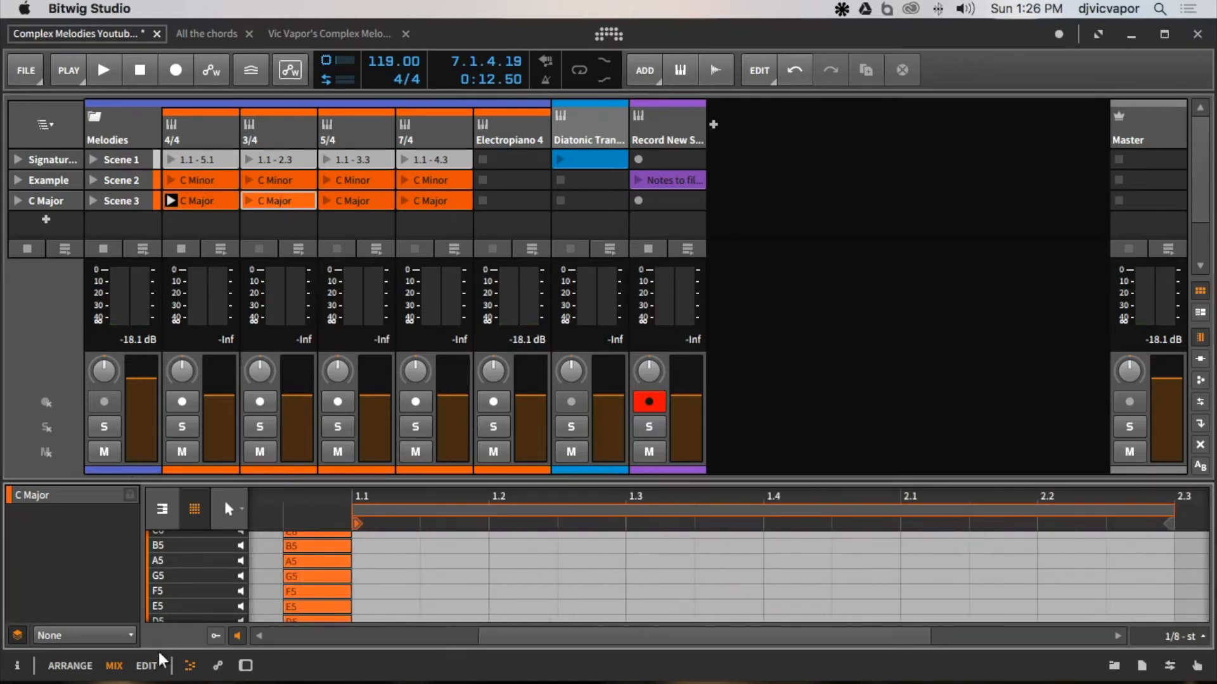
left_click(152, 667)
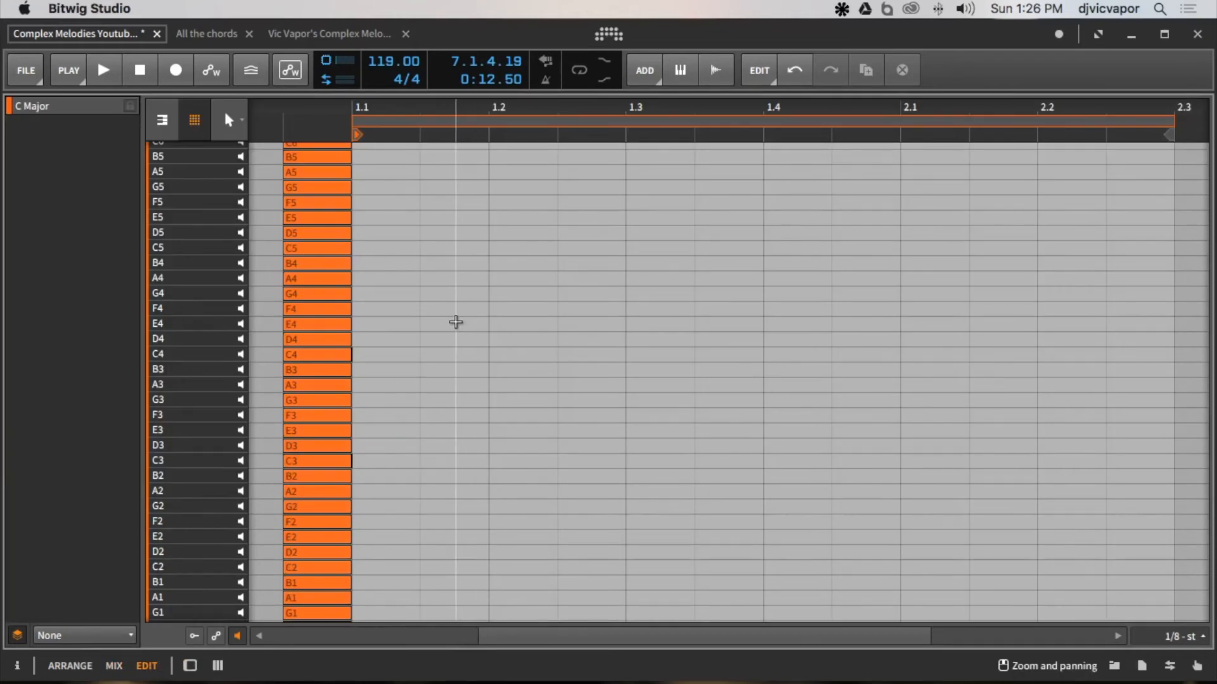
scroll(444, 317, "up", 2)
scroll(444, 318, "down", 3)
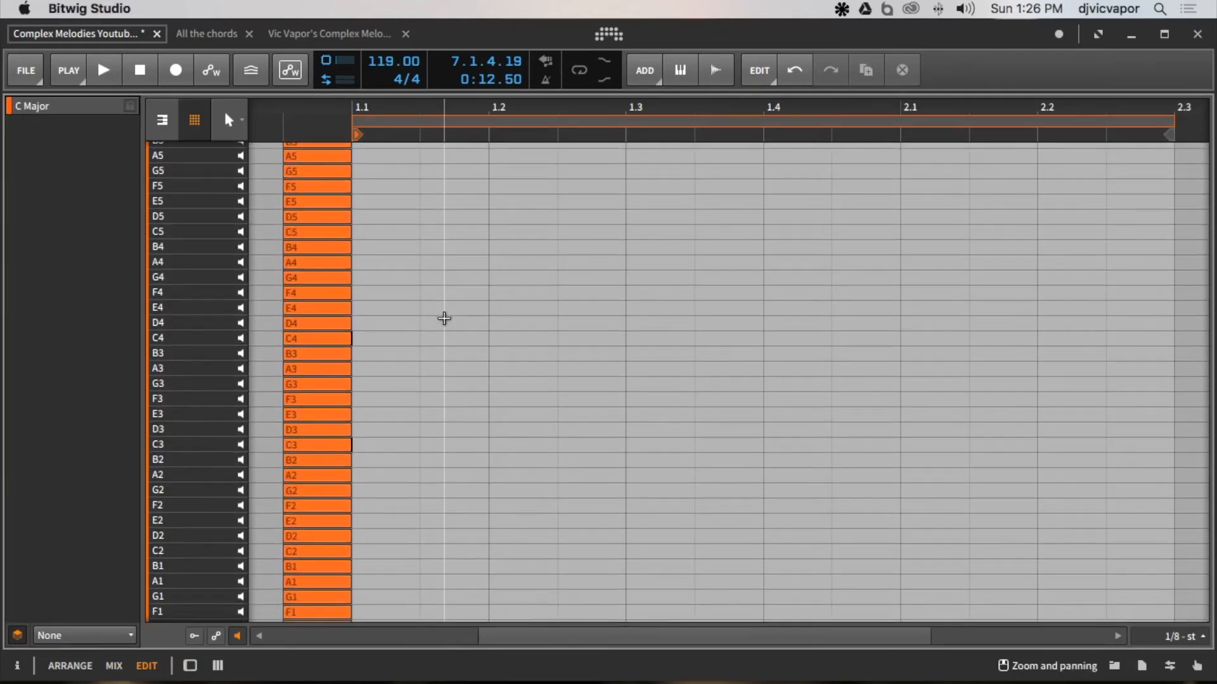
scroll(436, 405, "up", 1)
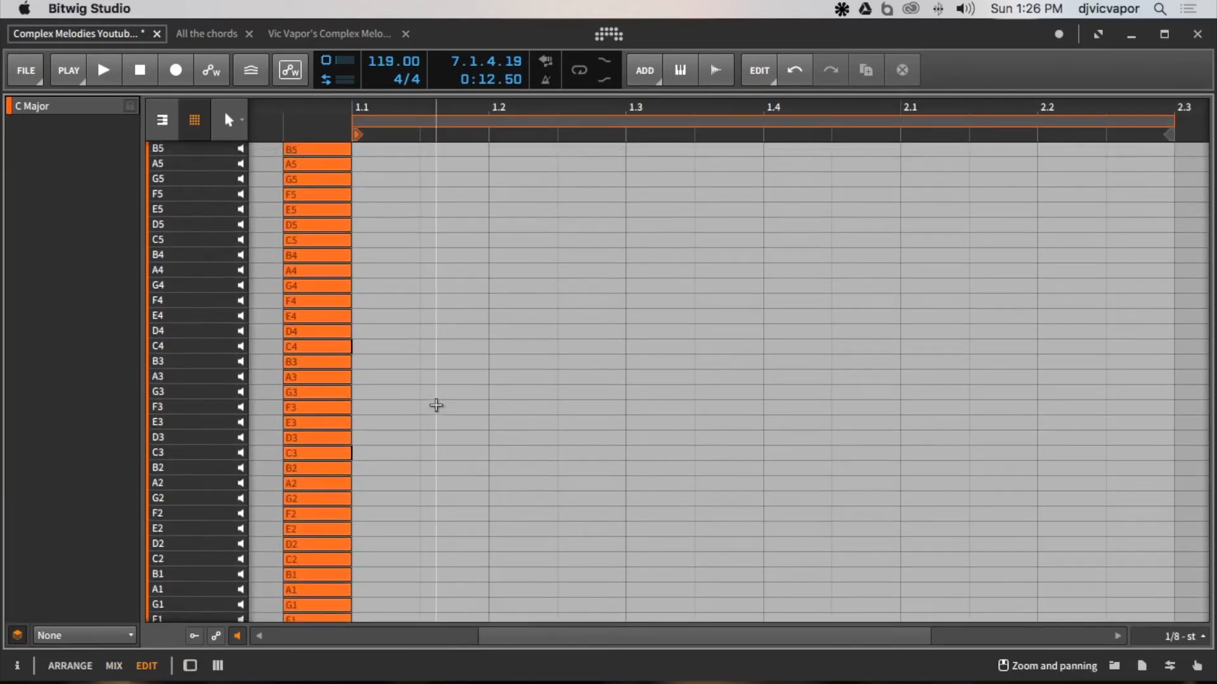
scroll(436, 405, "up", 8)
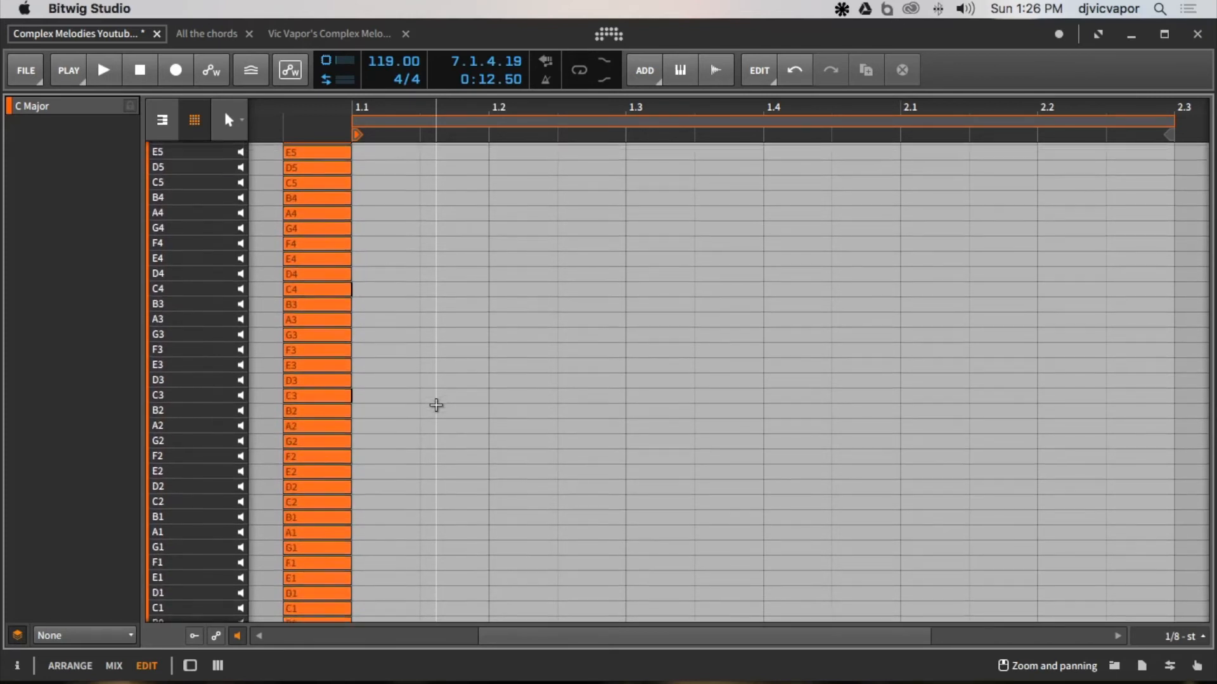
scroll(436, 405, "down", 2)
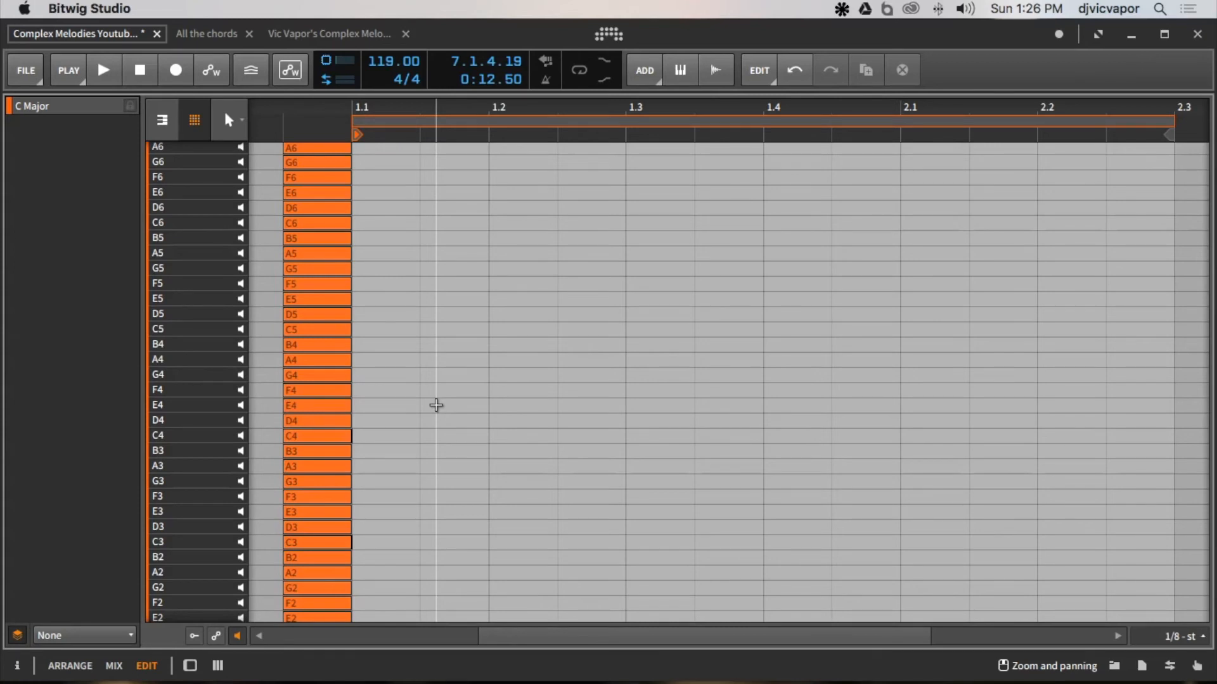
scroll(436, 405, "down", 1)
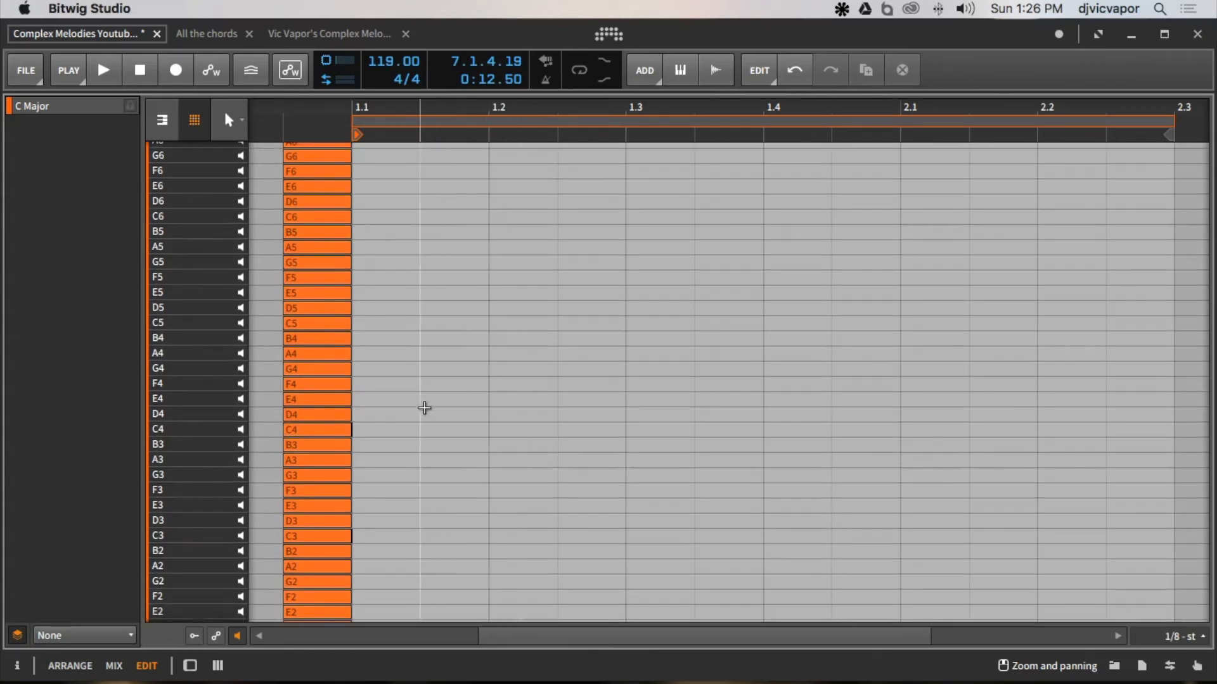
Add an eighth note F4 at 1.1, a quarter note A4 at 1.2 and an eighth note D4 on the off-beat of 1.3.
double_click(400, 381)
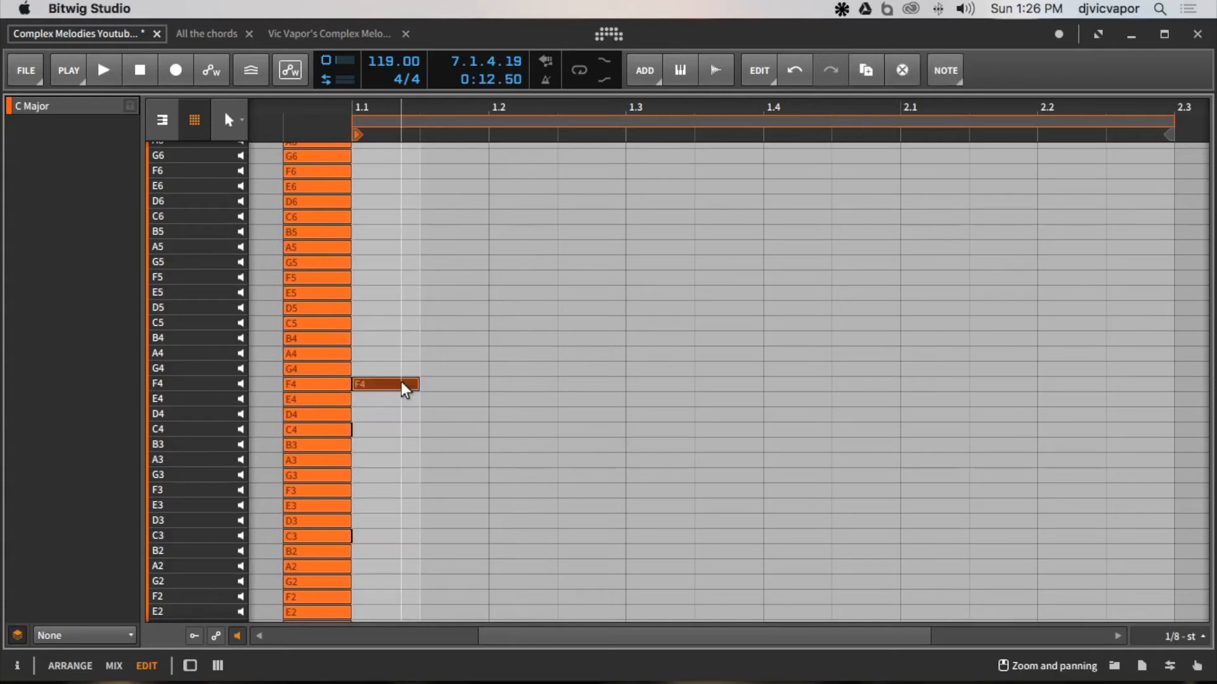
double_click(494, 353)
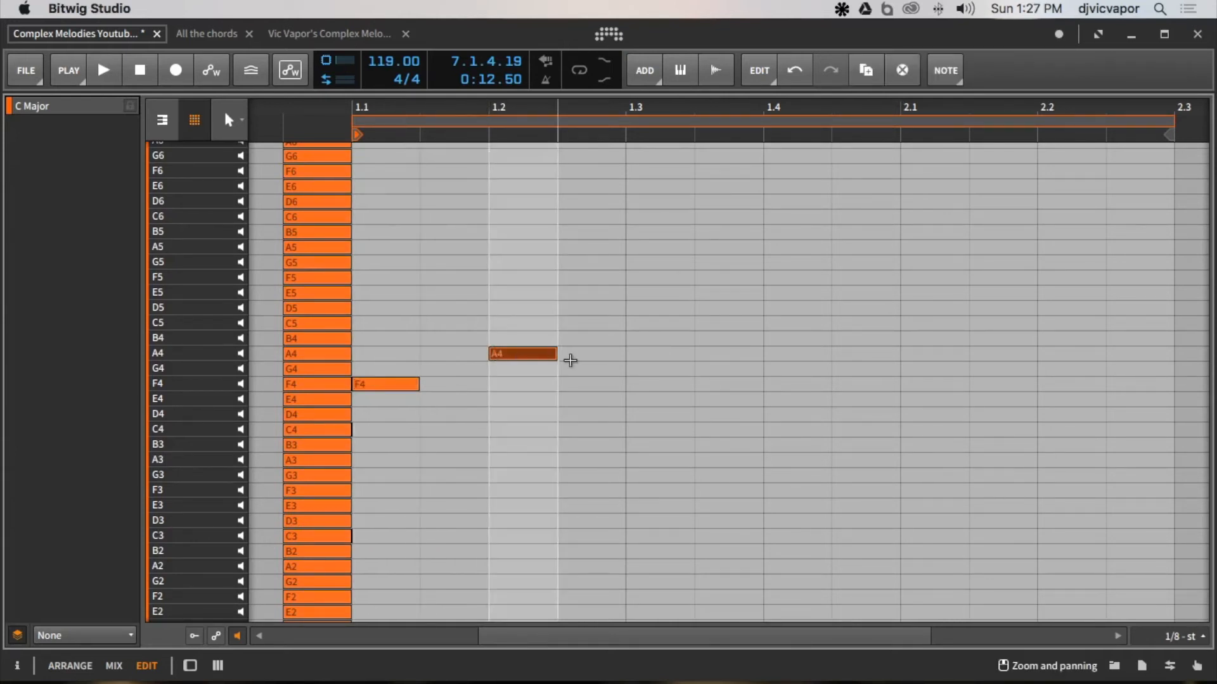
left_click_drag(556, 355, 596, 354)
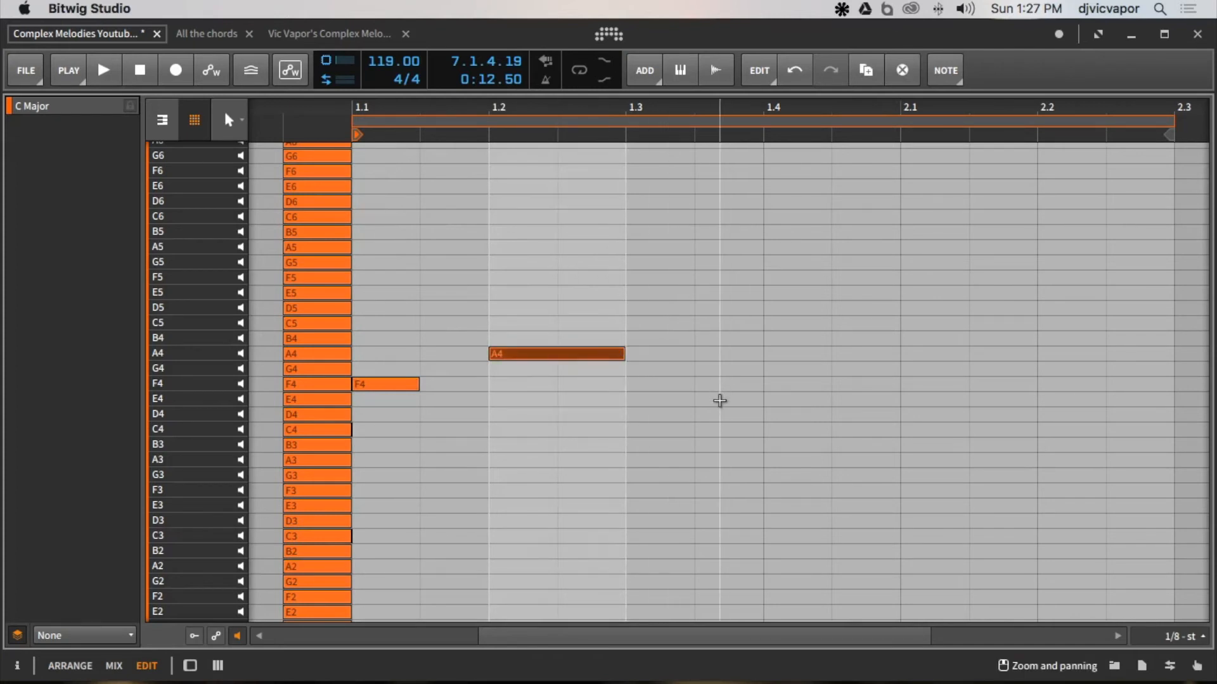
double_click(725, 416)
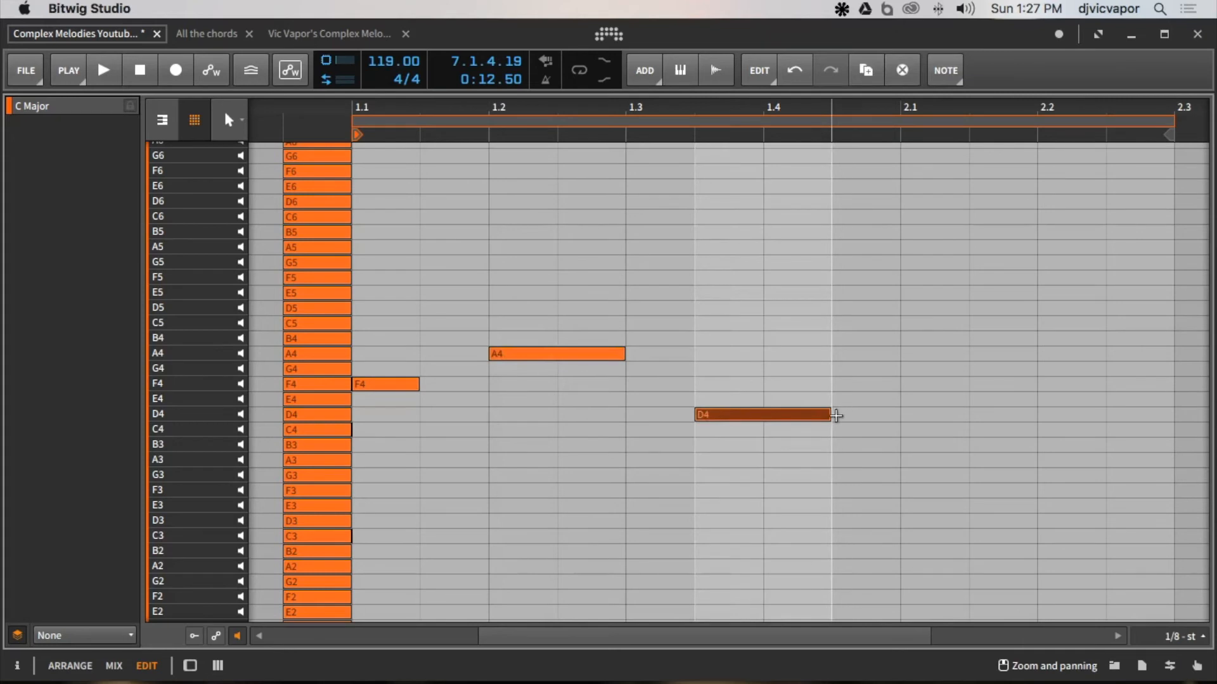
left_click_drag(828, 415, 780, 411)
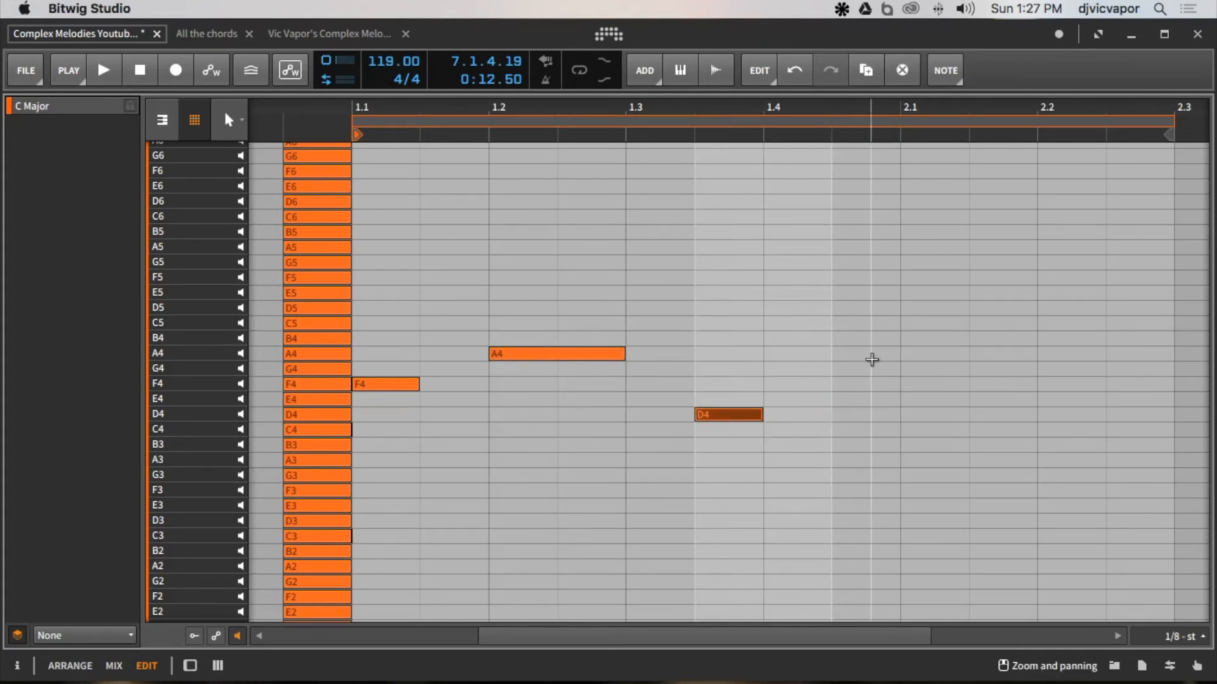
Add an eighth note D5 on the off-beat of 1.4 and a quarter note F4 starting on the off-beat of 2.1.
left_click(857, 309)
double_click(857, 309)
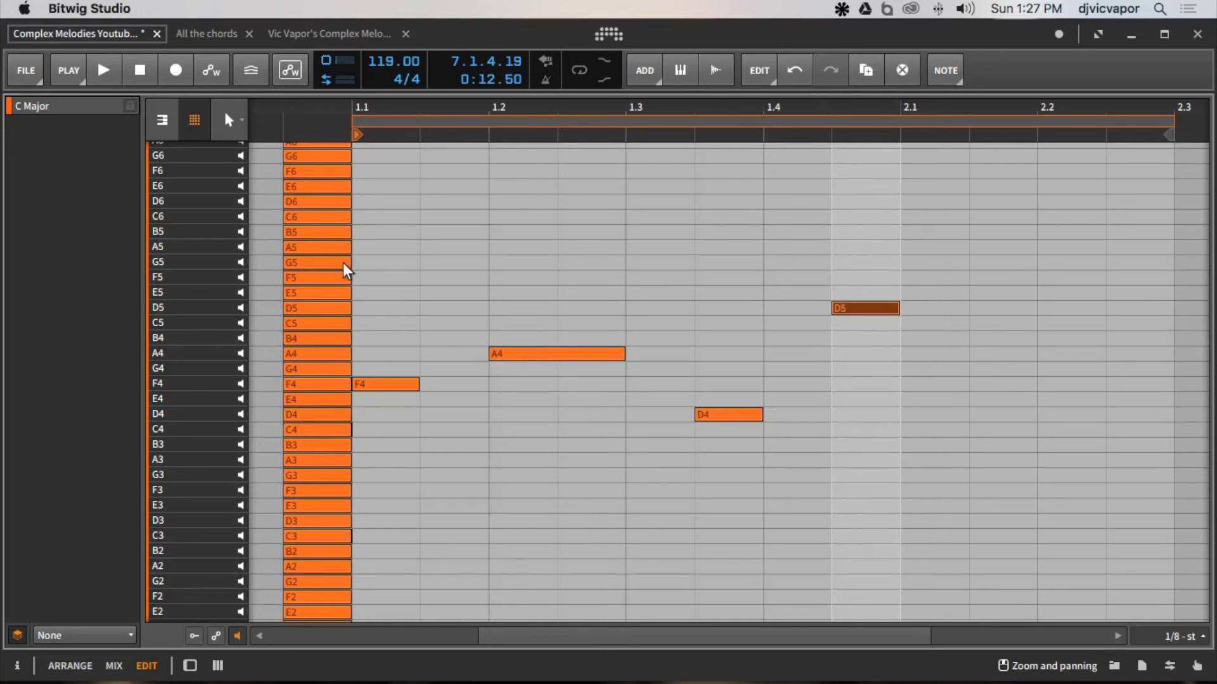
double_click(974, 385)
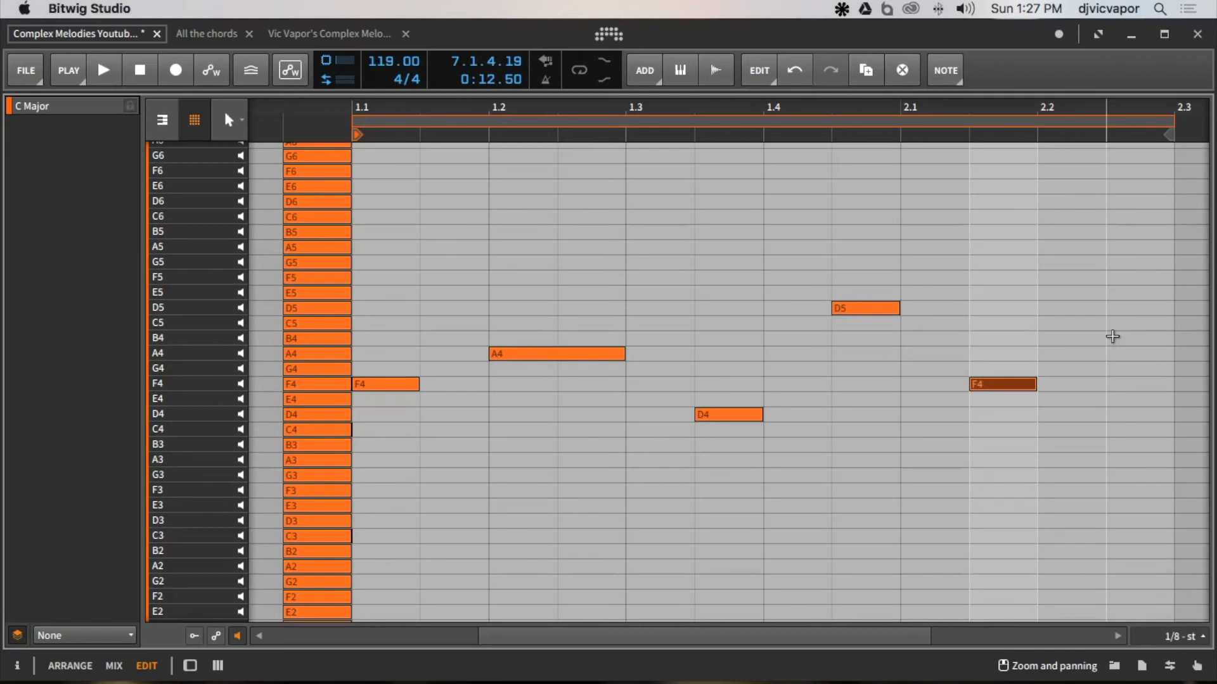
left_click_drag(1033, 383, 1064, 386)
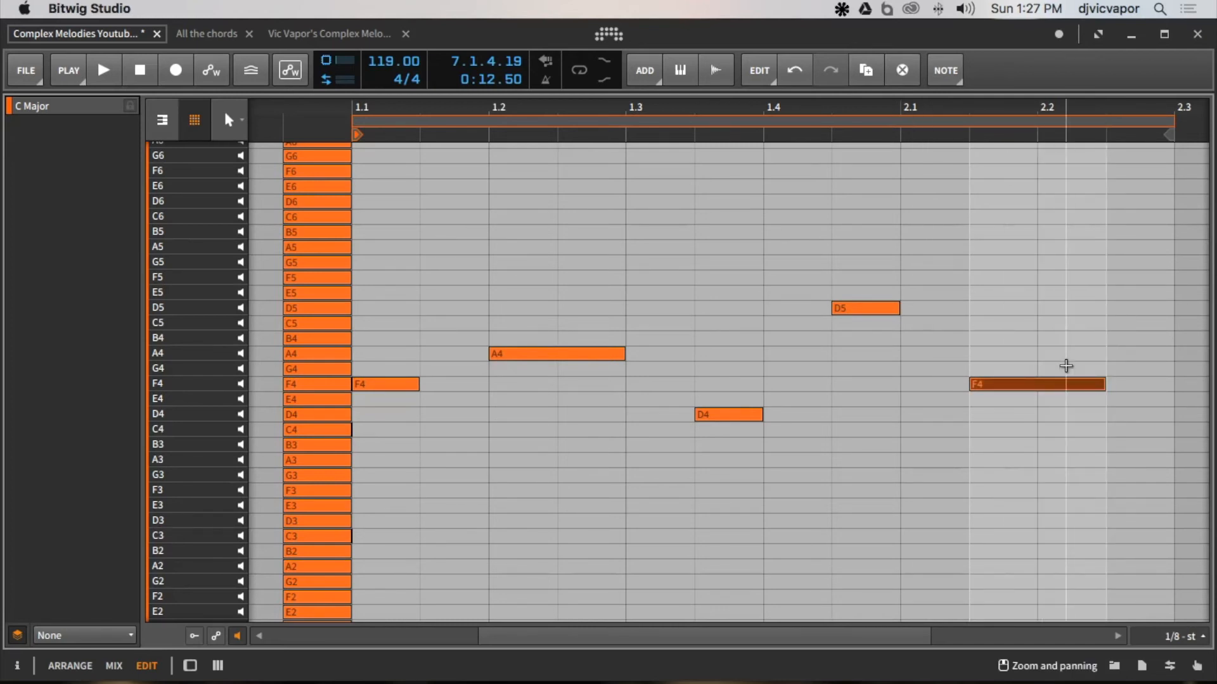
left_click(1065, 365)
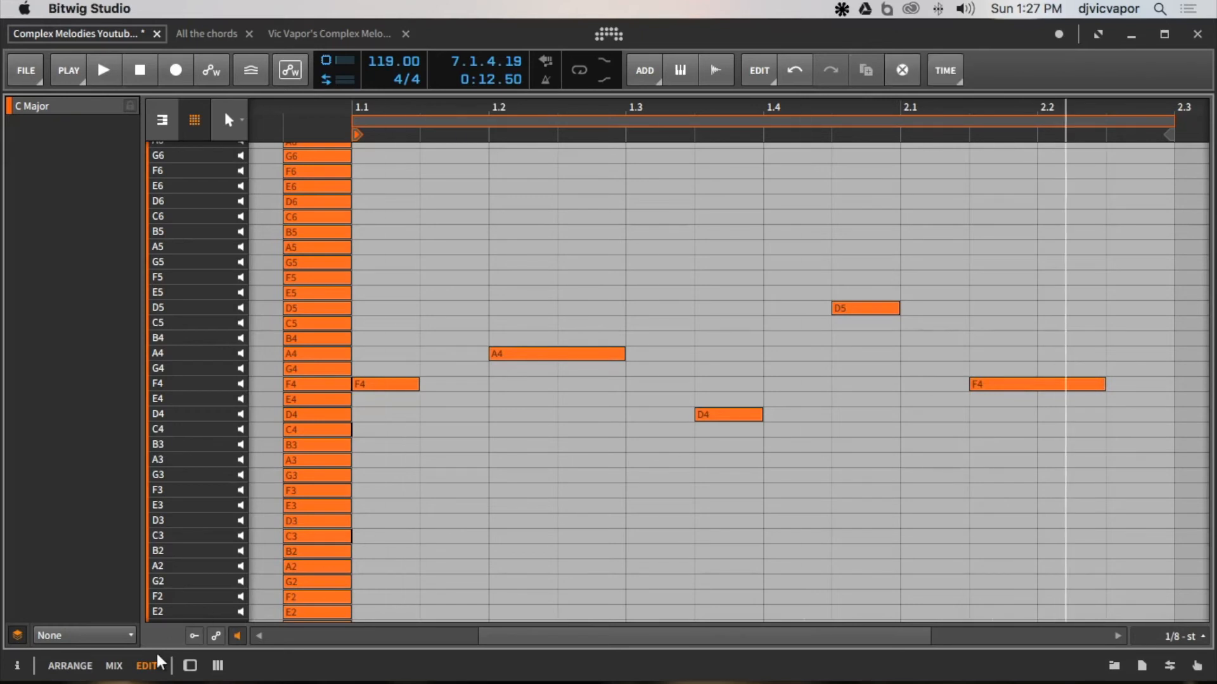
Play the C Major scene from the Mix view and enlarge the note editor to show the 3/4 clip's melody.
left_click(118, 666)
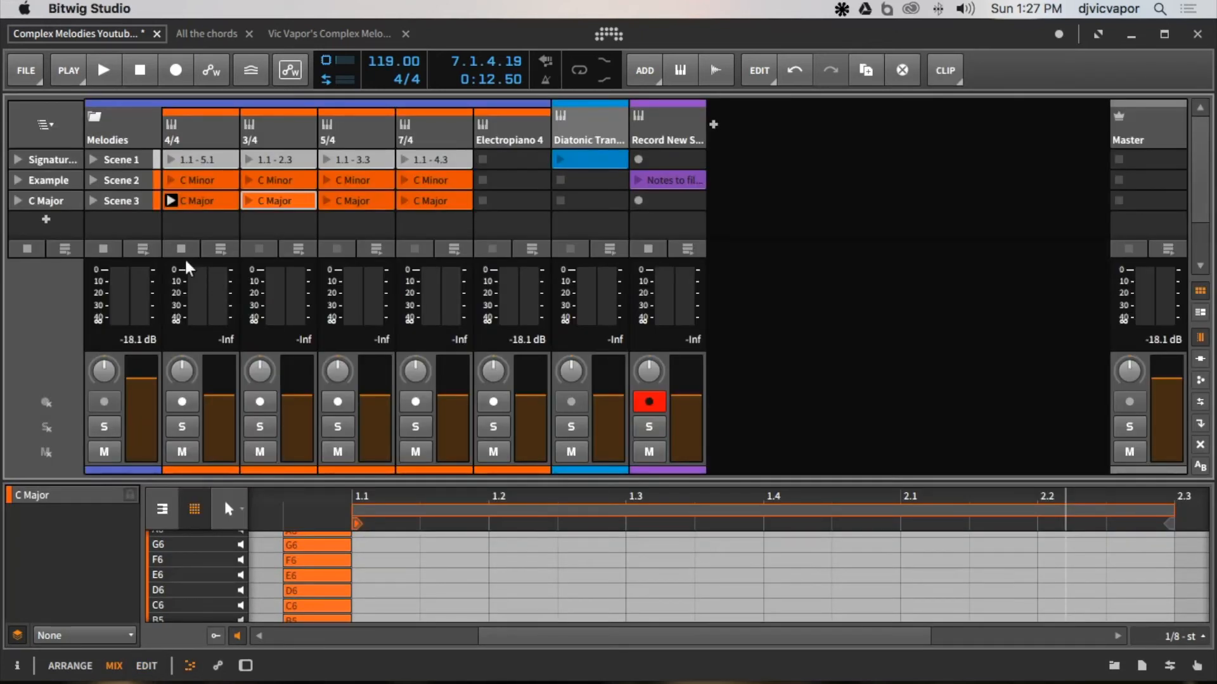
left_click(17, 202)
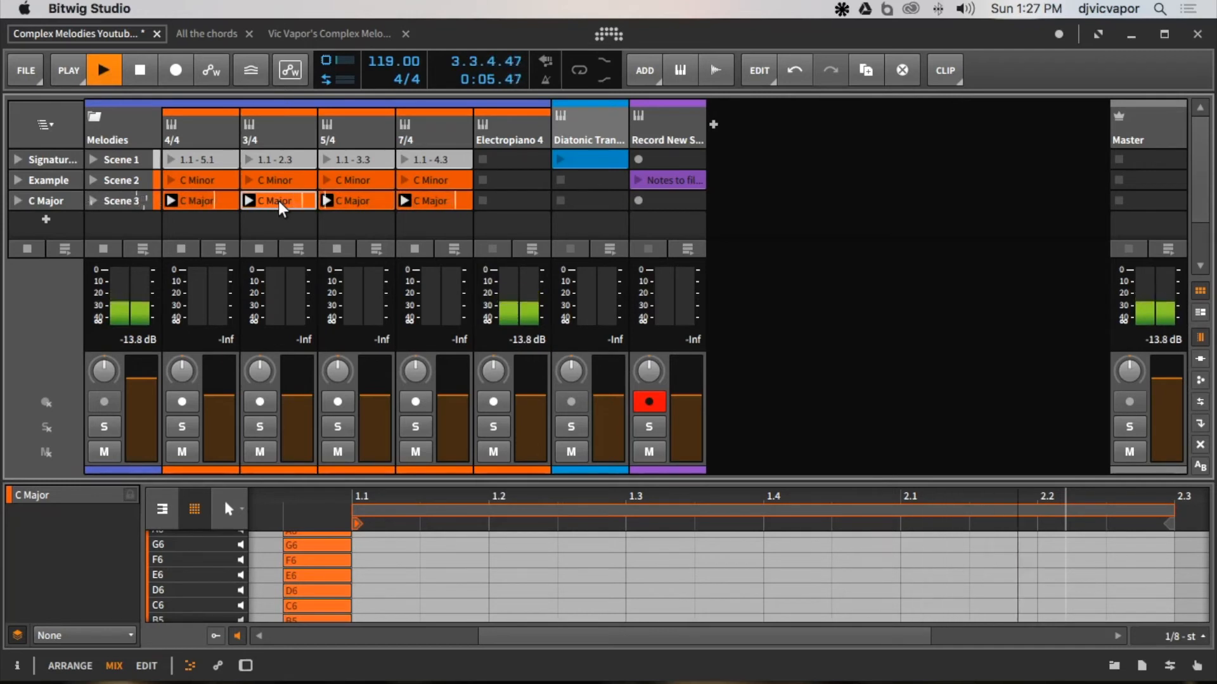
double_click(280, 208)
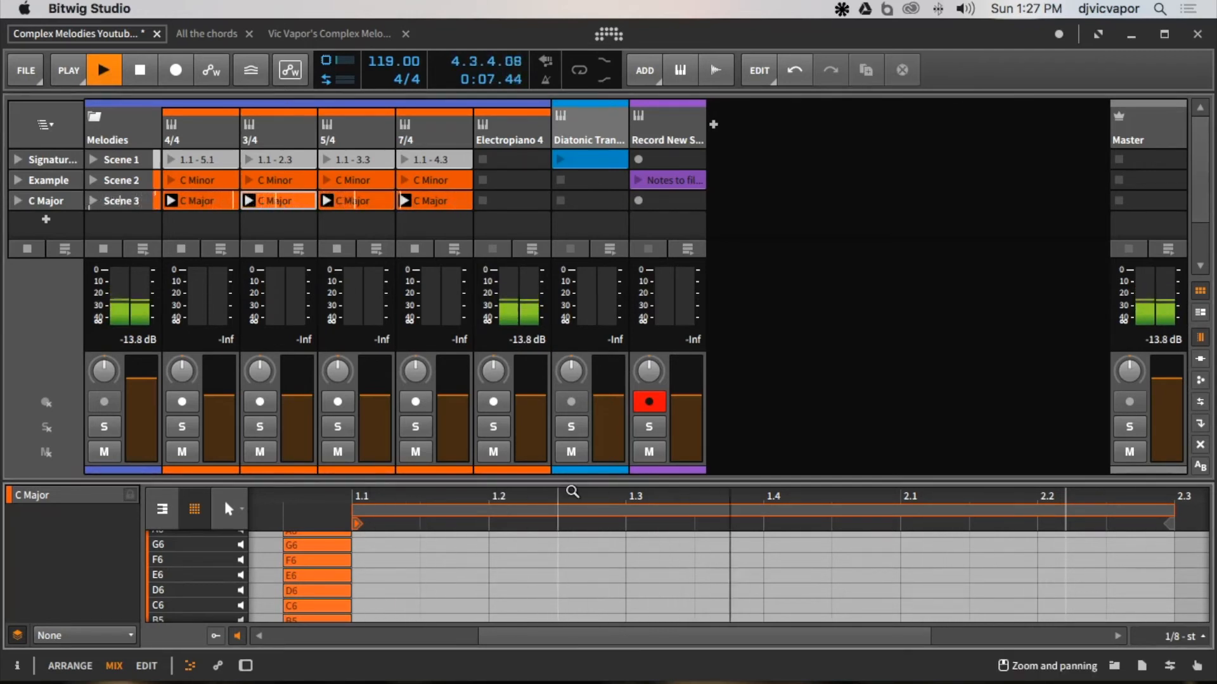
left_click_drag(562, 483, 558, 300)
scroll(542, 420, "down", 1)
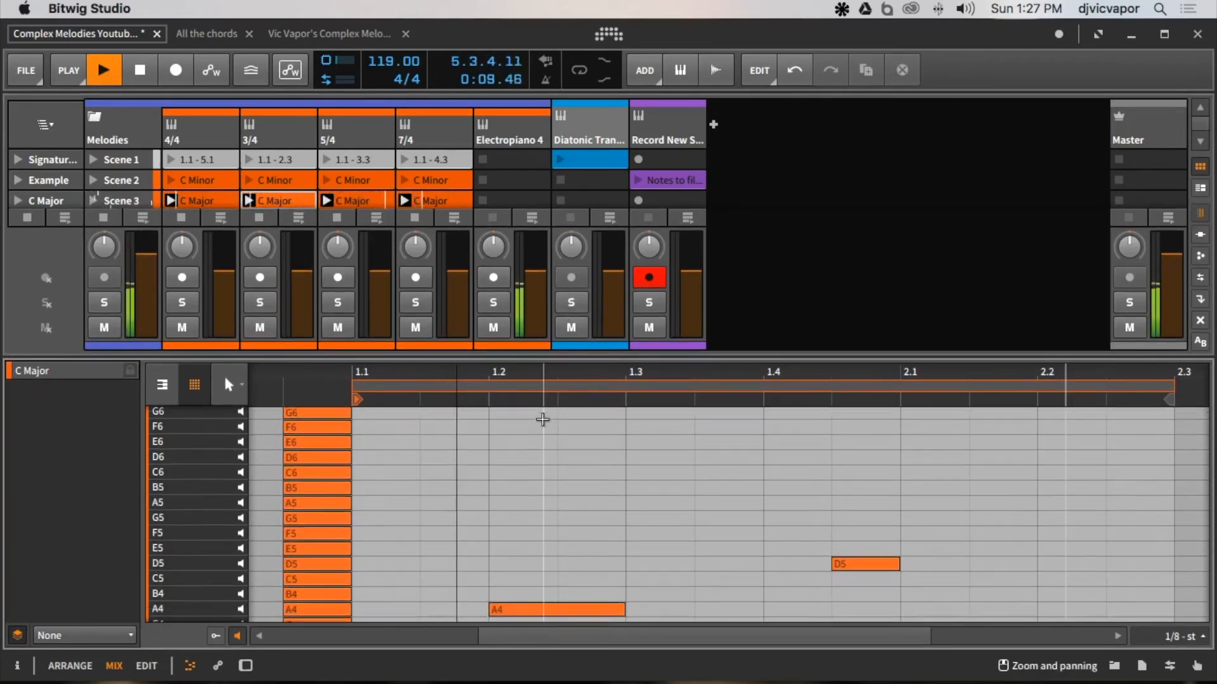
scroll(543, 420, "down", 5)
Select all five notes of the 3/4 clip's melody and transpose them down one octave, from F4 to F3.
left_click_drag(393, 503, 1016, 563)
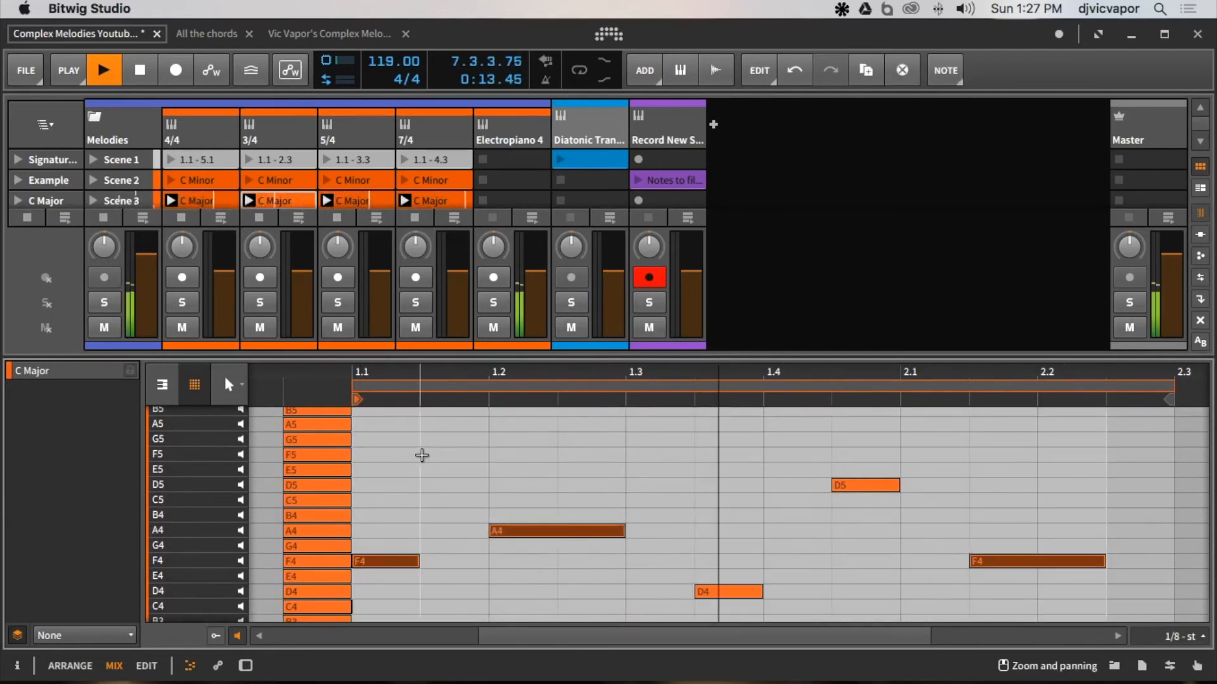
left_click_drag(421, 455, 995, 593)
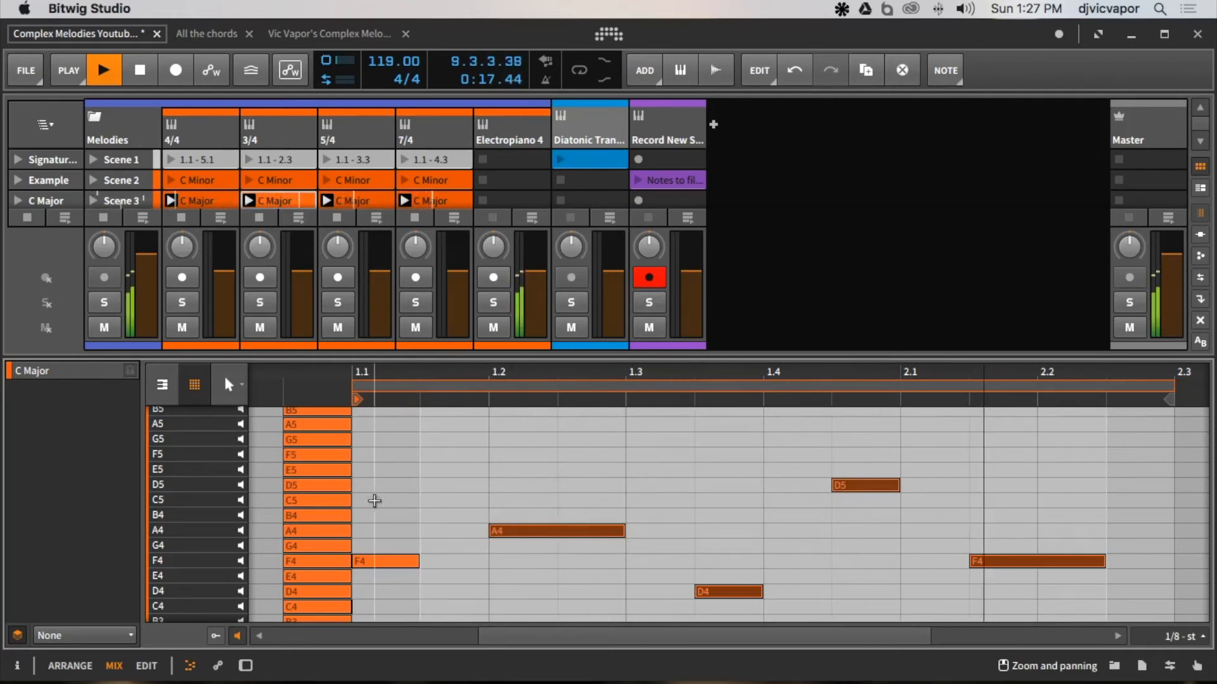
left_click_drag(377, 501, 996, 605)
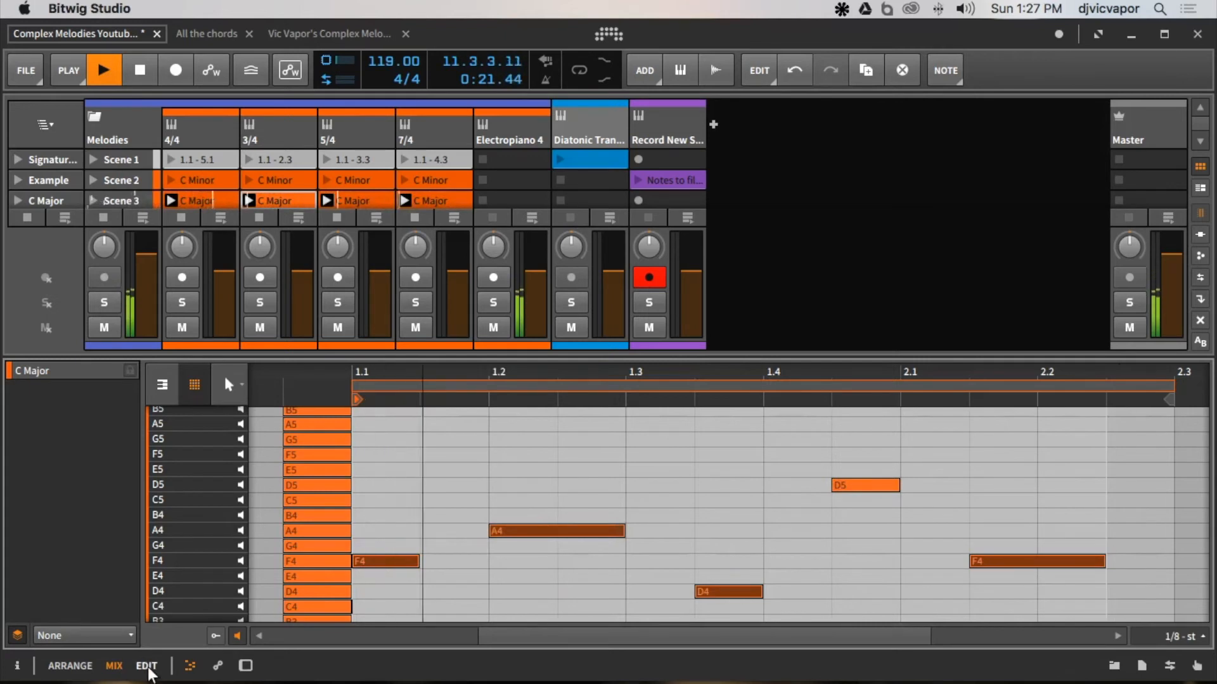
left_click(147, 666)
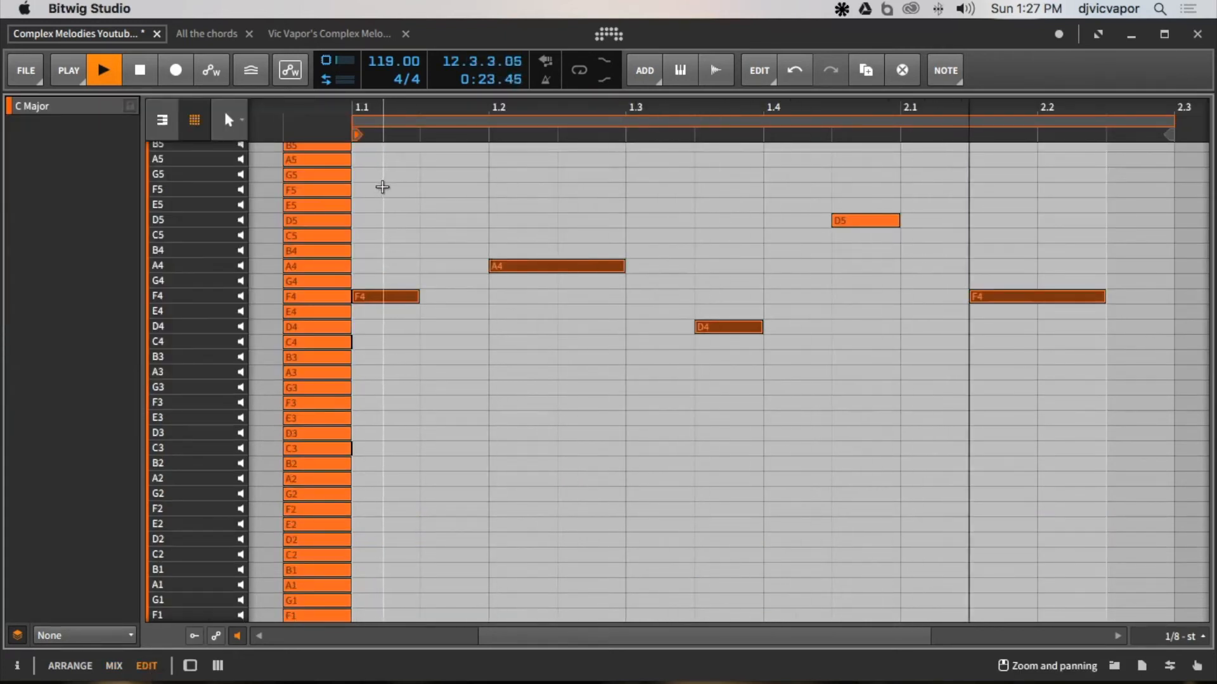
left_click_drag(382, 187, 984, 365)
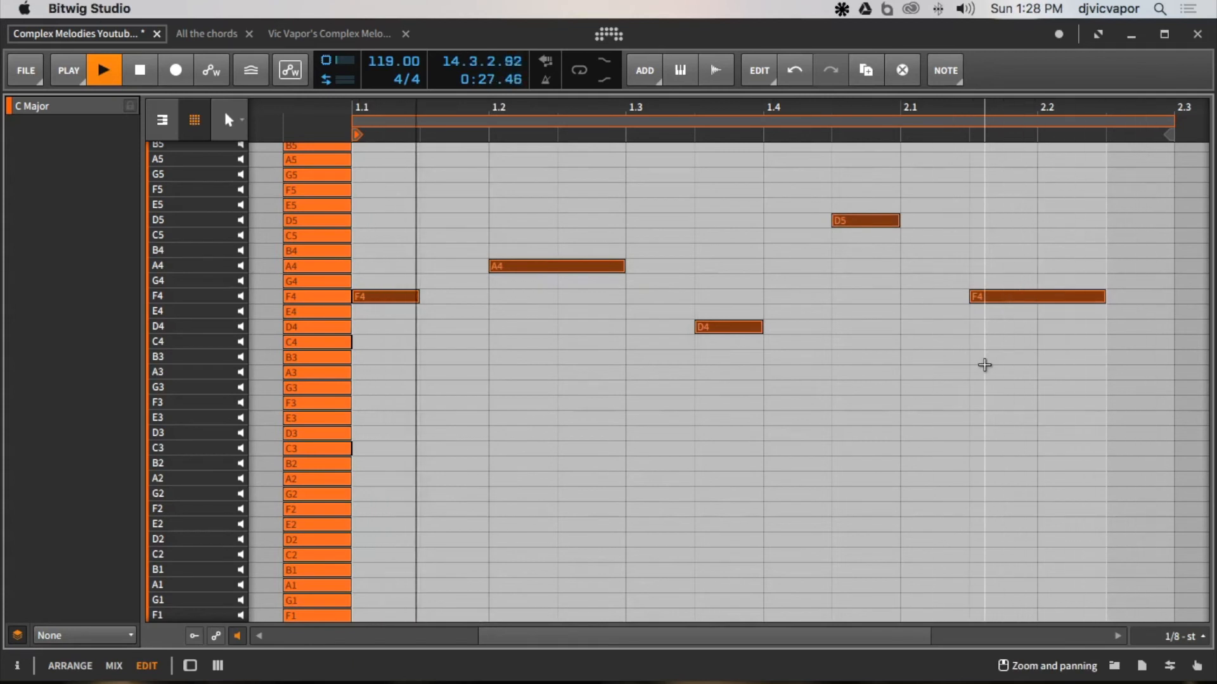
key("Down")
key("Down")
key("Down")
key("Down")
key("Down")
key("Down")
key("Down")
key("Down")
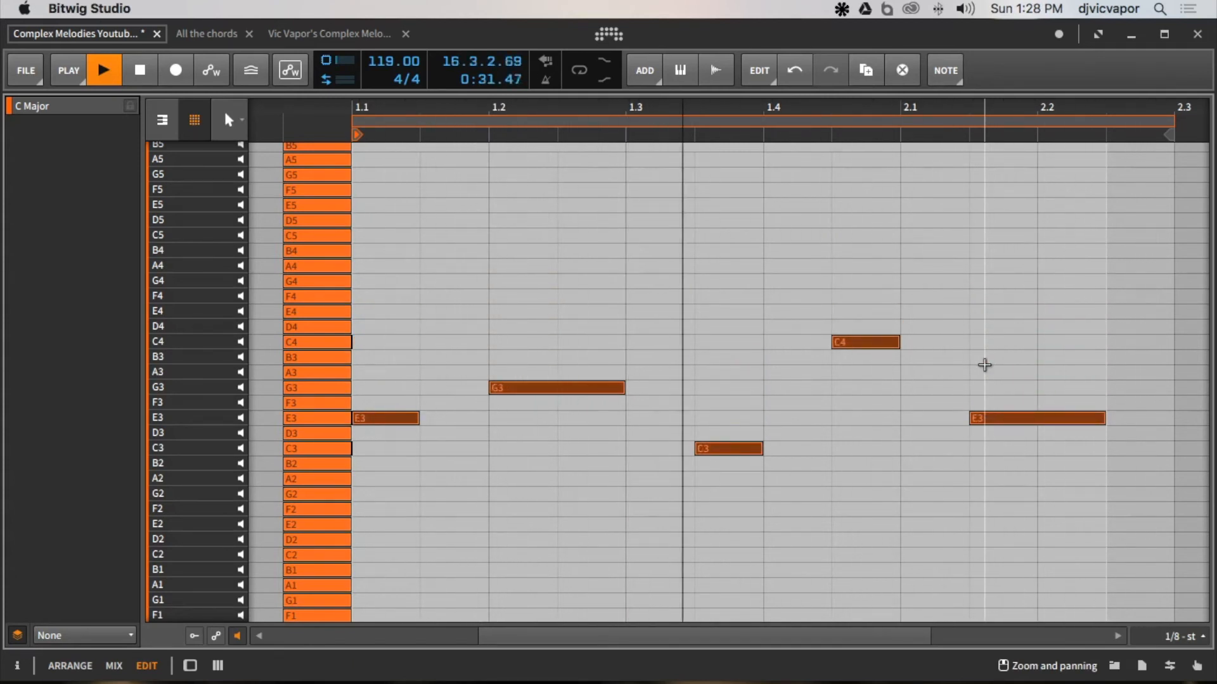
key("Up")
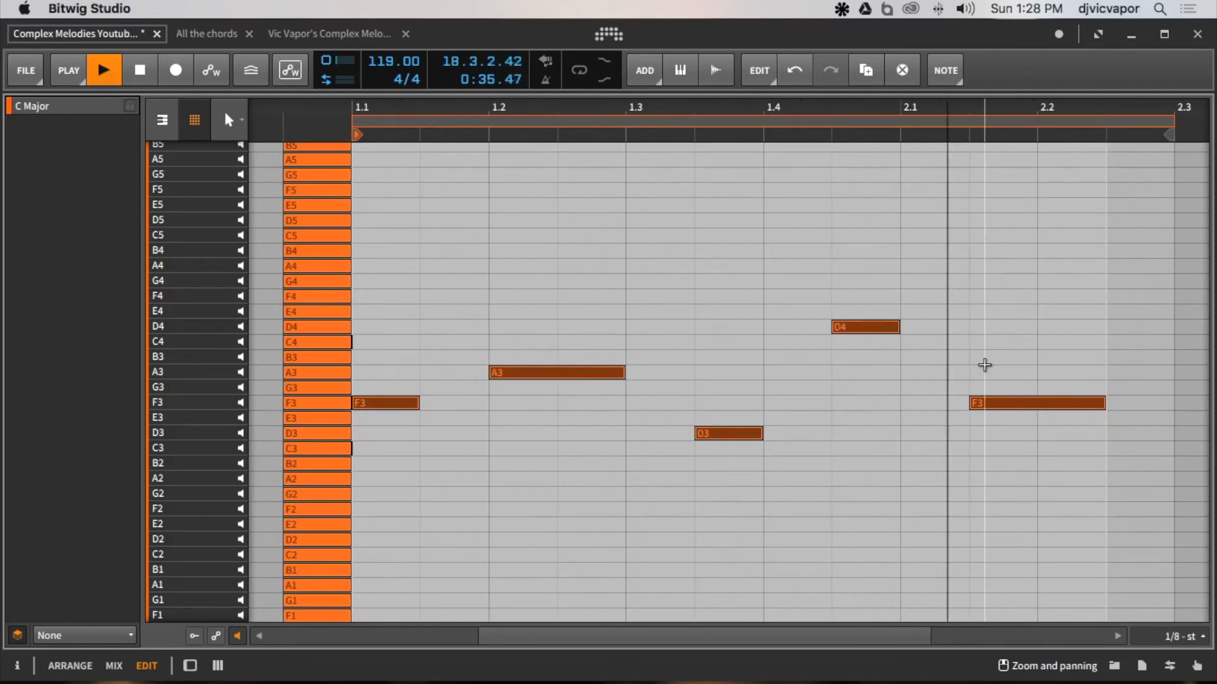
left_click(722, 280)
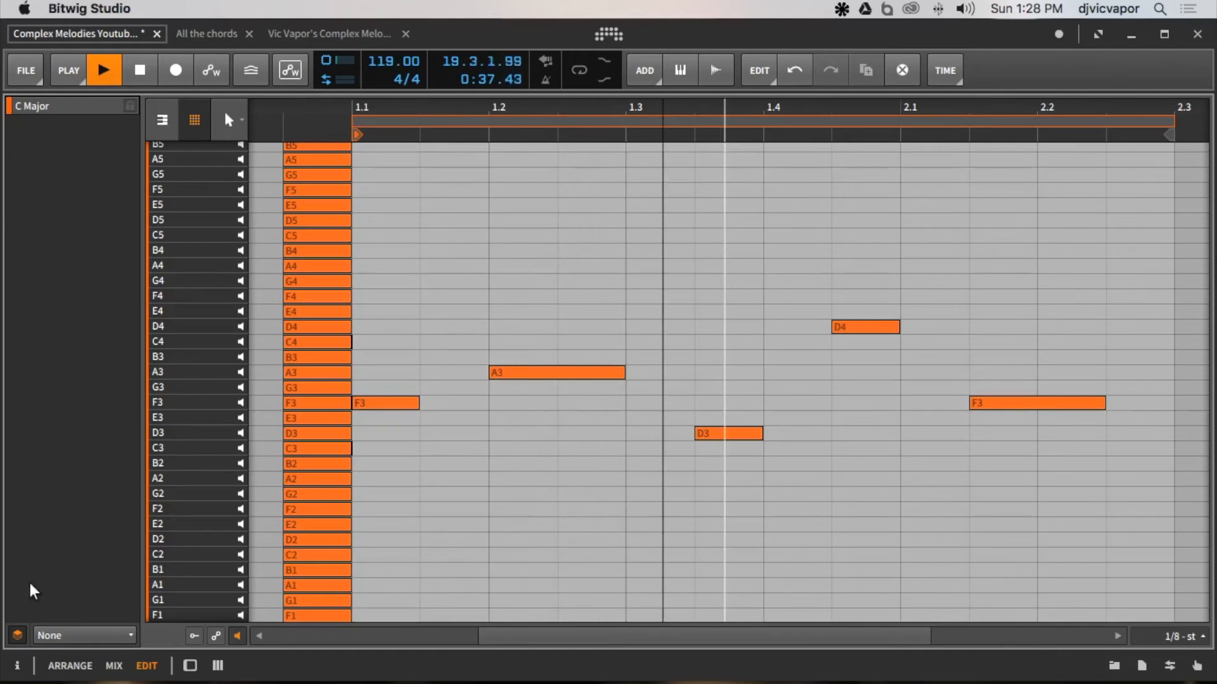
Open the 5/4 track's C Major clip in the full Edit view, showing its whole length from 1.1 to 3.3.
left_click(112, 666)
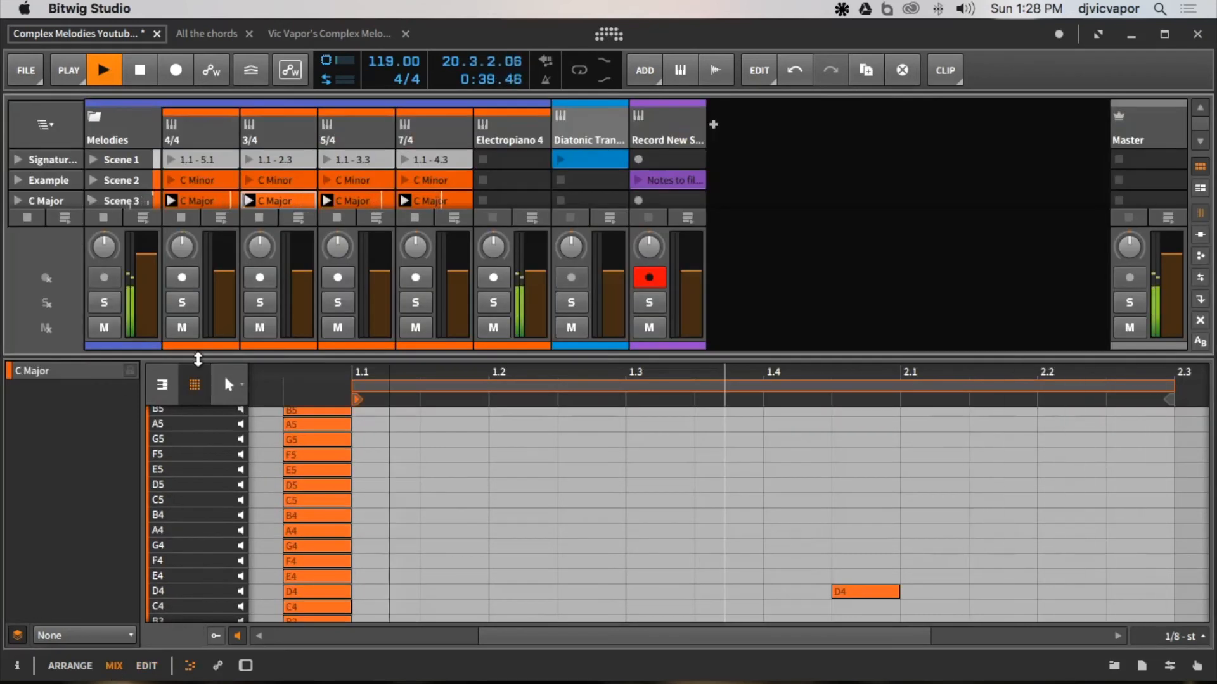
left_click_drag(529, 360, 522, 501)
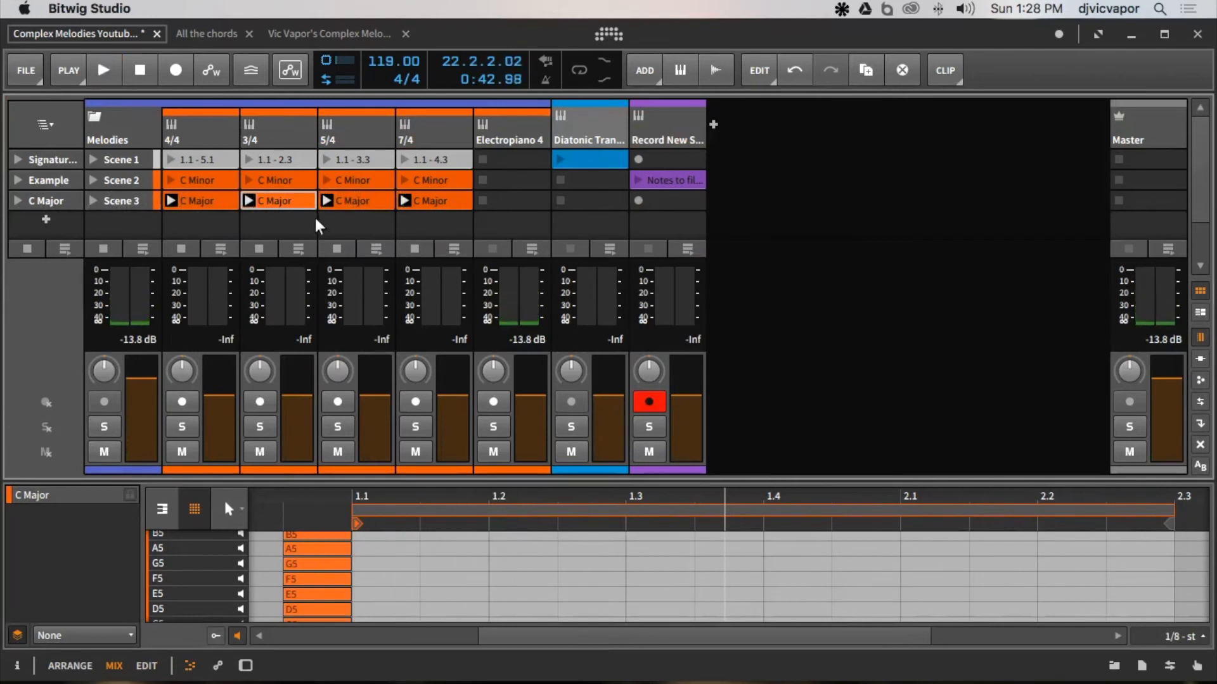
left_click(347, 202)
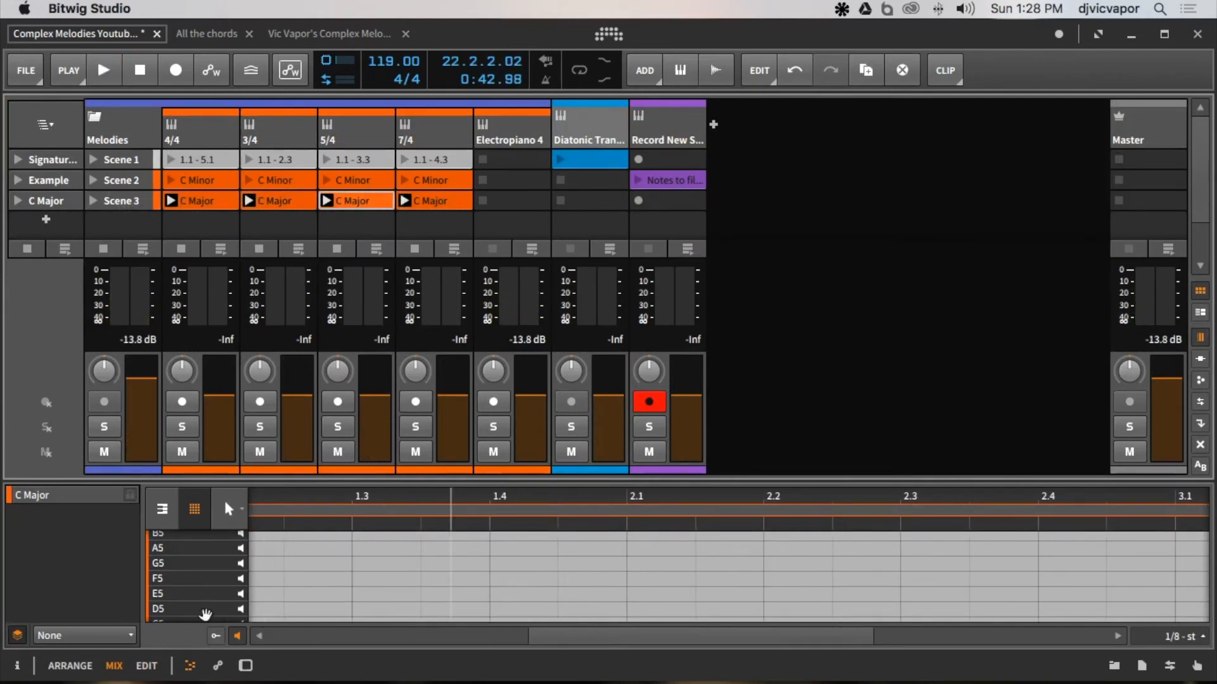
left_click(152, 667)
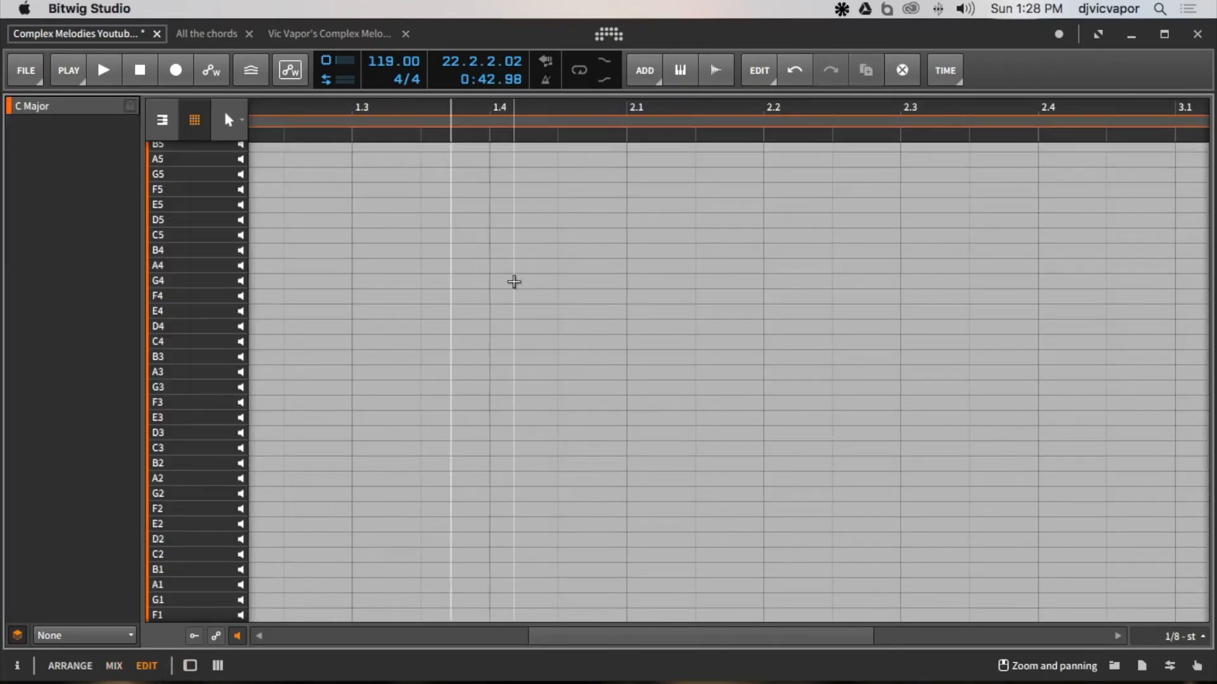
left_click_drag(503, 107, 544, 68)
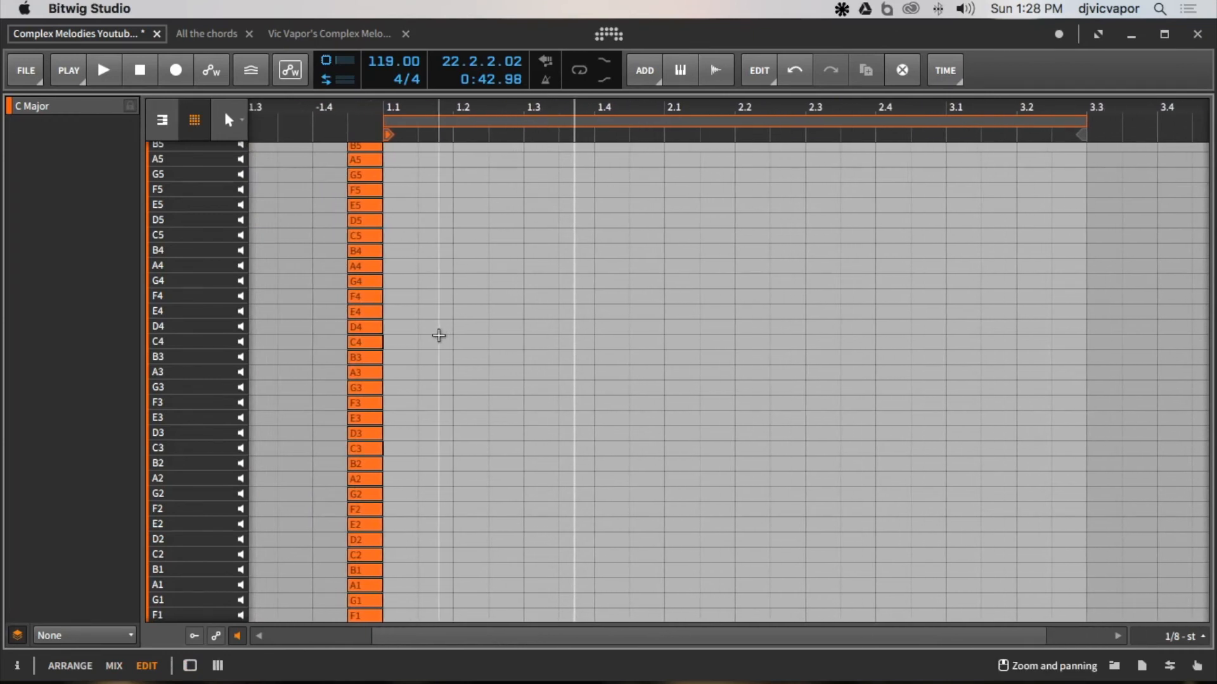
Add eighth notes B2 at 1.1, D3 at 1.2, F3 at 1.3, D3 at 1.4 and A2 at 2.1.
double_click(411, 463)
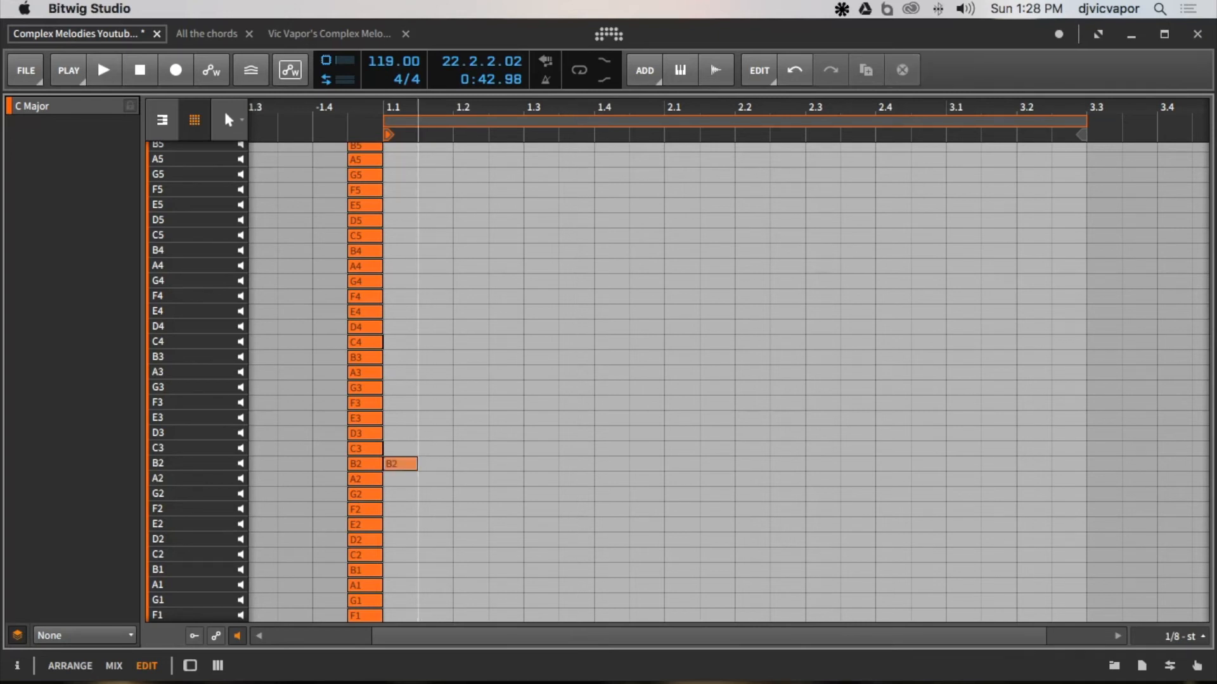
double_click(469, 435)
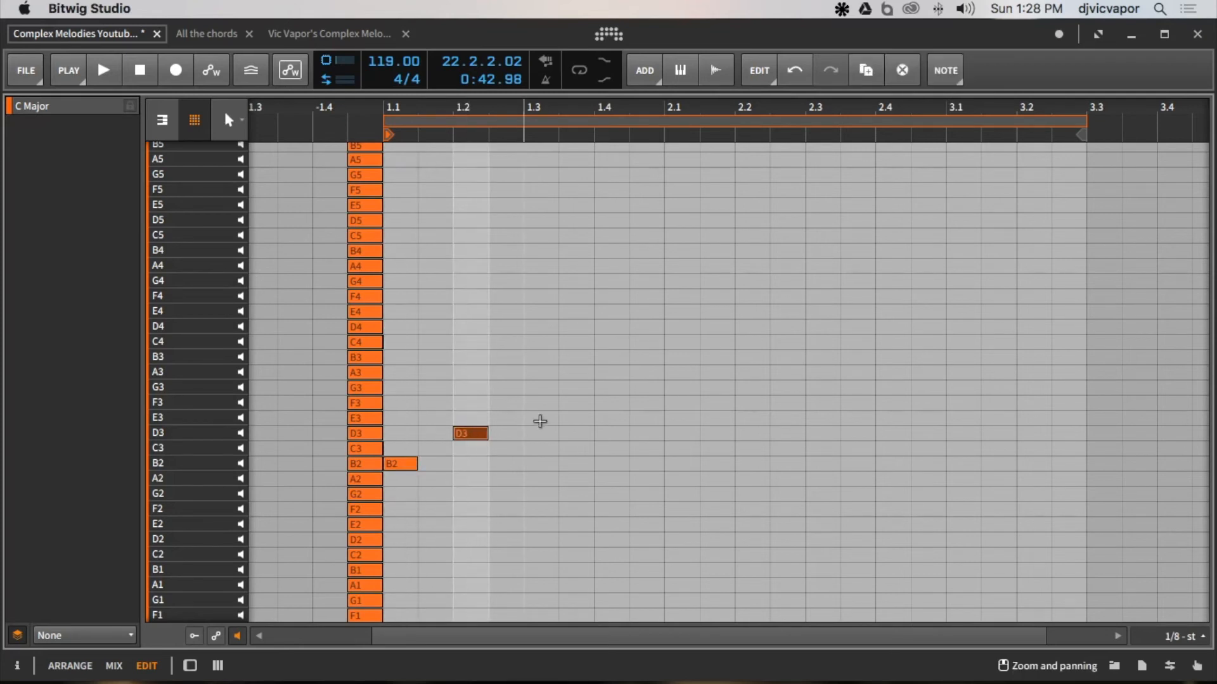
double_click(550, 401)
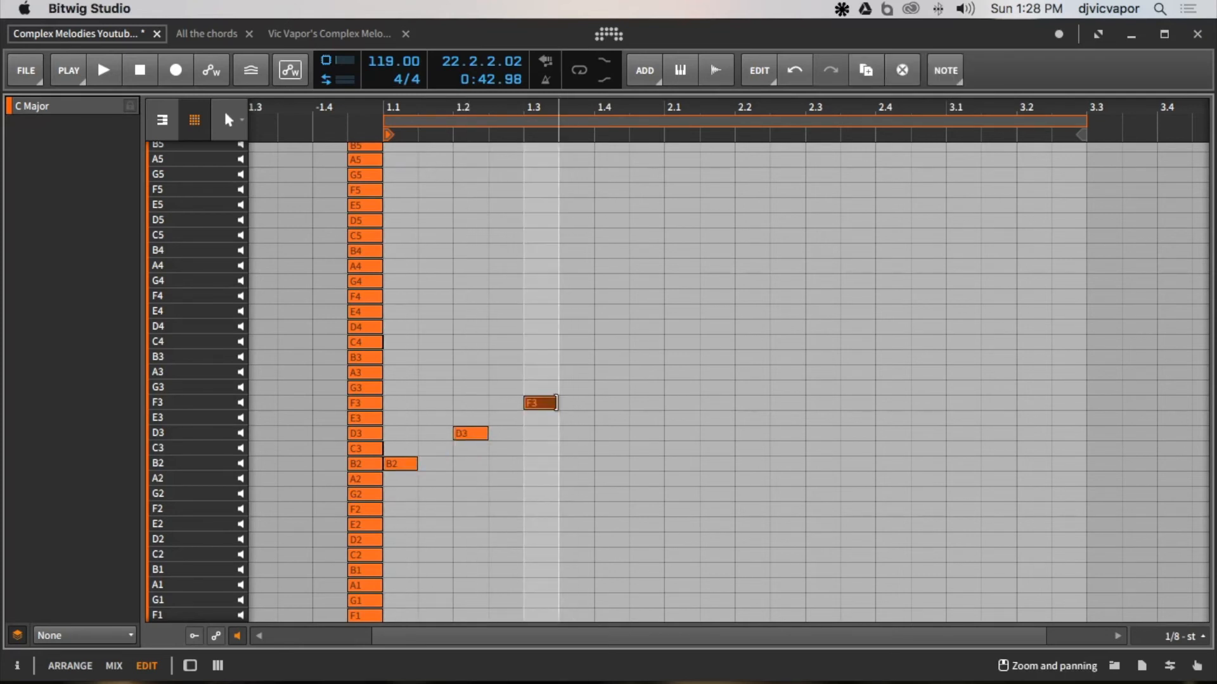
double_click(606, 433)
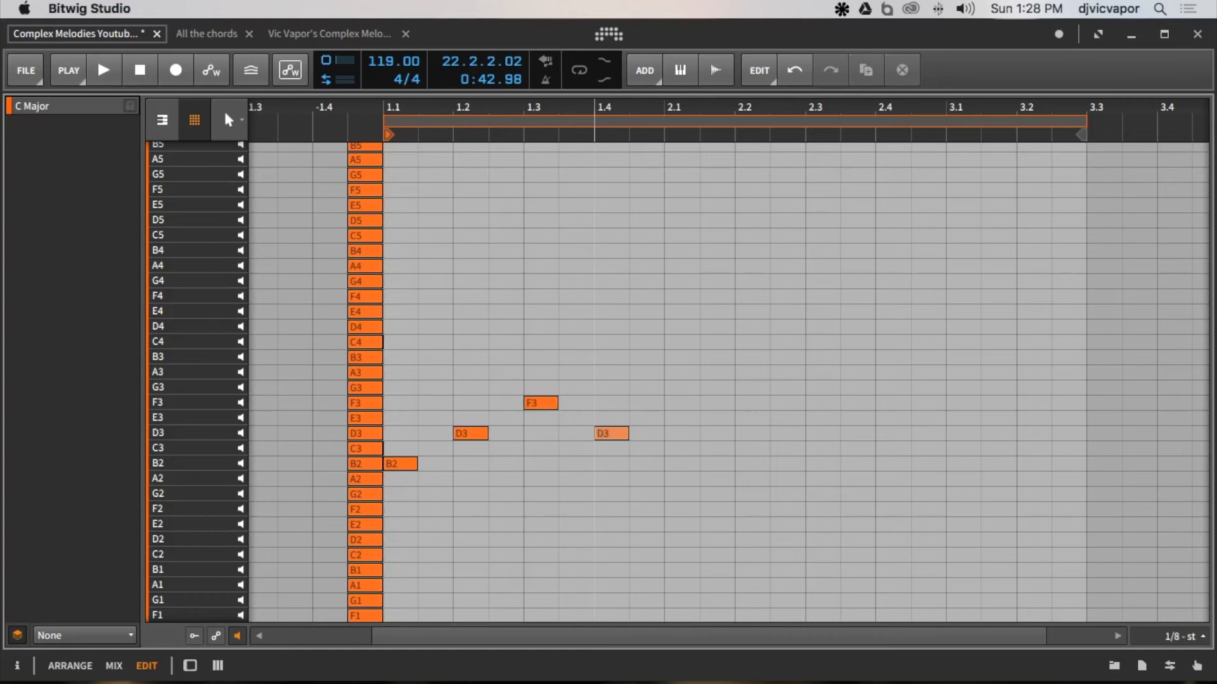
double_click(677, 481)
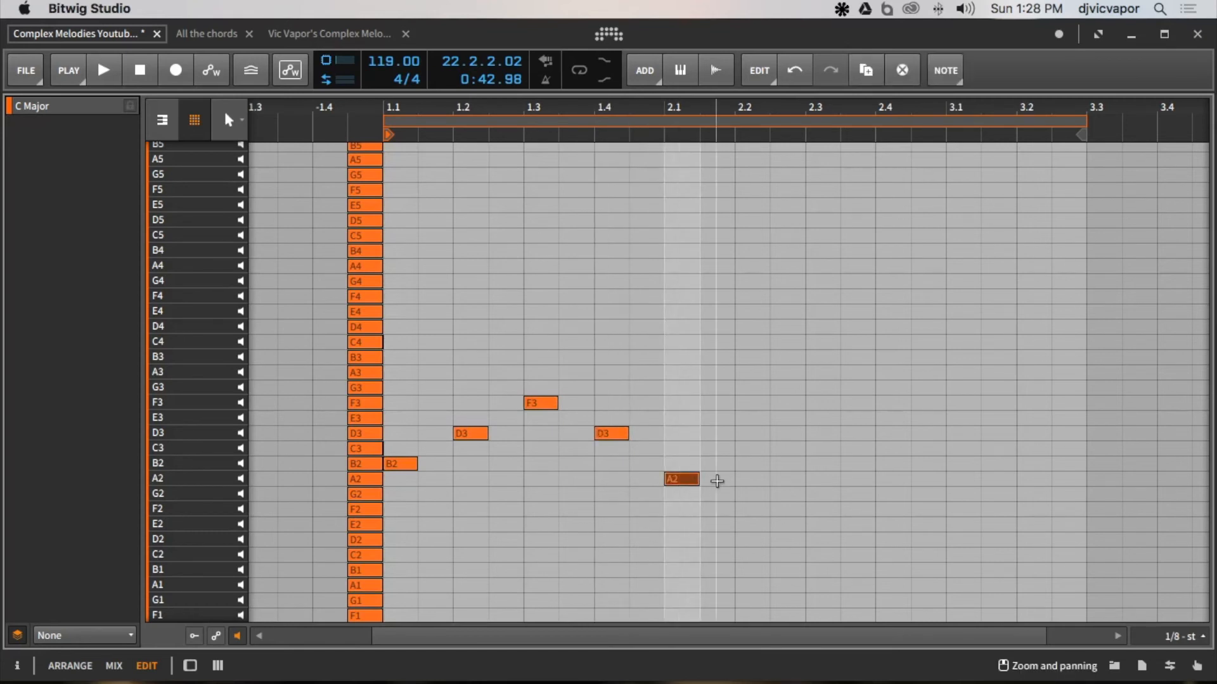
Add eighth notes A2 at 2.2, C3 at 2.3, F3 at 2.4, F3 at 3.1 and D3 at 3.2.
double_click(749, 480)
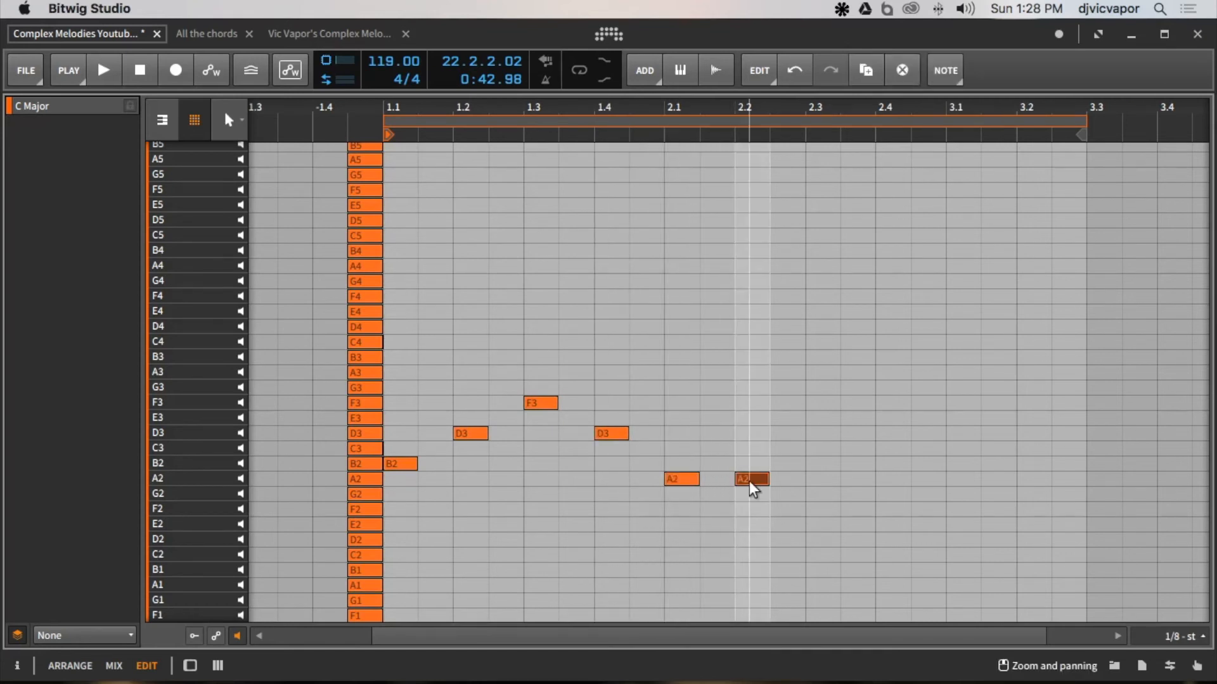
double_click(823, 449)
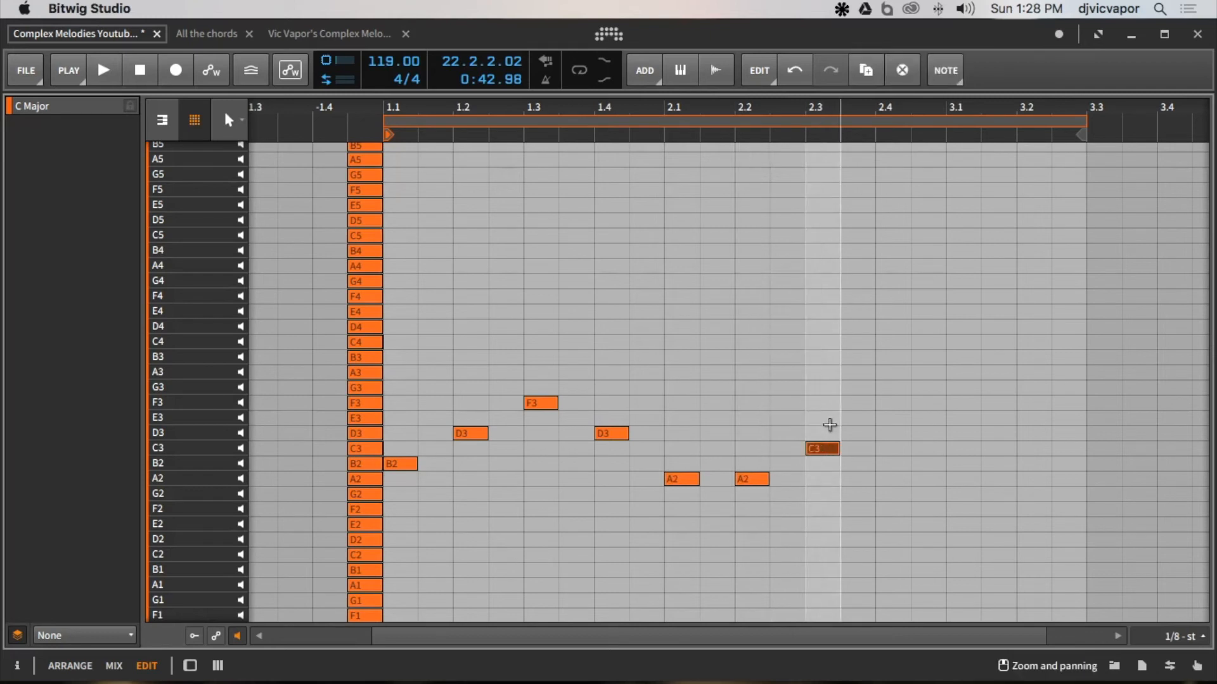
double_click(884, 403)
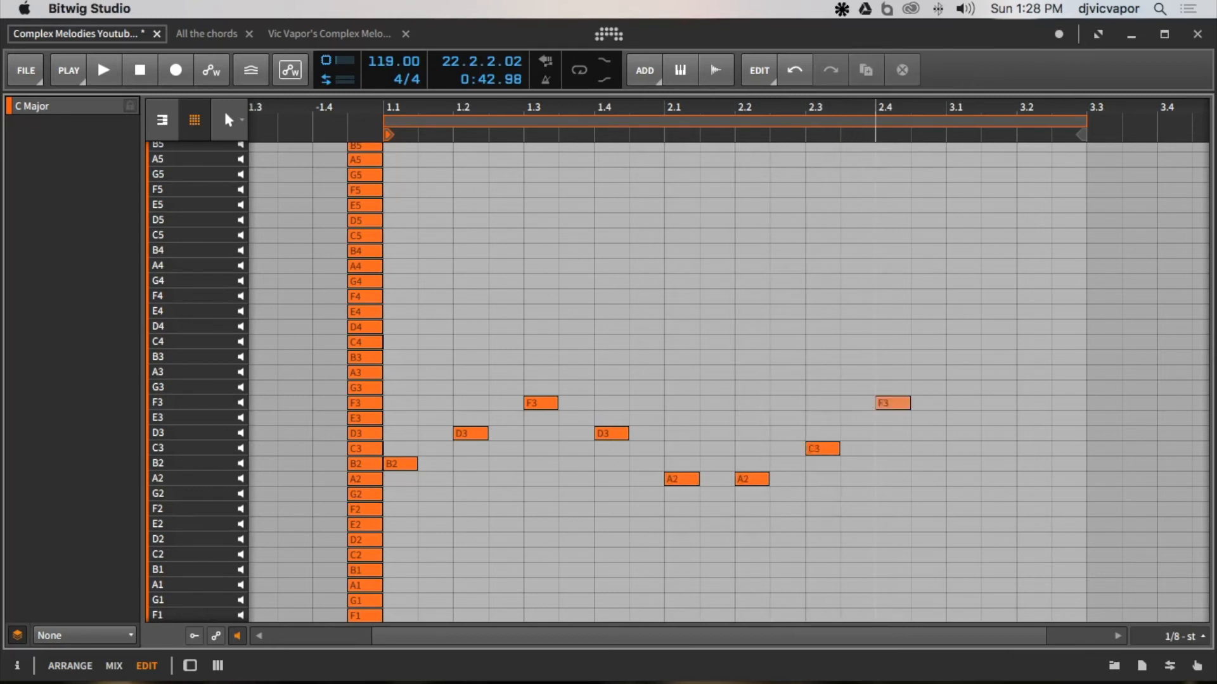
double_click(967, 405)
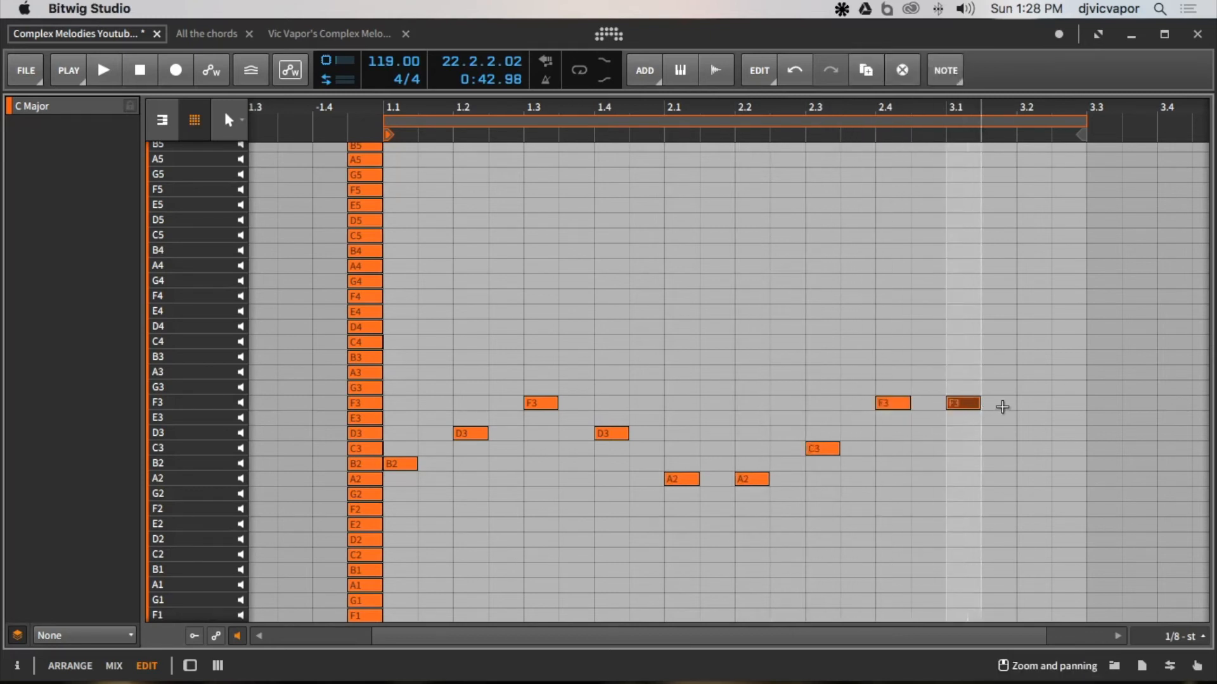
left_click(1030, 434)
double_click(1030, 434)
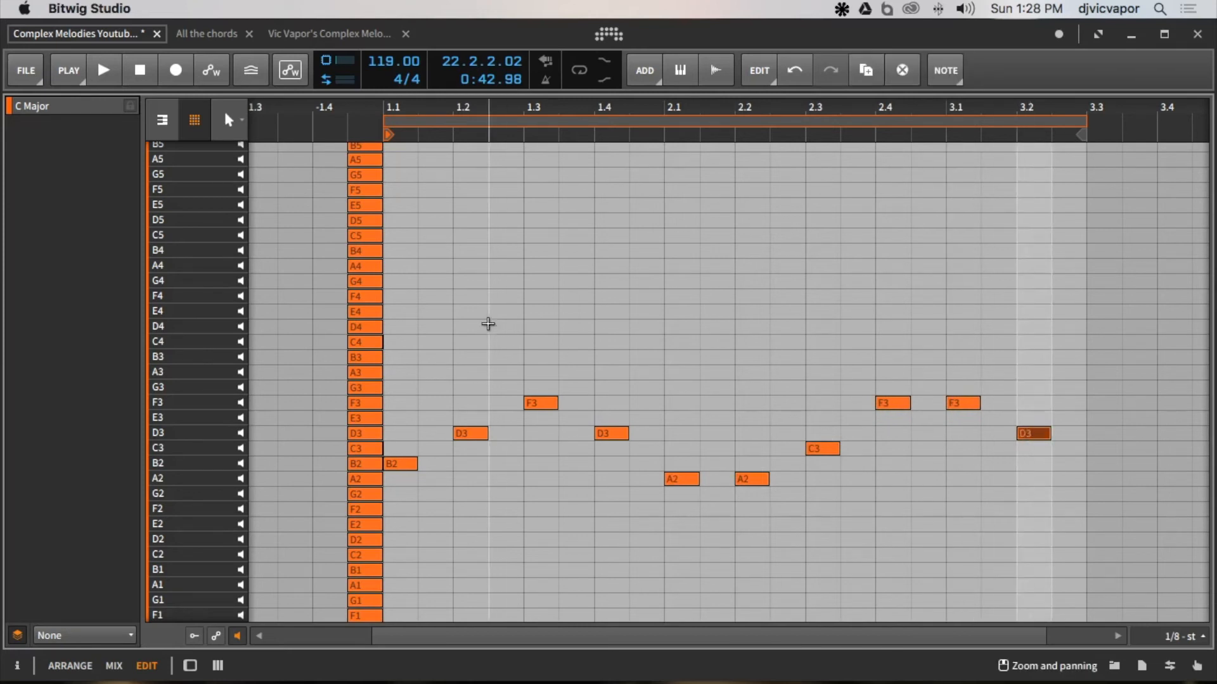
Play the C Major scene from the Mix view, and stop its clips and the transport after listening.
left_click(114, 666)
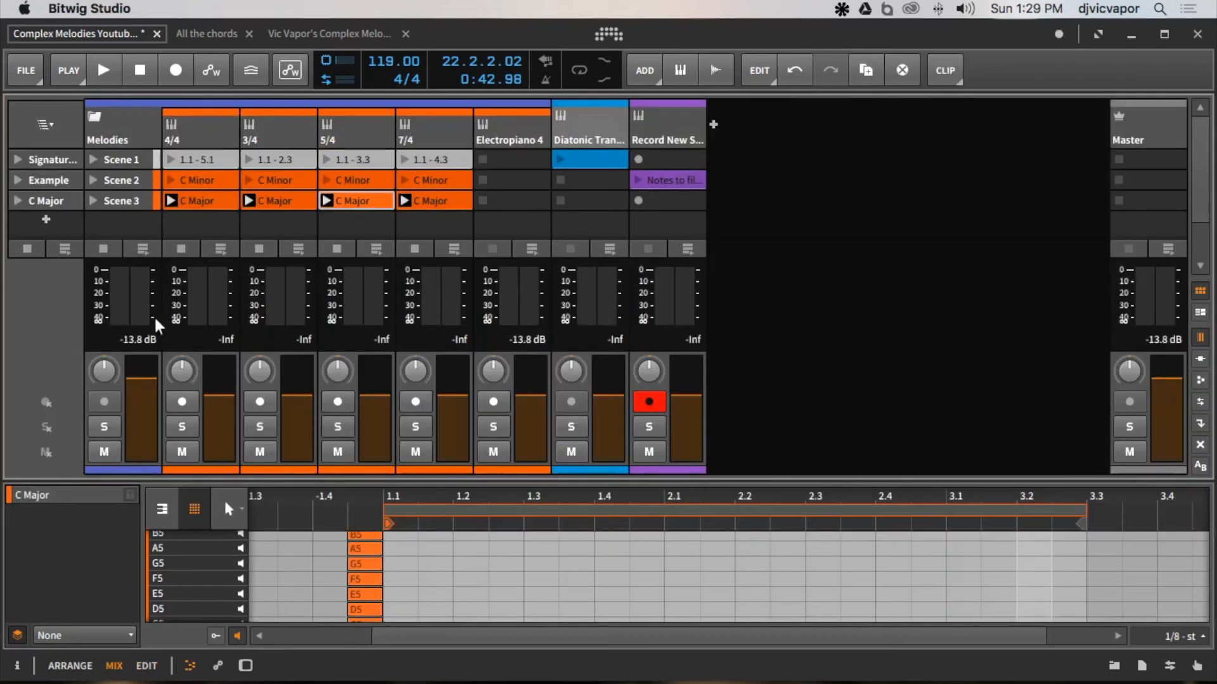
left_click(14, 202)
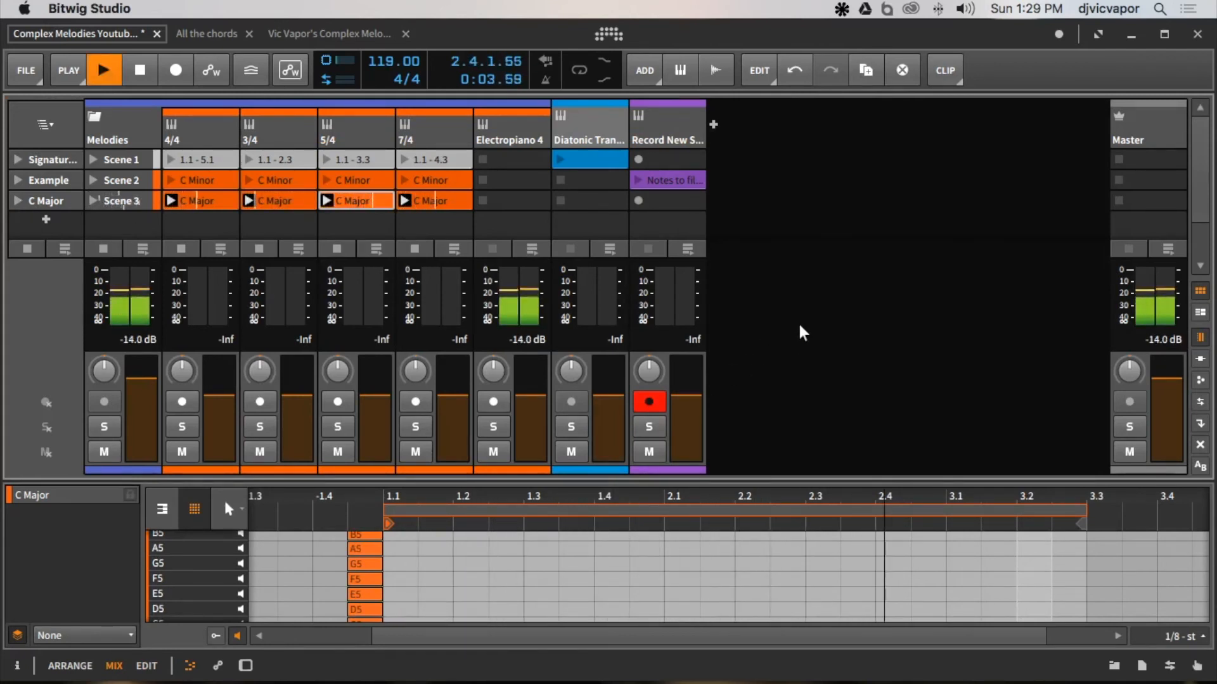
left_click(337, 248)
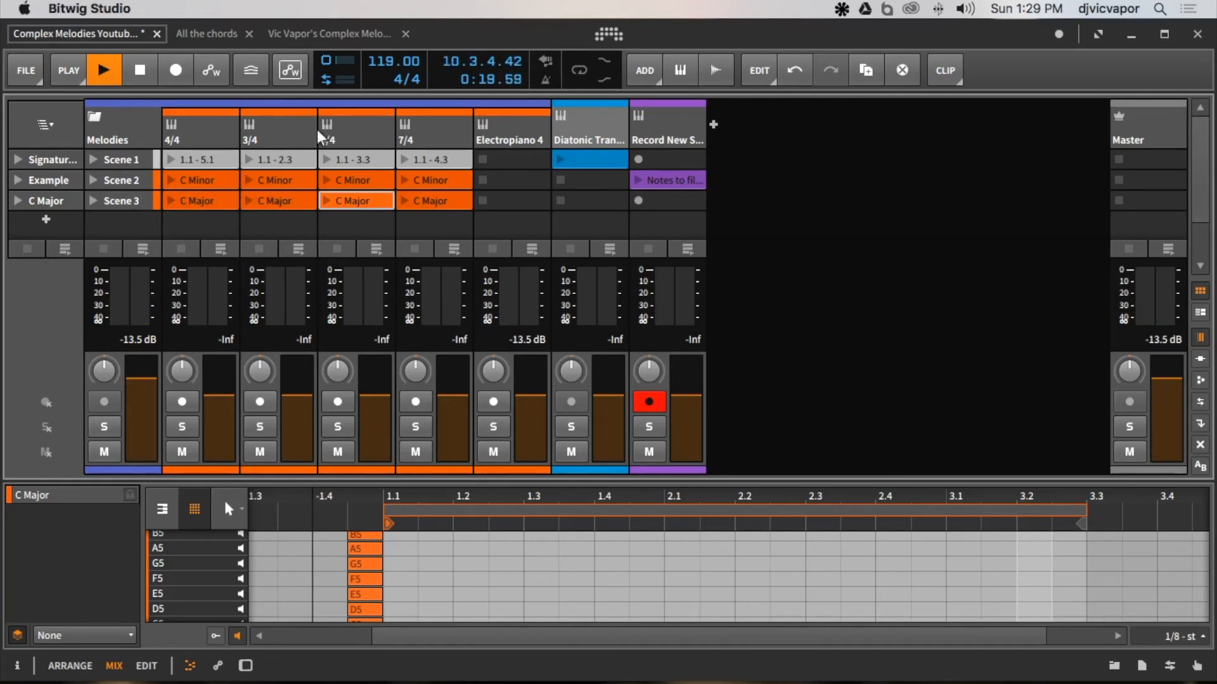
left_click(139, 68)
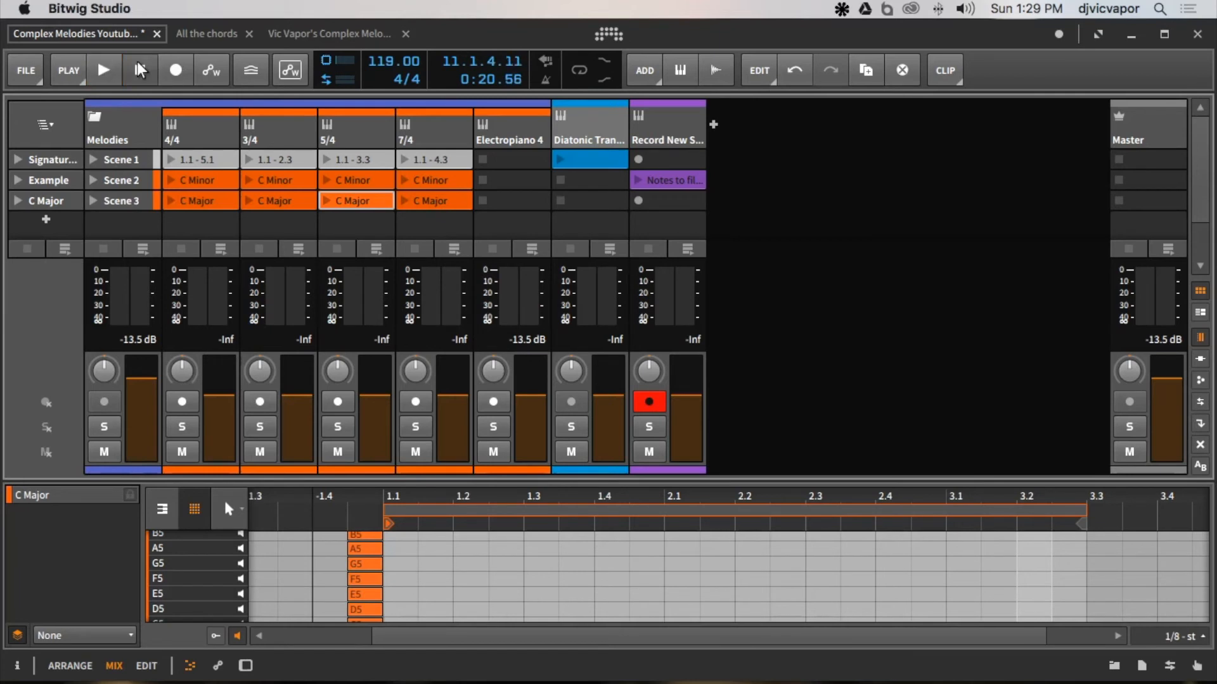
In the 7/4 track's C Major clip, add eighth notes G3, A3 and C4 on the off-beats of 1.1, 1.2 and 1.3.
left_click(418, 202)
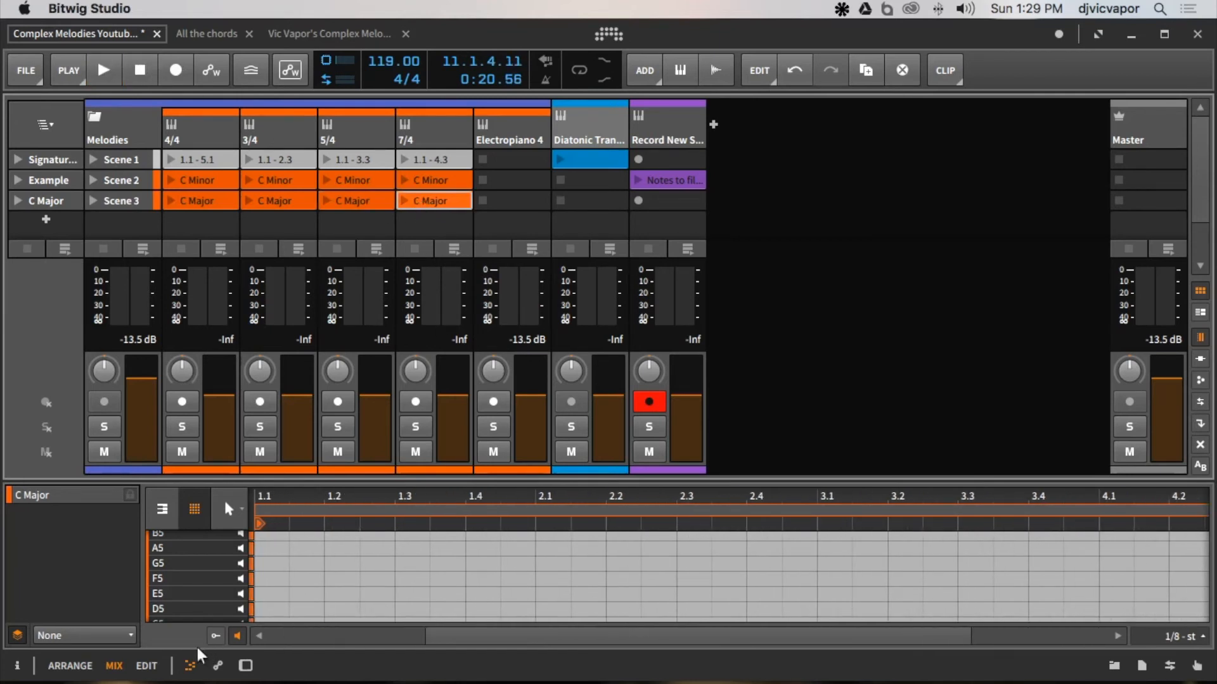
left_click(147, 665)
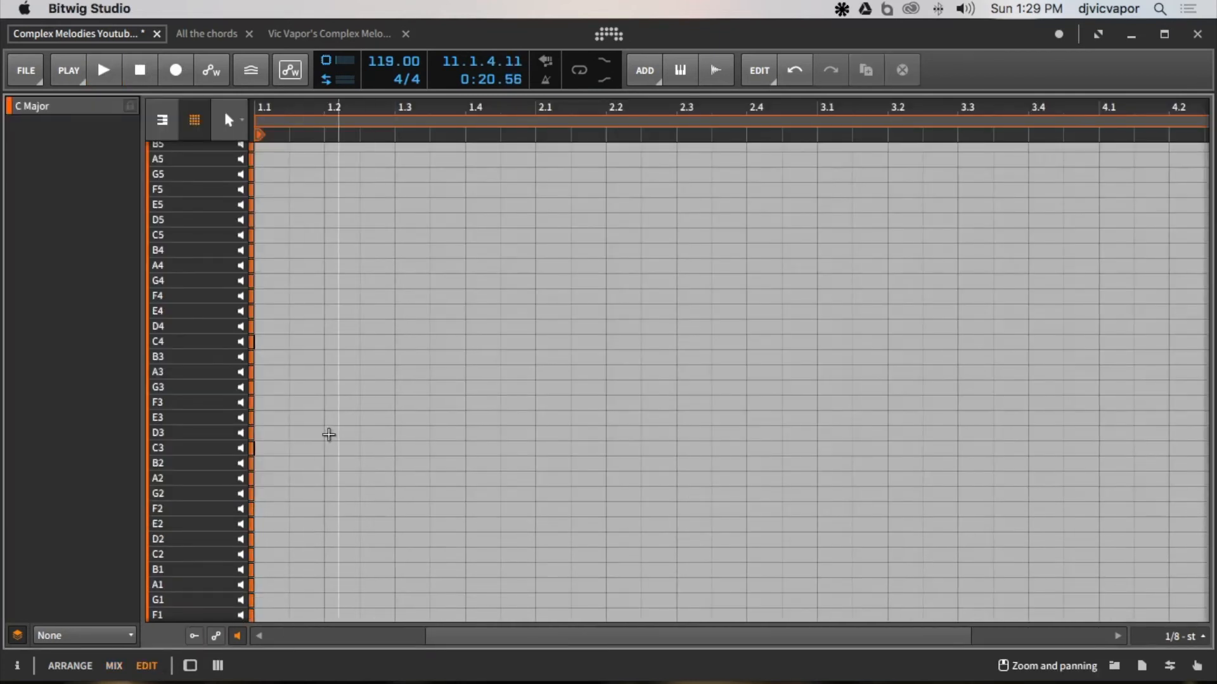
double_click(299, 391)
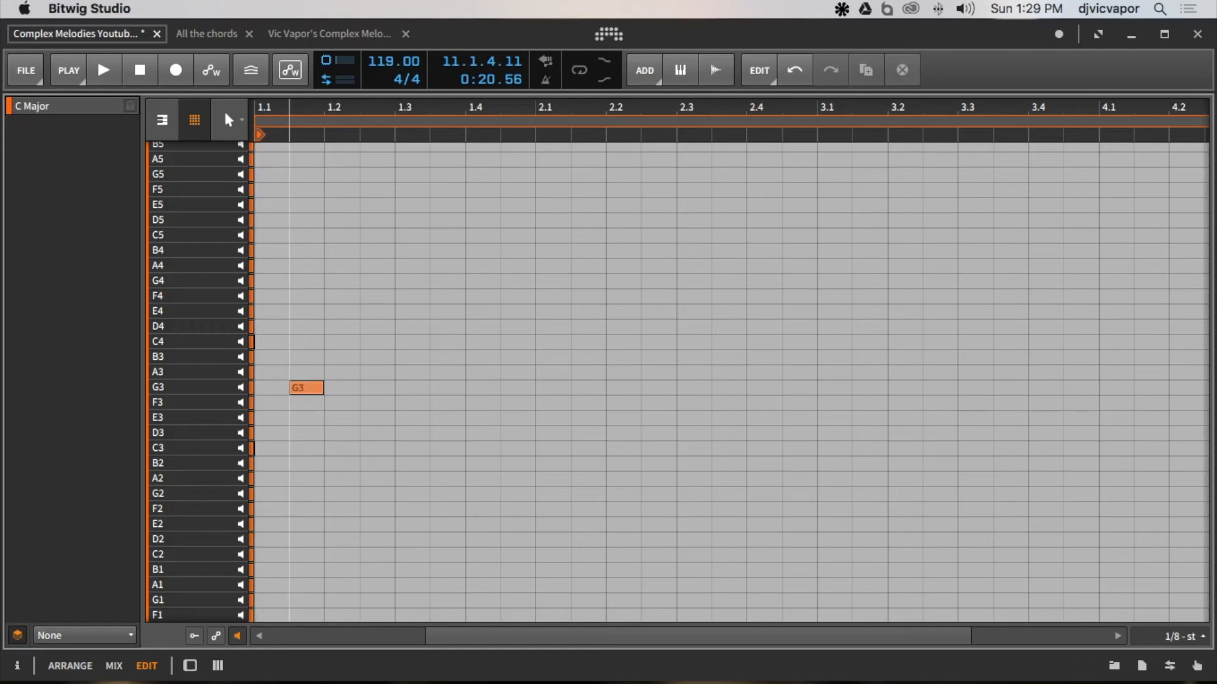
double_click(374, 372)
double_click(448, 342)
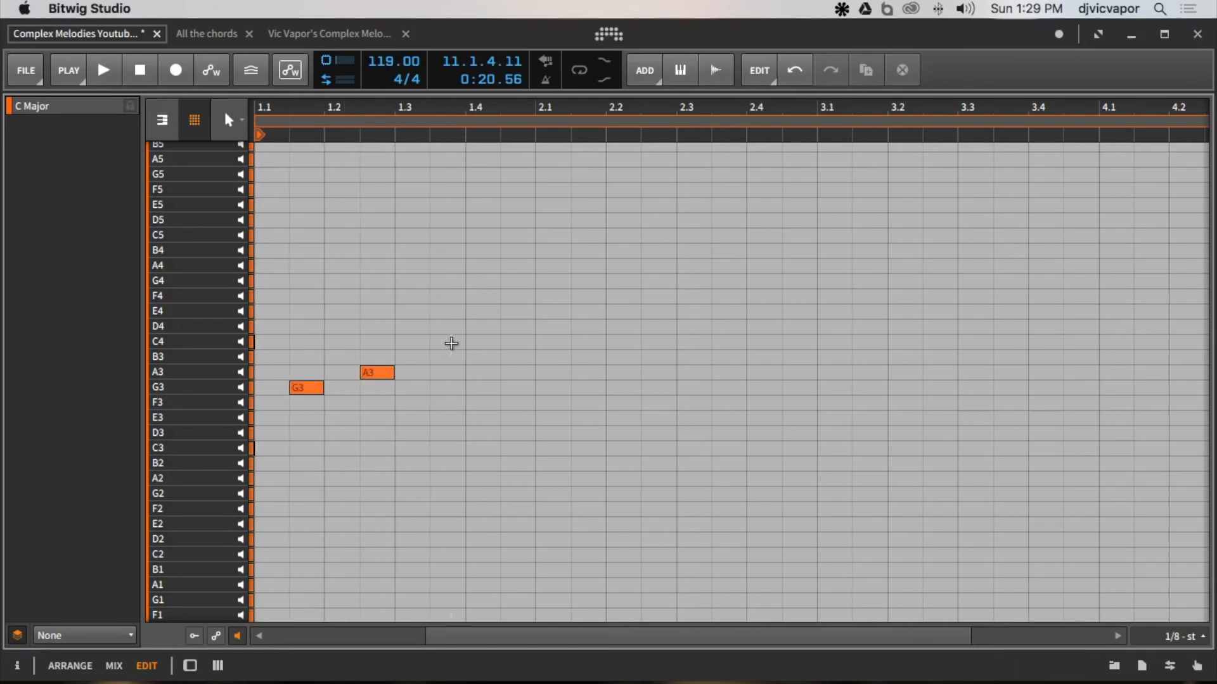
Add eighth notes E4 at 2.1, E4 and F4 on the off-beats of 2.2 and 2.3, D4 at 2.4 and A4 at 3.1.
double_click(543, 312)
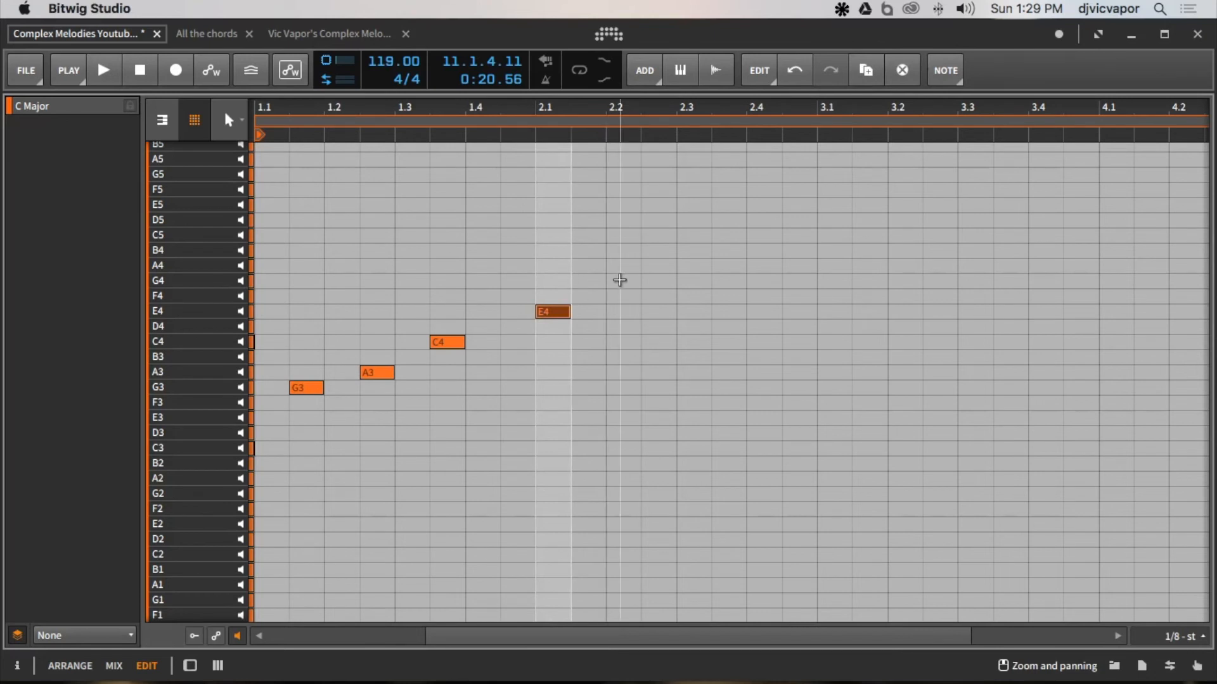
double_click(657, 312)
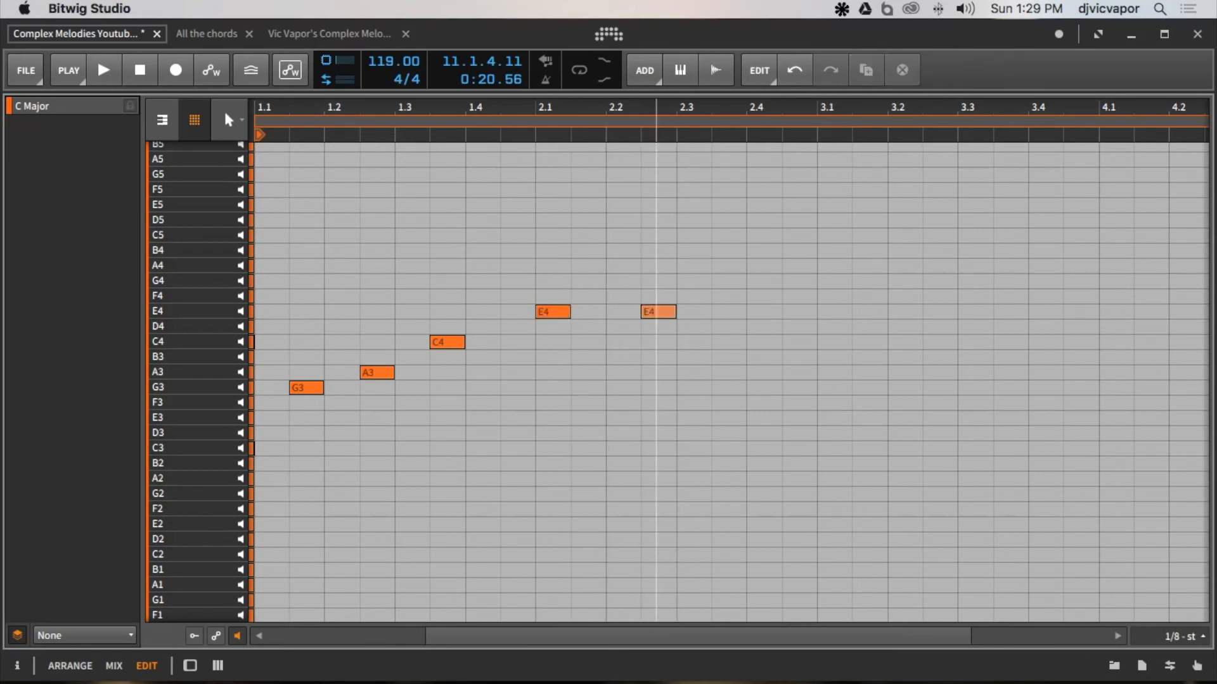
double_click(730, 297)
double_click(764, 327)
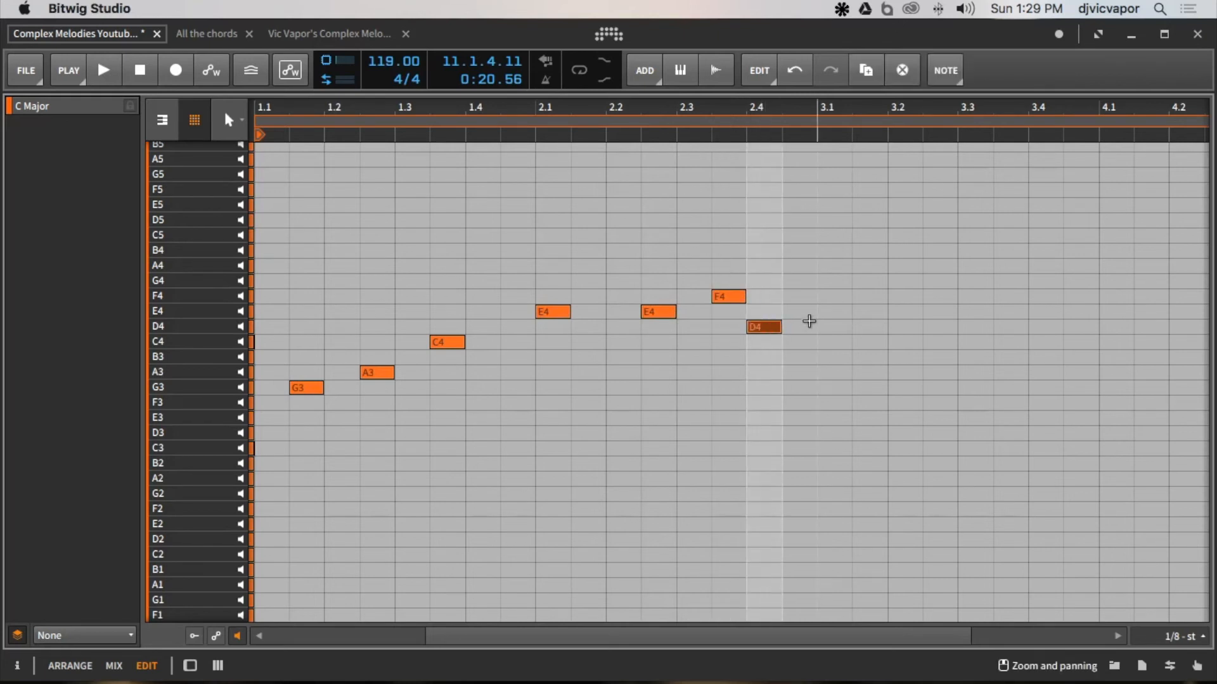
double_click(832, 266)
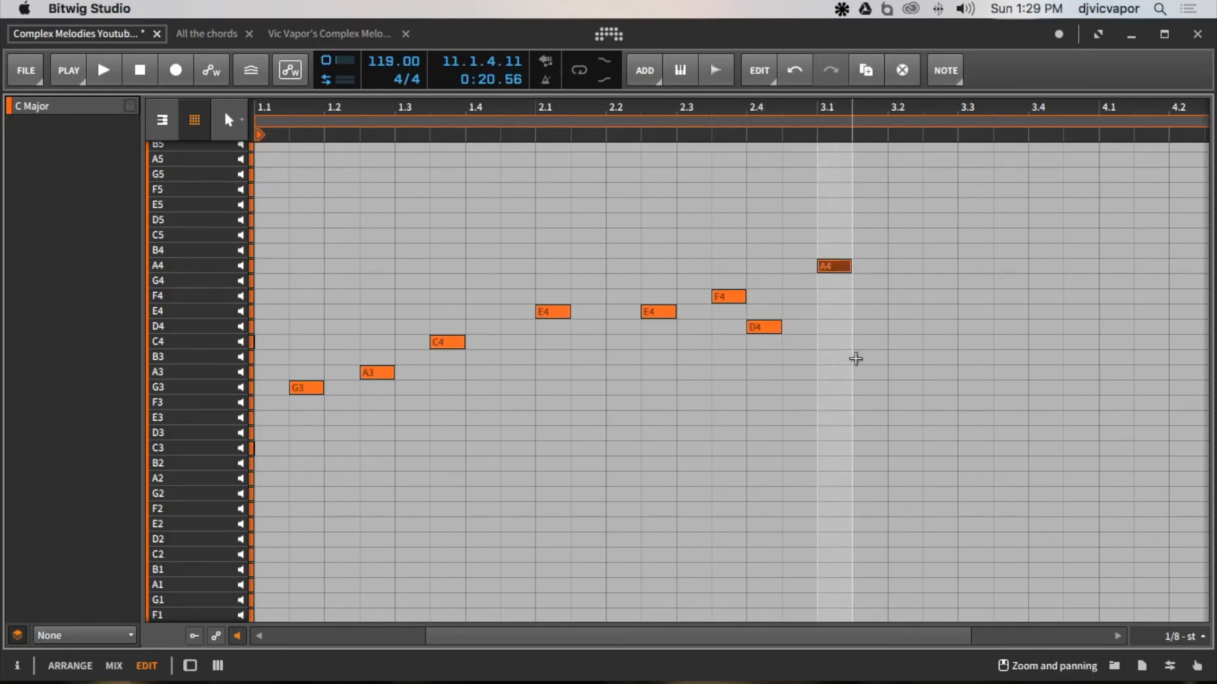
Add eighth notes D4 at 3.2, F4 at 3.3, C4 at 3.4, F4 at 4.1 and D4 at 4.2.
double_click(904, 327)
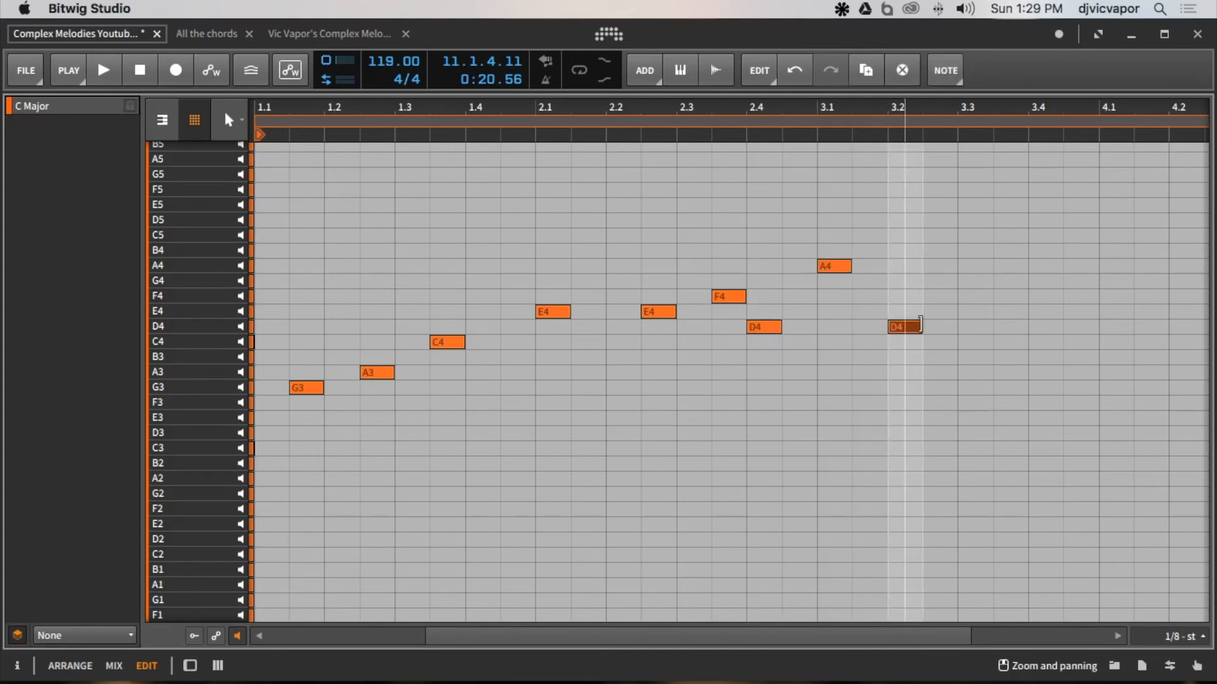
double_click(970, 296)
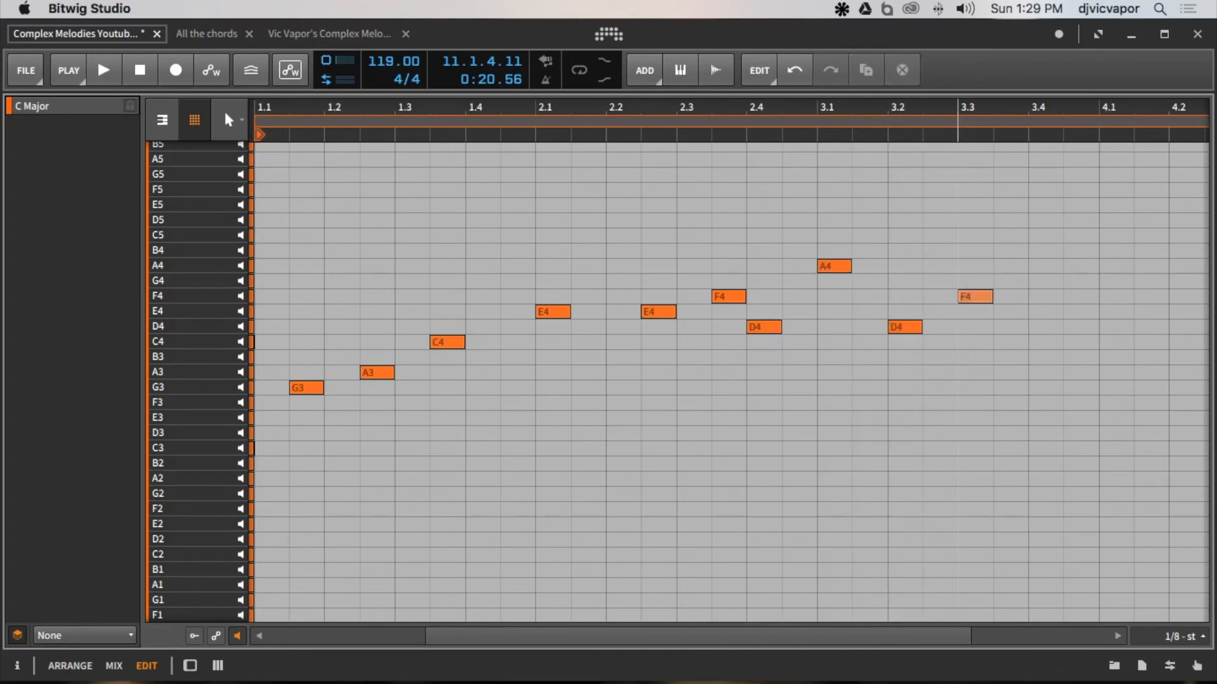
double_click(1046, 342)
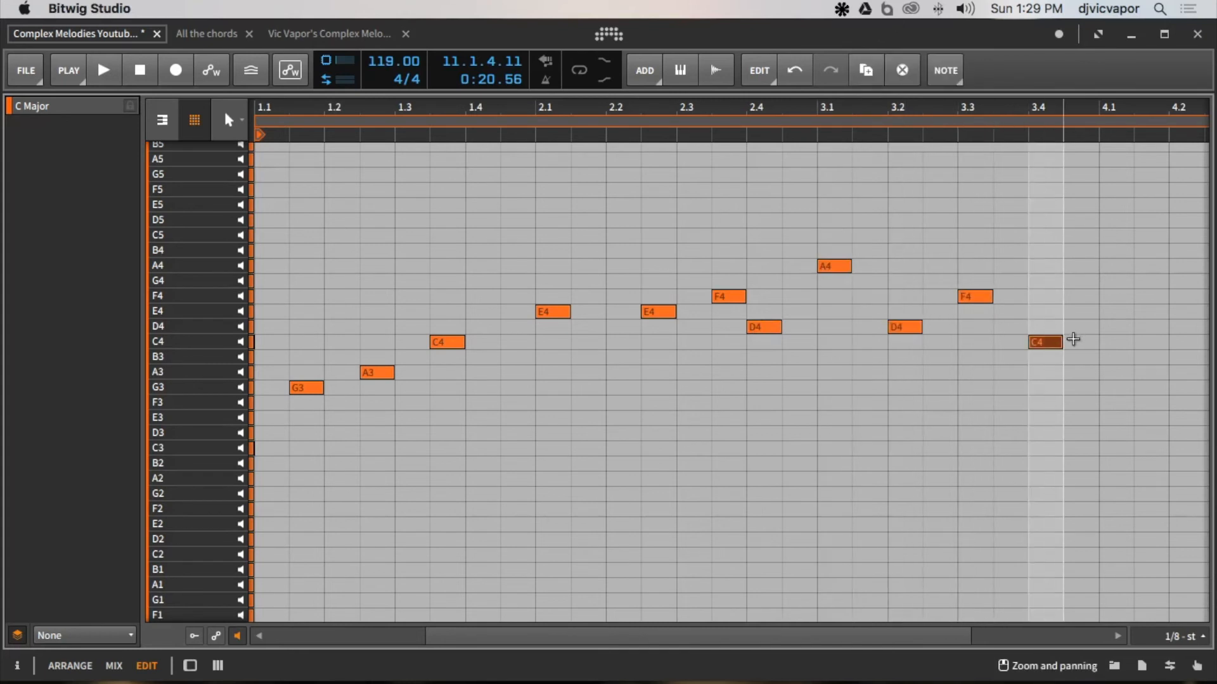
double_click(1115, 298)
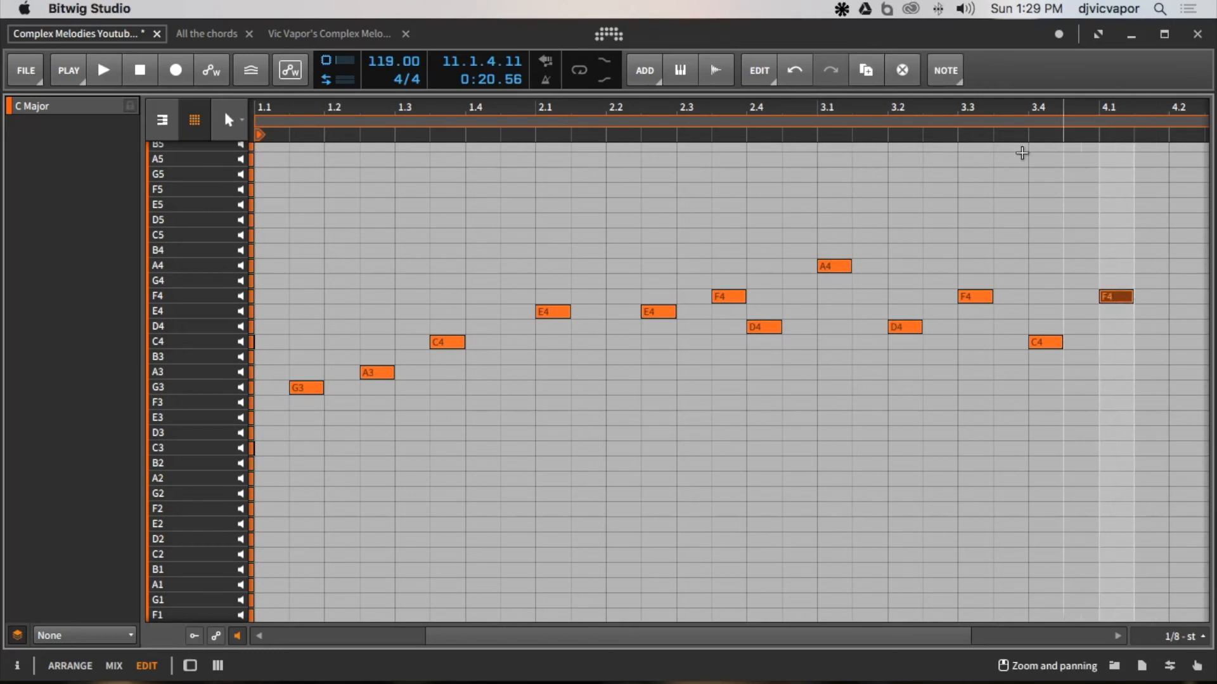
left_click_drag(1002, 112, 619, 152)
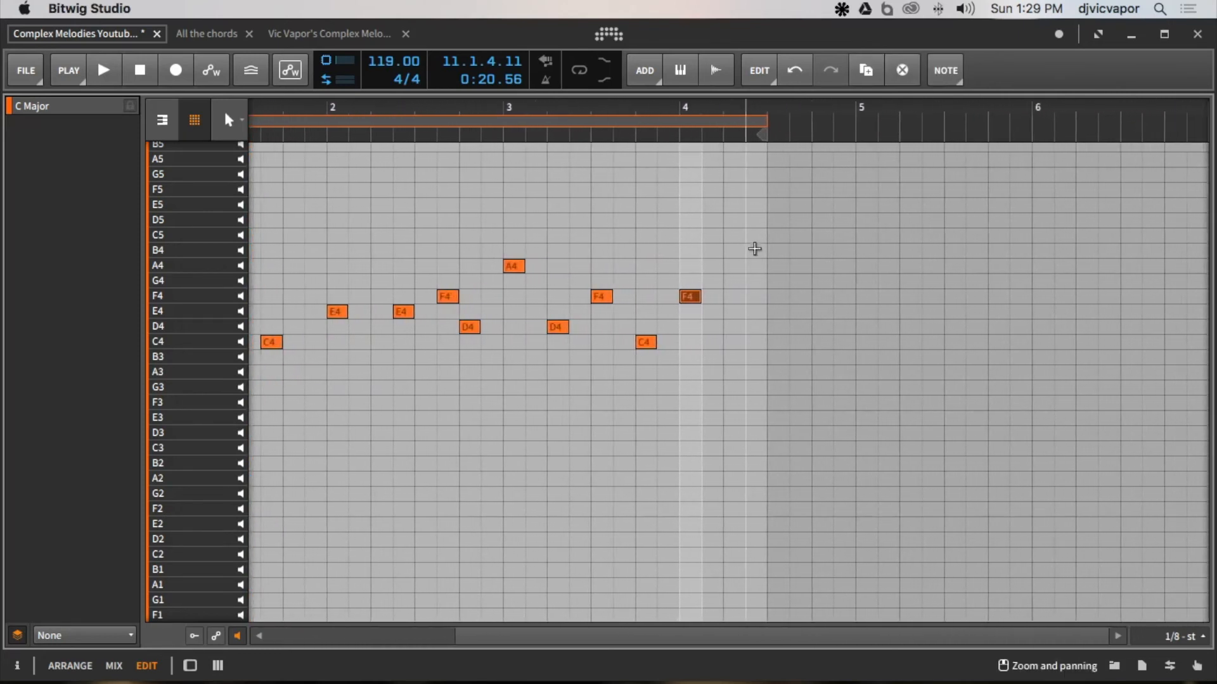
double_click(734, 327)
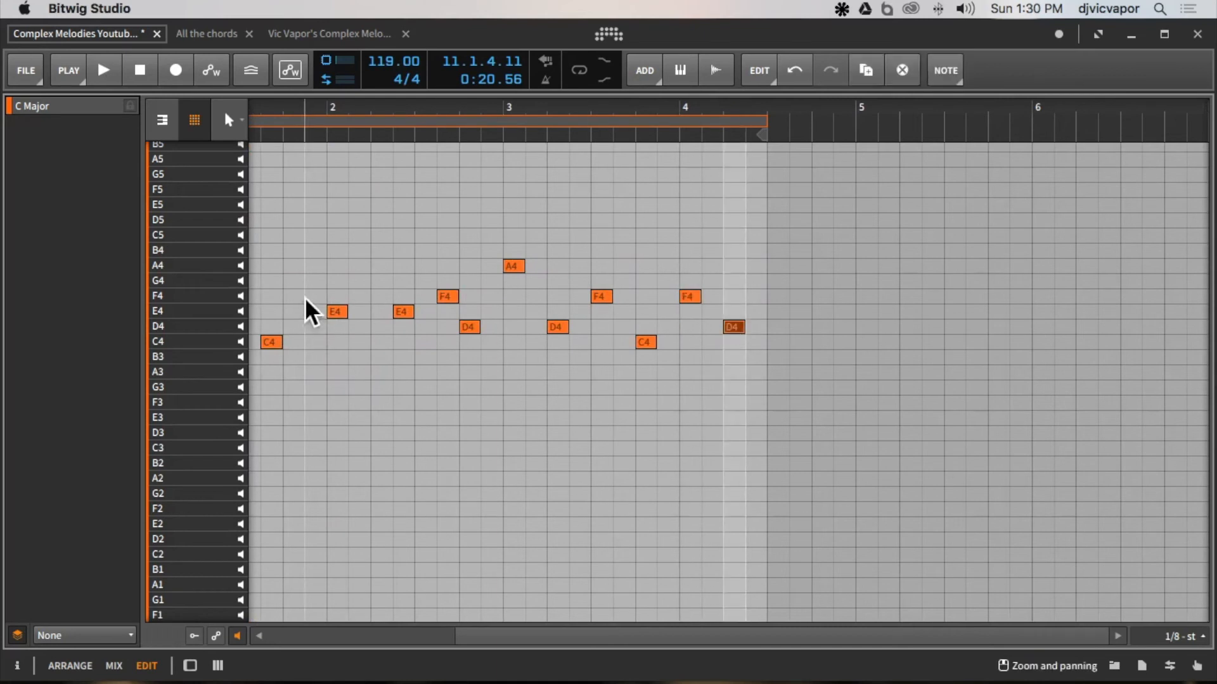
Audition all four C Major clips together from the Mix view, and stop the transport after listening.
left_click(112, 667)
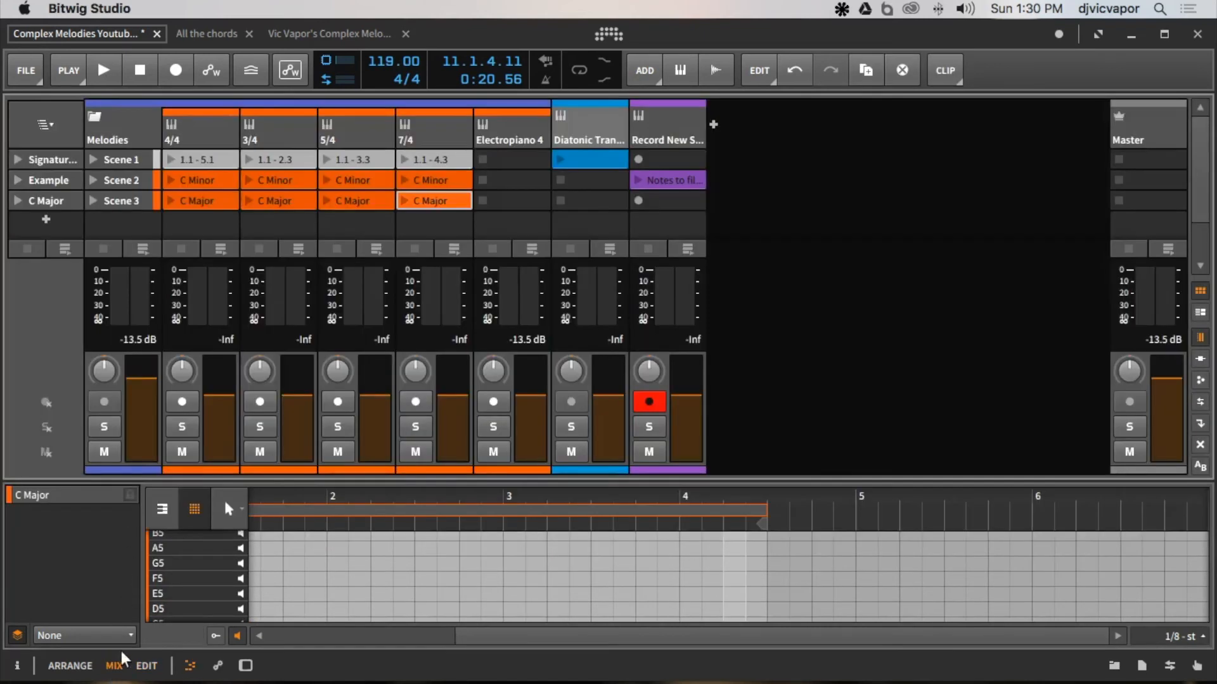
left_click(18, 200)
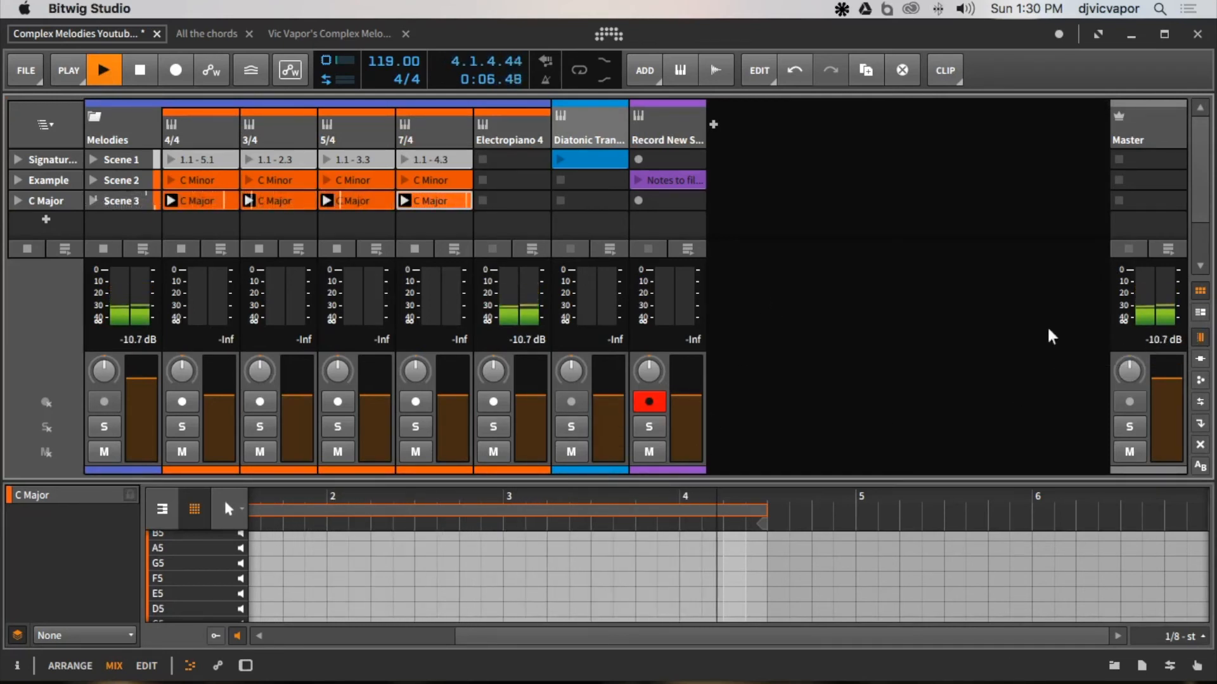
left_click(139, 71)
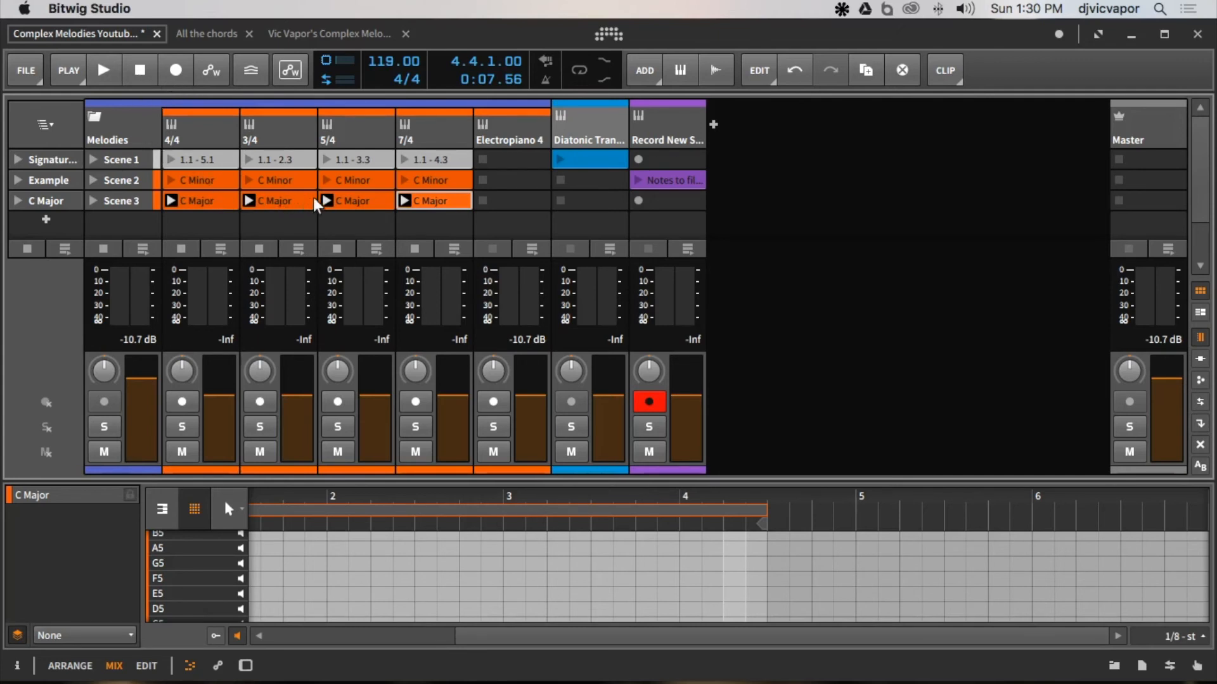
During playback, offset the C Major clips' play starts: 3/4 to 1.2, 7/4 to 2.2 and 5/4 to the off-beat of 2.3.
left_click(293, 206)
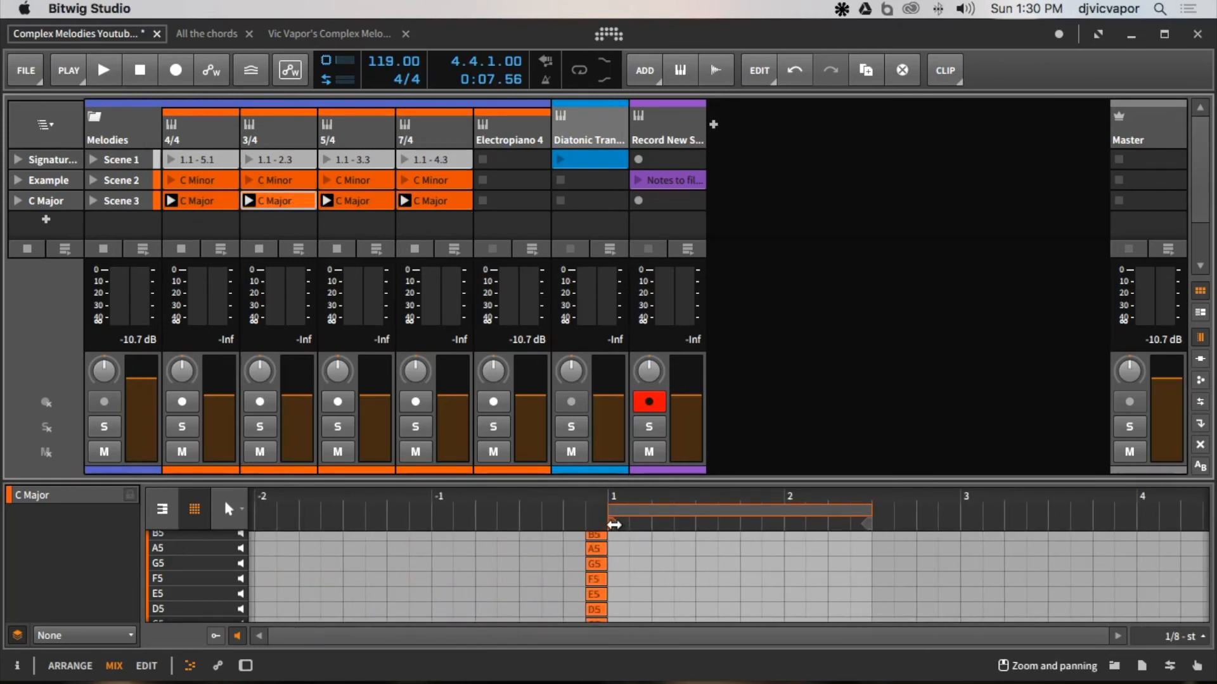
left_click_drag(615, 525, 655, 526)
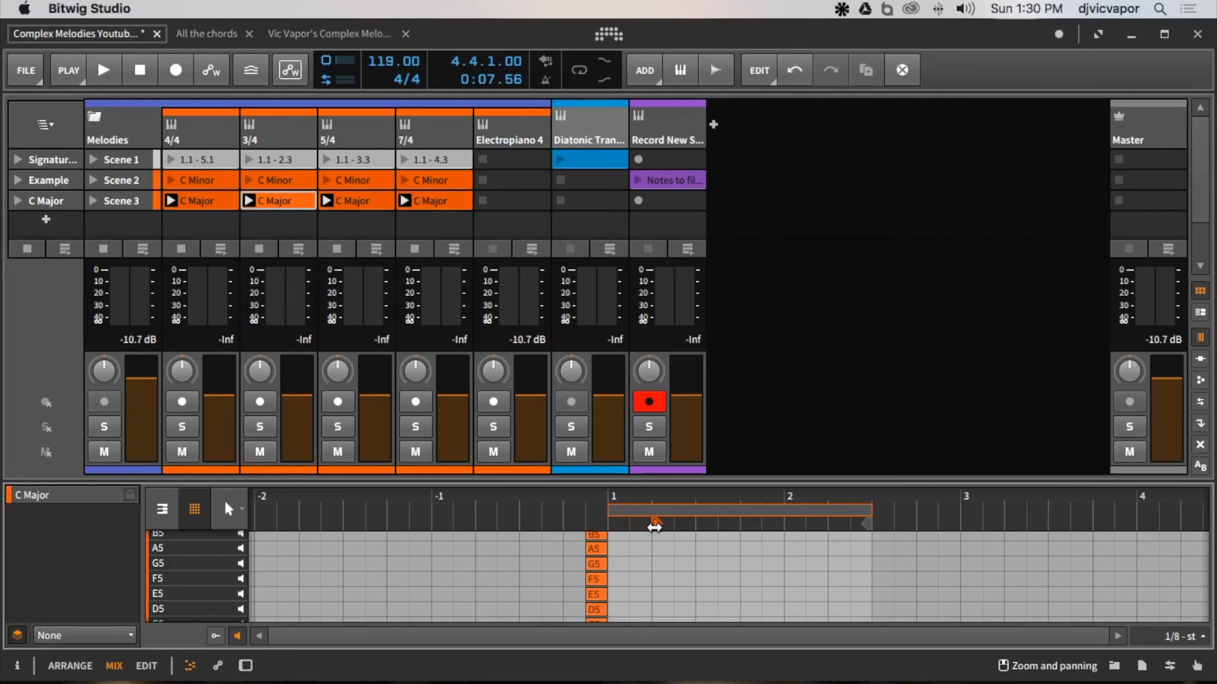
key("space")
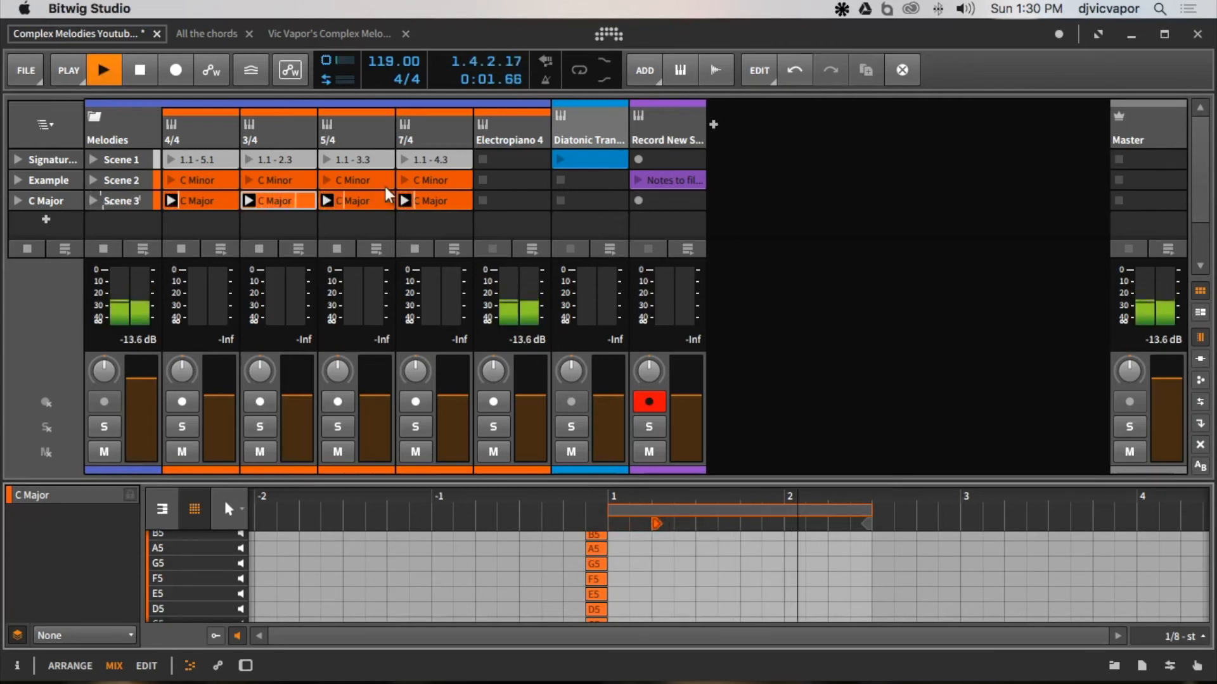
left_click(440, 202)
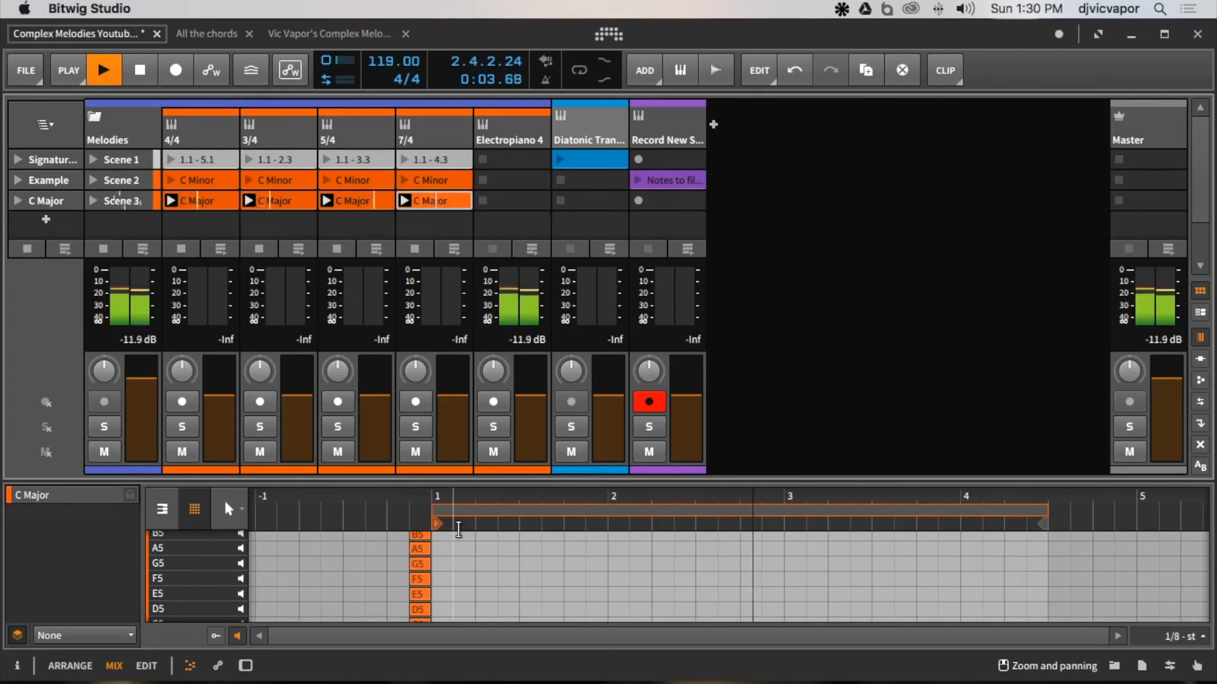
left_click_drag(437, 524, 654, 550)
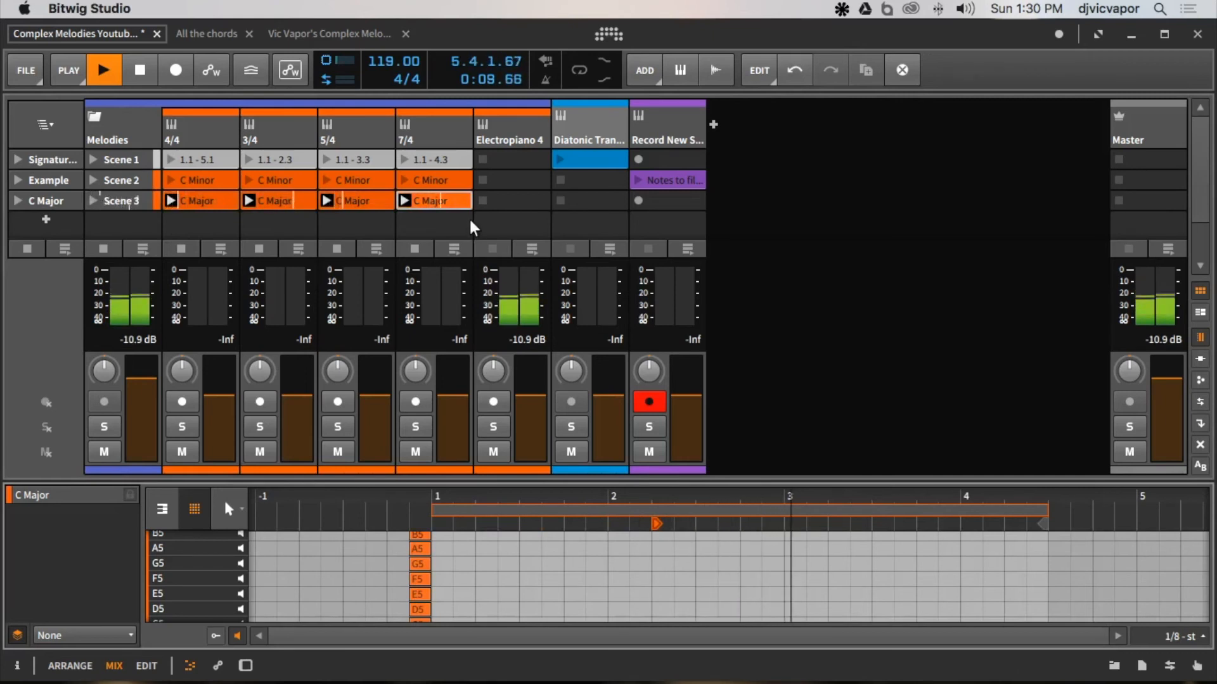
left_click(363, 201)
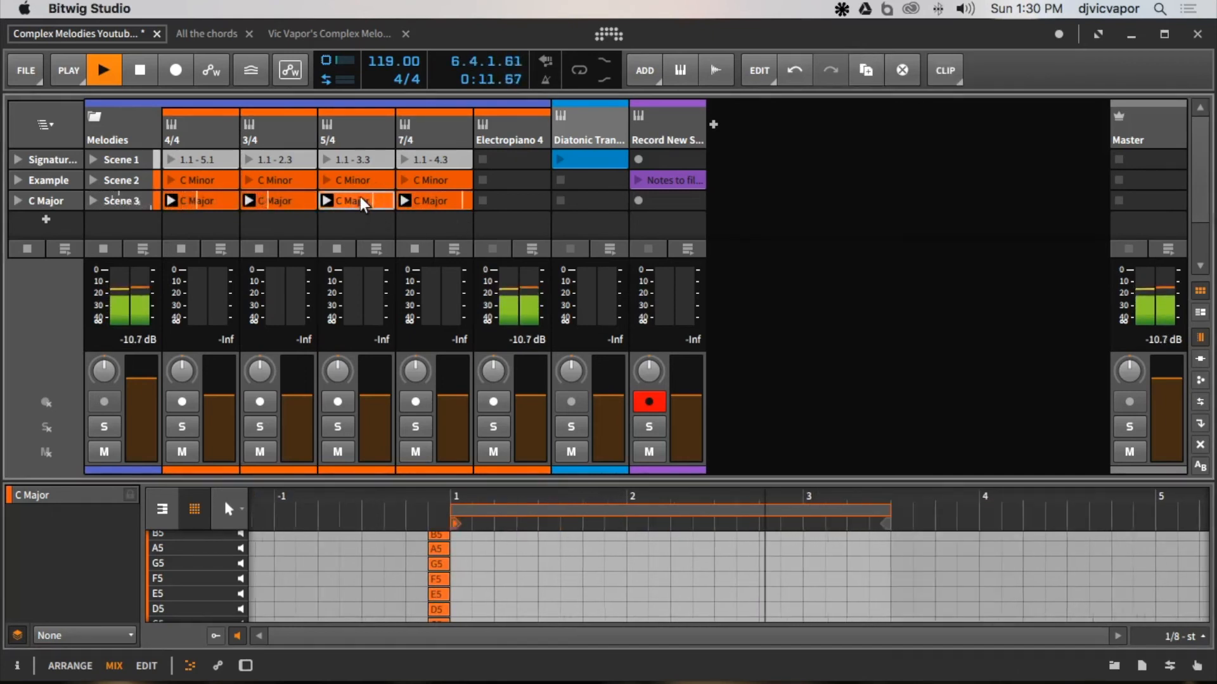
left_click_drag(525, 523, 816, 595)
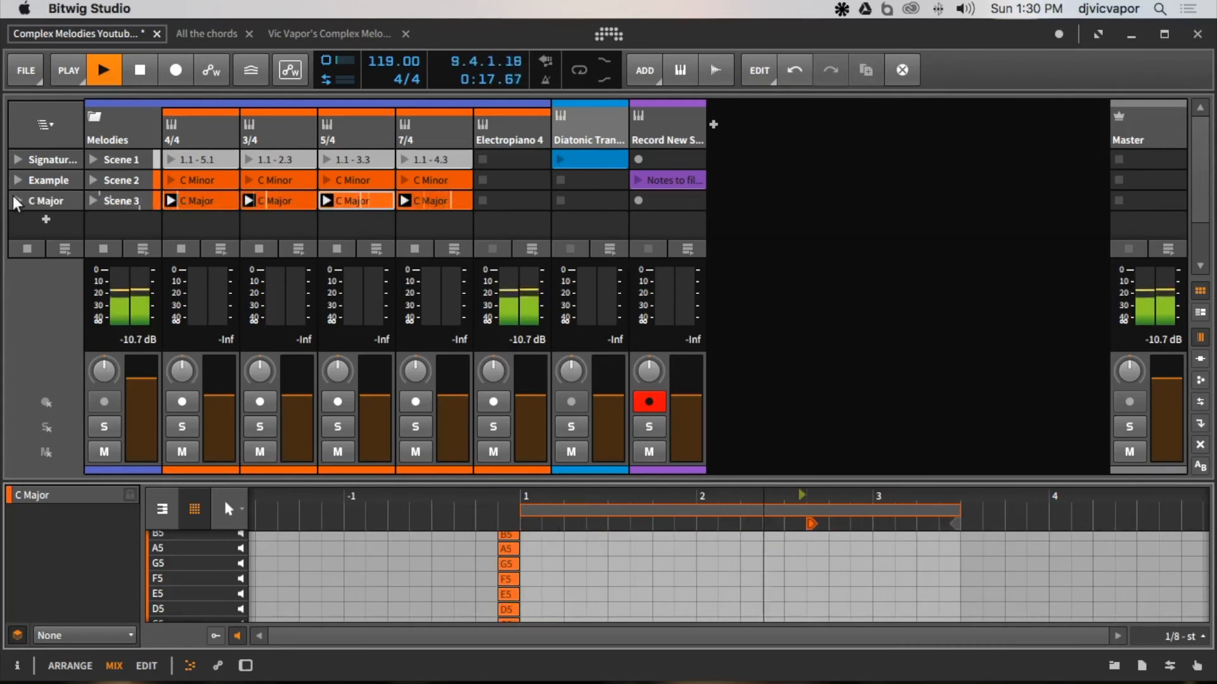
left_click(145, 73)
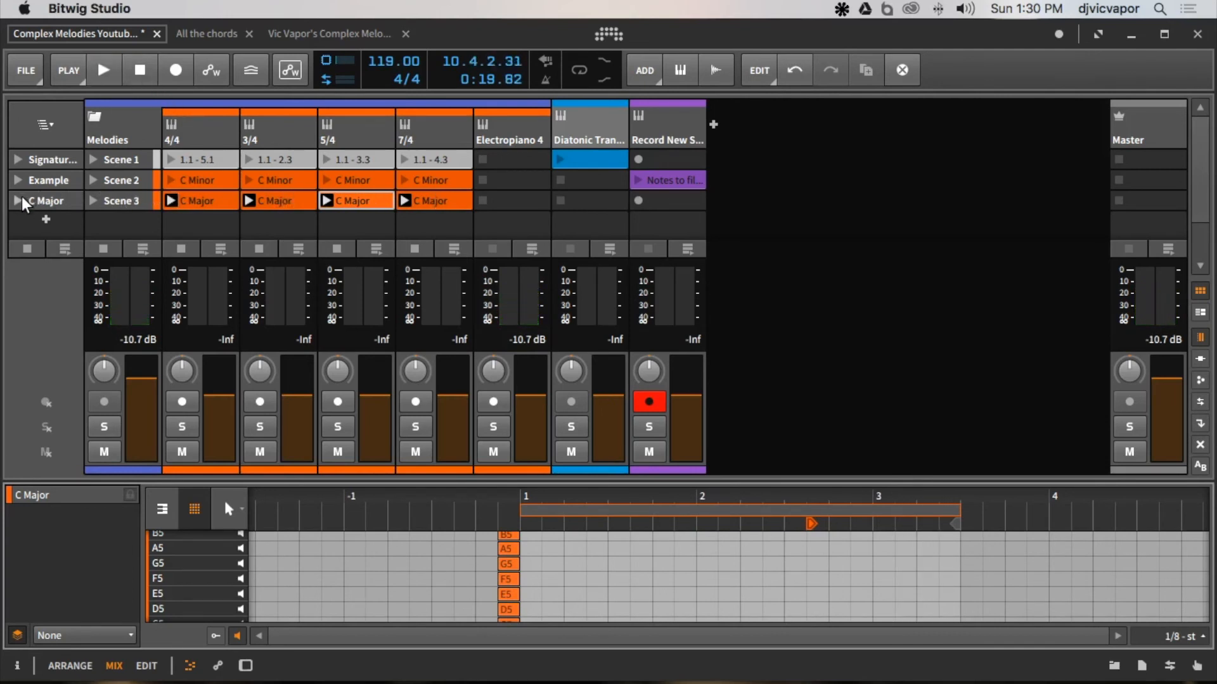
Relaunch the C Major scene with the clip editor hidden, and disarm recording on the purple Record New track.
left_click(21, 201)
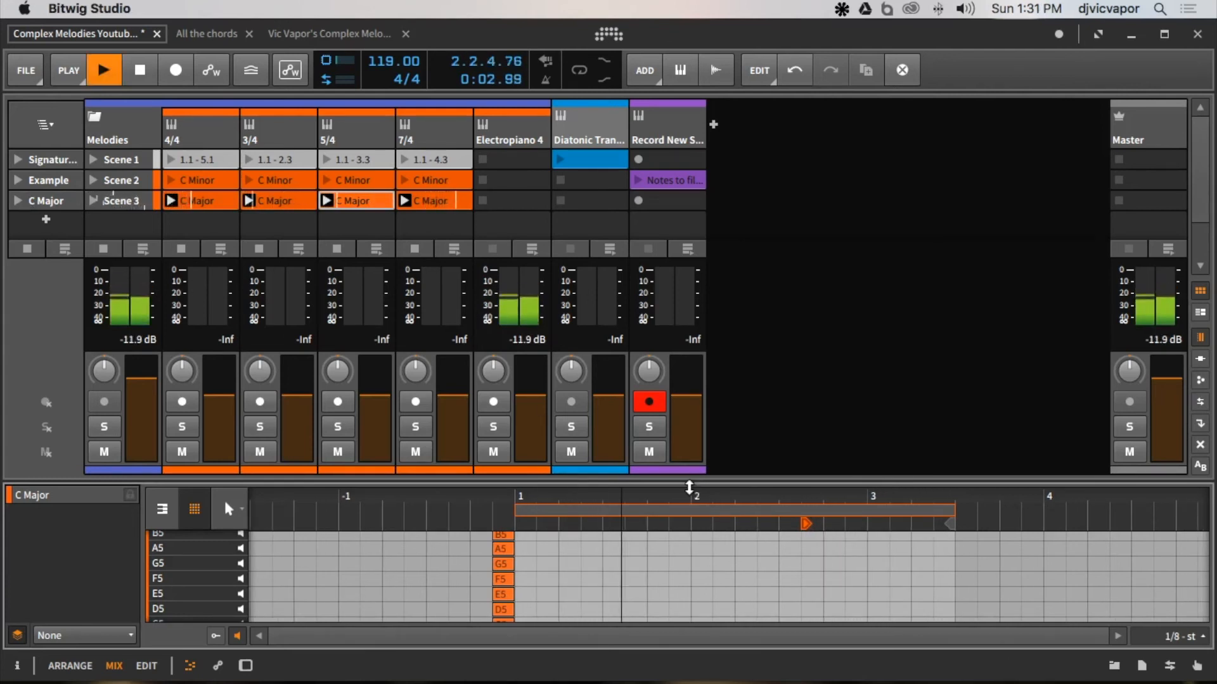
key("e")
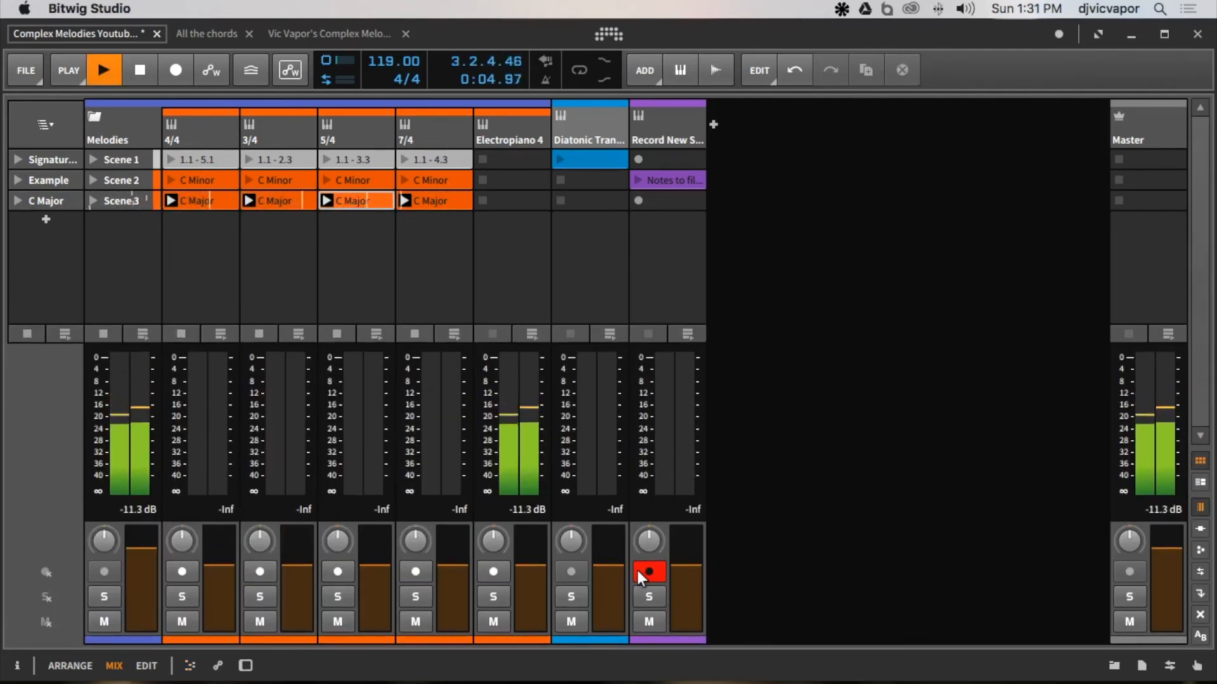
left_click(647, 571)
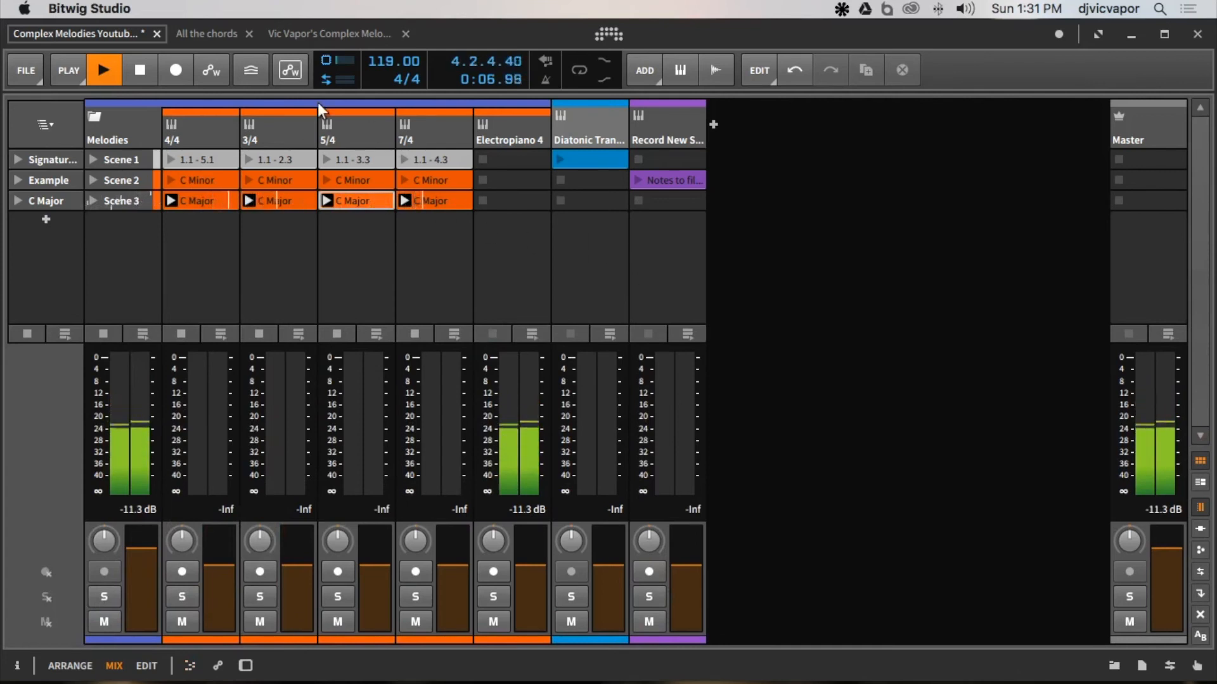
Stop the transport, return it to the start and stop all playing clips.
left_click(140, 71)
left_click(141, 71)
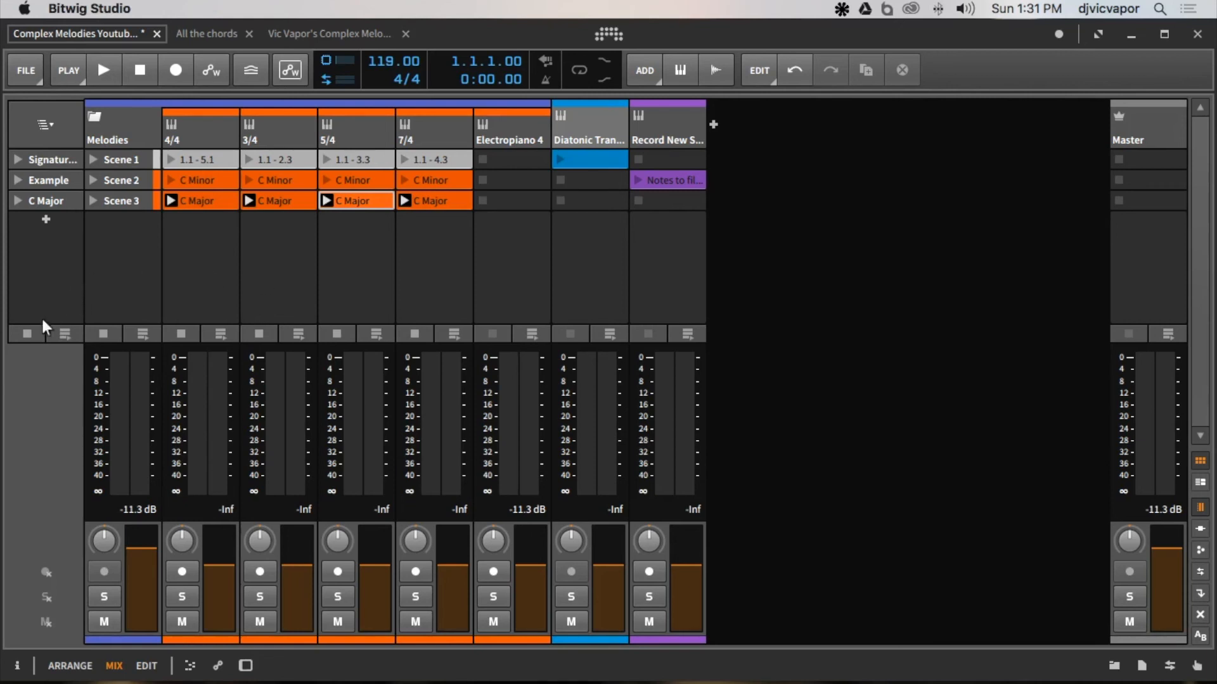
left_click(26, 332)
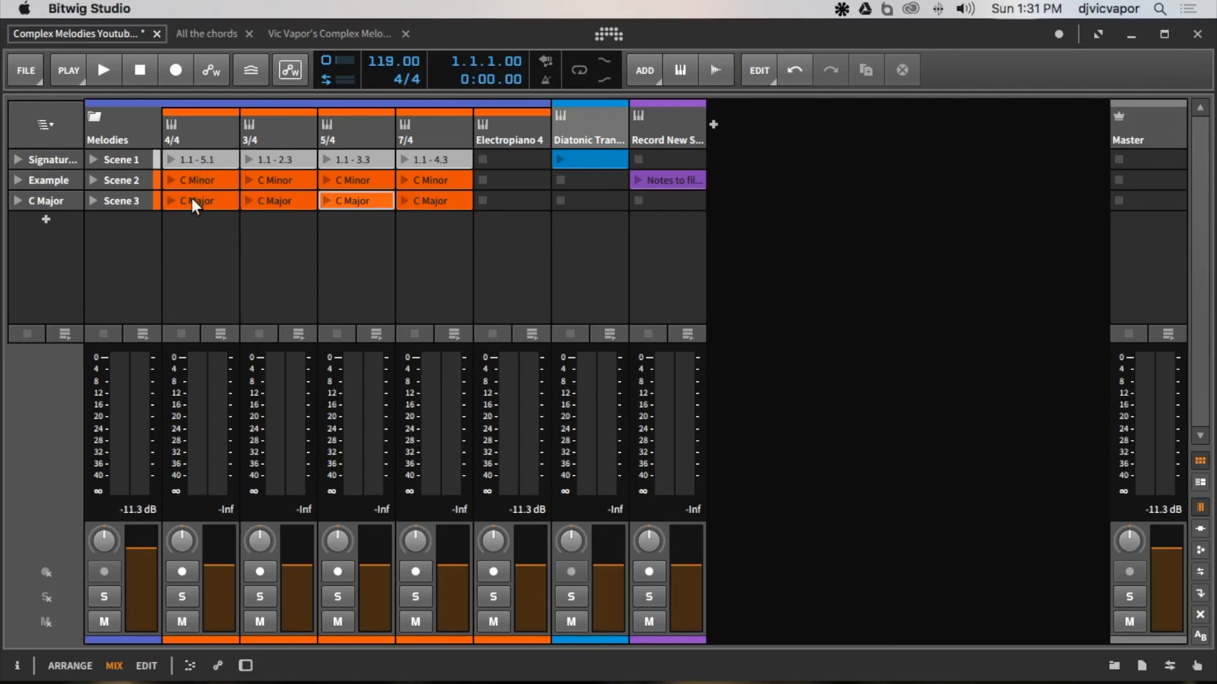
Switch to the other Complex Melodies project and look through its list of scale scenes.
left_click(298, 31)
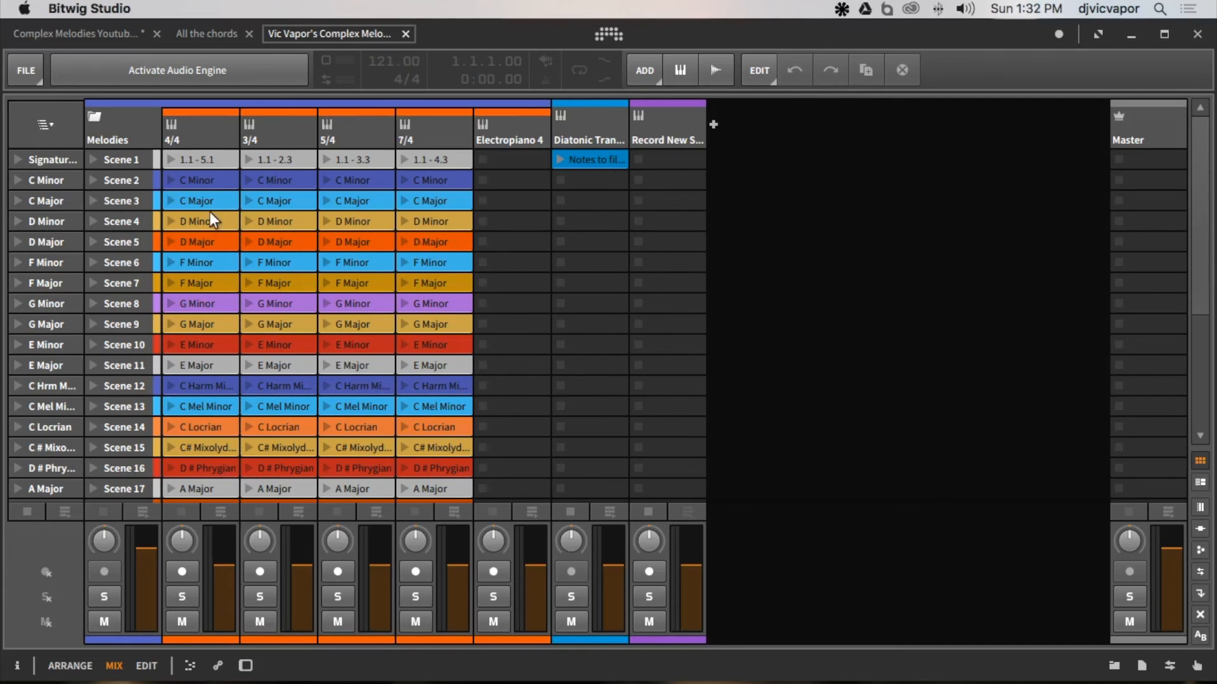
scroll(200, 207, "down", 1)
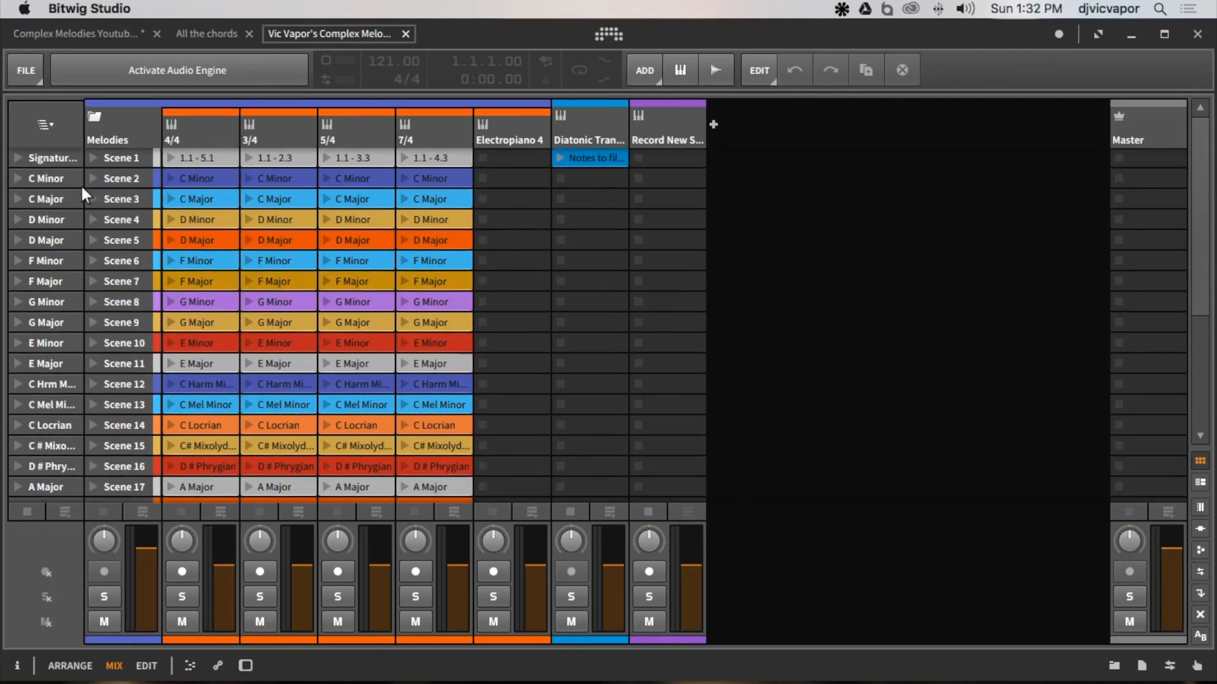
scroll(88, 189, "down", 5)
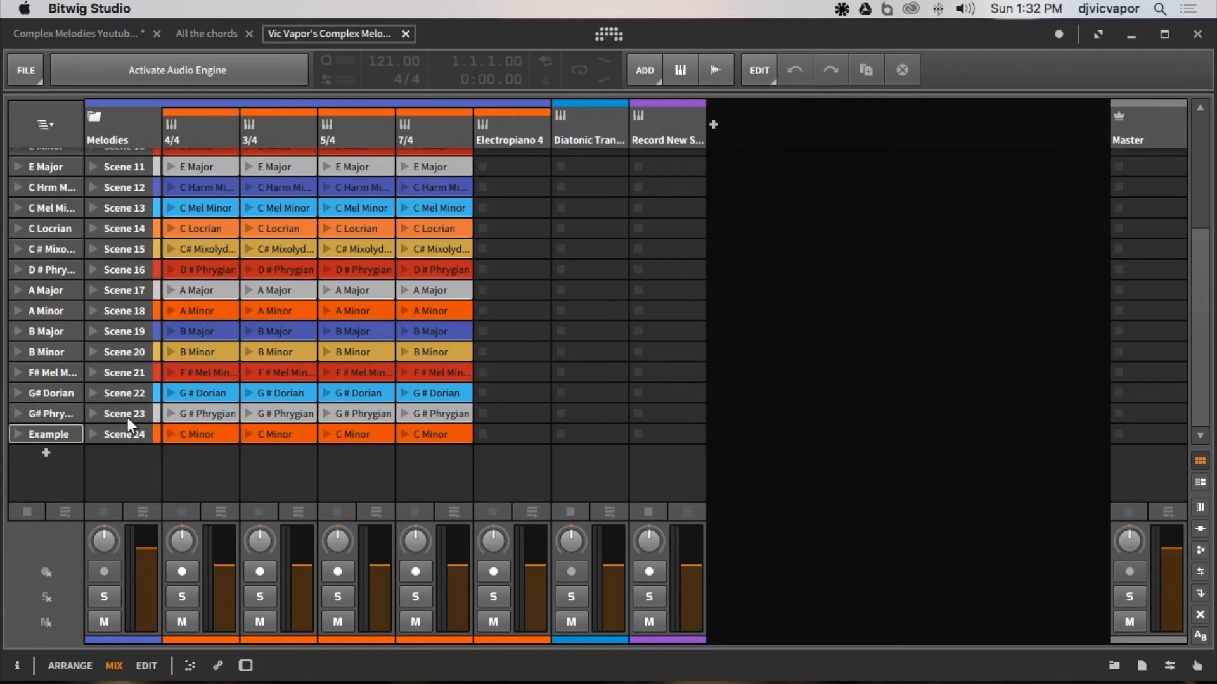
scroll(127, 417, "up", 1)
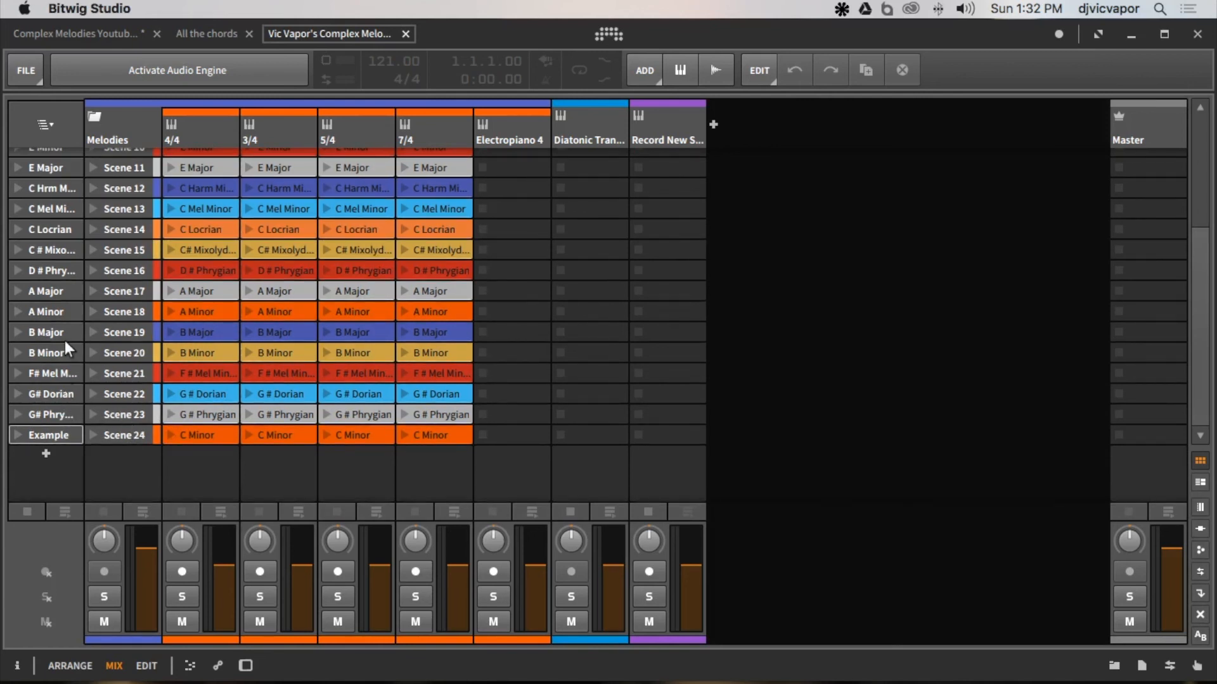
scroll(66, 343, "up", 2)
scroll(204, 339, "up", 1)
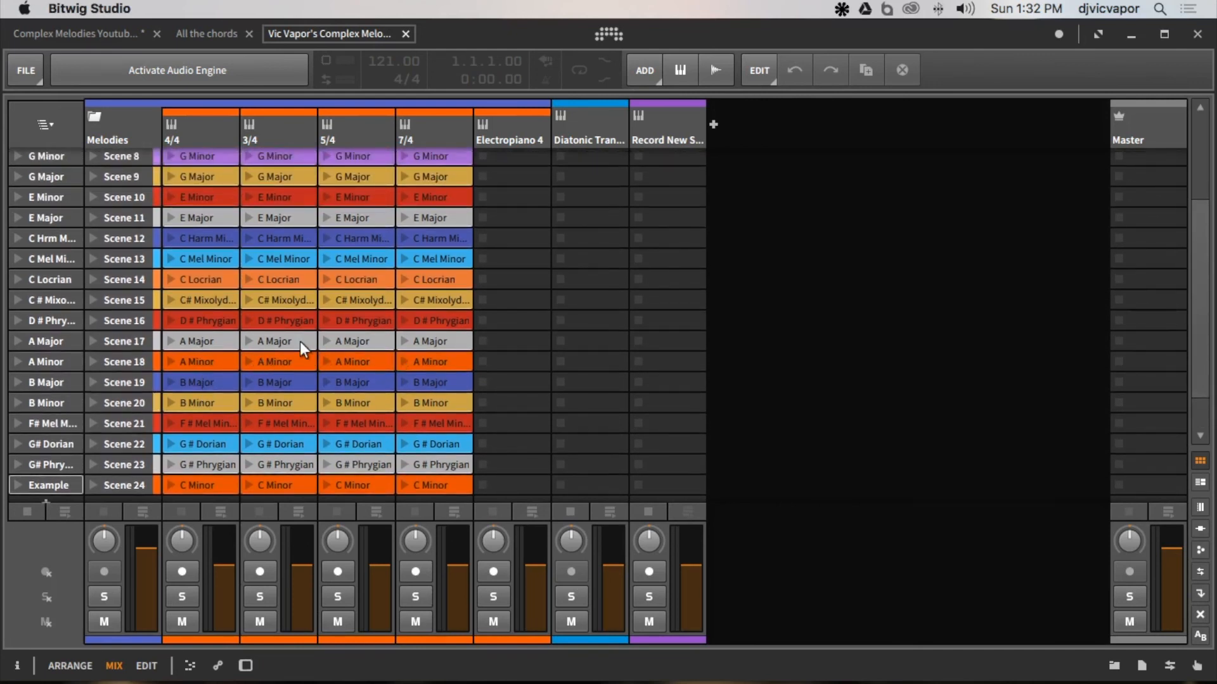
Inspect the 4/4 track's A Major clip in the editor, close it and return to the first scenes.
double_click(206, 343)
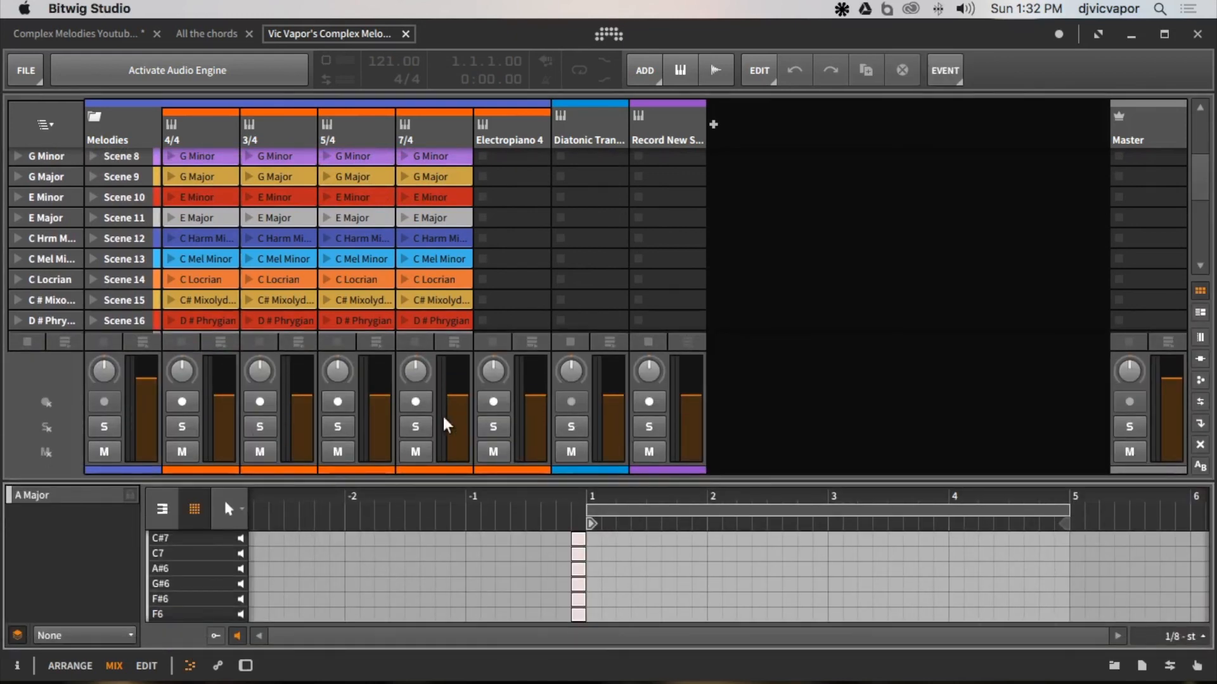
left_click_drag(390, 559, 375, 649)
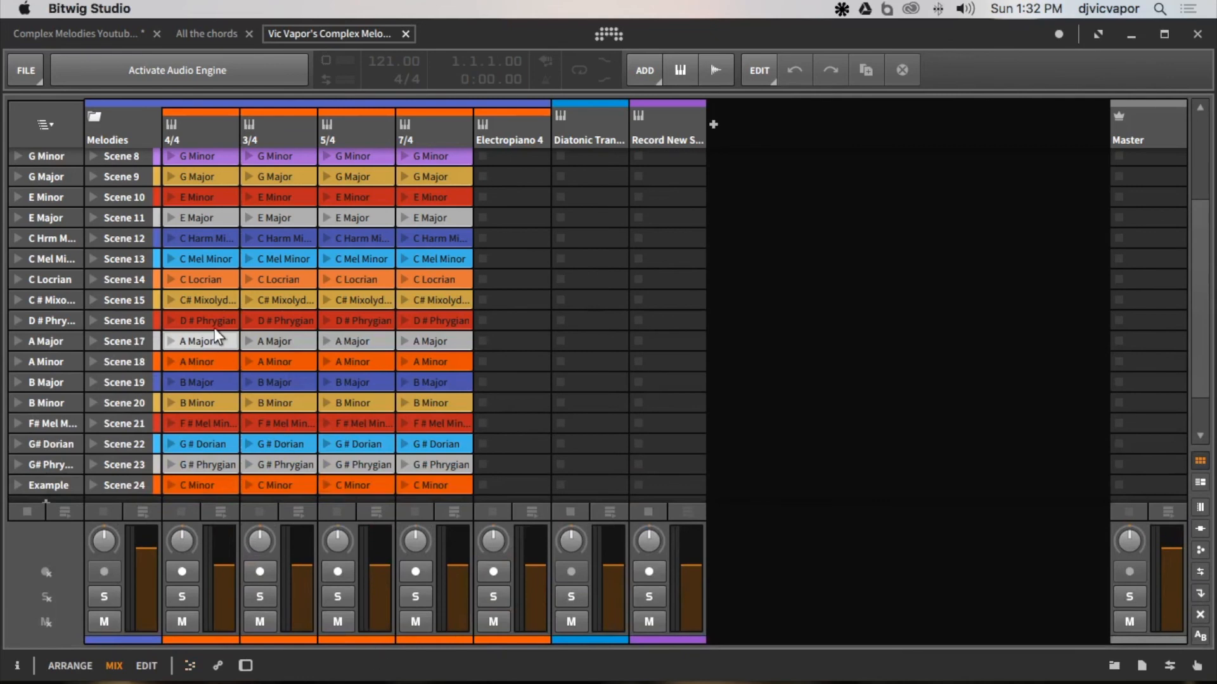
scroll(214, 328, "up", 5)
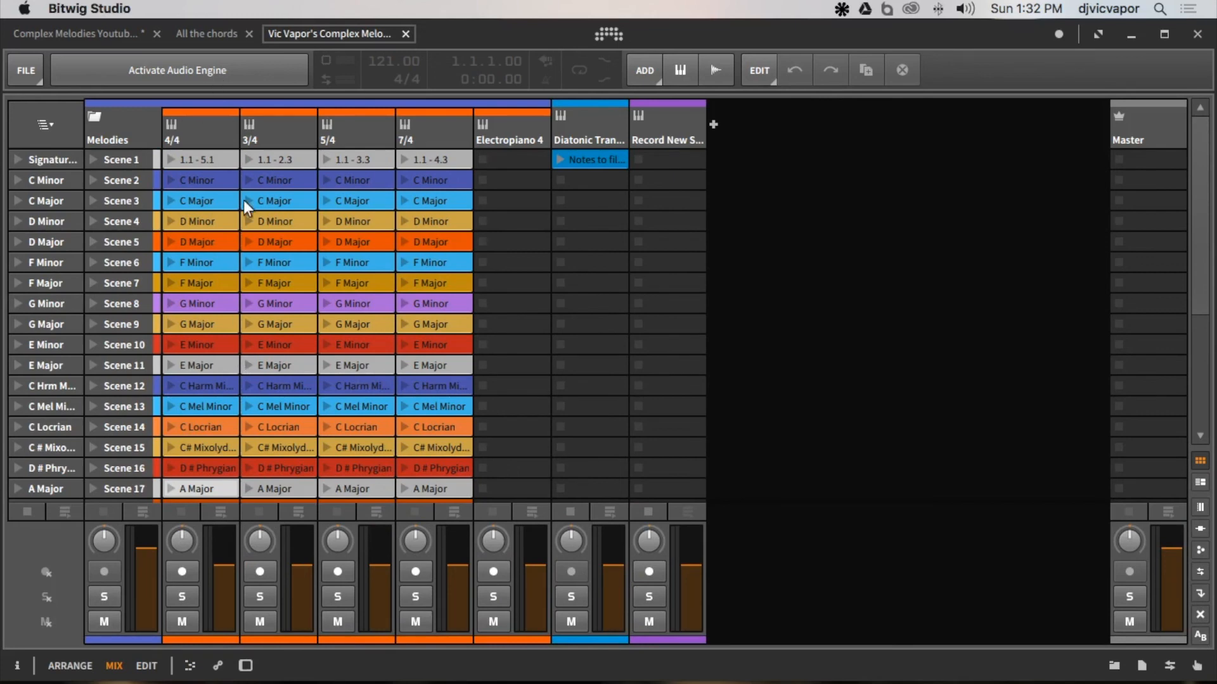
In the All the chords project, activate the audio engine and audition Maj7 + Min7 clips such as Em7, Fmaj7, Dmaj7 and Dm7, stopping playback after listening.
left_click(212, 33)
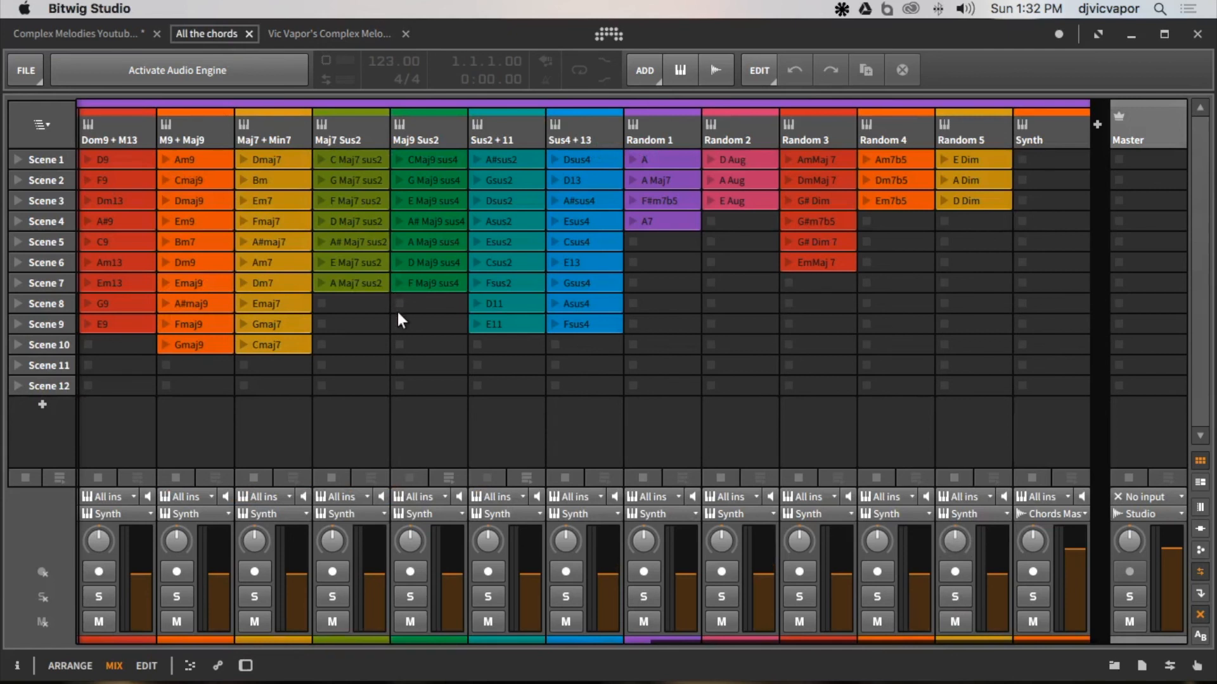
left_click(185, 71)
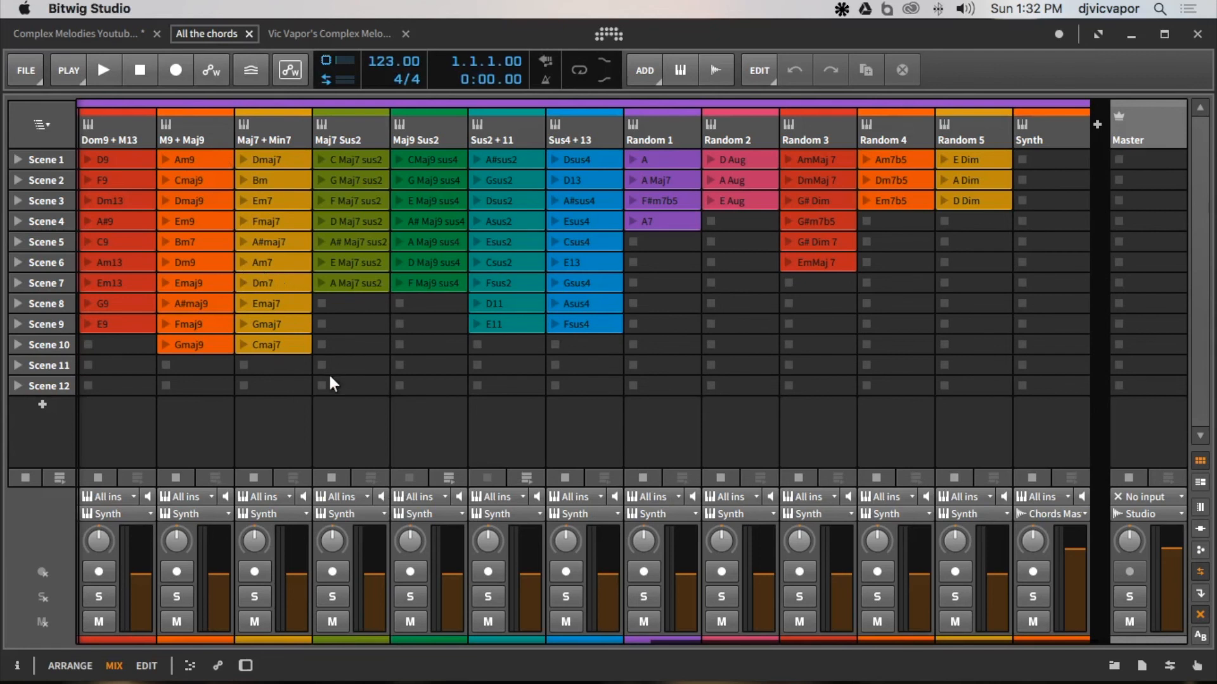
left_click(241, 159)
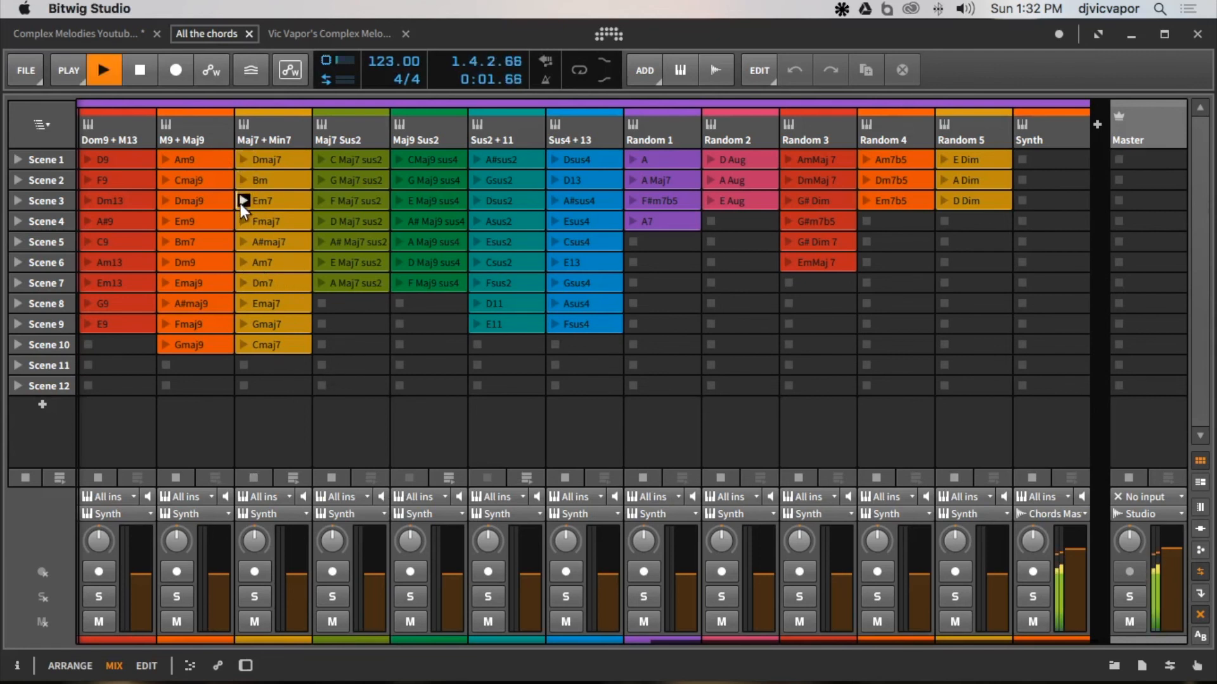
left_click(241, 223)
left_click(246, 161)
left_click(242, 280)
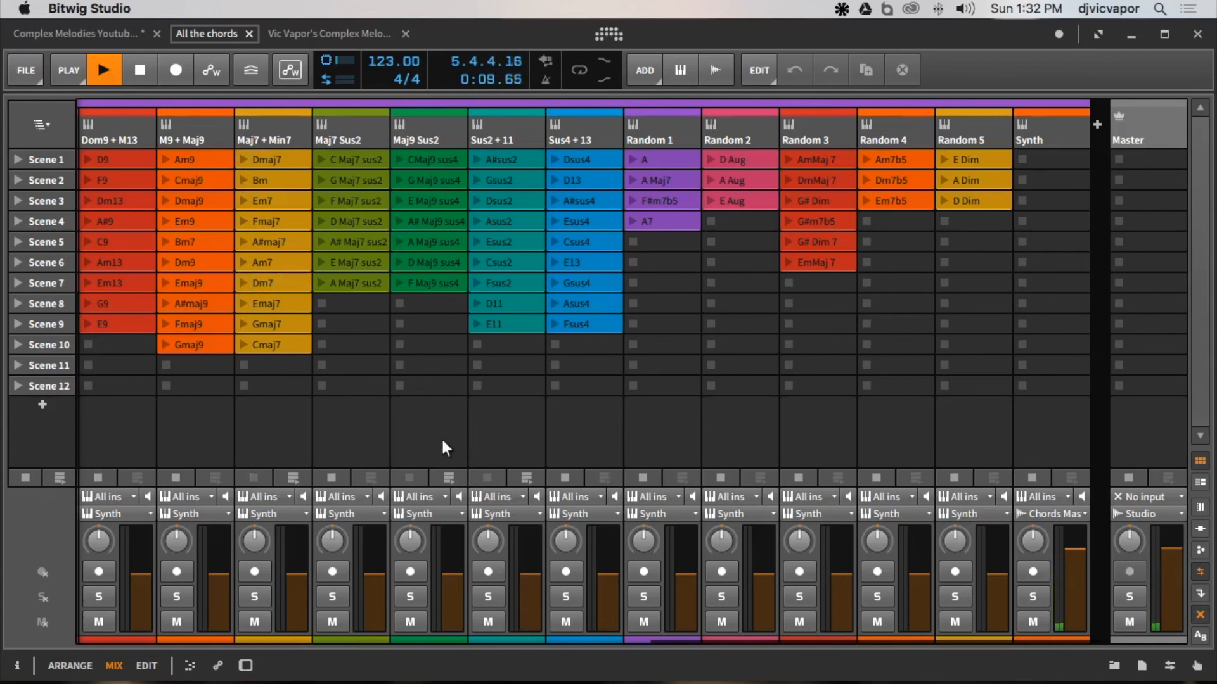
left_click(147, 75)
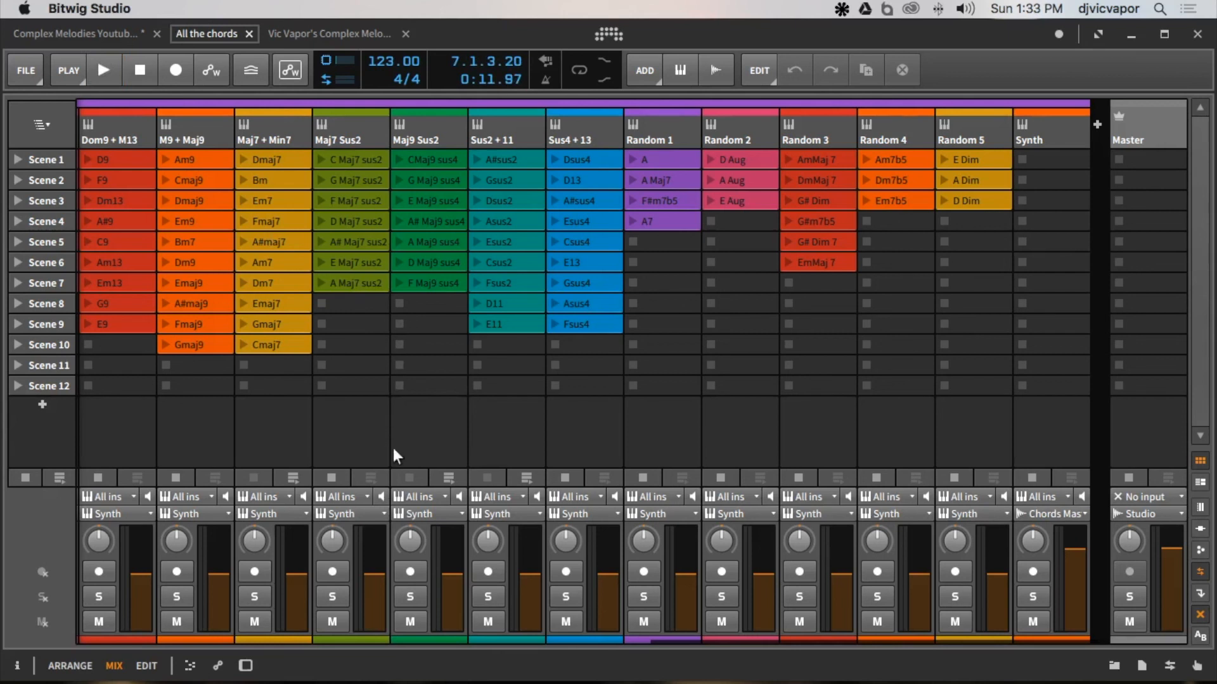
Audition the Maj7 + Min7 clips Dmaj7, Bm, A#maj7, Dm7 and Gmaj7, return to Dmaj7, then stop the transport and the track's clip.
left_click_drag(660, 645, 451, 618)
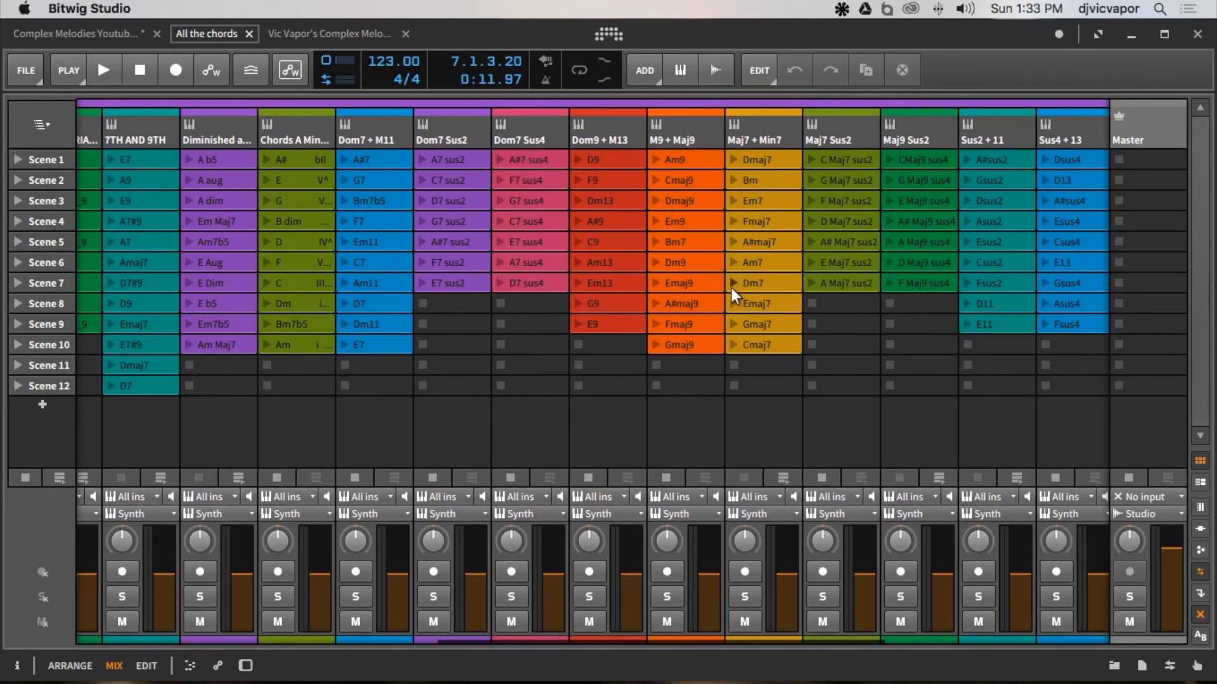
left_click(731, 158)
left_click(733, 180)
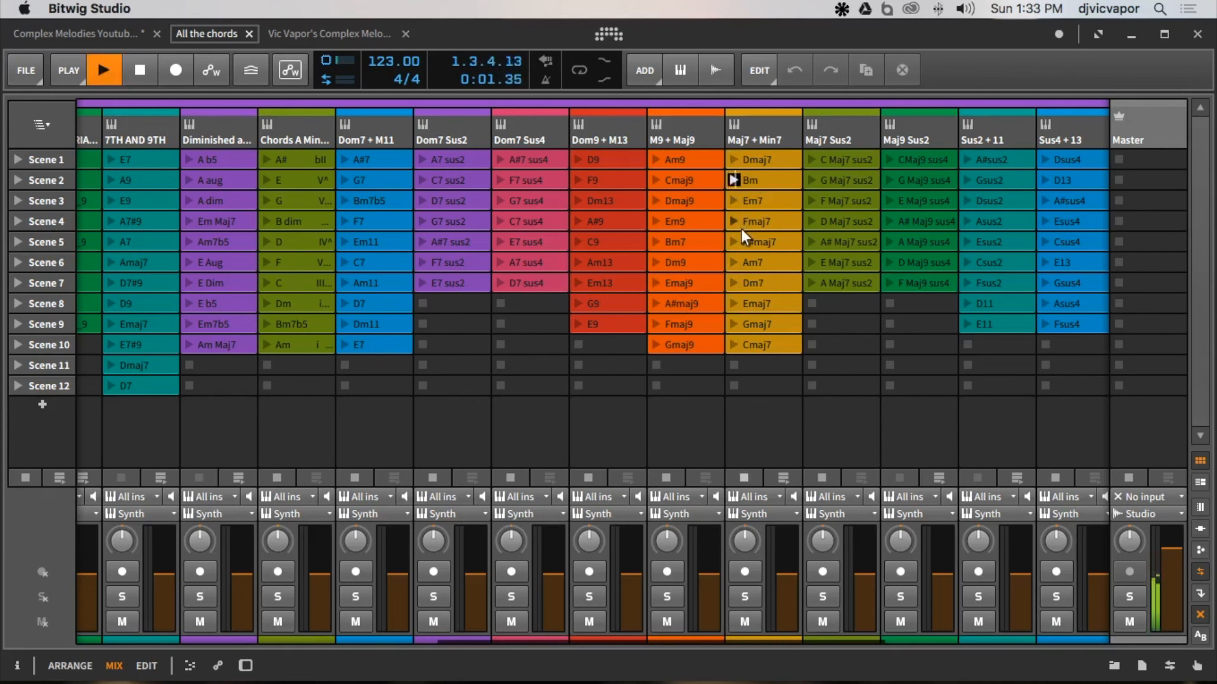
left_click(736, 242)
left_click(732, 282)
left_click(730, 322)
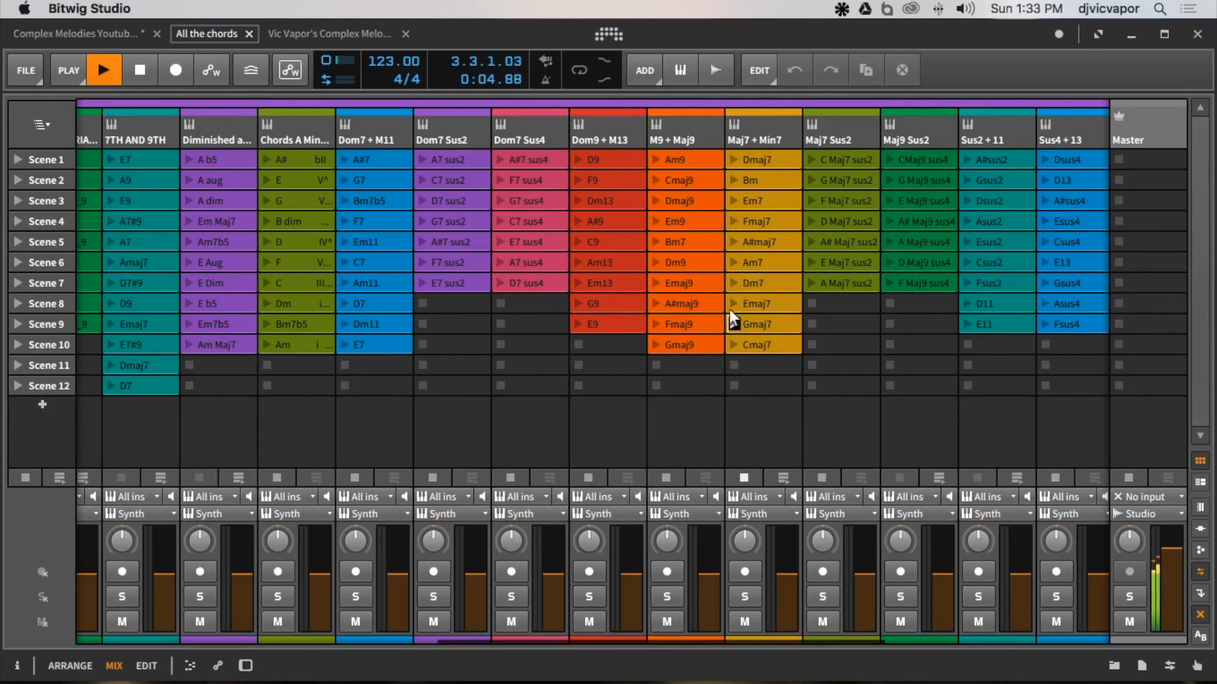
left_click(729, 158)
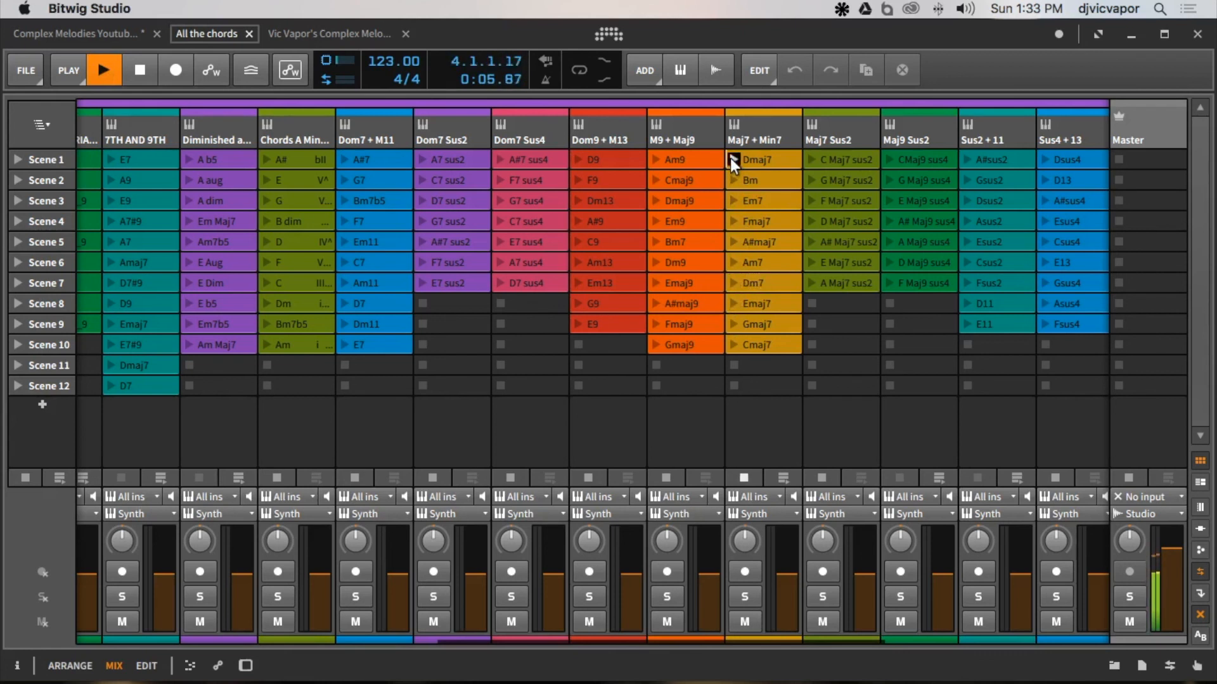
left_click(151, 67)
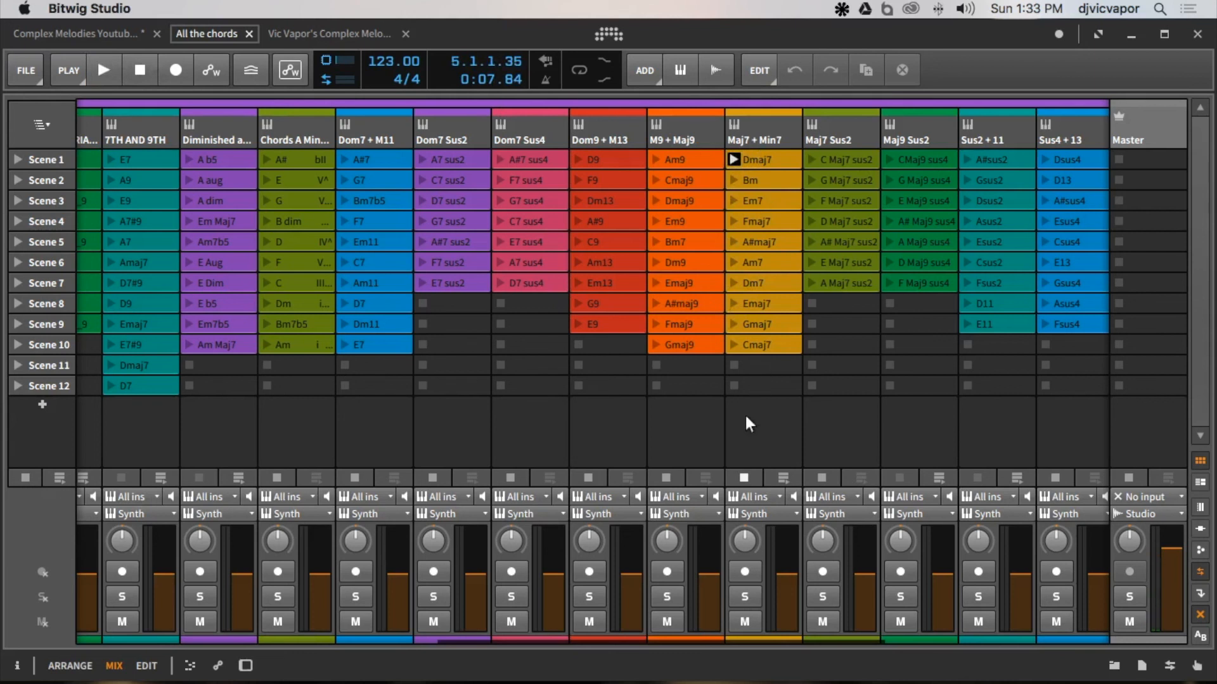
left_click(743, 477)
Look through the three open projects in turn, finishing on the Complex Melodies project with the full list of scale scenes.
left_click(307, 35)
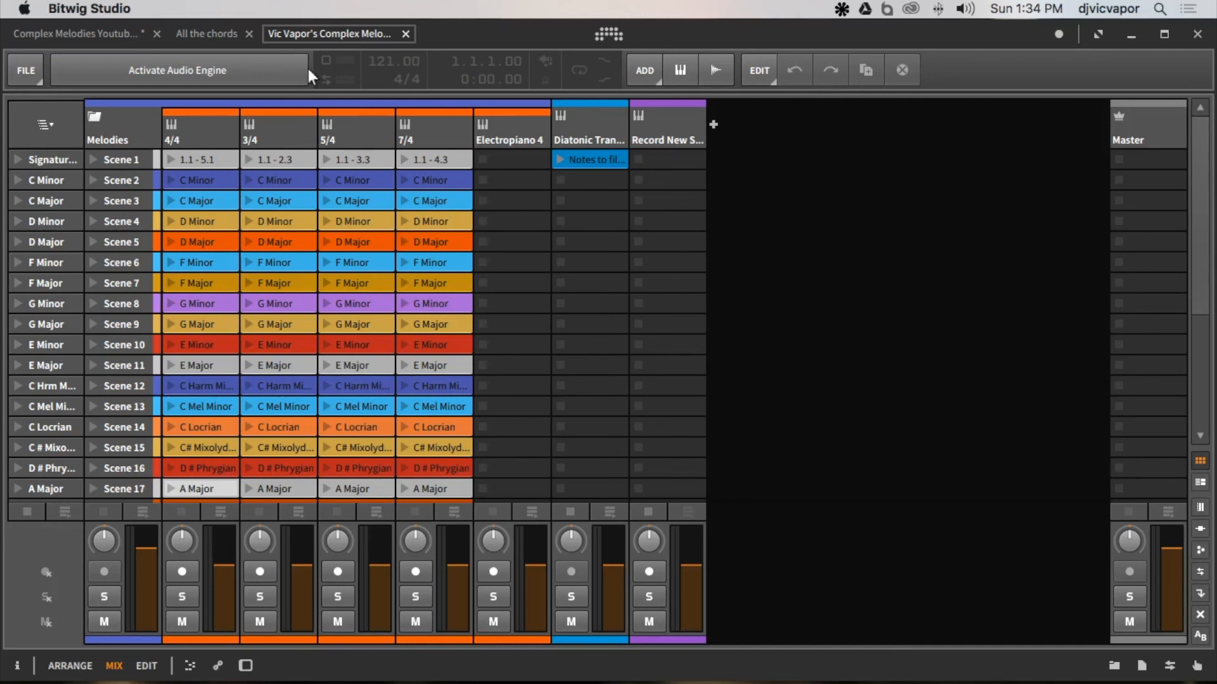
left_click(120, 36)
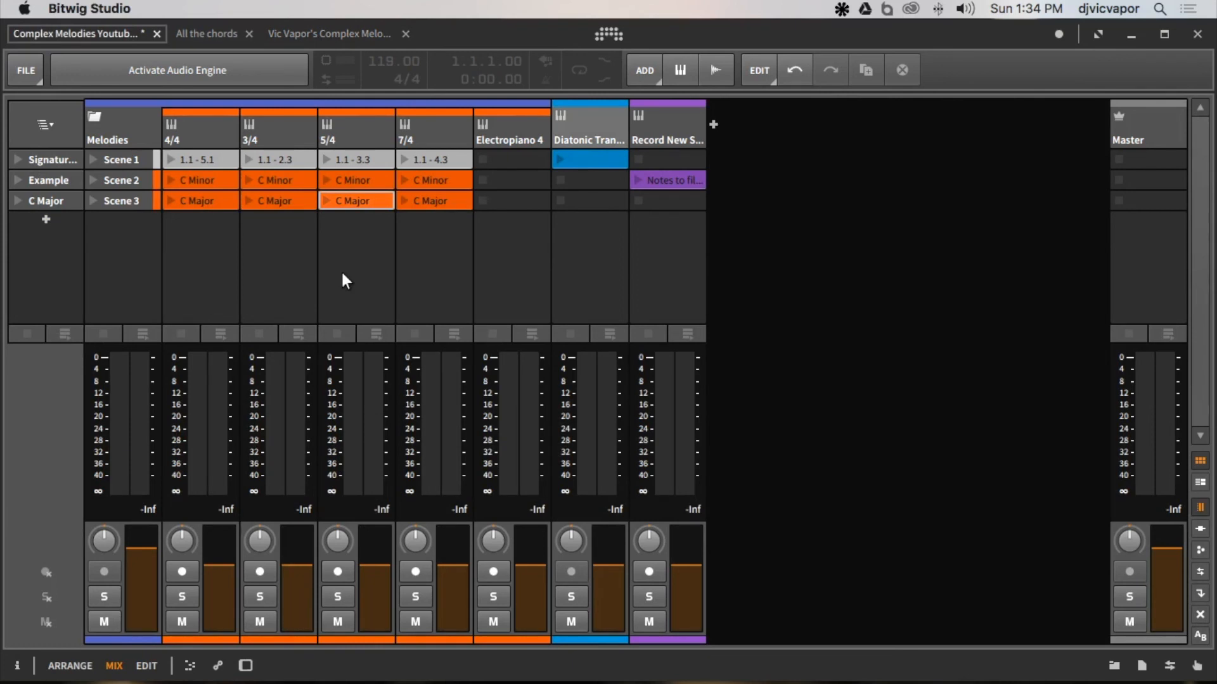
left_click(206, 37)
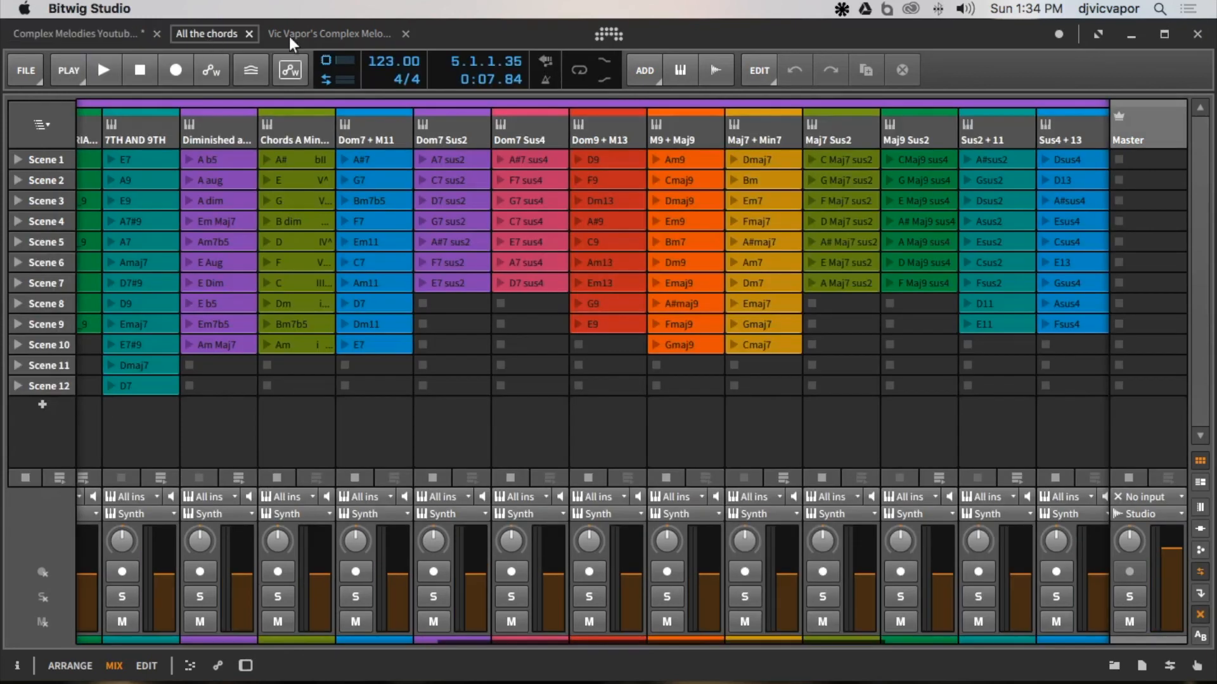
left_click(298, 36)
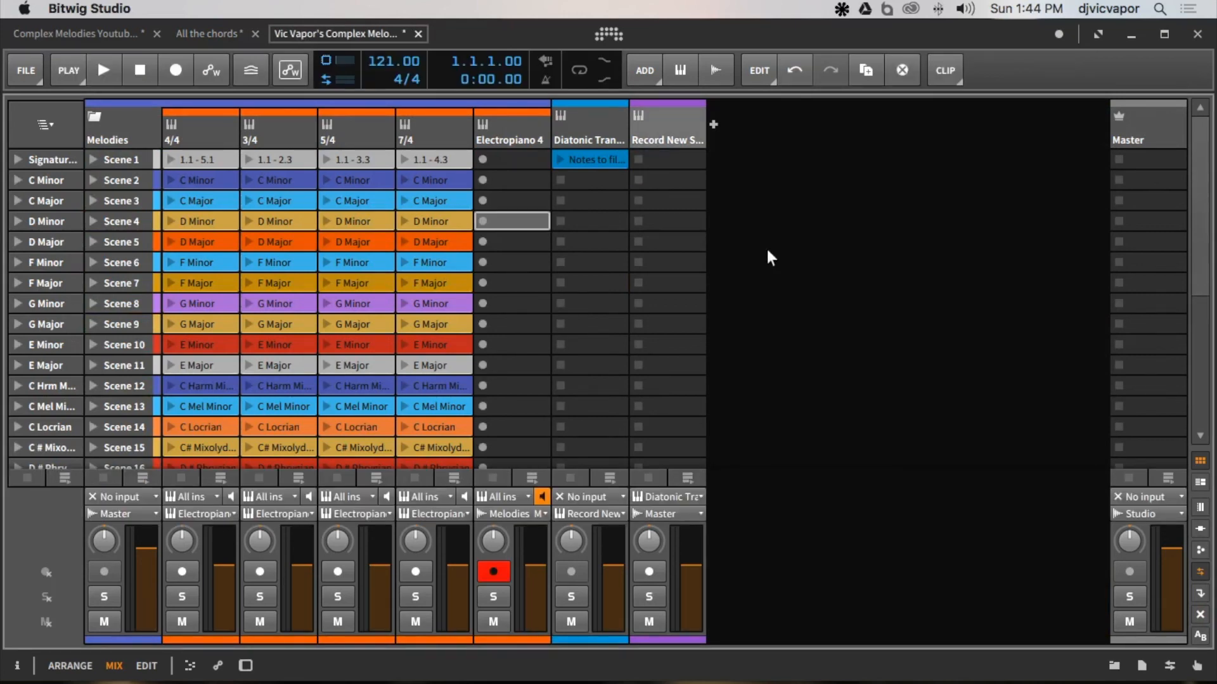
Switch to the All the chords project and change it from the arrangement to the mix view.
left_click(226, 36)
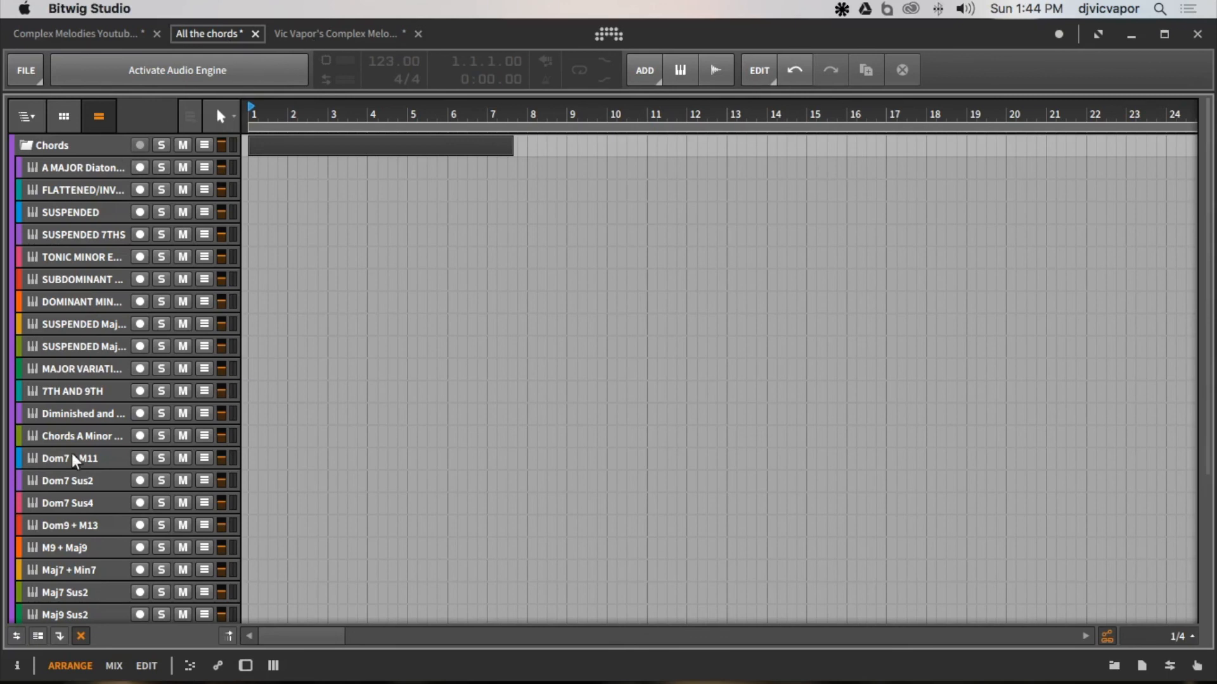
left_click(117, 666)
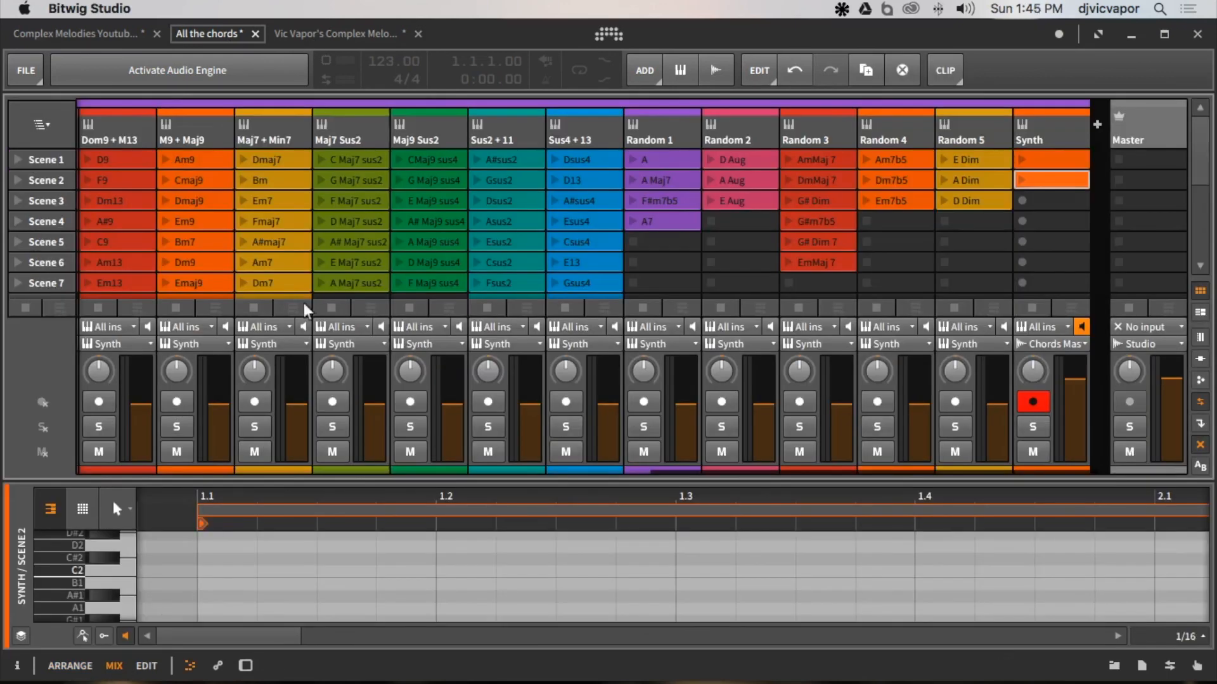
Flip between the scale-scene, chord and Complex Melodies Youtube projects to compare their clip grids, ending on the Complex Melodies Youtube project.
left_click(289, 36)
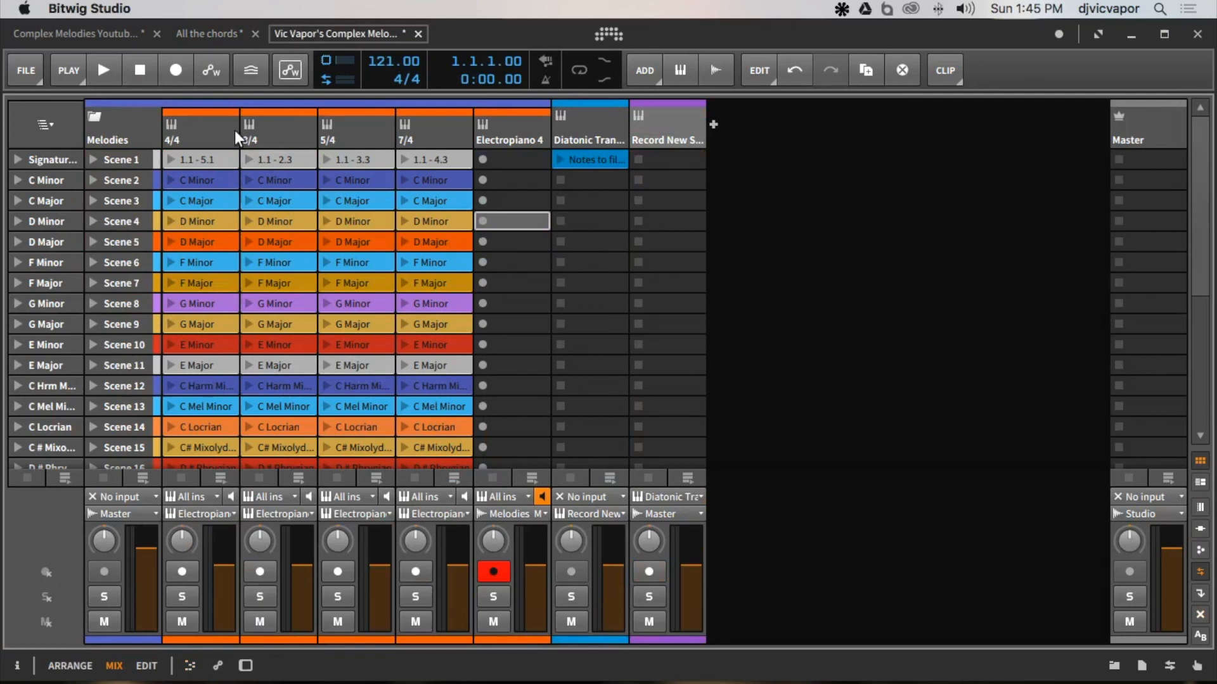
left_click(112, 33)
left_click(209, 35)
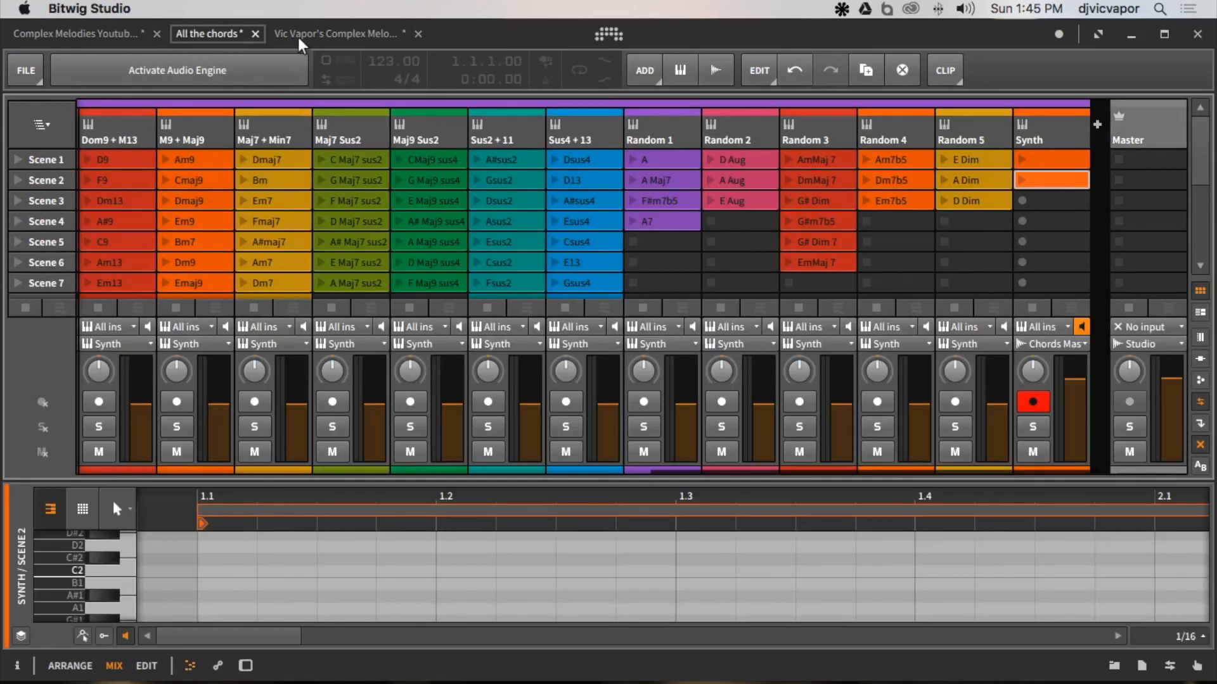
left_click(306, 33)
left_click(234, 37)
left_click(106, 33)
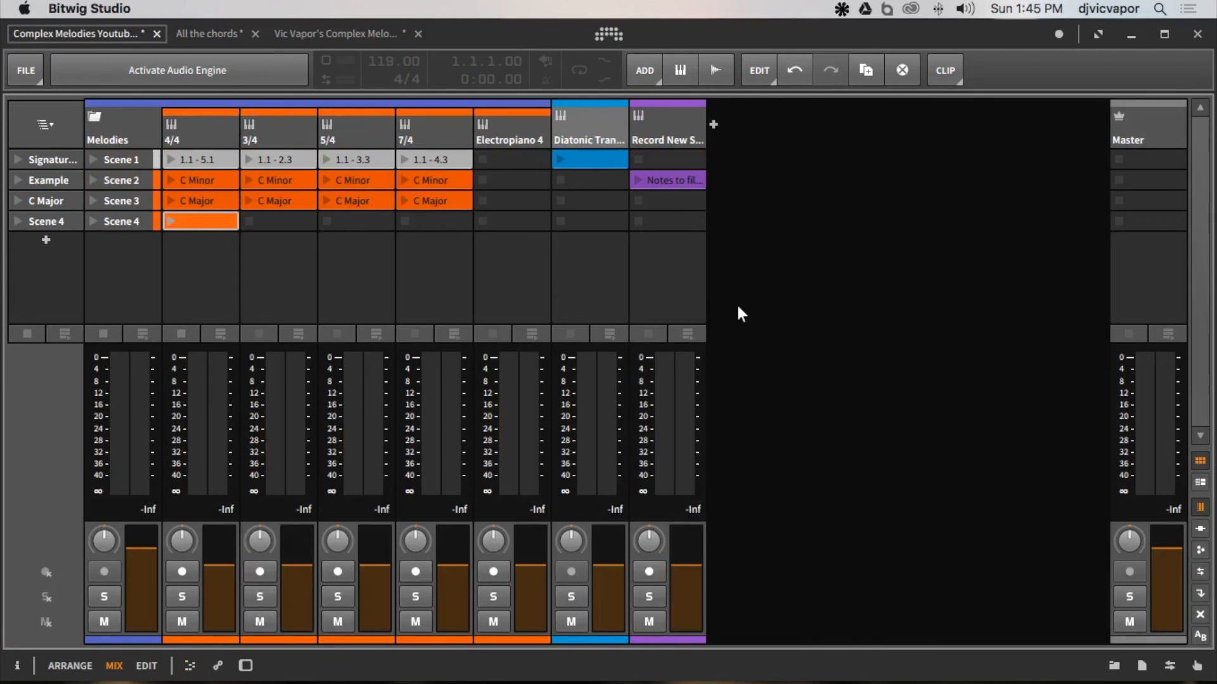
left_click(363, 35)
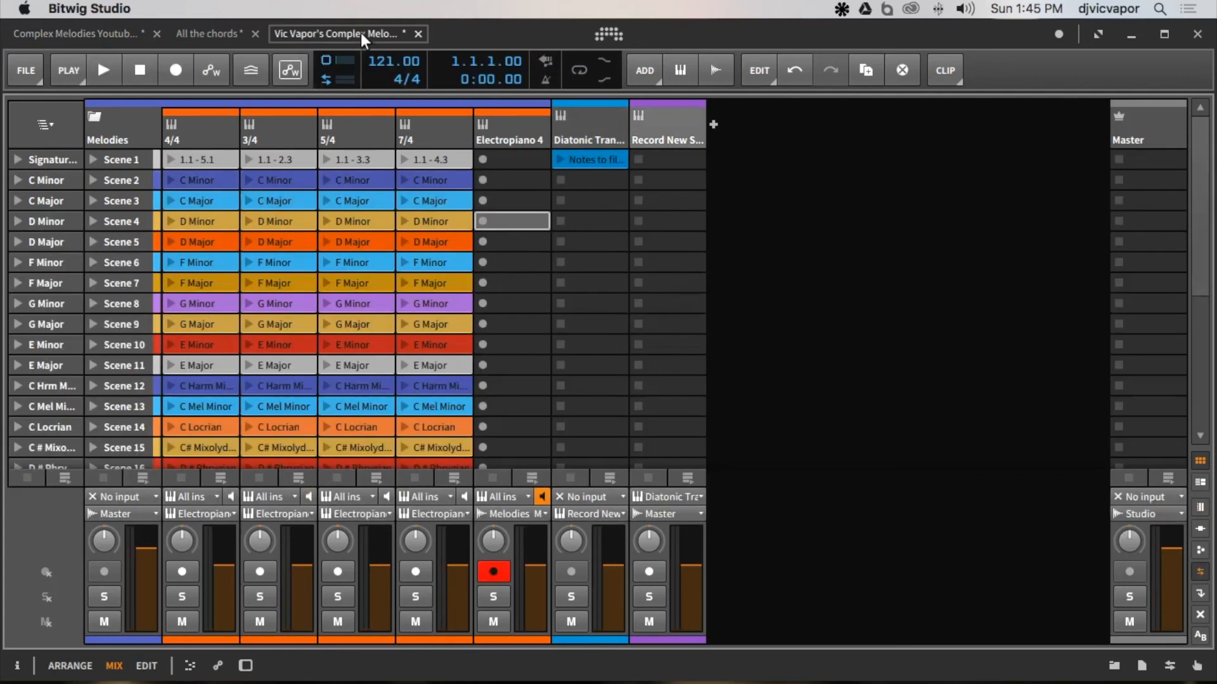
left_click(105, 33)
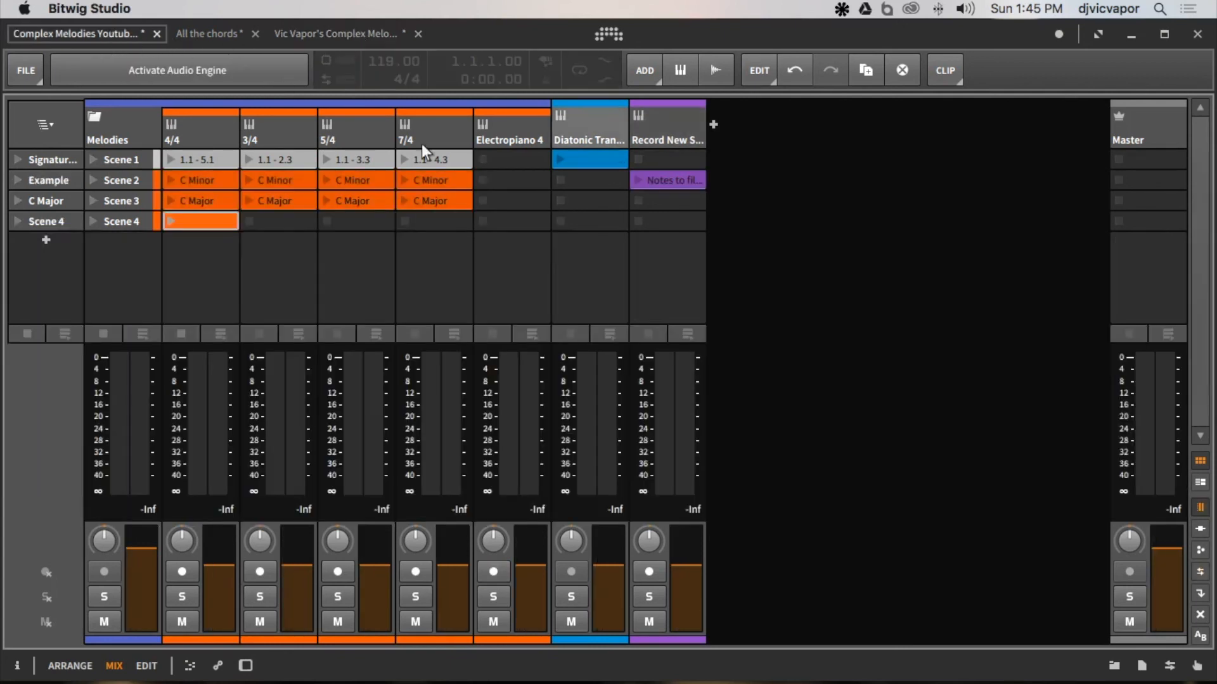